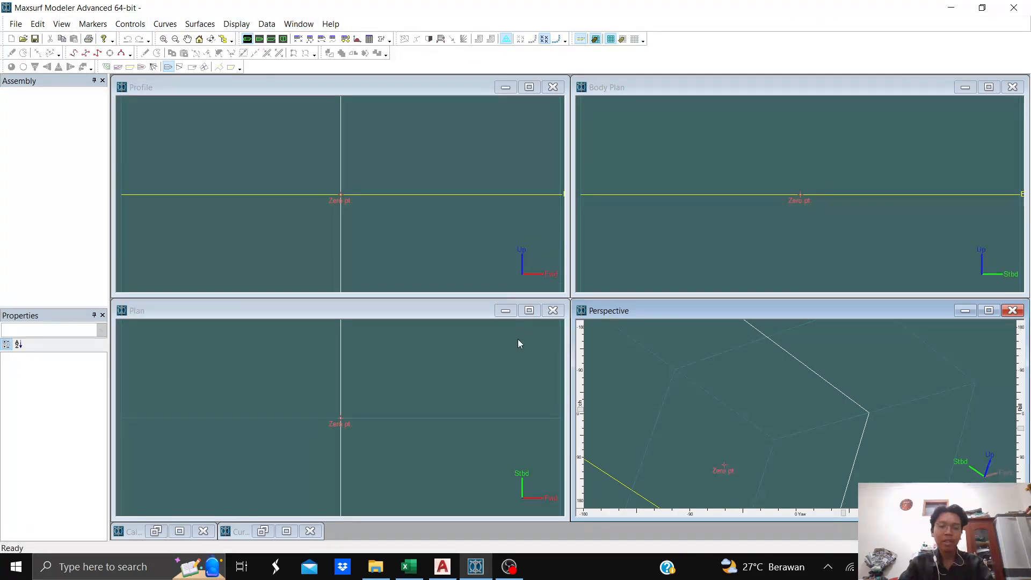
- Switch to the Tabel Offset workbook in Excel and view the Data Body Plan table
{"action": "mouse_move", "coordinate": [409, 567]}
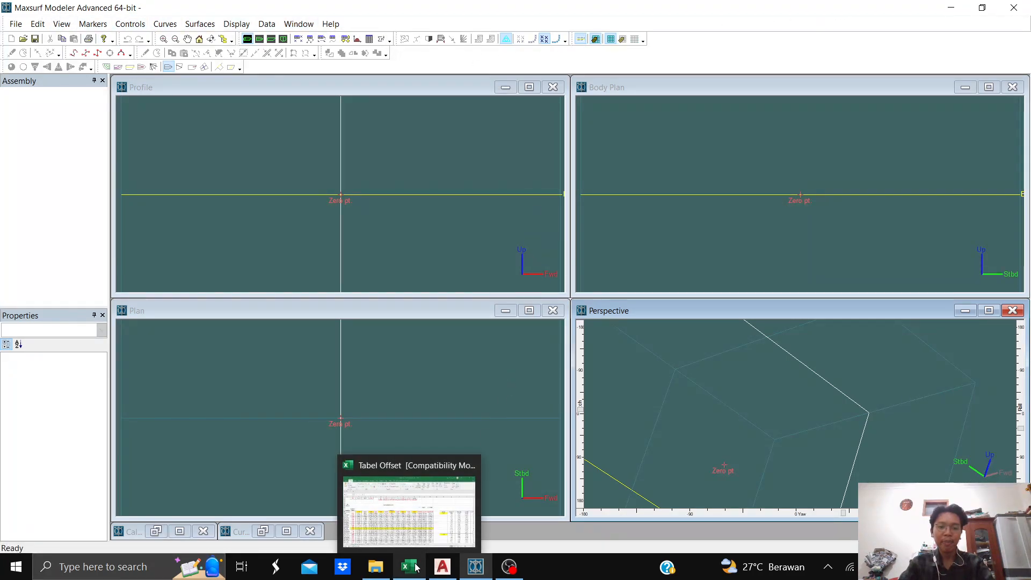
{"action": "left_click", "coordinate": [411, 497]}
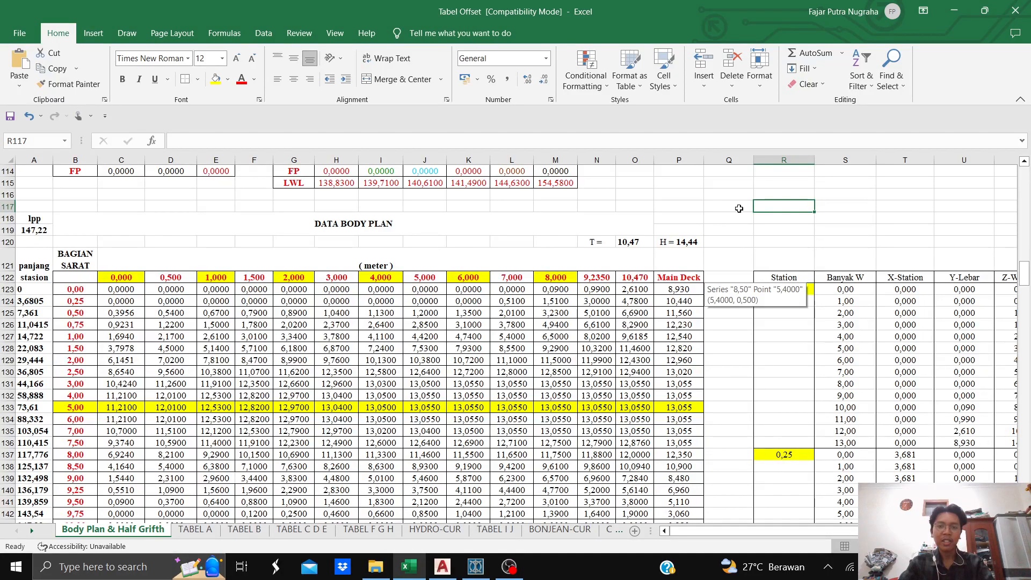
{"action": "scroll", "coordinate": [739, 209], "scroll_direction": "down", "scroll_amount": 1}
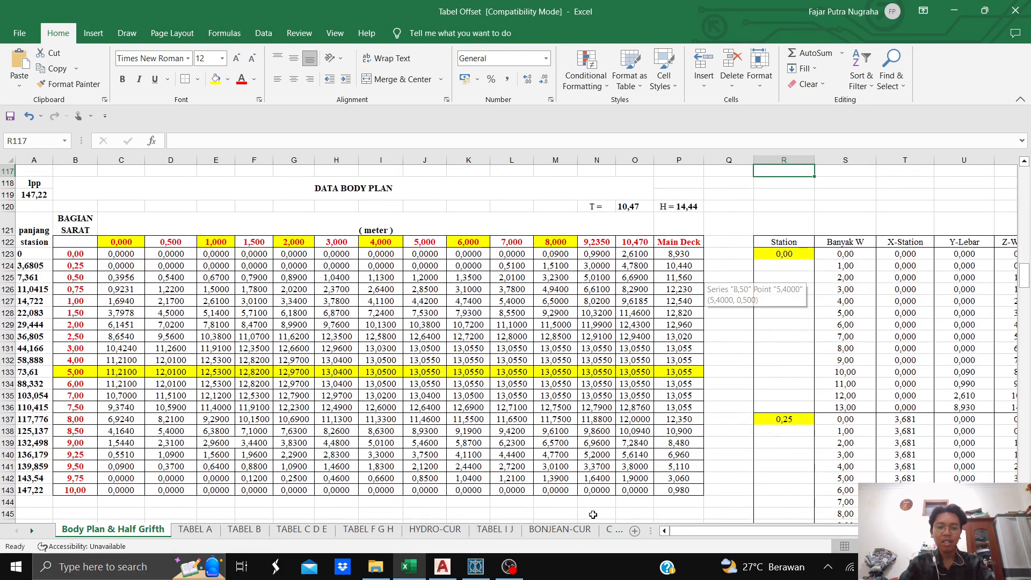
- Switch to AutoCAD and examine the framed lines plan sheet with body, sheer and half breadth plans in LINESPLAN.dwg
{"action": "left_click", "coordinate": [443, 565]}
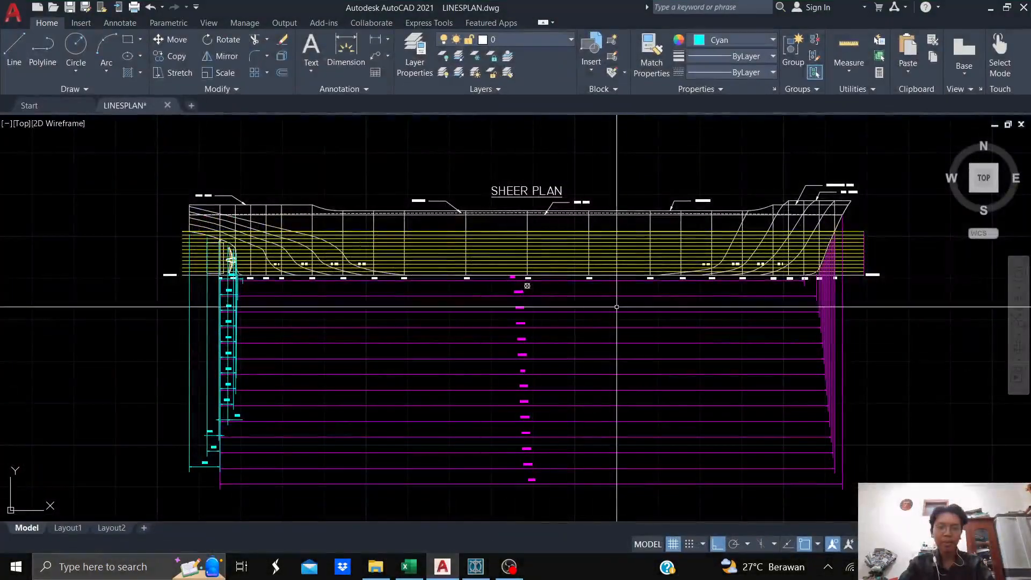
{"action": "scroll", "coordinate": [654, 276], "scroll_direction": "down", "scroll_amount": 8}
{"action": "scroll", "coordinate": [625, 279], "scroll_direction": "up", "scroll_amount": 6}
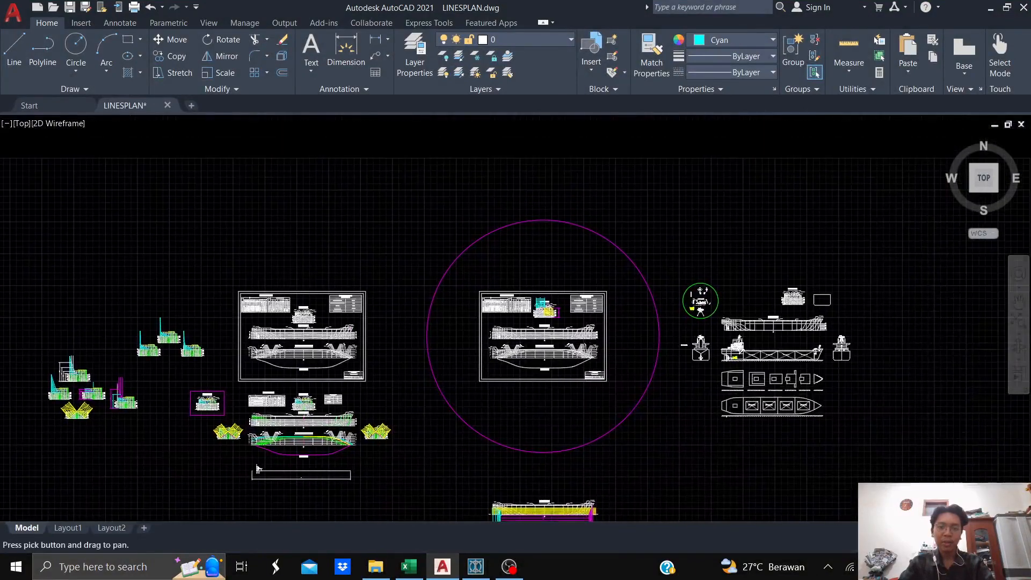
{"action": "middle_click_drag", "start_coordinate": [527, 229], "coordinate": [623, 257]}
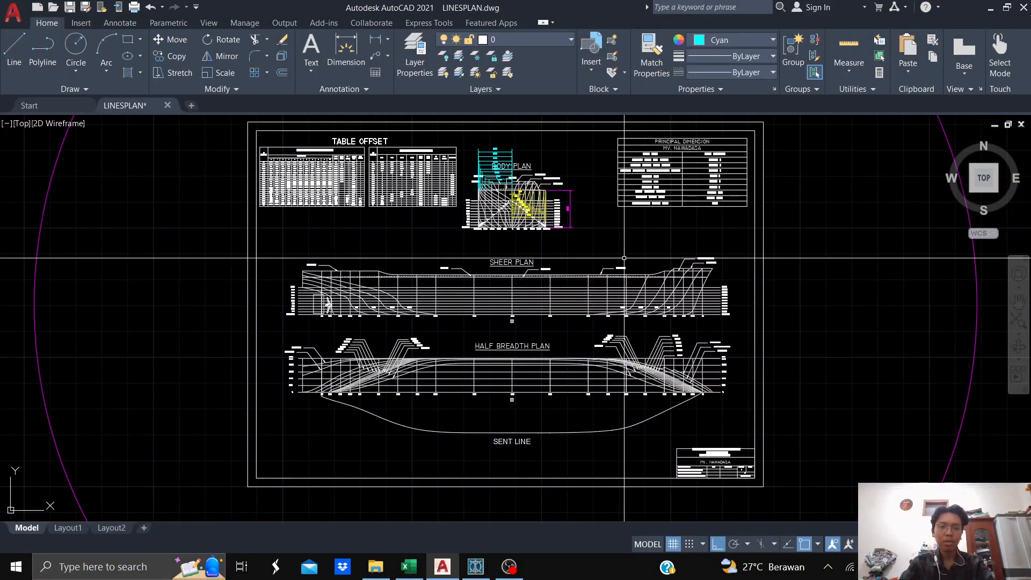
- Return to Excel and review the Data Body Plan offsets in B122:P143
{"action": "left_click", "coordinate": [998, 12]}
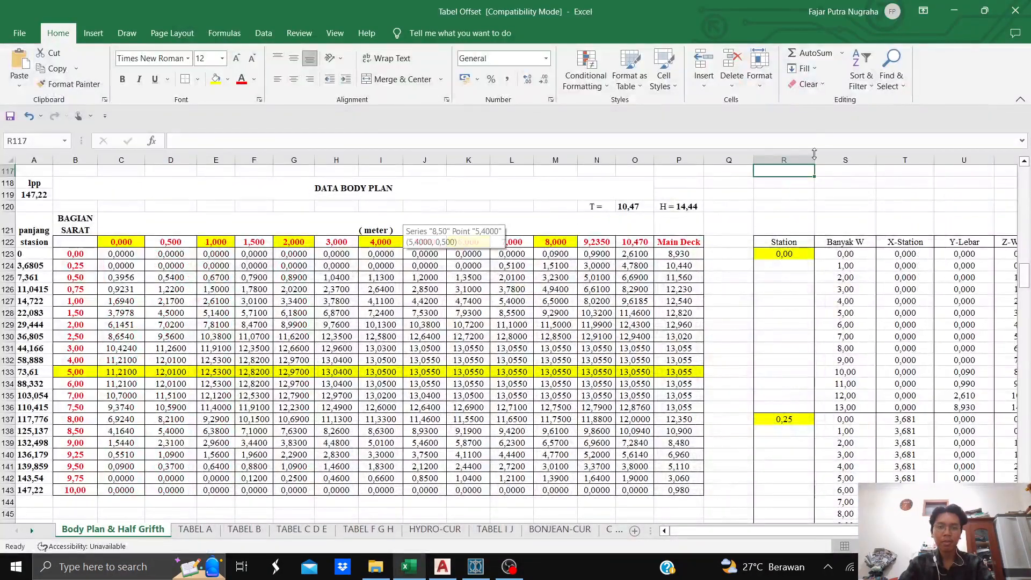
{"action": "left_click", "coordinate": [723, 193]}
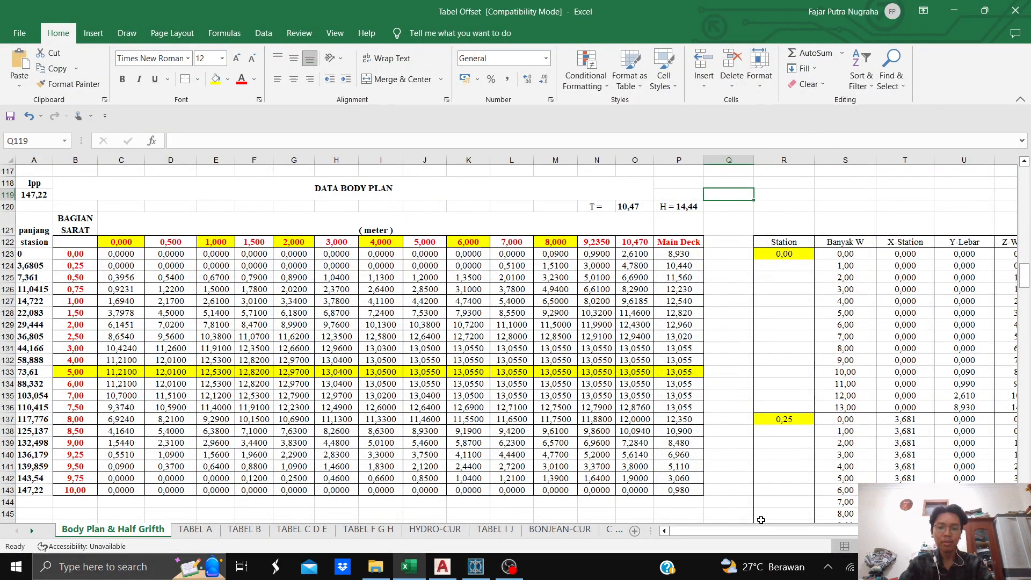
{"action": "mouse_move", "coordinate": [755, 535]}
{"action": "left_mouse_down"}
{"action": "mouse_move", "coordinate": [833, 540]}
{"action": "mouse_move", "coordinate": [752, 535]}
{"action": "left_mouse_up"}
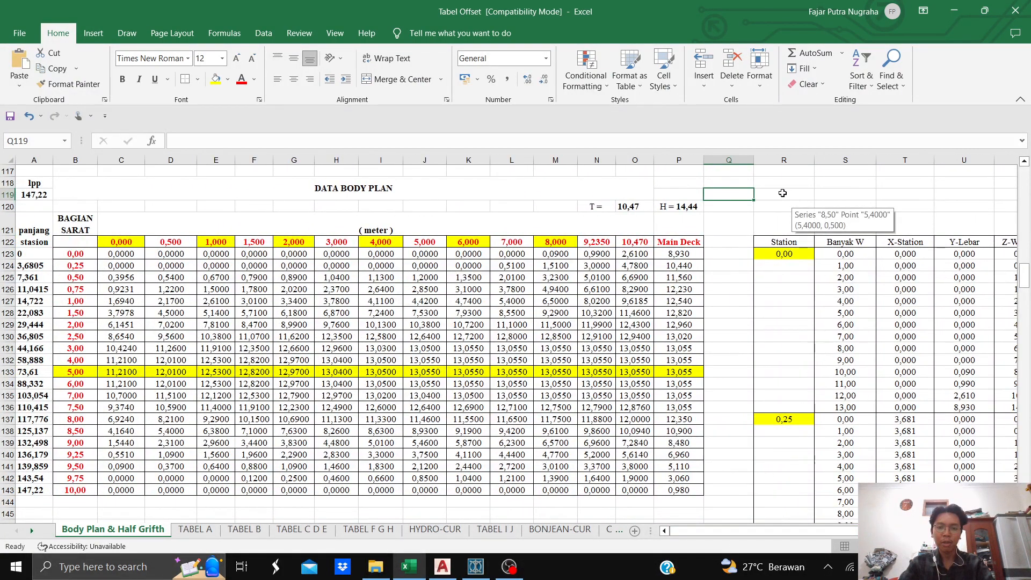
{"action": "left_click", "coordinate": [211, 217]}
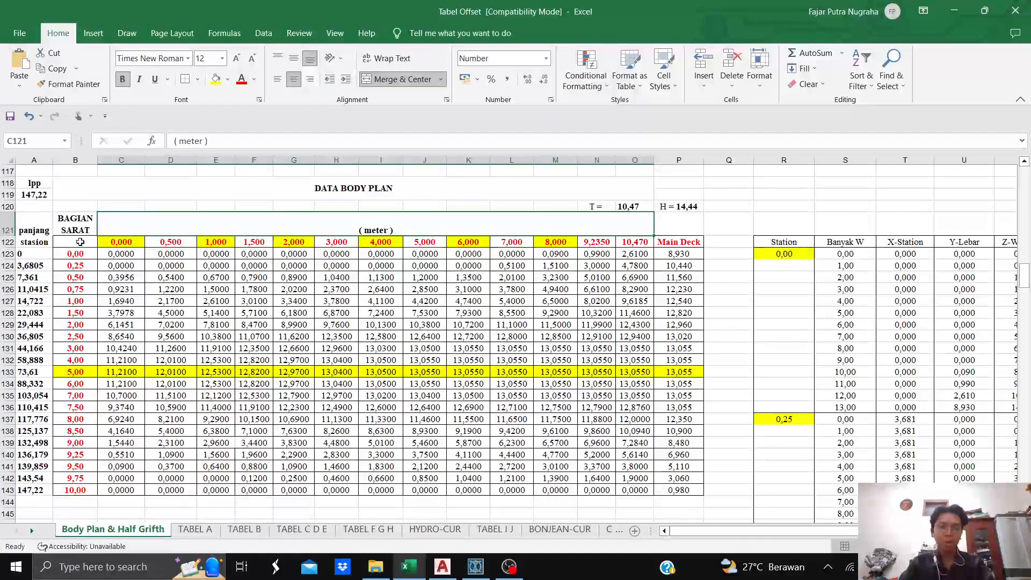
{"action": "left_click_drag", "start_coordinate": [73, 241], "coordinate": [676, 491]}
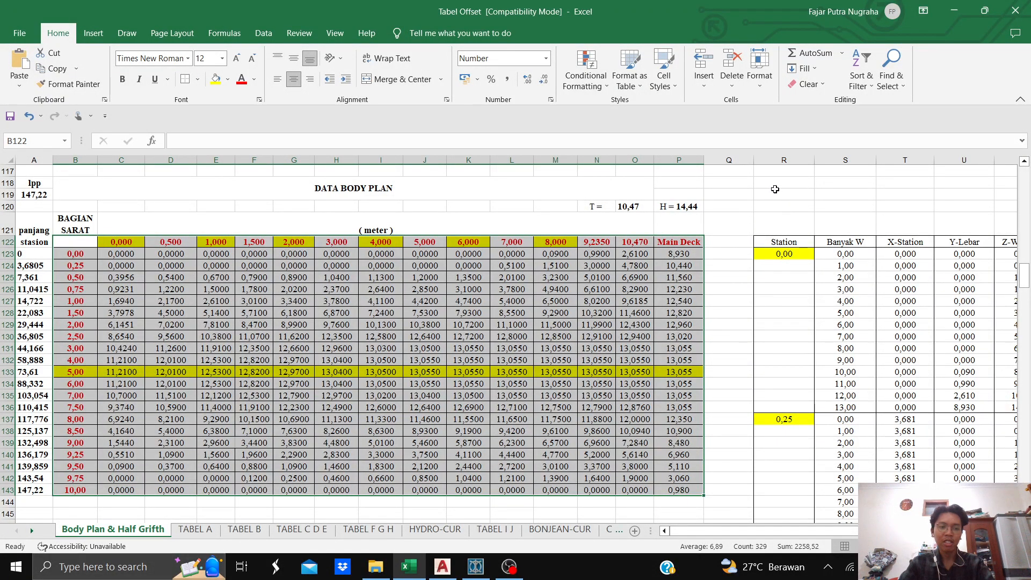
{"action": "left_click", "coordinate": [775, 189]}
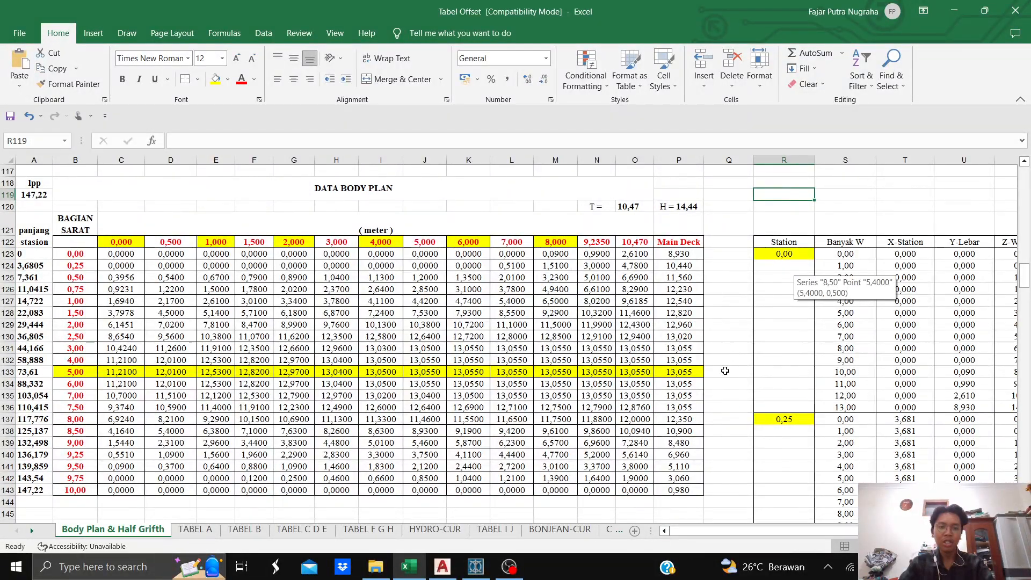
- Examine the Station, Banyak W, X-Station, Y-Lebar and Z-Waterline columns of the marker table beside the Data Body Plan
{"action": "left_click_drag", "start_coordinate": [705, 531], "coordinate": [753, 533]}
{"action": "left_click_drag", "start_coordinate": [564, 242], "coordinate": [806, 454]}
{"action": "left_click_drag", "start_coordinate": [846, 533], "coordinate": [780, 512]}
{"action": "left_click", "coordinate": [785, 242]}
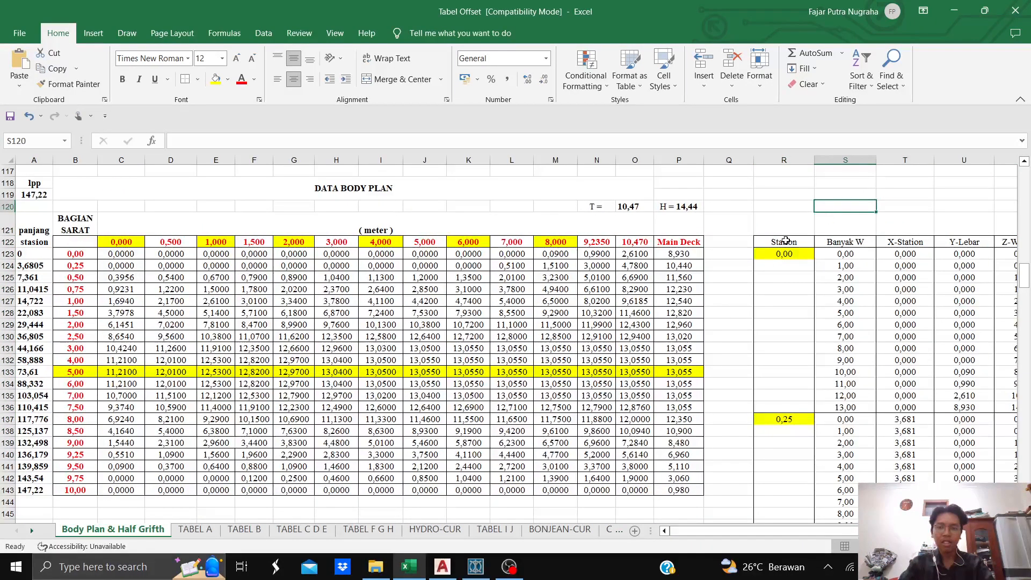
{"action": "left_click_drag", "start_coordinate": [789, 243], "coordinate": [779, 485]}
{"action": "left_click", "coordinate": [859, 242]}
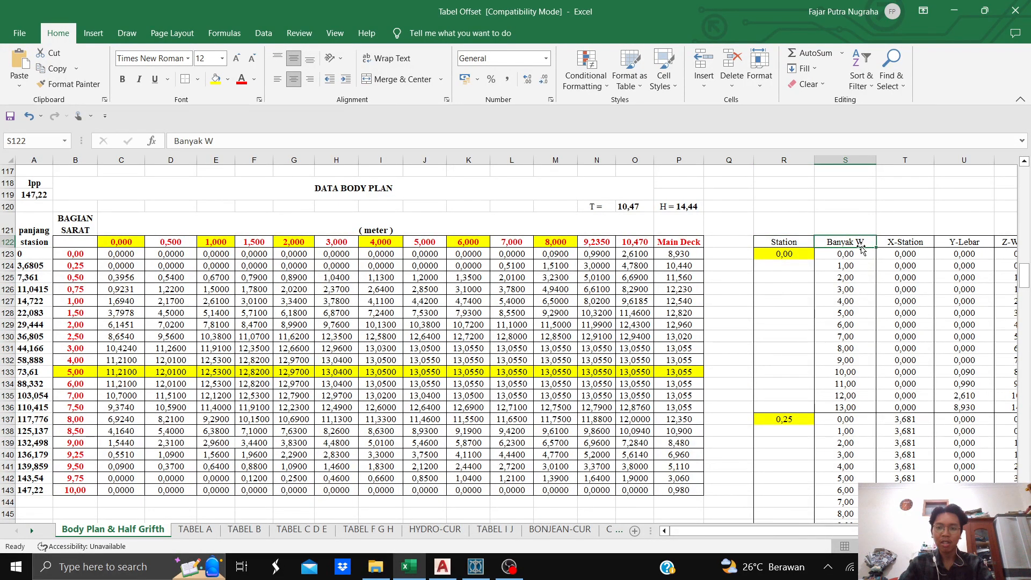
{"action": "left_click_drag", "start_coordinate": [856, 241], "coordinate": [846, 407]}
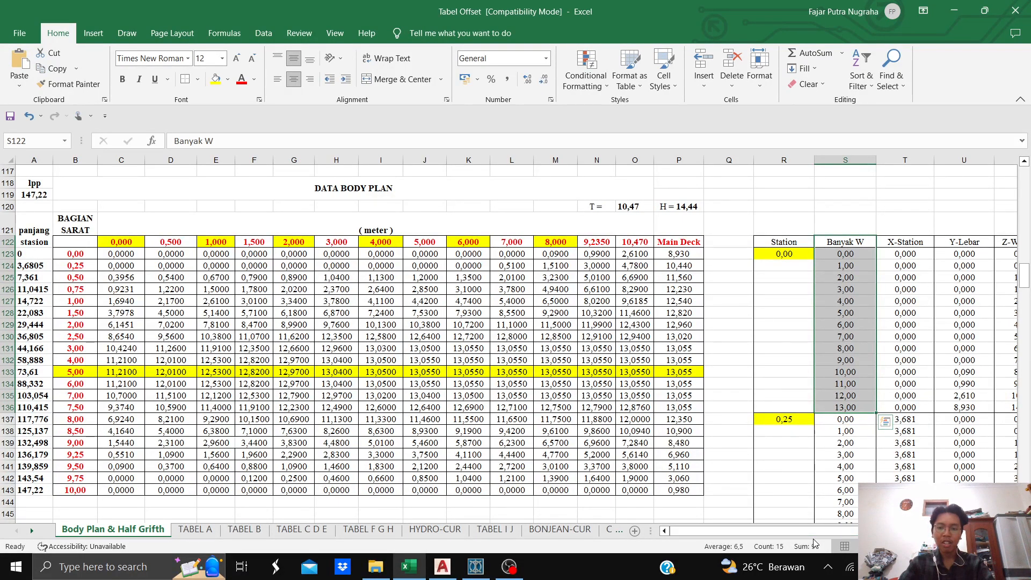
{"action": "scroll", "coordinate": [837, 532], "scroll_direction": "right", "scroll_amount": 3}
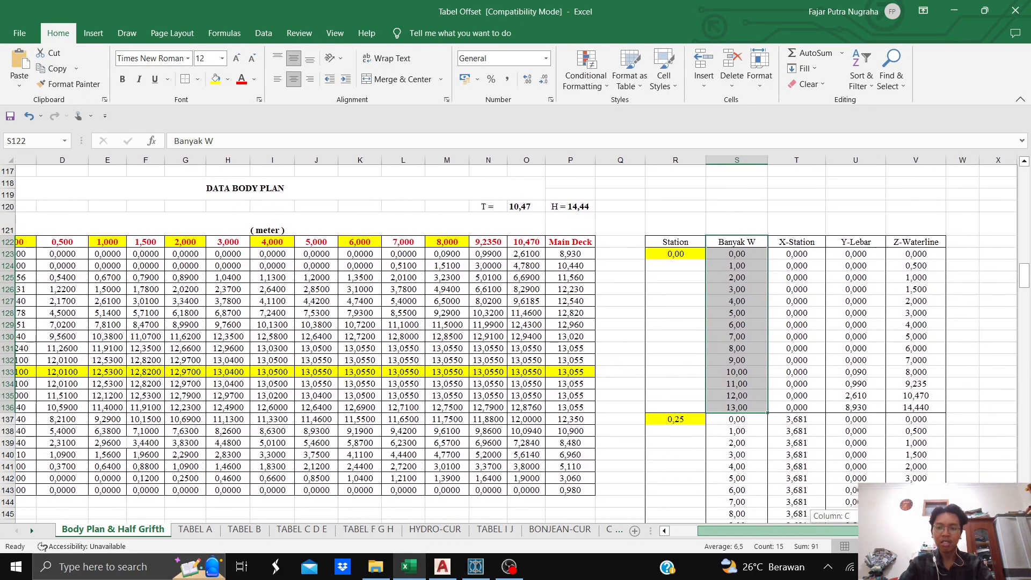
{"action": "left_click", "coordinate": [846, 242]}
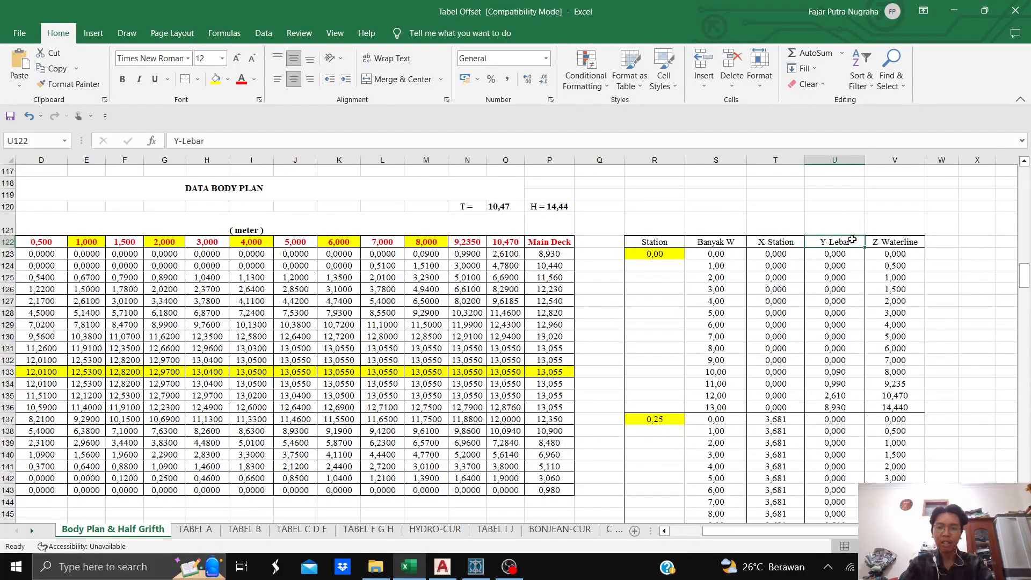
- Compare the waterline headings from 0,000 to Main Deck with the Banyak W numbering in S123:S136
{"action": "left_click_drag", "start_coordinate": [808, 530], "coordinate": [756, 533]}
{"action": "left_click_drag", "start_coordinate": [166, 220], "coordinate": [166, 209]}
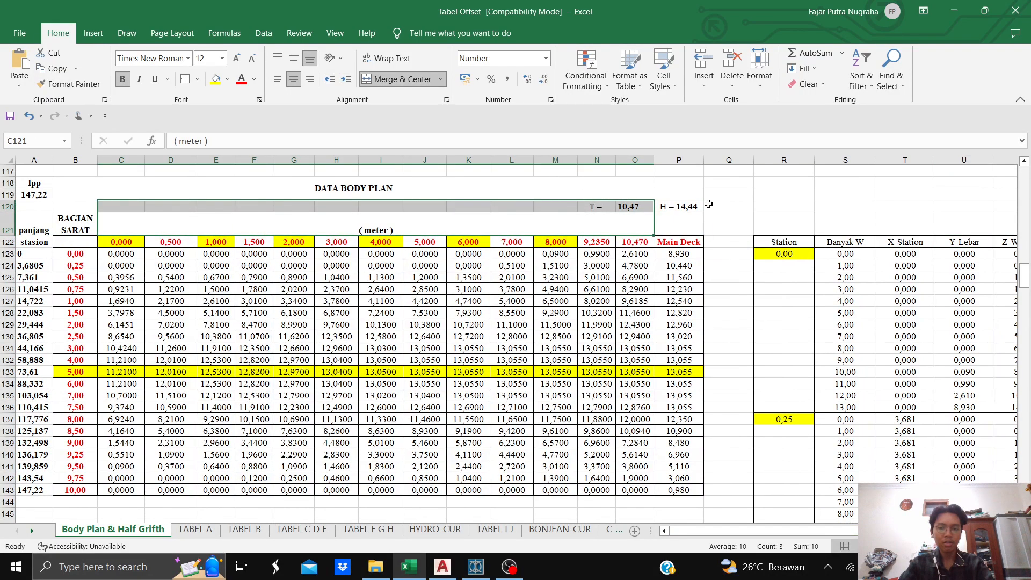
{"action": "left_click", "coordinate": [788, 207]}
{"action": "left_click_drag", "start_coordinate": [842, 253], "coordinate": [853, 409]}
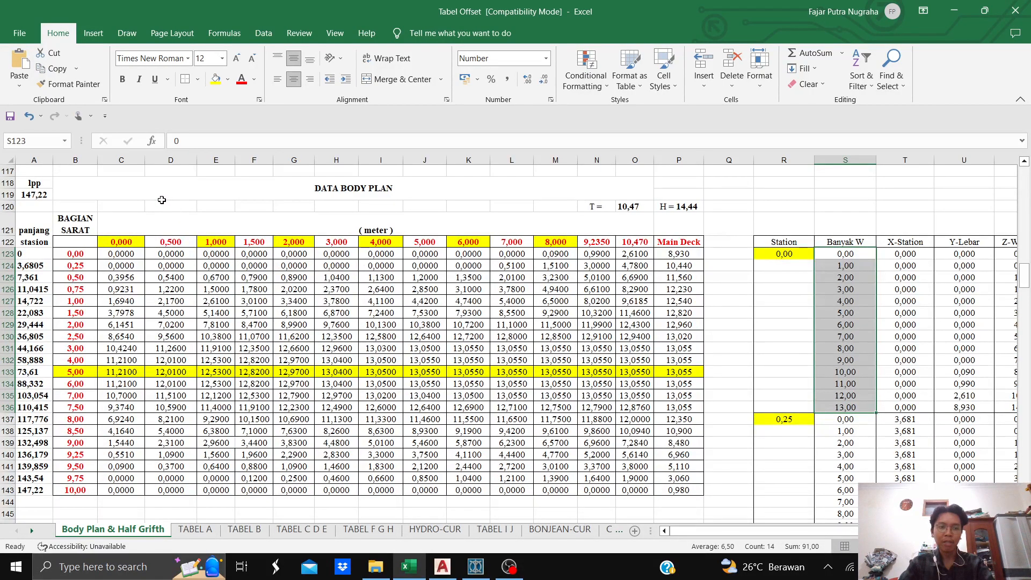
{"action": "left_click", "coordinate": [751, 205]}
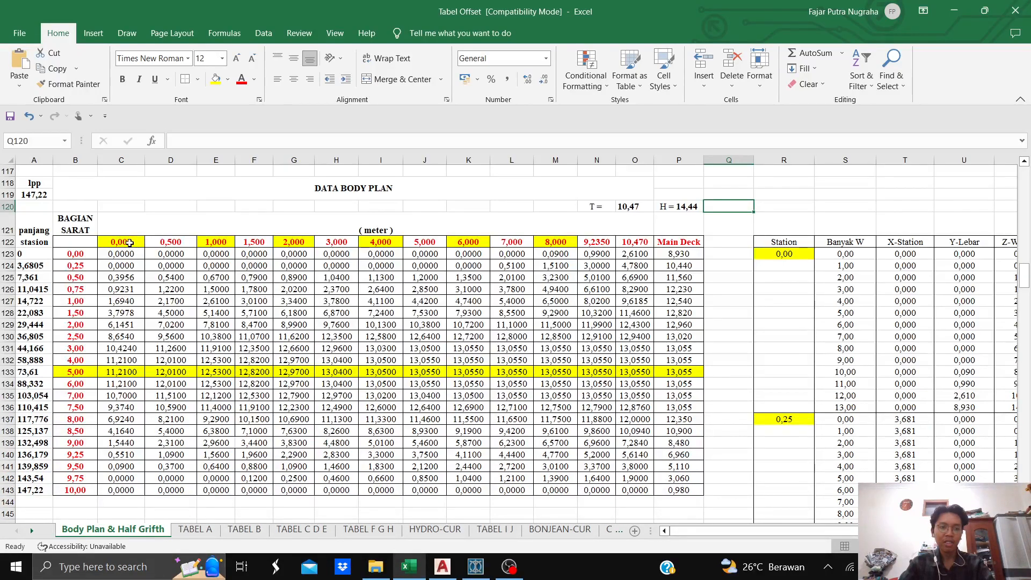
{"action": "left_click", "coordinate": [131, 241]}
{"action": "left_click", "coordinate": [680, 242]}
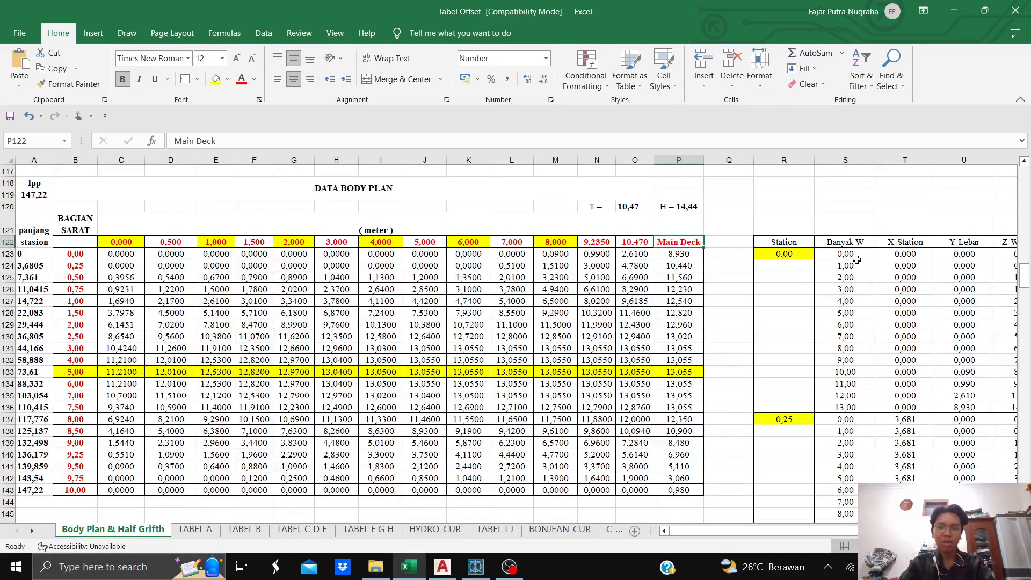
{"action": "left_click_drag", "start_coordinate": [854, 254], "coordinate": [857, 410]}
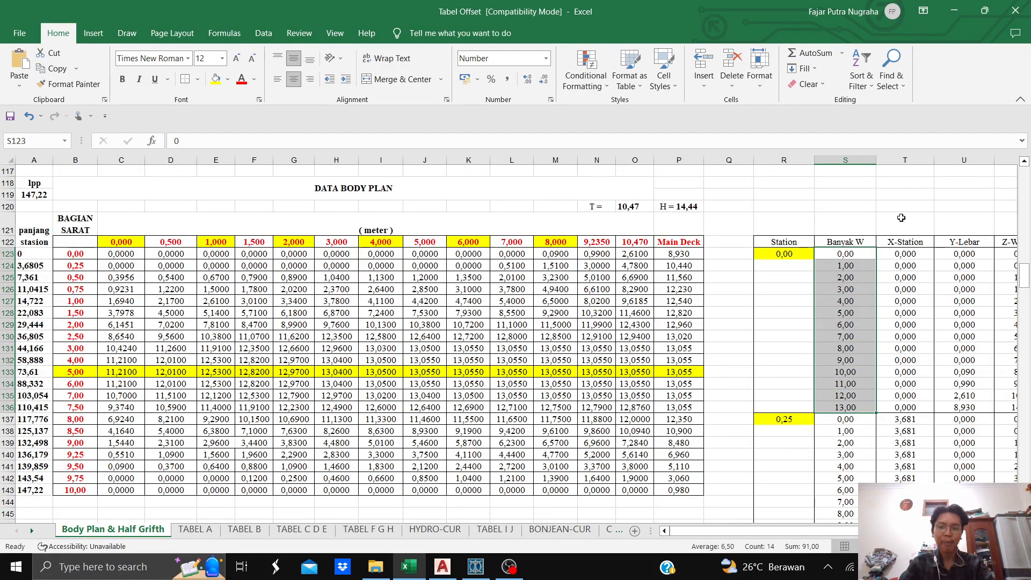
{"action": "left_click", "coordinate": [902, 217]}
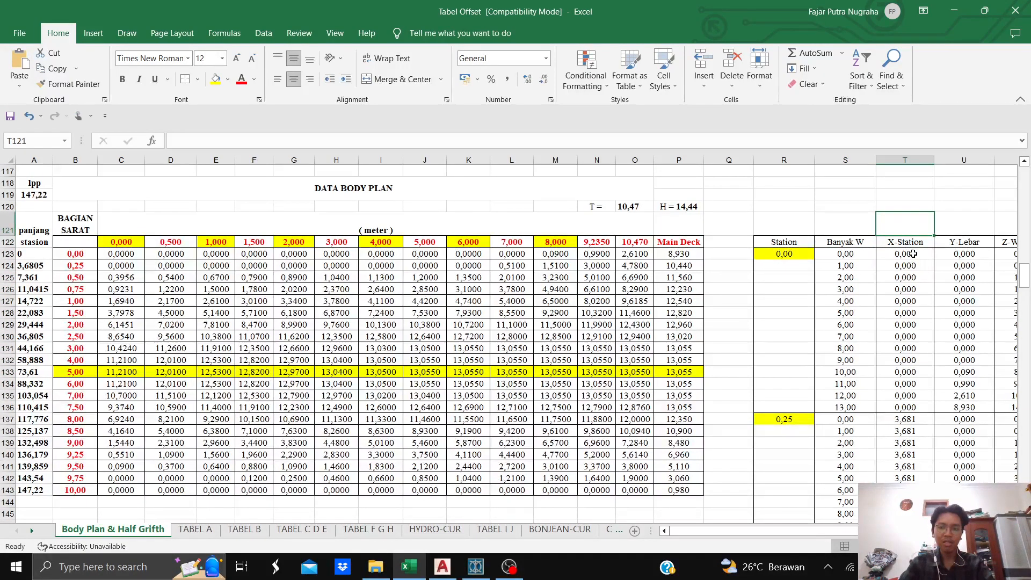
- Compare the X-Station values in T123:T136 with the station lengths in the panjang stasion column
{"action": "left_click_drag", "start_coordinate": [913, 254], "coordinate": [924, 406]}
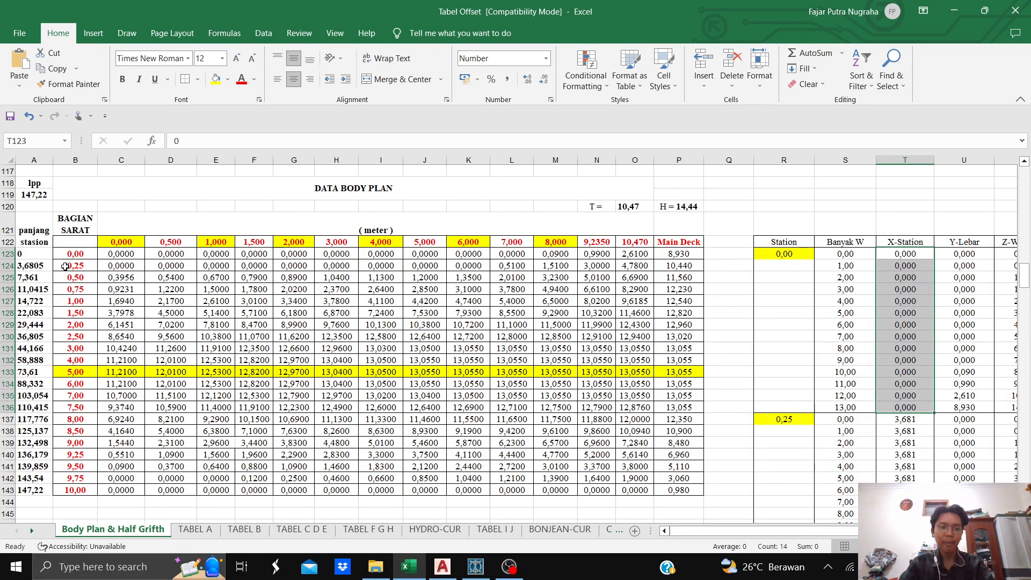
{"action": "left_click_drag", "start_coordinate": [42, 251], "coordinate": [28, 490]}
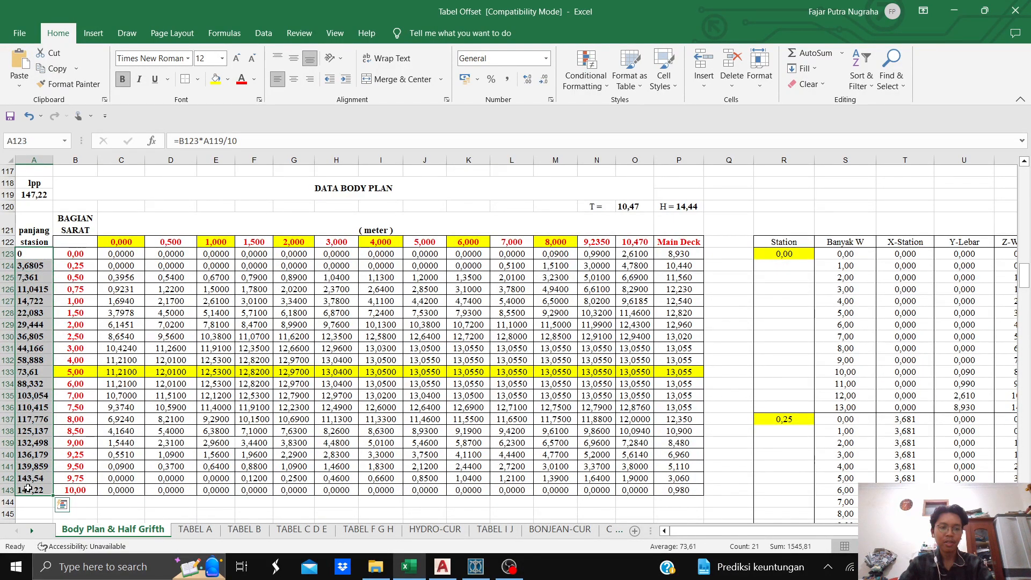
{"action": "left_click", "coordinate": [33, 255]}
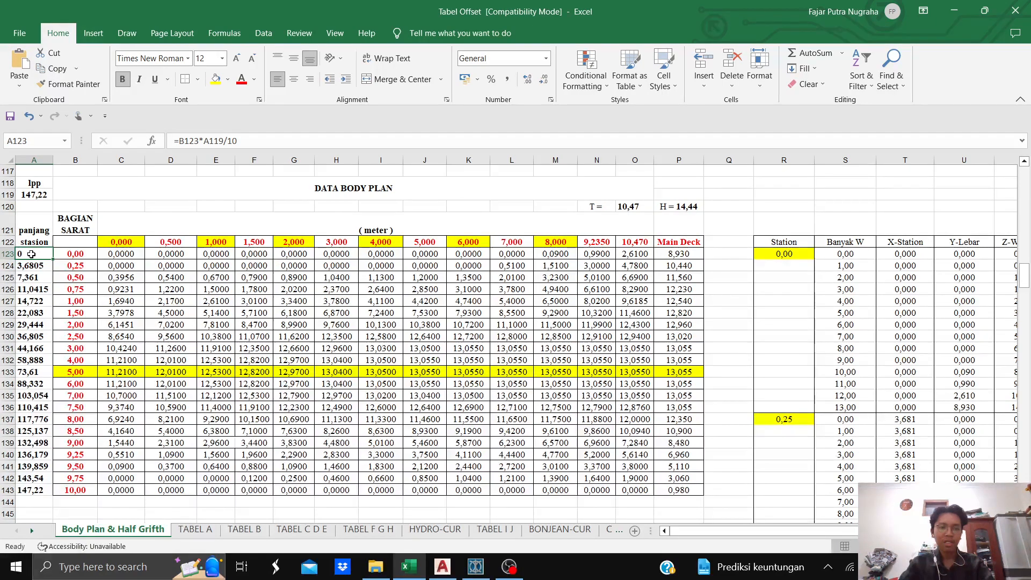
{"action": "left_click_drag", "start_coordinate": [902, 255], "coordinate": [889, 401]}
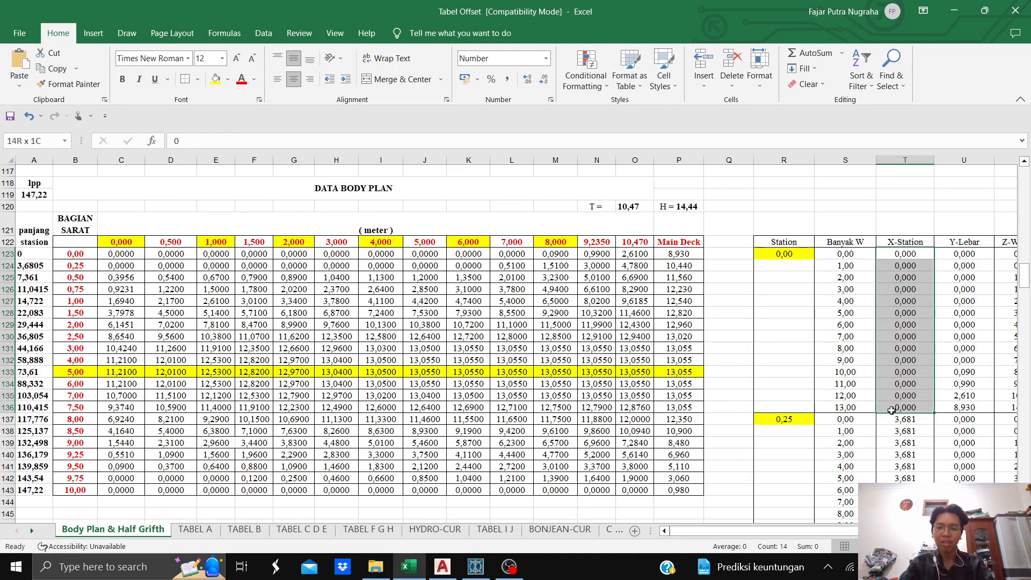
{"action": "left_click", "coordinate": [871, 206]}
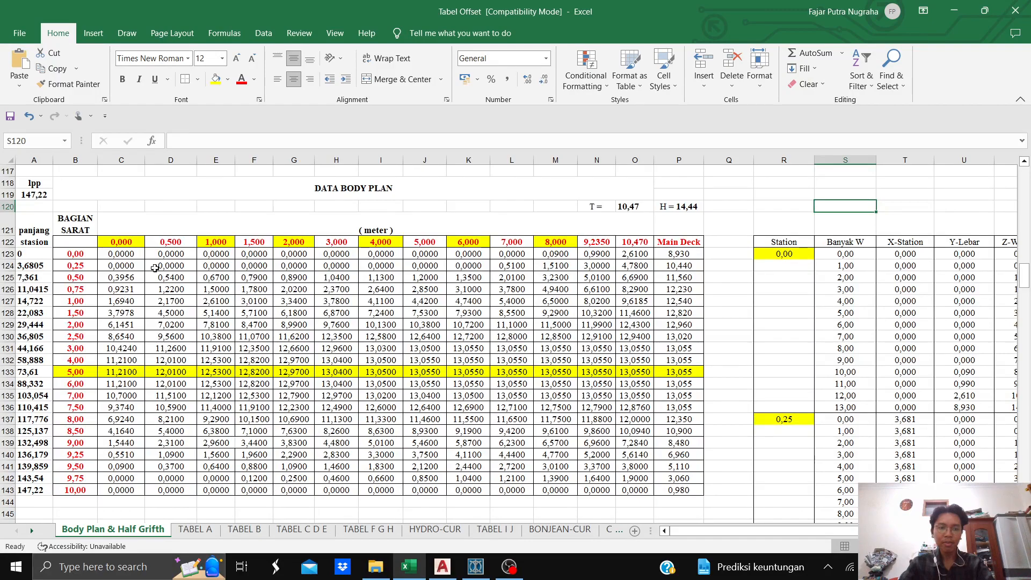
- Copy the half-breadth values of station 0,00 in C123:P123 of the Data Body Plan
{"action": "left_click_drag", "start_coordinate": [116, 254], "coordinate": [692, 254]}
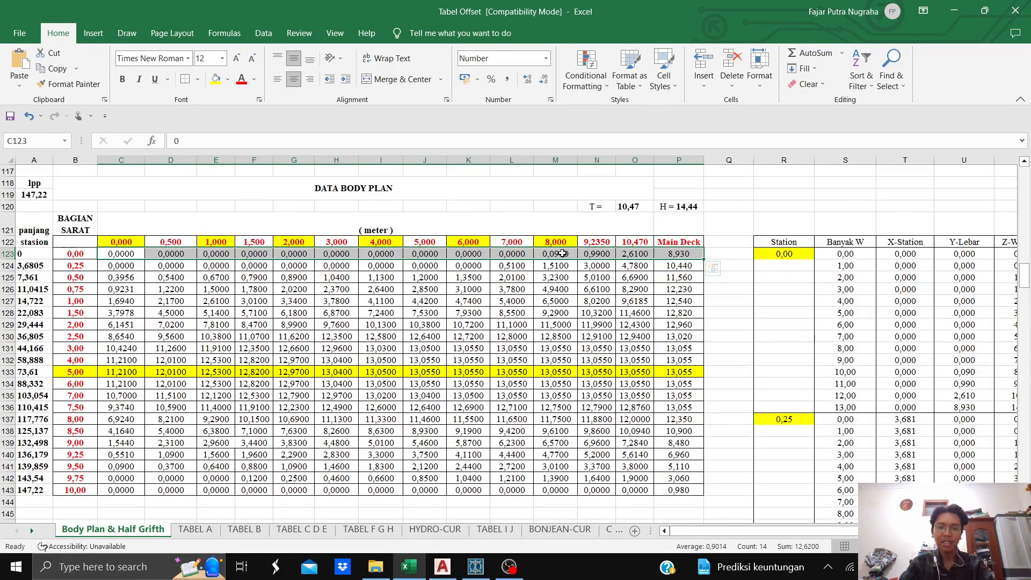
{"action": "left_click", "coordinate": [844, 172]}
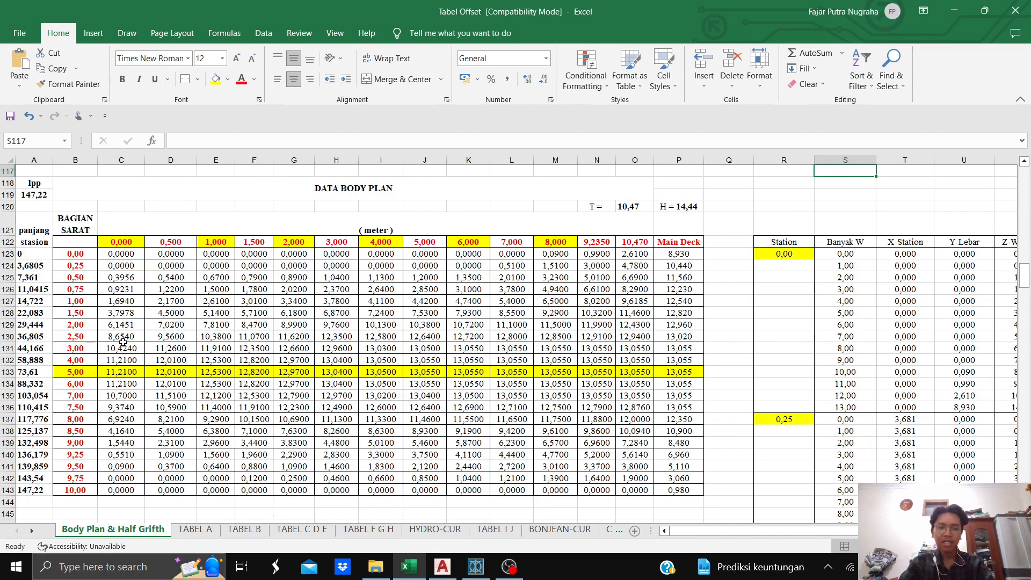
{"action": "left_click_drag", "start_coordinate": [124, 254], "coordinate": [671, 254]}
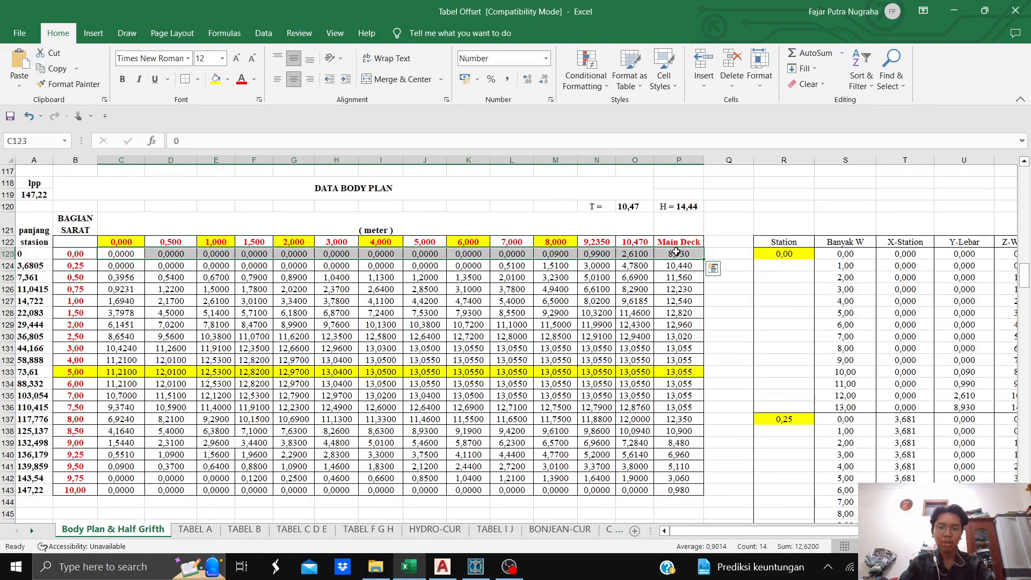
{"action": "right_click", "coordinate": [668, 255]}
{"action": "left_click", "coordinate": [697, 269]}
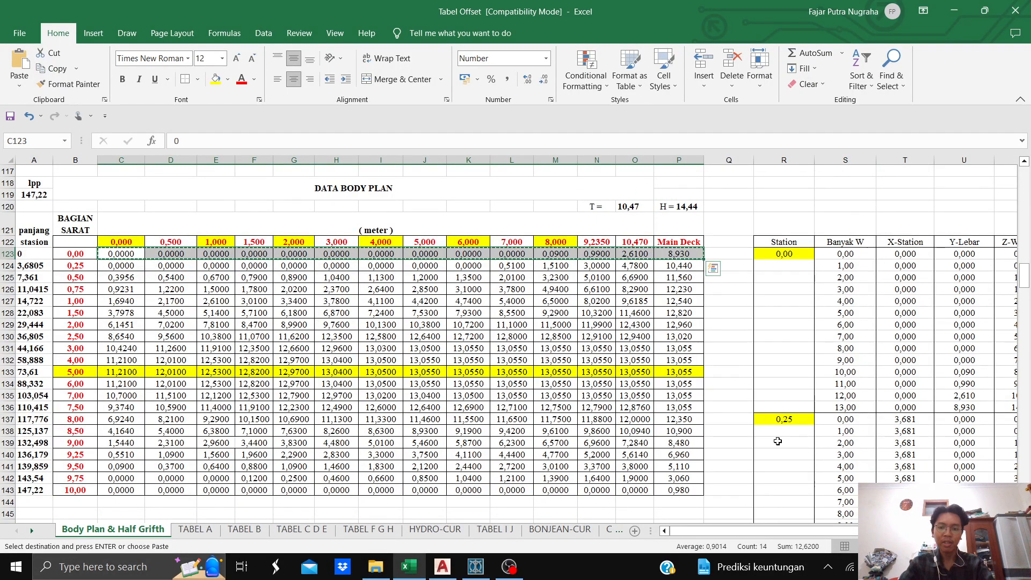
- Paste the copied half-breadths as transposed values into the Y-Lebar column, starting at U123
{"action": "scroll", "coordinate": [805, 532], "scroll_direction": "right", "scroll_amount": 5}
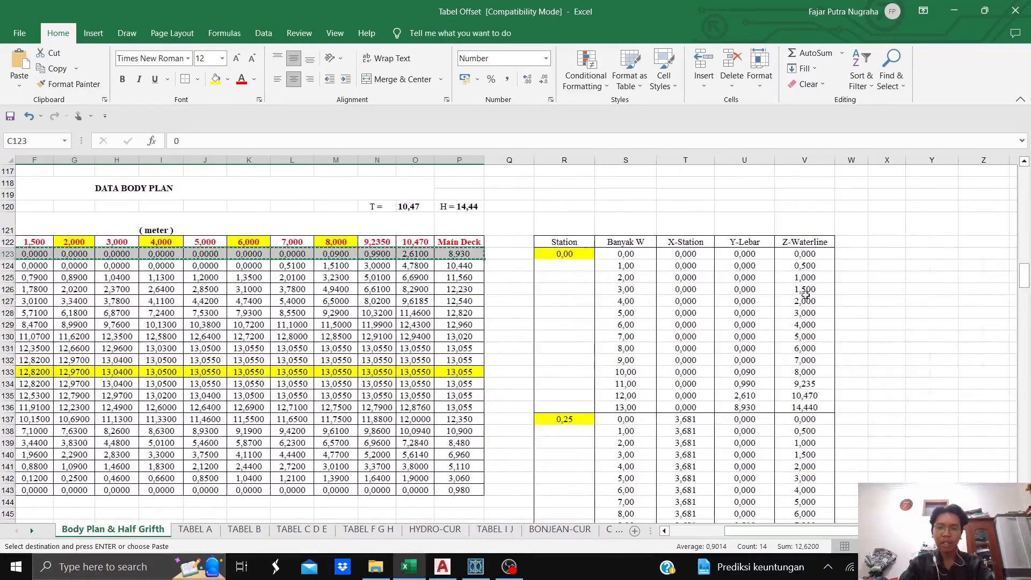
{"action": "right_click", "coordinate": [757, 253]}
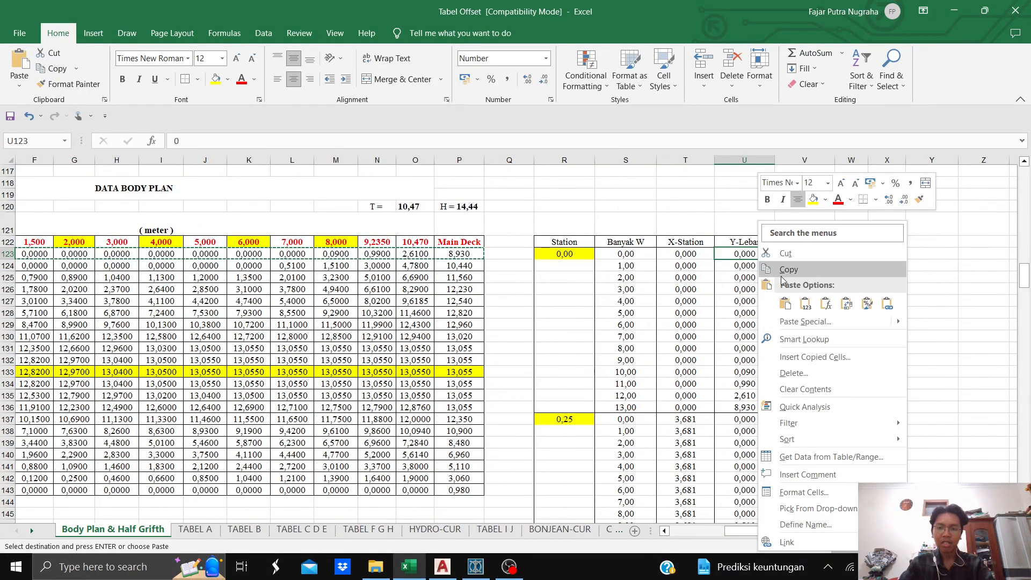
{"action": "left_click", "coordinate": [841, 322]}
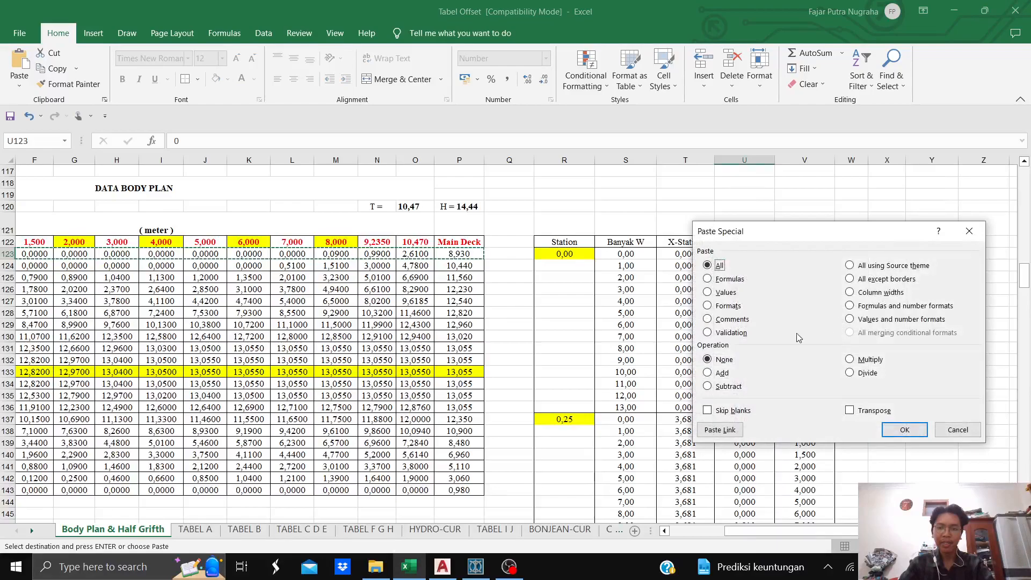
{"action": "left_click", "coordinate": [708, 292]}
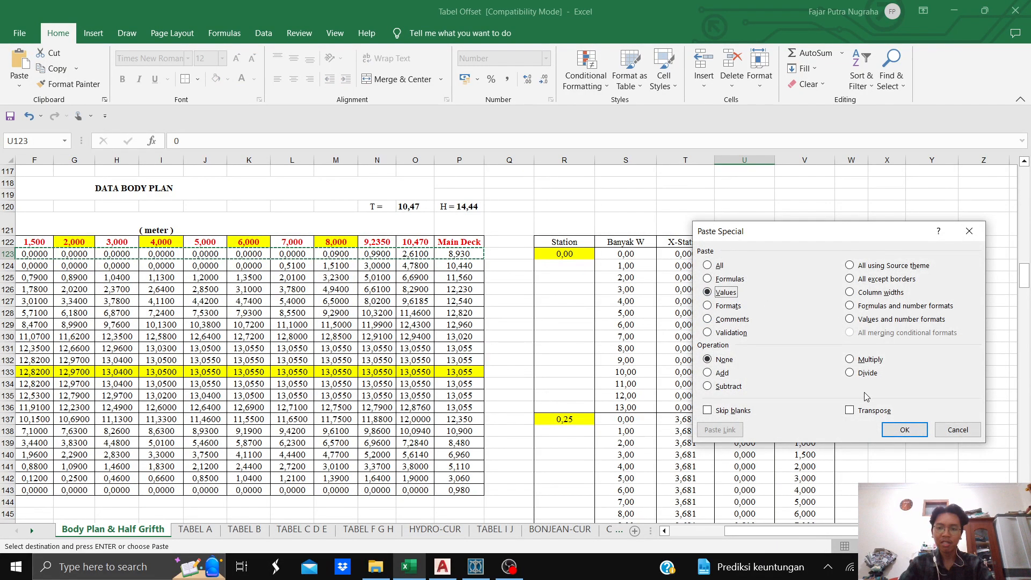
{"action": "left_click", "coordinate": [850, 411]}
{"action": "left_click", "coordinate": [905, 430]}
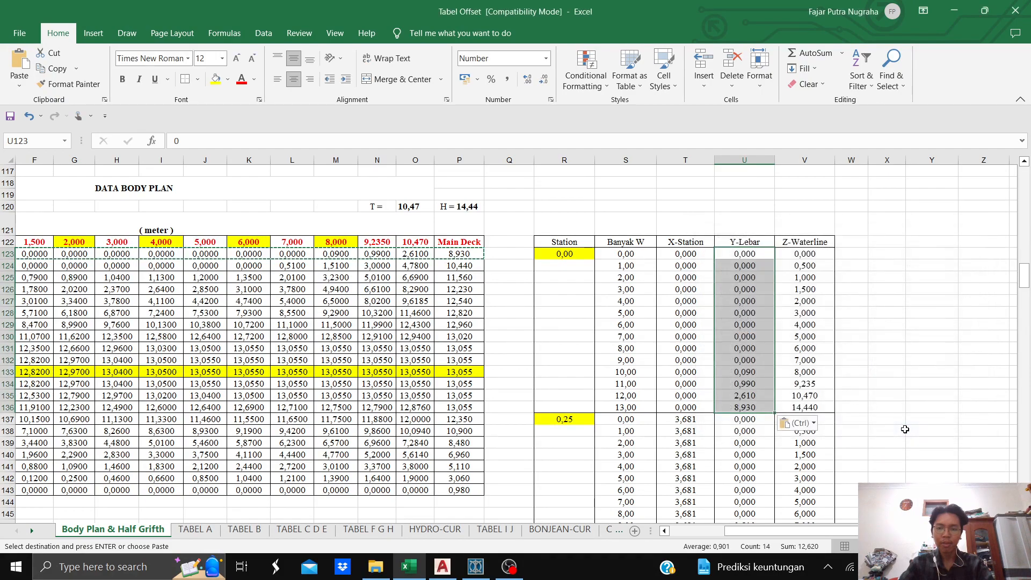
{"action": "left_click_drag", "start_coordinate": [751, 254], "coordinate": [759, 405]}
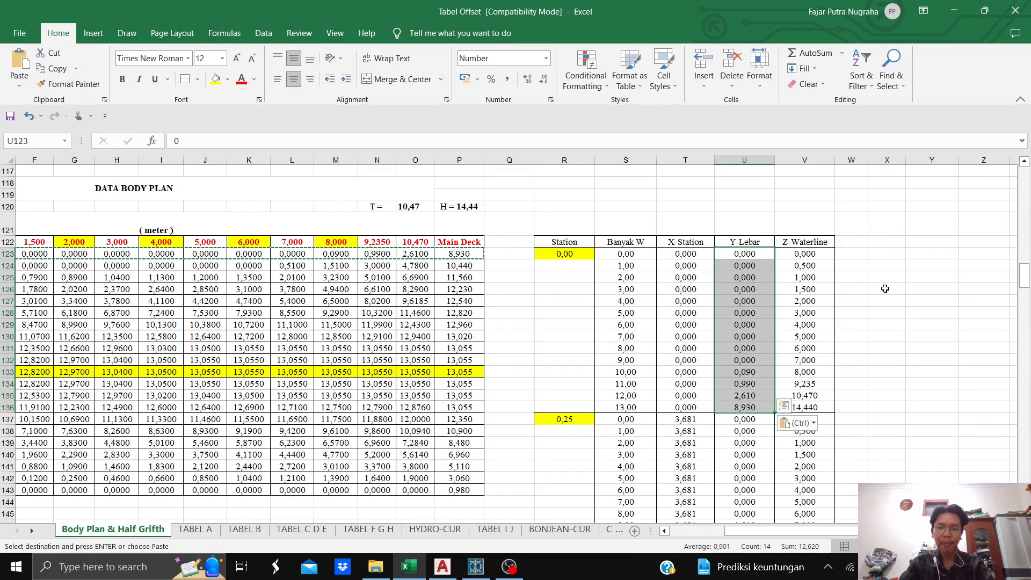
{"action": "left_click", "coordinate": [888, 279]}
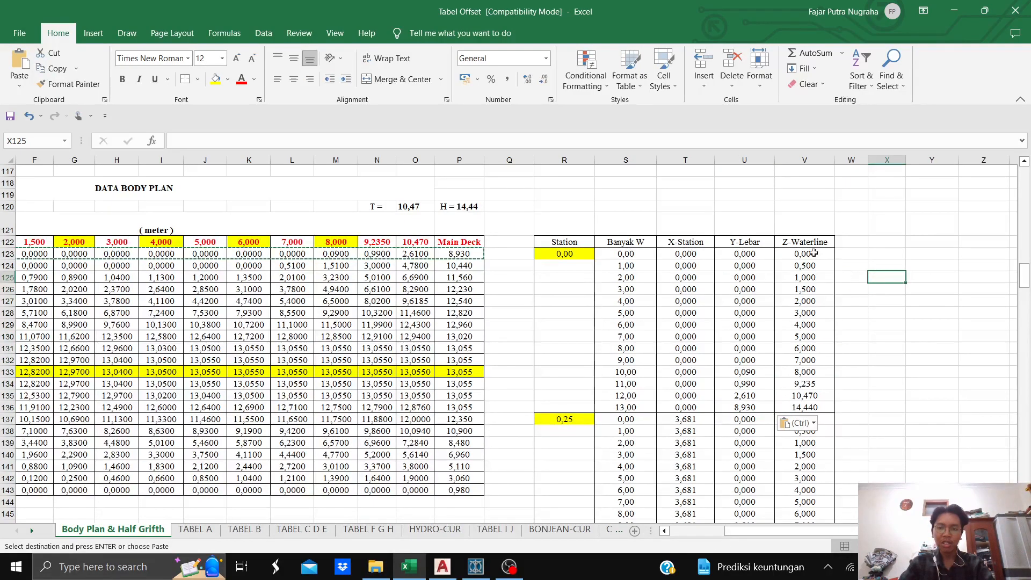
- Compare the waterline headings in C122:P122 with the Z-Waterline column of the marker table
{"action": "left_click_drag", "start_coordinate": [813, 529], "coordinate": [757, 537]}
{"action": "left_click", "coordinate": [168, 207]}
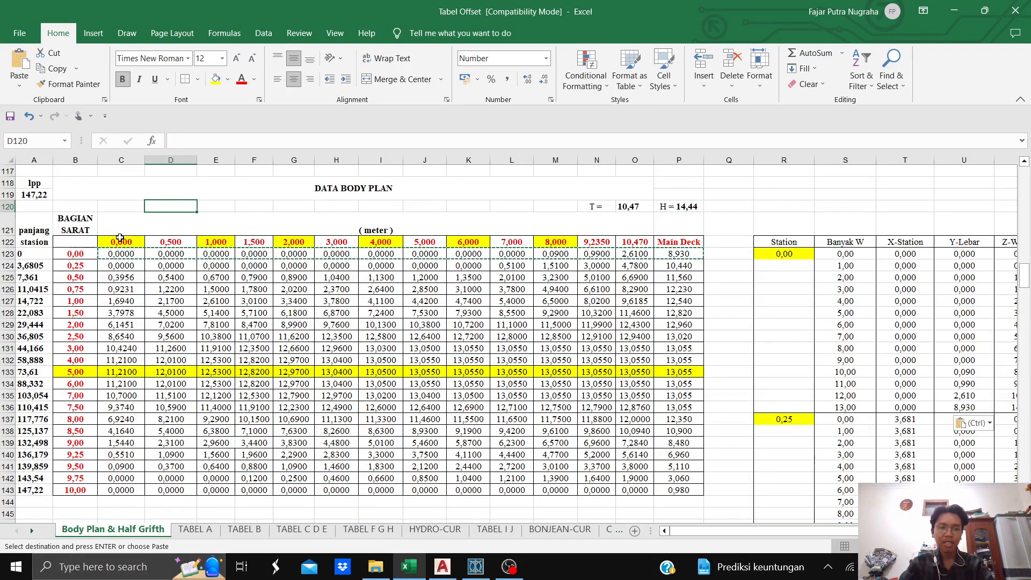
{"action": "left_click", "coordinate": [126, 243]}
{"action": "left_click_drag", "start_coordinate": [120, 242], "coordinate": [632, 244]}
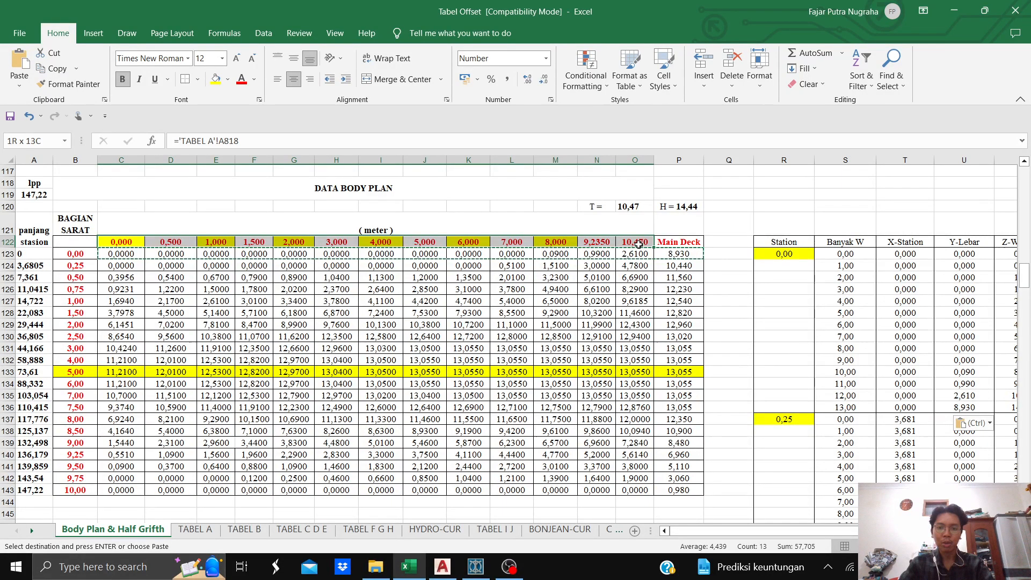
{"action": "left_click_drag", "start_coordinate": [640, 244], "coordinate": [690, 242]}
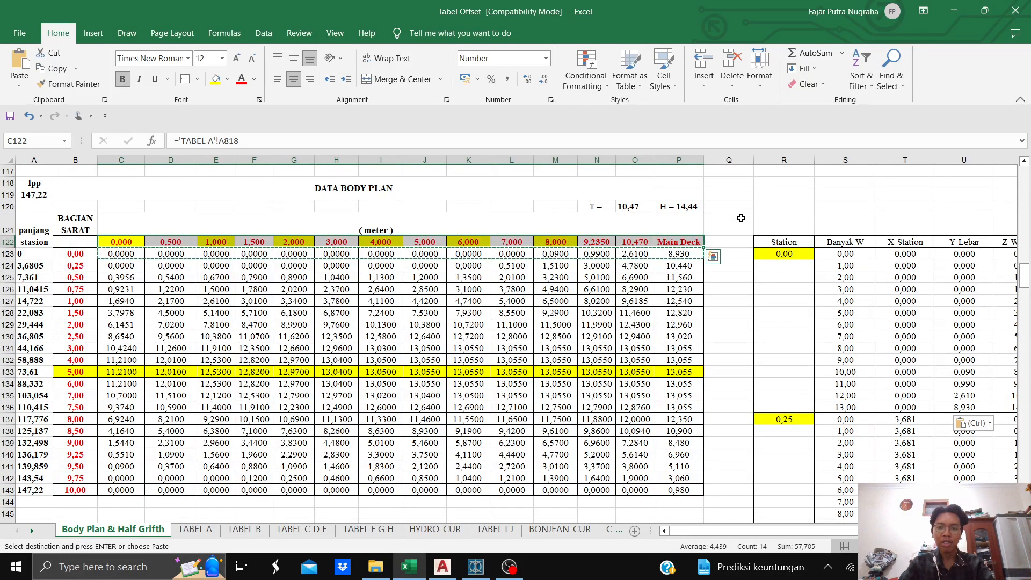
{"action": "left_click", "coordinate": [734, 213]}
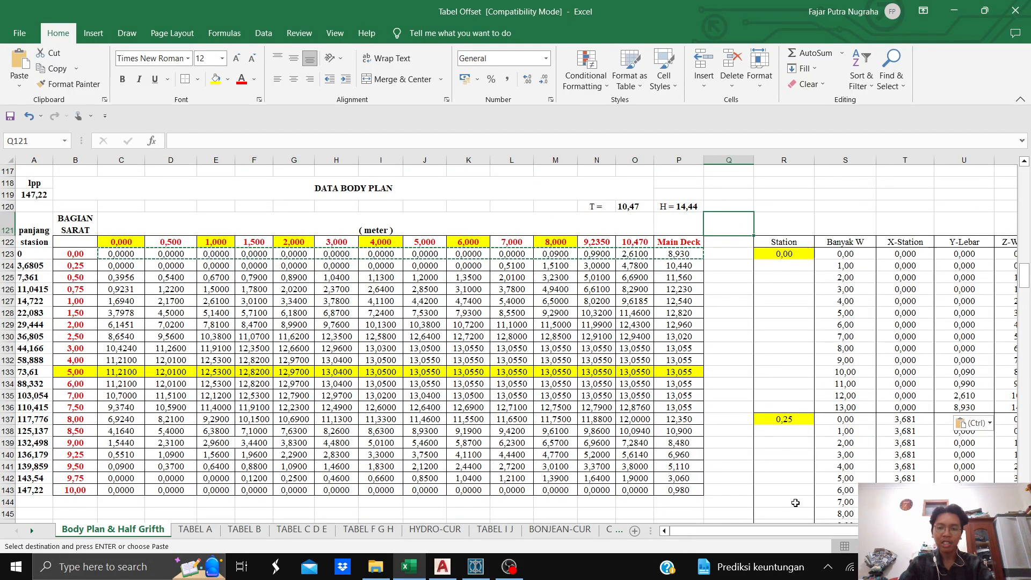
{"action": "left_click_drag", "start_coordinate": [768, 532], "coordinate": [834, 532]}
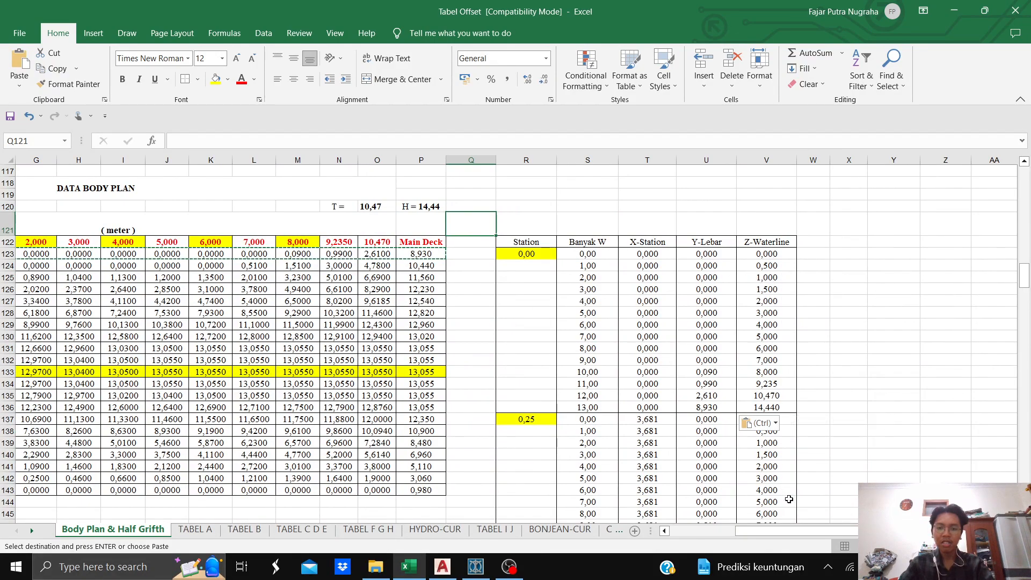
{"action": "left_click_drag", "start_coordinate": [795, 531], "coordinate": [712, 548]}
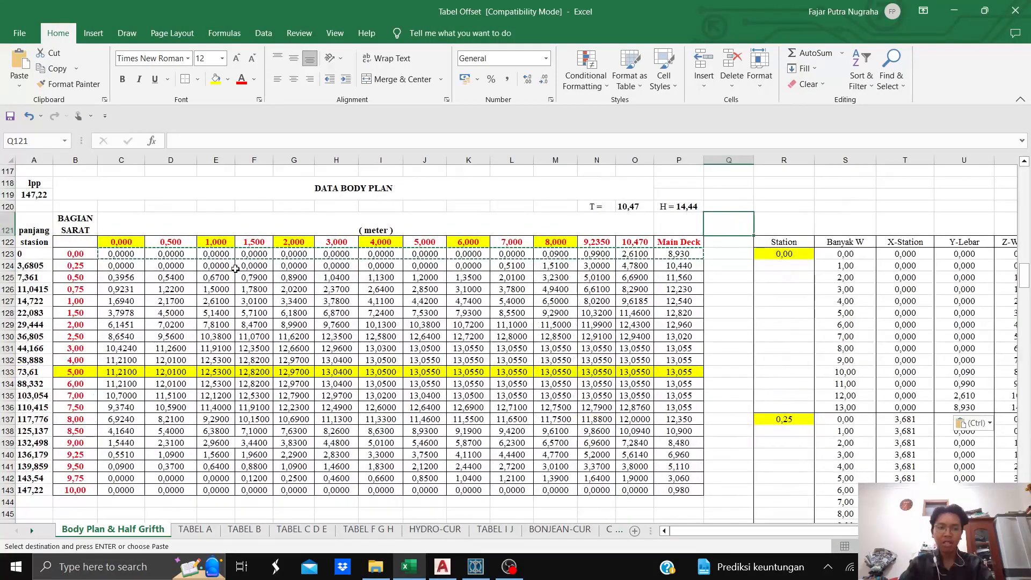
- Copy the waterline headings C122:O122 and paste them as transposed values into the Z-Waterline column from V123
{"action": "left_click_drag", "start_coordinate": [140, 241], "coordinate": [637, 240]}
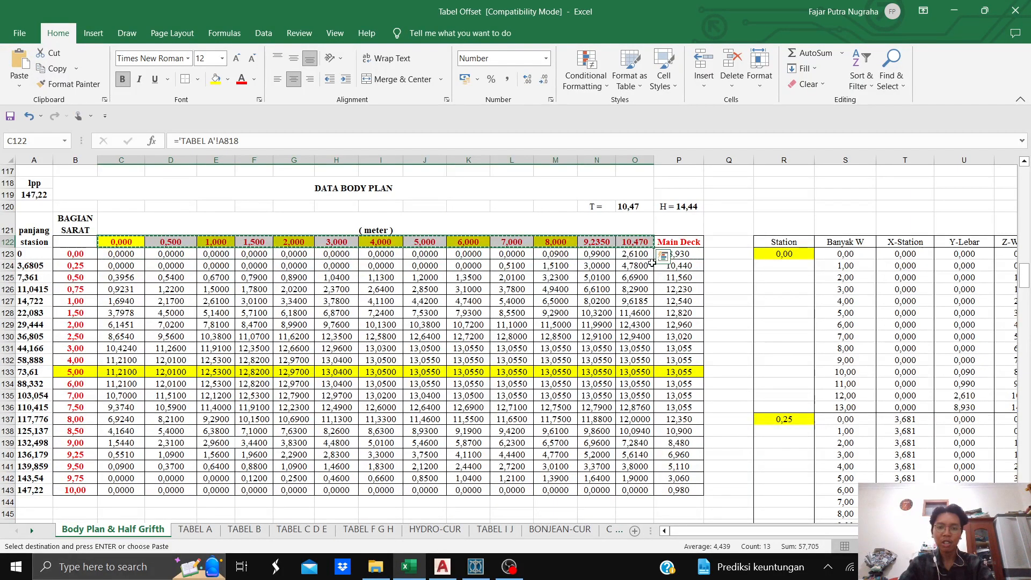
{"action": "left_click_drag", "start_coordinate": [767, 532], "coordinate": [847, 534]}
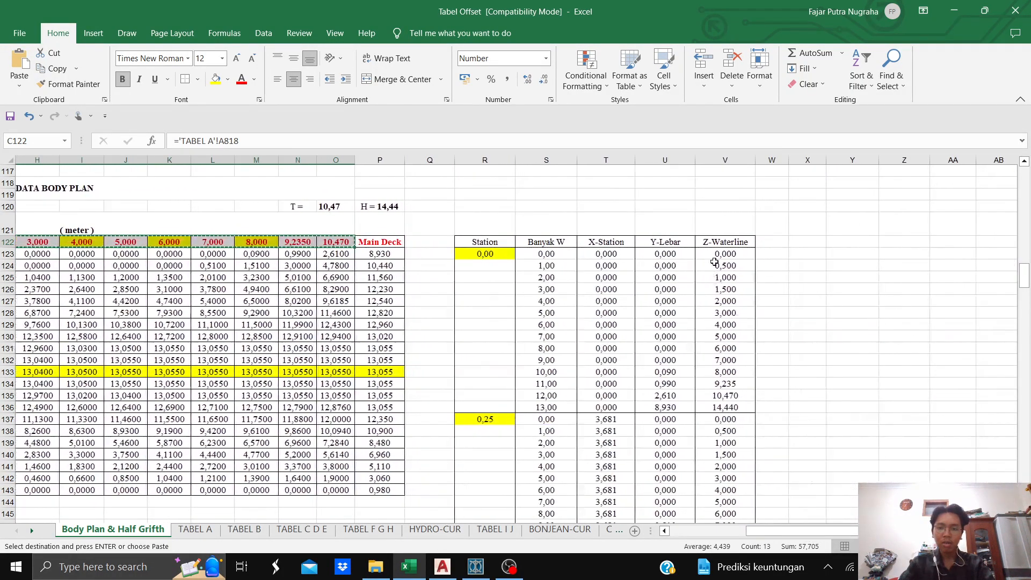
{"action": "left_click", "coordinate": [746, 253]}
{"action": "right_click", "coordinate": [746, 255]}
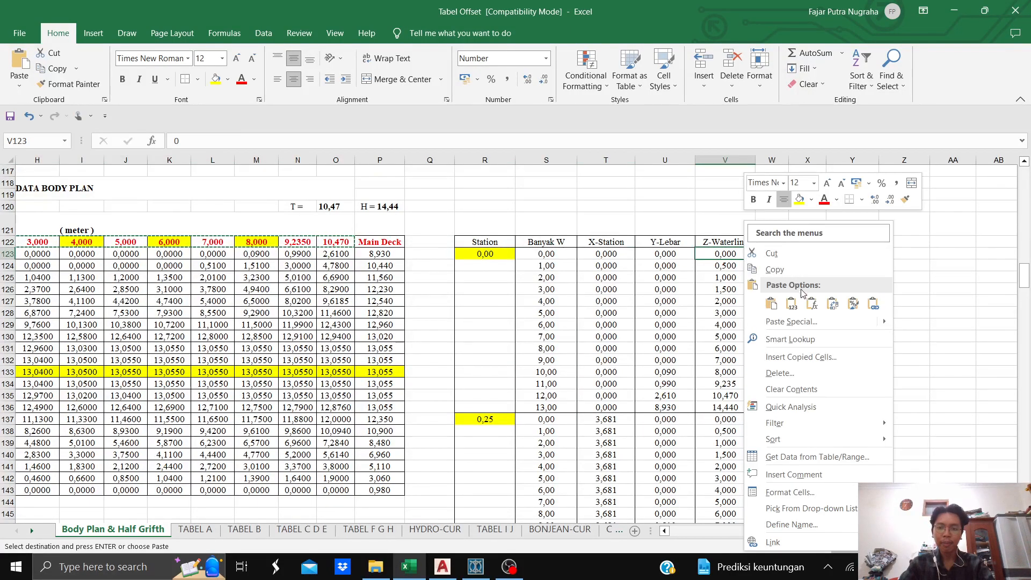
{"action": "left_click", "coordinate": [802, 322]}
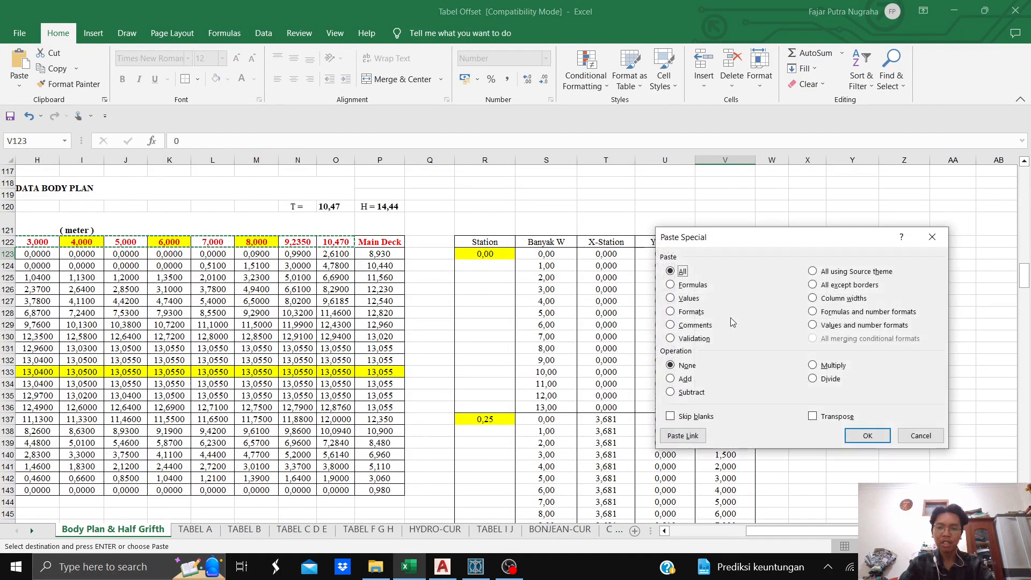
{"action": "left_click", "coordinate": [689, 298]}
{"action": "left_click", "coordinate": [812, 417]}
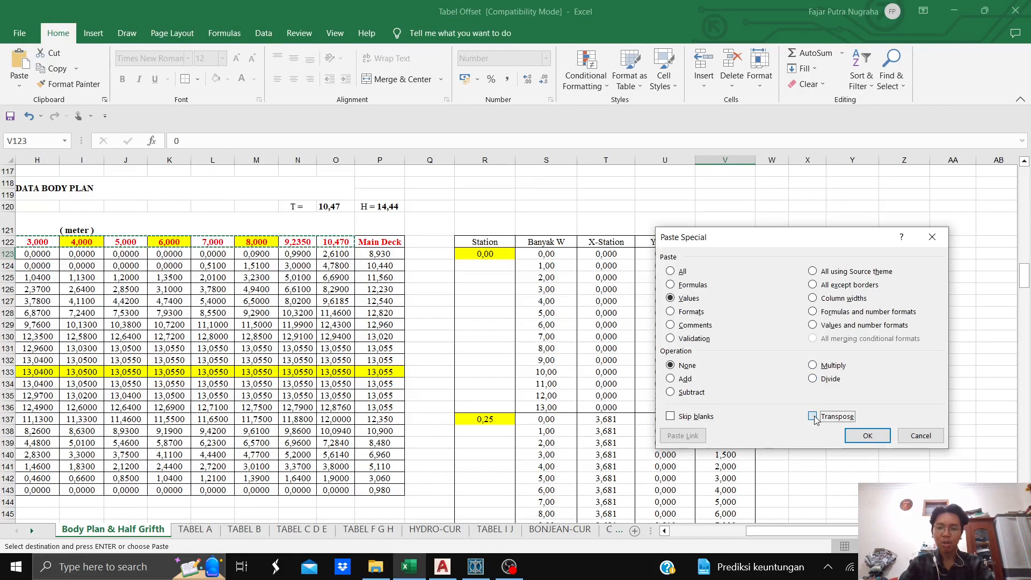
{"action": "left_click", "coordinate": [859, 435]}
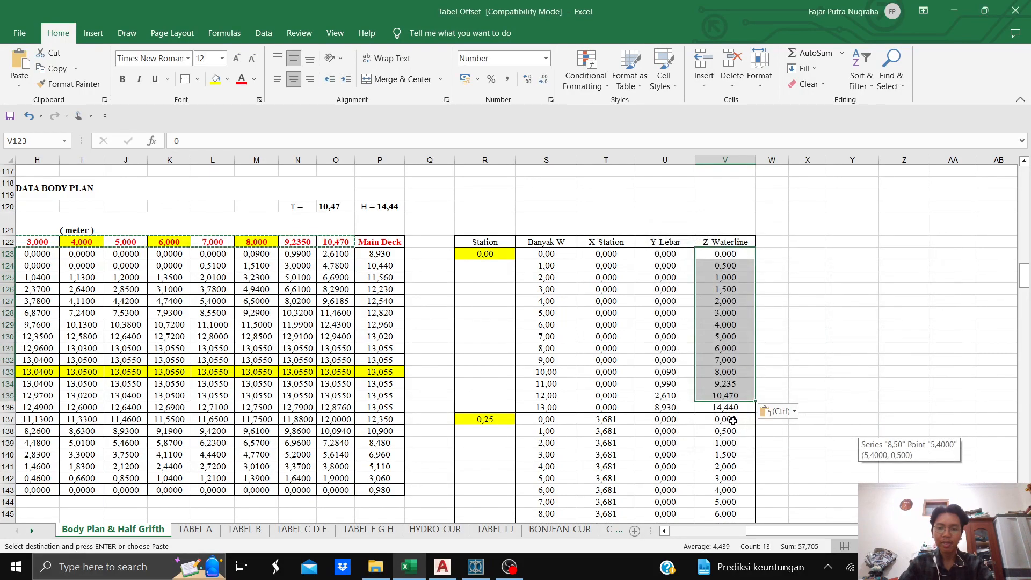
- Check the main deck height in V136 and look through the station blocks further down the marker table
{"action": "left_click", "coordinate": [733, 407]}
{"action": "scroll", "coordinate": [752, 382], "scroll_direction": "down", "scroll_amount": 1}
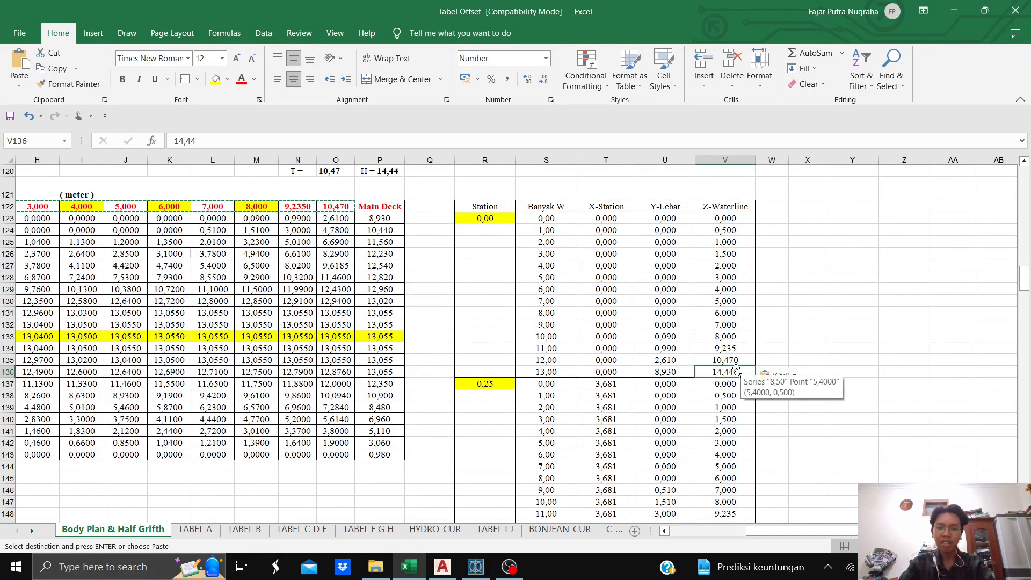
{"action": "left_click", "coordinate": [804, 349]}
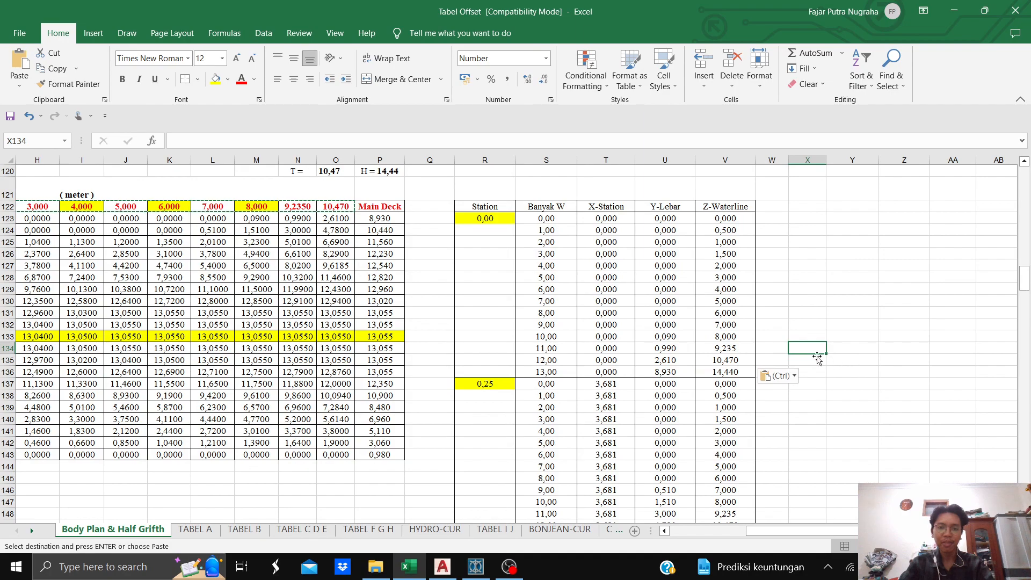
{"action": "left_click_drag", "start_coordinate": [824, 531], "coordinate": [758, 531]}
{"action": "left_click", "coordinate": [752, 221]}
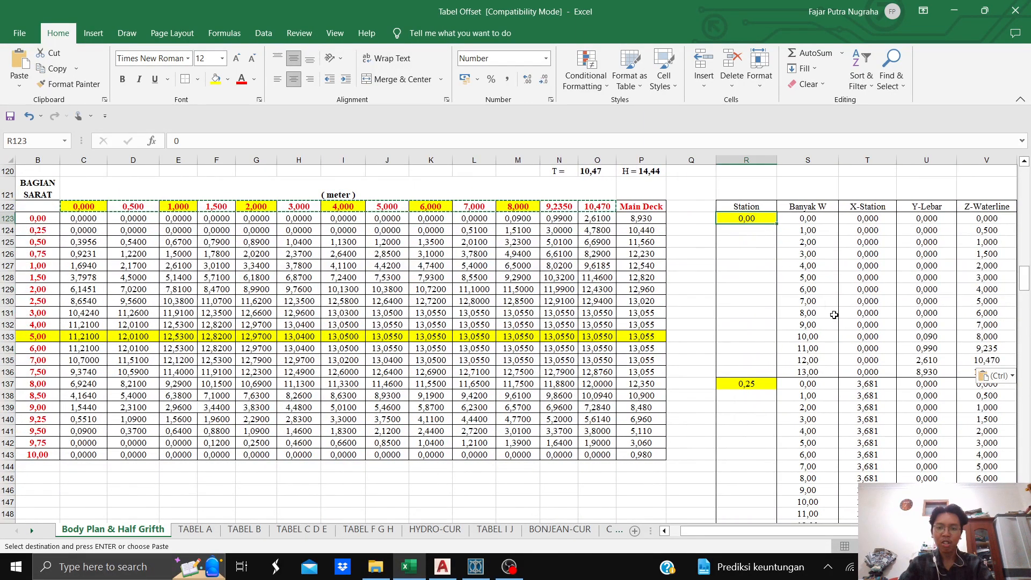
{"action": "left_click_drag", "start_coordinate": [1025, 280], "coordinate": [1015, 519]}
{"action": "left_click_drag", "start_coordinate": [1017, 346], "coordinate": [1025, 284]}
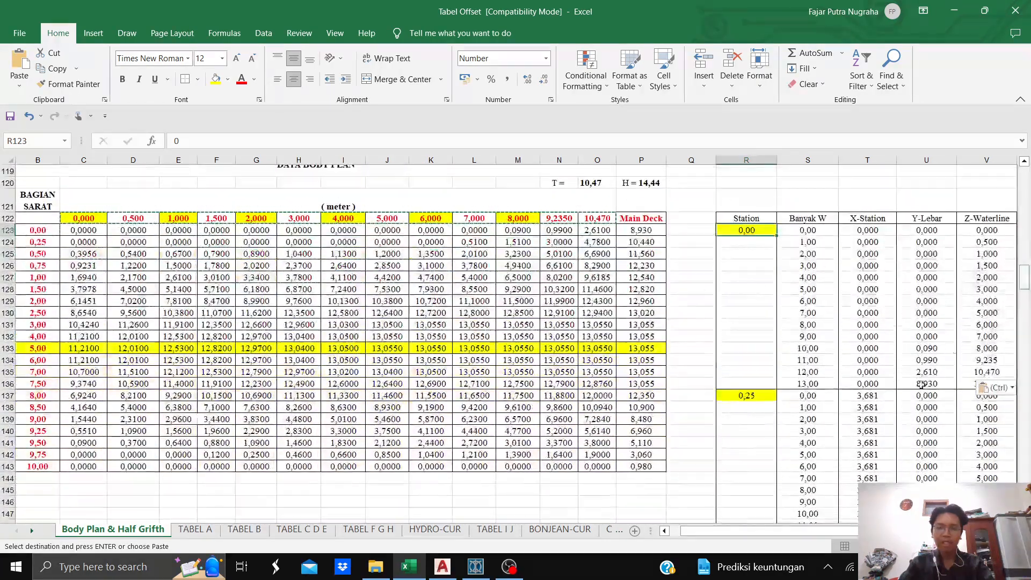
{"action": "left_click_drag", "start_coordinate": [759, 531], "coordinate": [661, 507]}
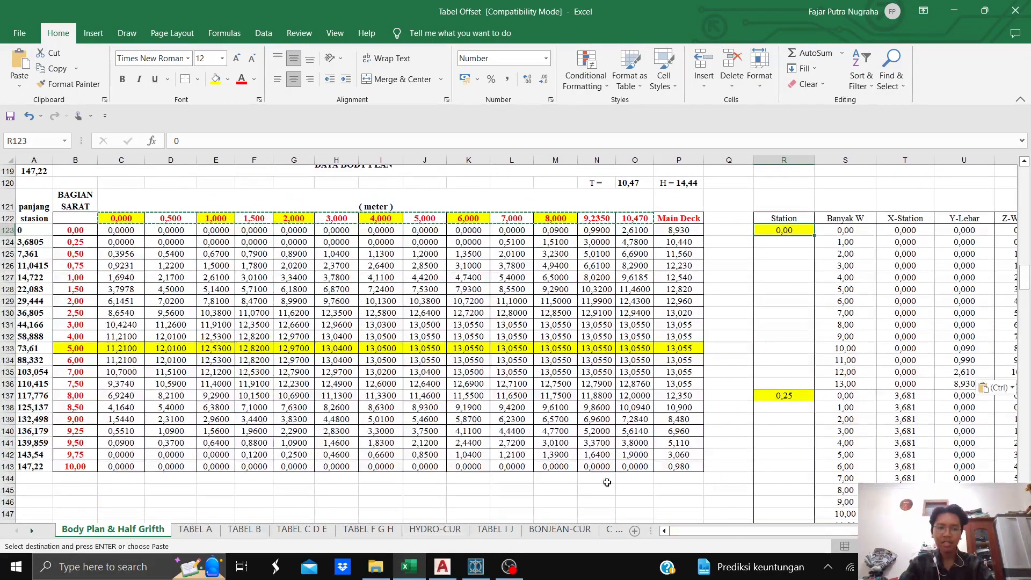
- Compare the station numbers in B123:B143 with the Station column of the marker table
{"action": "left_click_drag", "start_coordinate": [70, 230], "coordinate": [72, 464]}
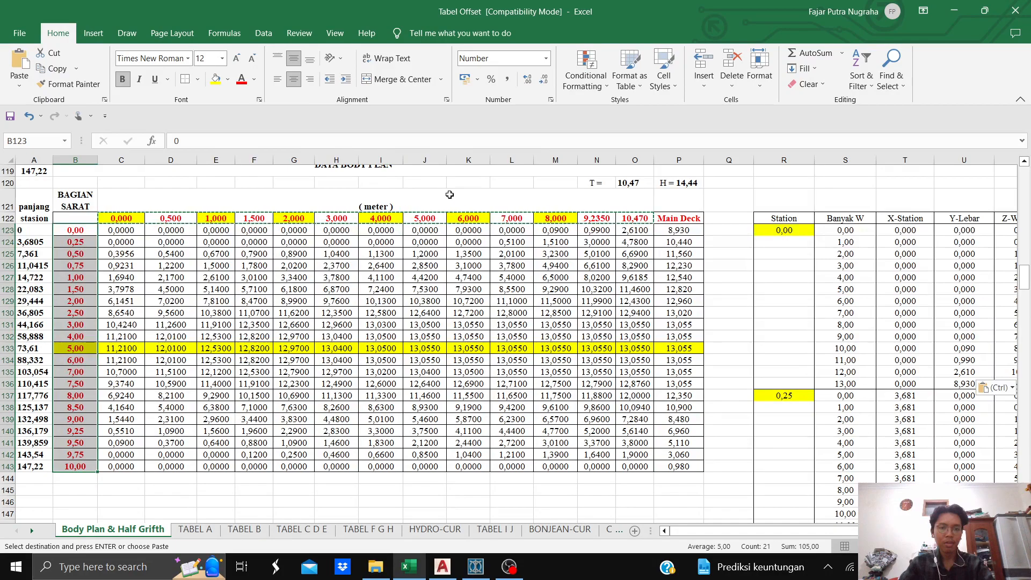
{"action": "left_click", "coordinate": [463, 183]}
{"action": "left_click", "coordinate": [752, 190]}
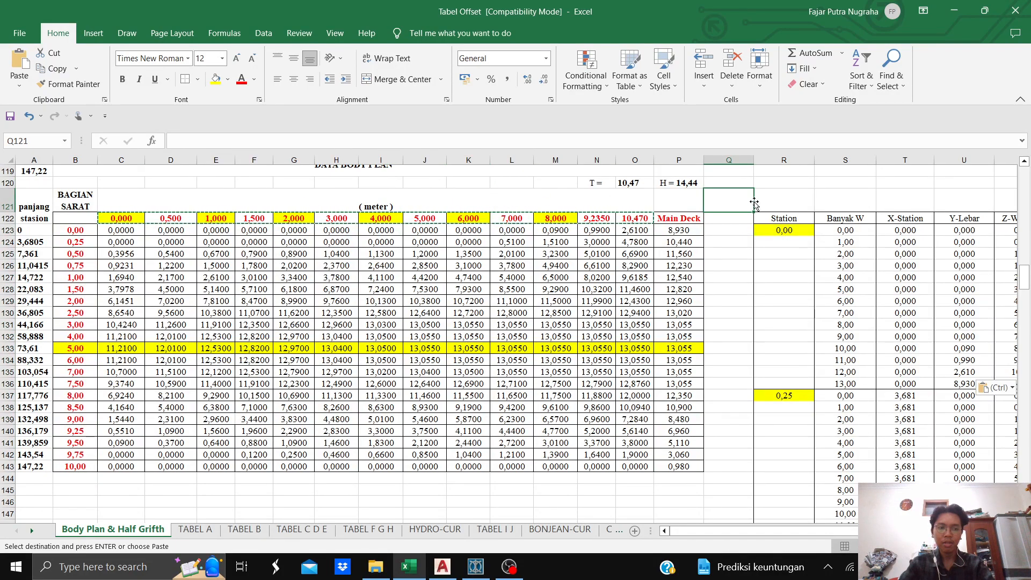
{"action": "double_click", "coordinate": [732, 231]}
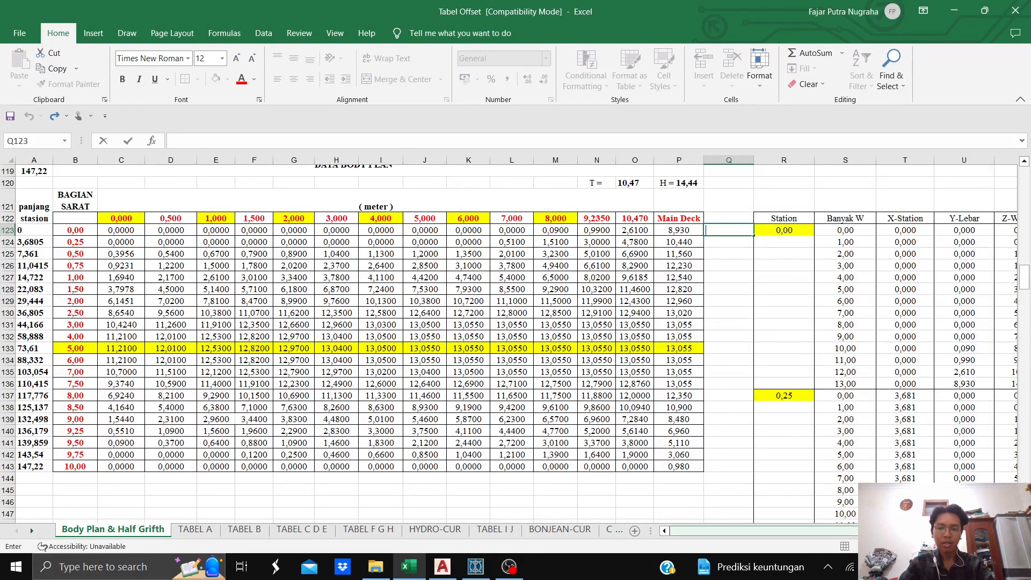
{"action": "scroll", "coordinate": [637, 236], "scroll_direction": "right", "scroll_amount": 5}
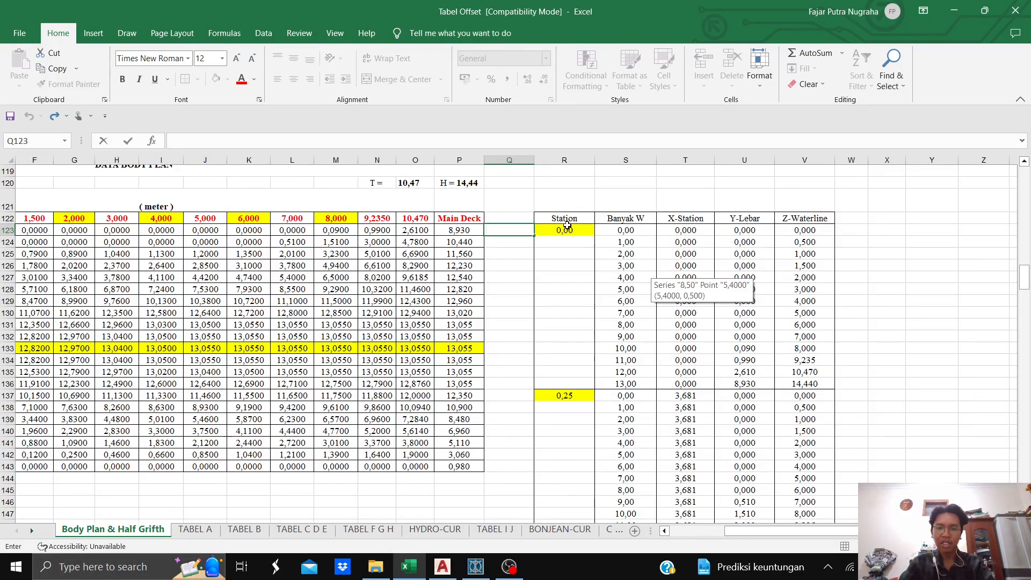
- Review the station 0,00 and 0,25 blocks of the marker table alongside the Data Body Plan
{"action": "left_click", "coordinate": [565, 228]}
{"action": "scroll", "coordinate": [859, 247], "scroll_direction": "down", "scroll_amount": 1}
{"action": "mouse_move", "coordinate": [1027, 287]}
{"action": "left_mouse_down"}
{"action": "mouse_move", "coordinate": [1026, 448]}
{"action": "mouse_move", "coordinate": [1015, 435]}
{"action": "mouse_move", "coordinate": [1027, 278]}
{"action": "left_mouse_up"}
{"action": "left_click_drag", "start_coordinate": [782, 535], "coordinate": [750, 538]}
{"action": "scroll", "coordinate": [805, 448], "scroll_direction": "down", "scroll_amount": 2}
{"action": "left_click_drag", "start_coordinate": [849, 533], "coordinate": [787, 519]}
{"action": "scroll", "coordinate": [677, 420], "scroll_direction": "up", "scroll_amount": 2}
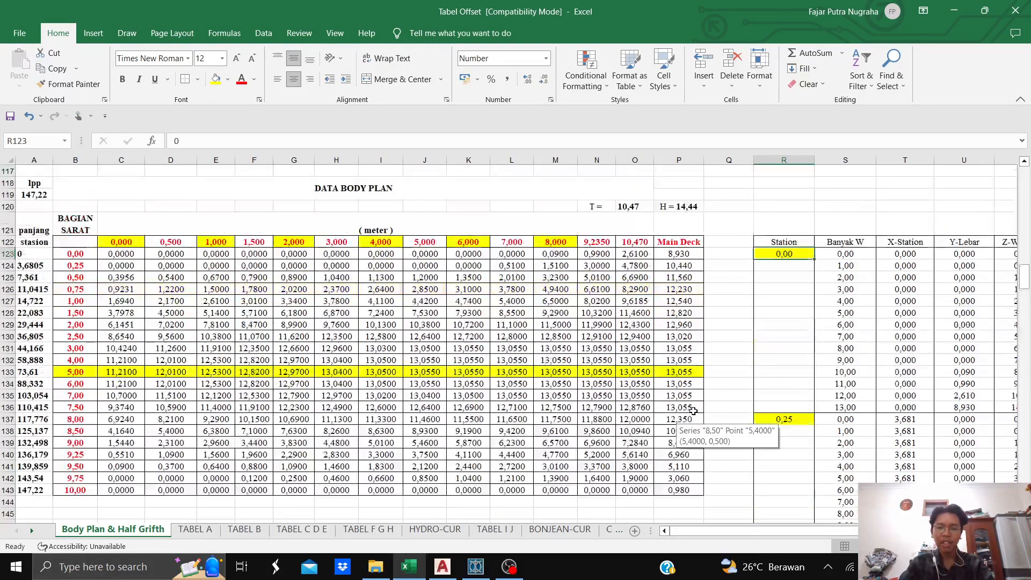
- Examine the station 0,00 block from the Station column through Z-Waterline, down to row 136
{"action": "scroll", "coordinate": [752, 483], "scroll_direction": "down", "scroll_amount": 1}
{"action": "left_click_drag", "start_coordinate": [748, 533], "coordinate": [805, 532]}
{"action": "left_click", "coordinate": [576, 207]}
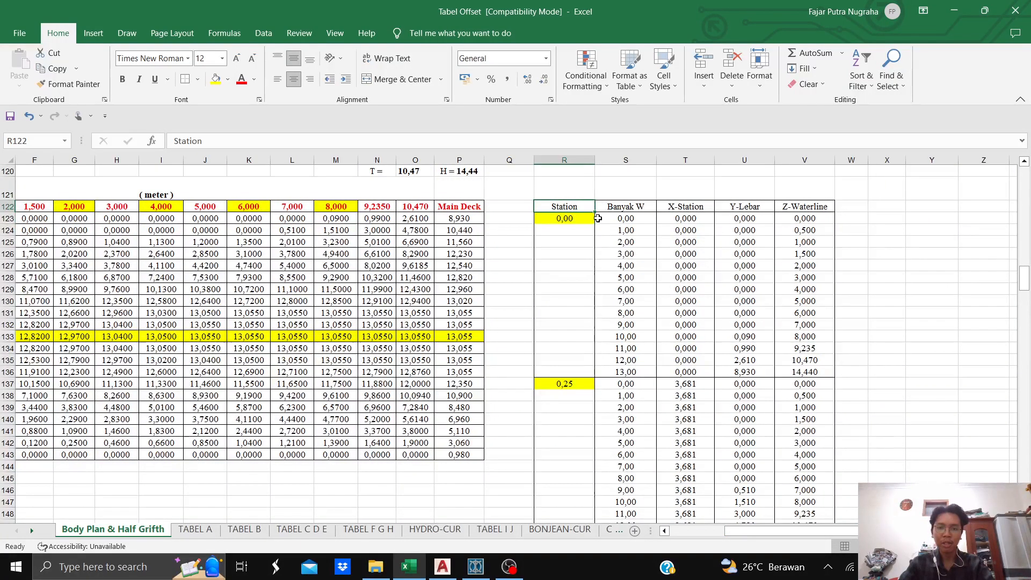
{"action": "left_click_drag", "start_coordinate": [582, 212], "coordinate": [806, 372]}
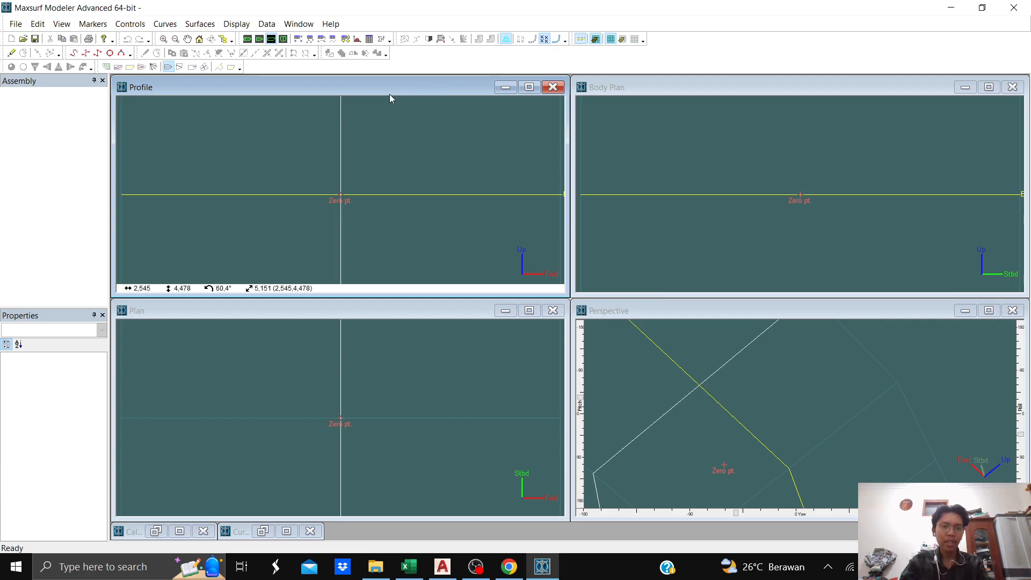
- Look over the Profile, Plan, Perspective and Body Plan views of the empty design
{"action": "left_click", "coordinate": [611, 89]}
{"action": "left_click", "coordinate": [427, 89]}
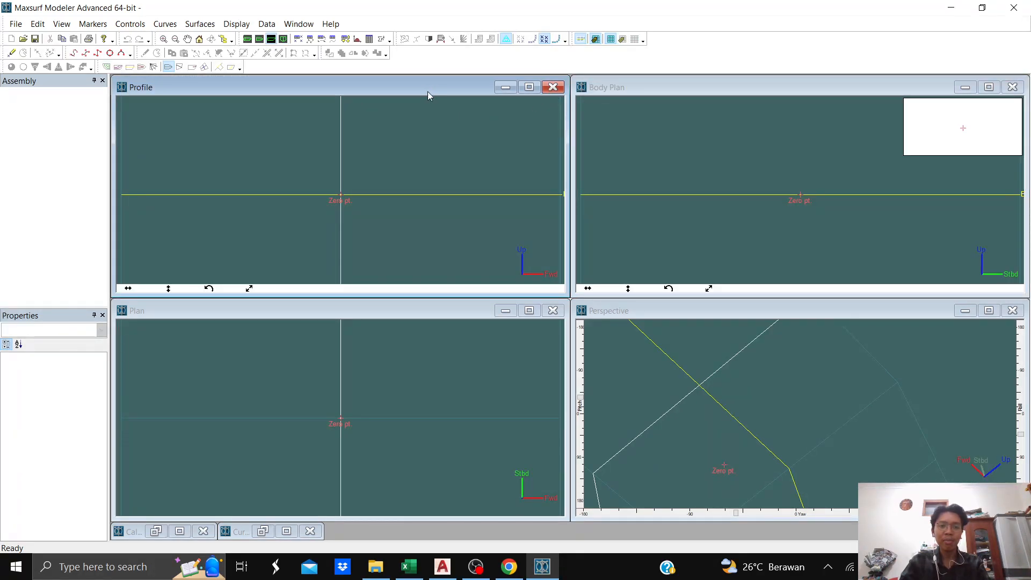
{"action": "left_click", "coordinate": [398, 313]}
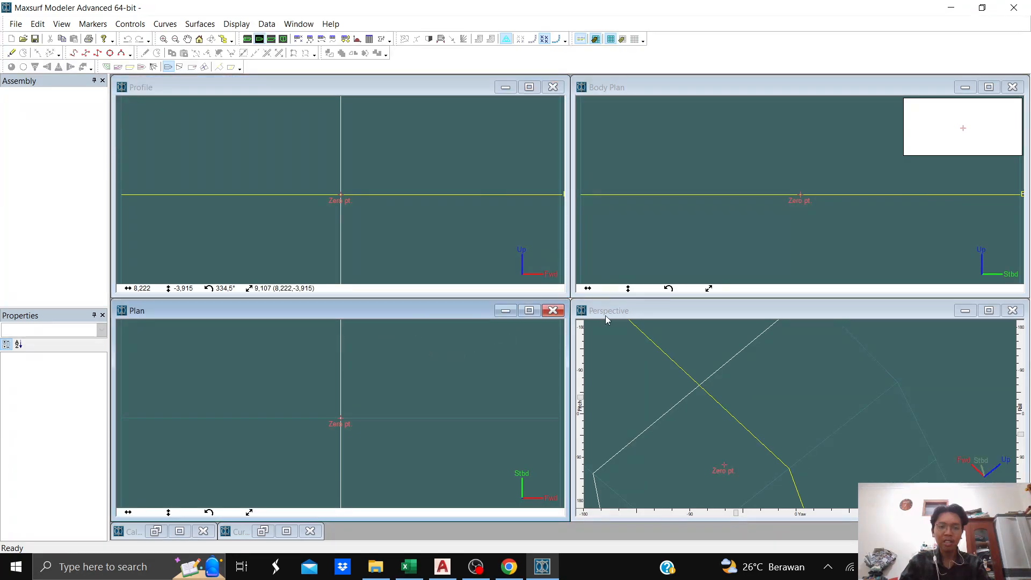
{"action": "left_click", "coordinate": [643, 312]}
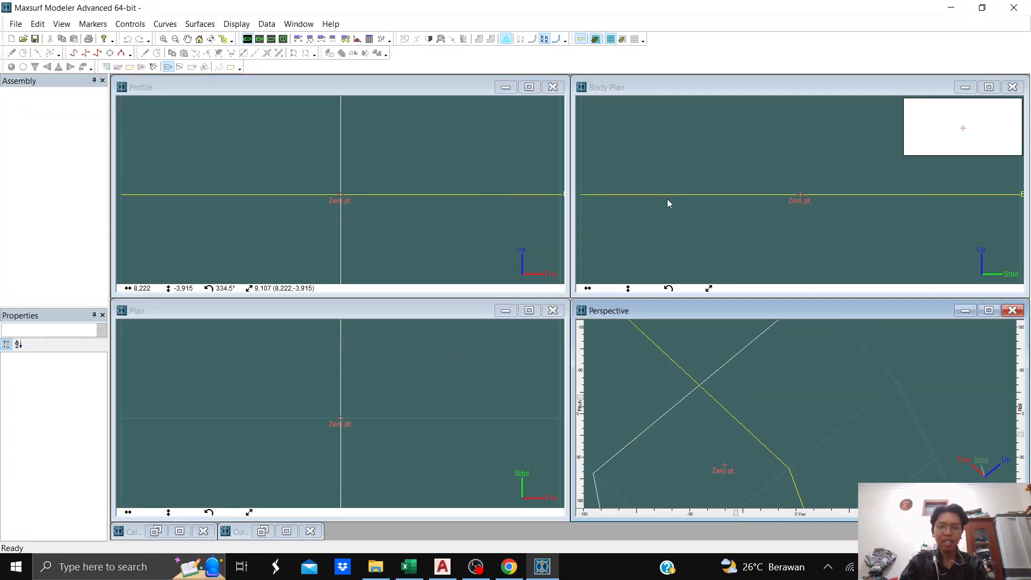
{"action": "left_click", "coordinate": [637, 87]}
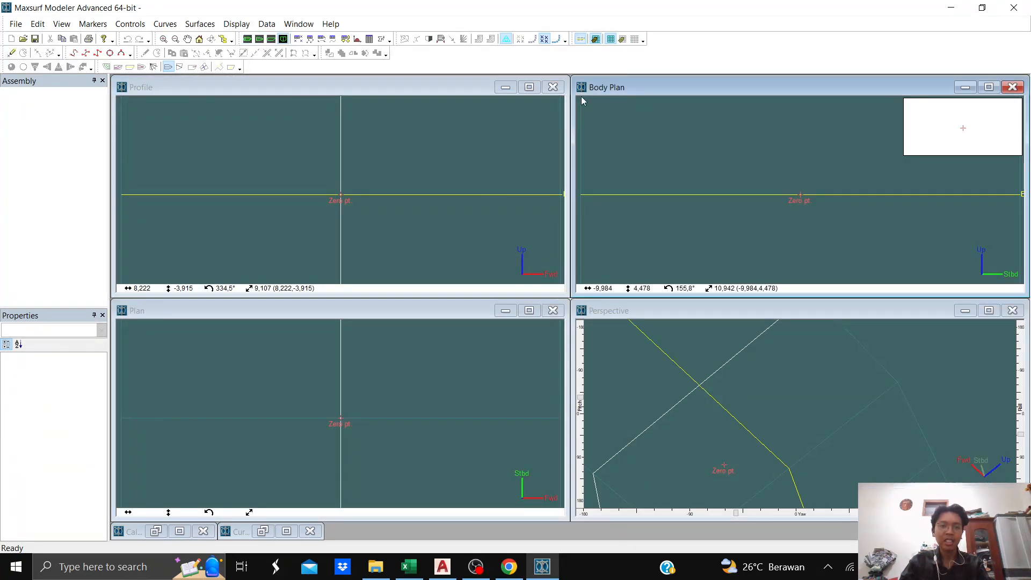
{"action": "left_click", "coordinate": [357, 84]}
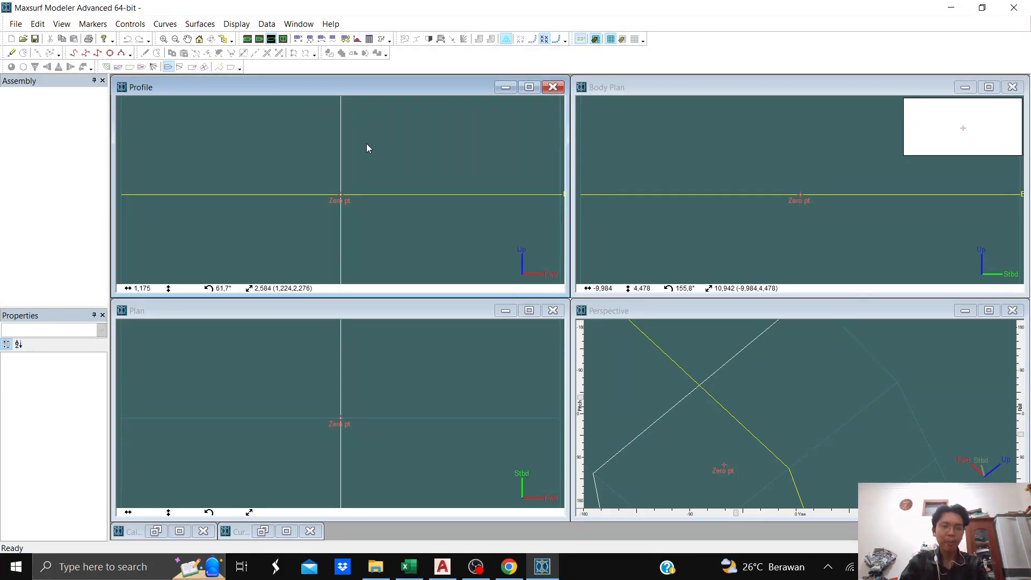
- Add a Box surface to the design and enlarge the Profile view to fill the workspace
{"action": "left_click", "coordinate": [205, 25]}
{"action": "mouse_move", "coordinate": [231, 54]}
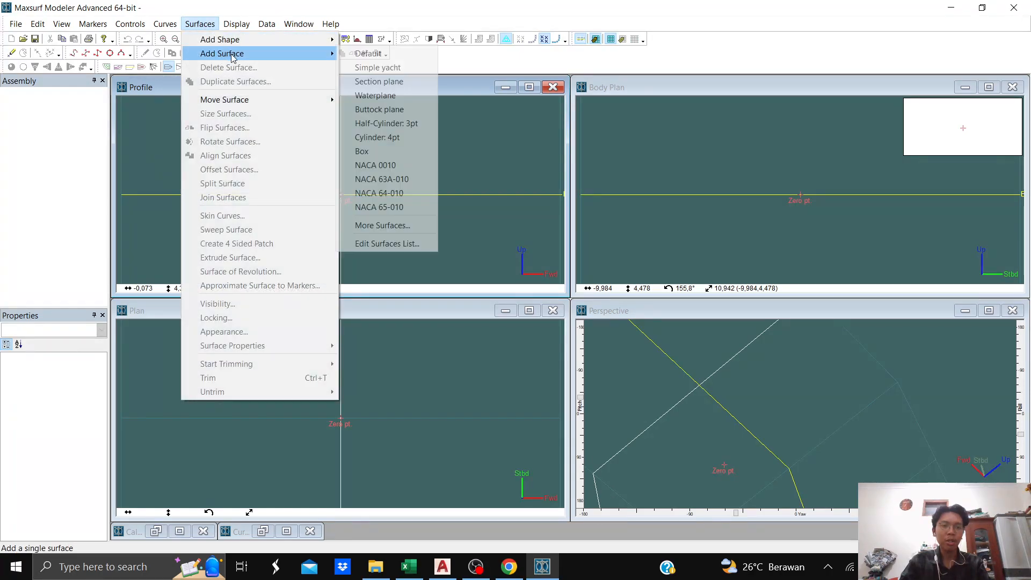
{"action": "left_click", "coordinate": [385, 151]}
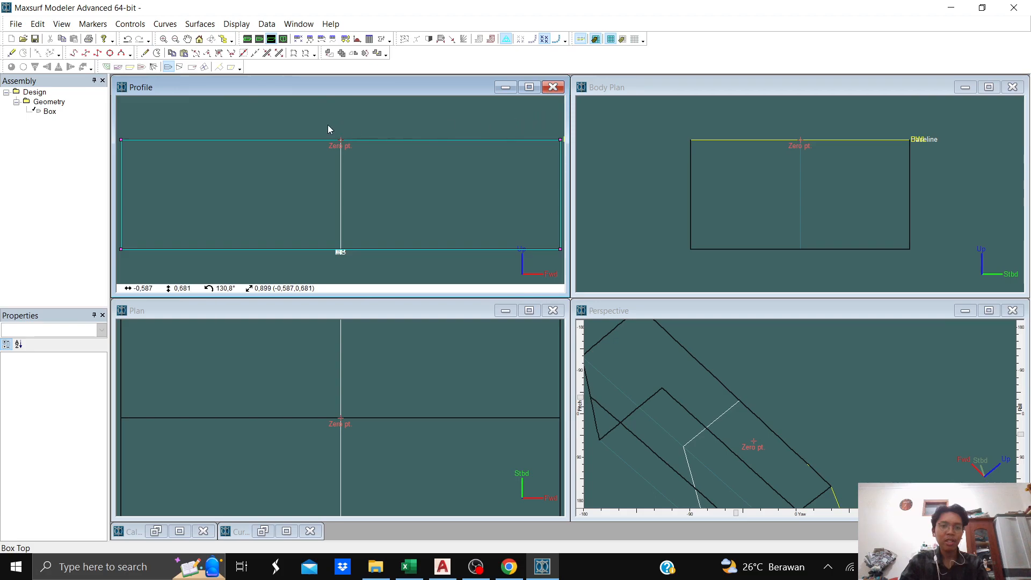
{"action": "left_click", "coordinate": [528, 89]}
{"action": "scroll", "coordinate": [526, 92], "scroll_direction": "down", "scroll_amount": 1}
{"action": "mouse_move", "coordinate": [606, 115]}
{"action": "middle_mouse_down"}
{"action": "mouse_move", "coordinate": [569, 140]}
{"action": "mouse_move", "coordinate": [598, 134]}
{"action": "middle_mouse_up"}
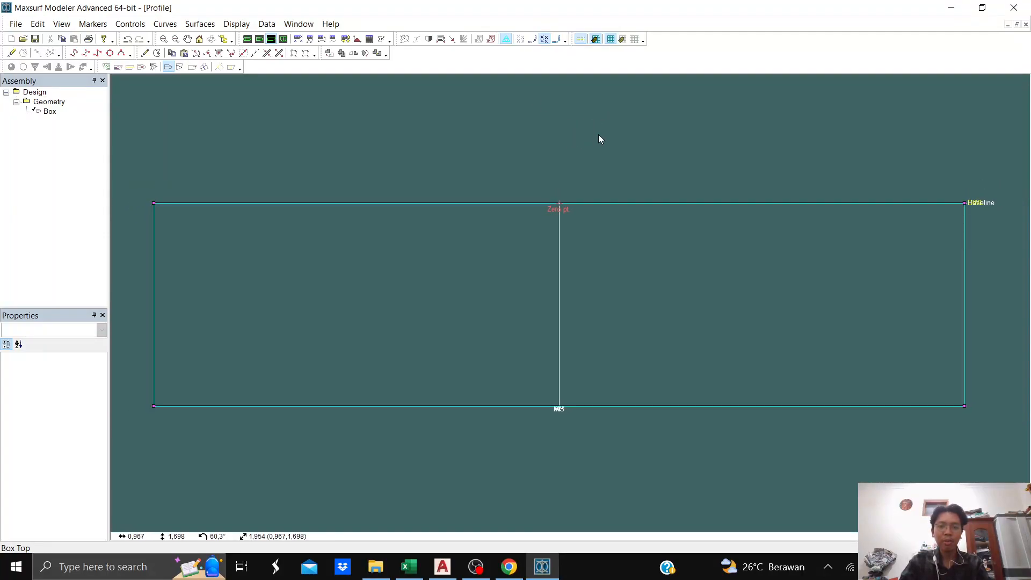
- Add nine columns of control points along the box's upper edge in Profile, between its -10 m end and the zero point
{"action": "left_click", "coordinate": [146, 54]}
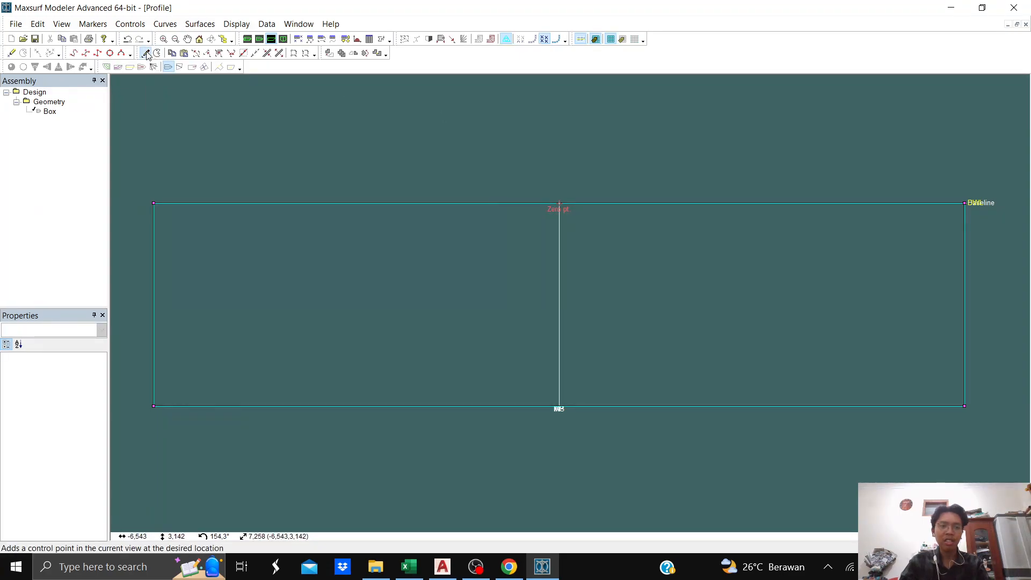
{"action": "left_click", "coordinate": [254, 179]}
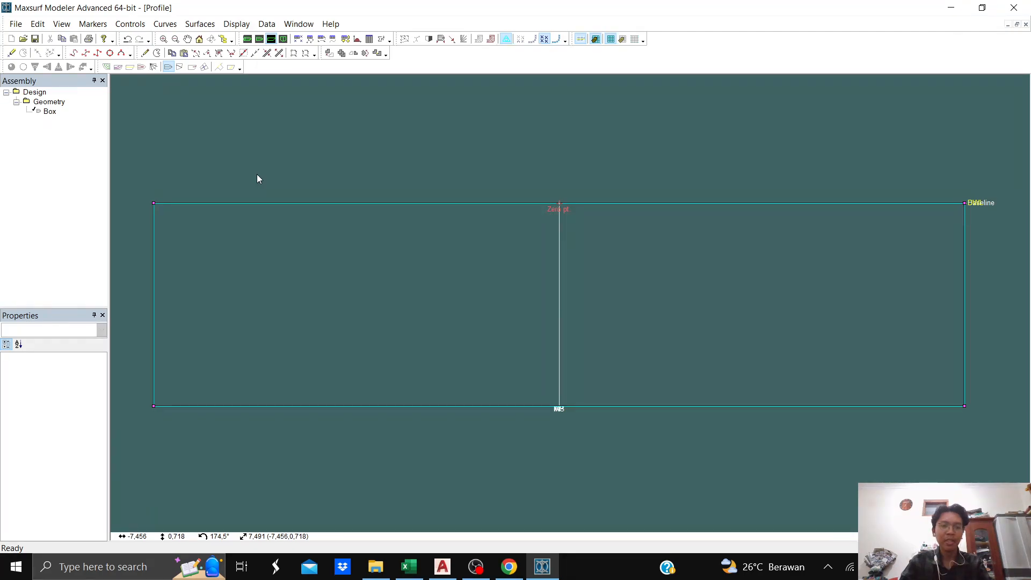
{"action": "key", "text": "ctrl+a"}
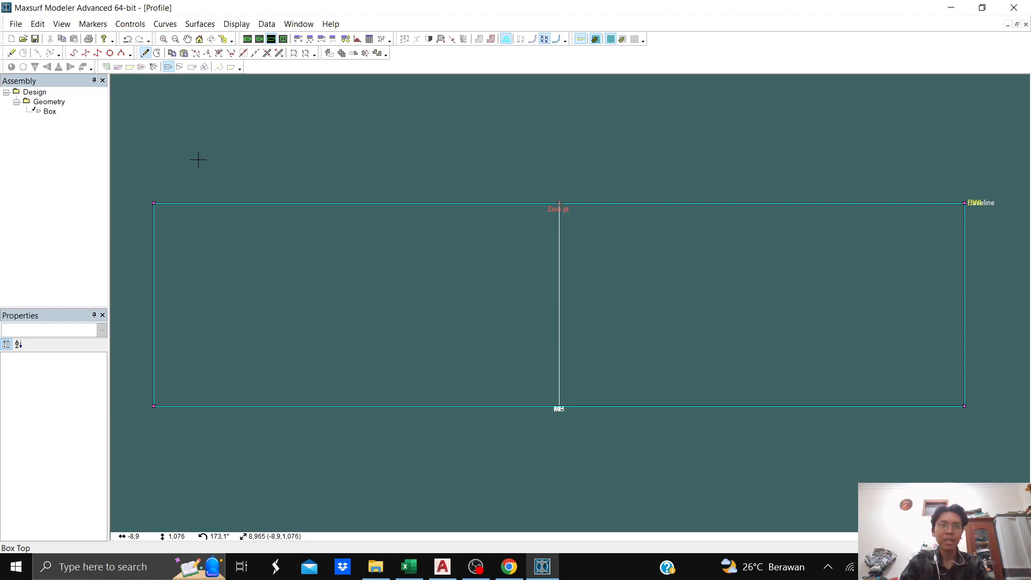
{"action": "scroll", "coordinate": [165, 204], "scroll_direction": "up", "scroll_amount": 2}
{"action": "scroll", "coordinate": [165, 204], "scroll_direction": "down", "scroll_amount": 1}
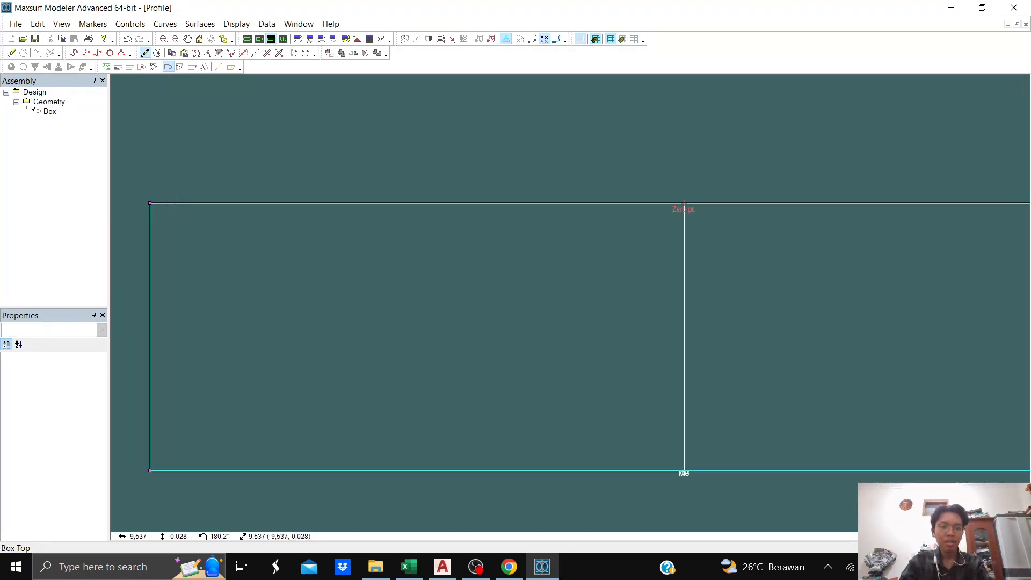
{"action": "left_click", "coordinate": [174, 203]}
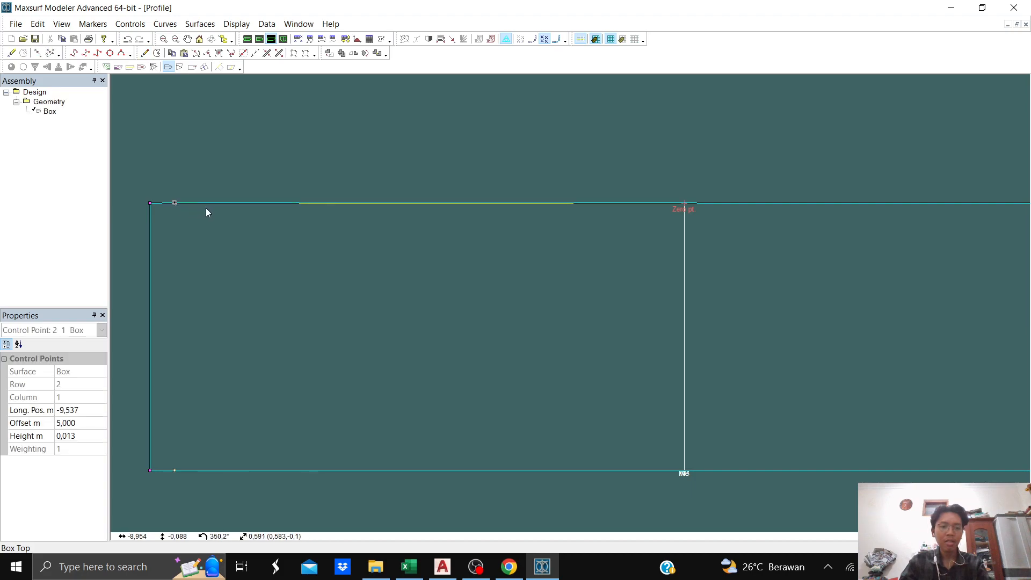
{"action": "left_click", "coordinate": [197, 202], "text": "ctrl"}
{"action": "left_click", "coordinate": [222, 200], "text": "ctrl"}
{"action": "left_click", "coordinate": [266, 201], "text": "ctrl"}
{"action": "left_click", "coordinate": [291, 201]}
{"action": "left_click", "coordinate": [316, 202]}
{"action": "left_click", "coordinate": [350, 205]}
{"action": "left_click", "coordinate": [391, 203]}
{"action": "key", "text": "ctrl+a"}
{"action": "left_click", "coordinate": [425, 204]}
- Add nine more control point columns along the box's upper edge in Profile, forward of the zero point
{"action": "scroll", "coordinate": [626, 202], "scroll_direction": "down", "scroll_amount": 2}
{"action": "middle_click_drag", "start_coordinate": [740, 205], "coordinate": [524, 197]}
{"action": "left_click", "coordinate": [496, 197], "text": "ctrl"}
{"action": "left_click", "coordinate": [523, 197], "text": "ctrl"}
{"action": "left_click", "coordinate": [549, 198], "text": "ctrl"}
{"action": "left_click", "coordinate": [574, 199], "text": "ctrl"}
{"action": "left_click", "coordinate": [606, 199], "text": "ctrl"}
{"action": "left_click", "coordinate": [627, 198], "text": "ctrl"}
{"action": "left_click", "coordinate": [655, 196], "text": "ctrl"}
{"action": "left_click", "coordinate": [684, 194]}
{"action": "key", "text": "ctrl+a"}
{"action": "left_click", "coordinate": [706, 196]}
{"action": "scroll", "coordinate": [641, 174], "scroll_direction": "down", "scroll_amount": 3}
{"action": "middle_click_drag", "start_coordinate": [373, 140], "coordinate": [388, 160]}
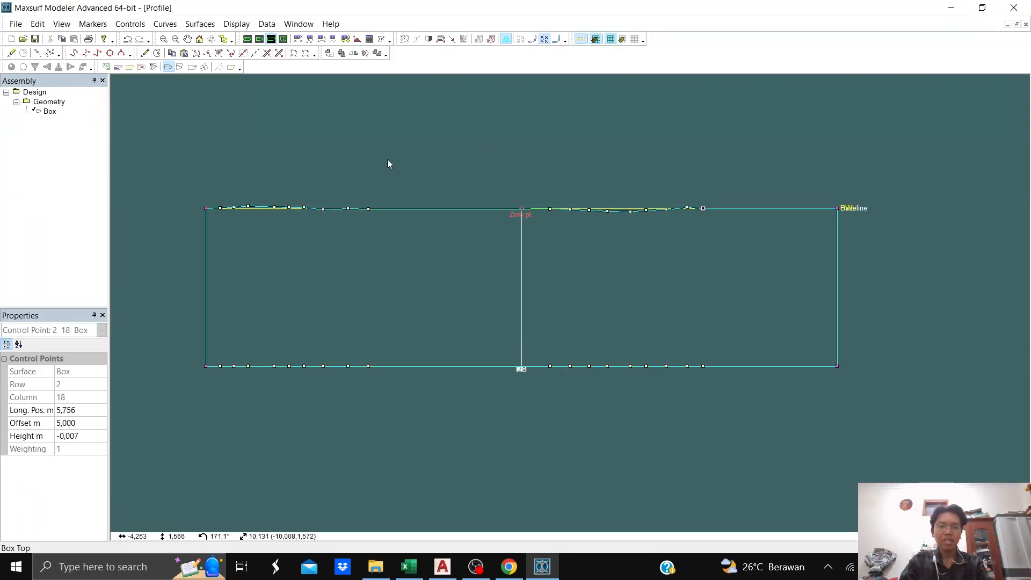
- Display the Body Plan view, then check the Banyak W numbers of station 0,00 in S123:S136 of the Excel offset table
{"action": "left_click", "coordinate": [283, 39]}
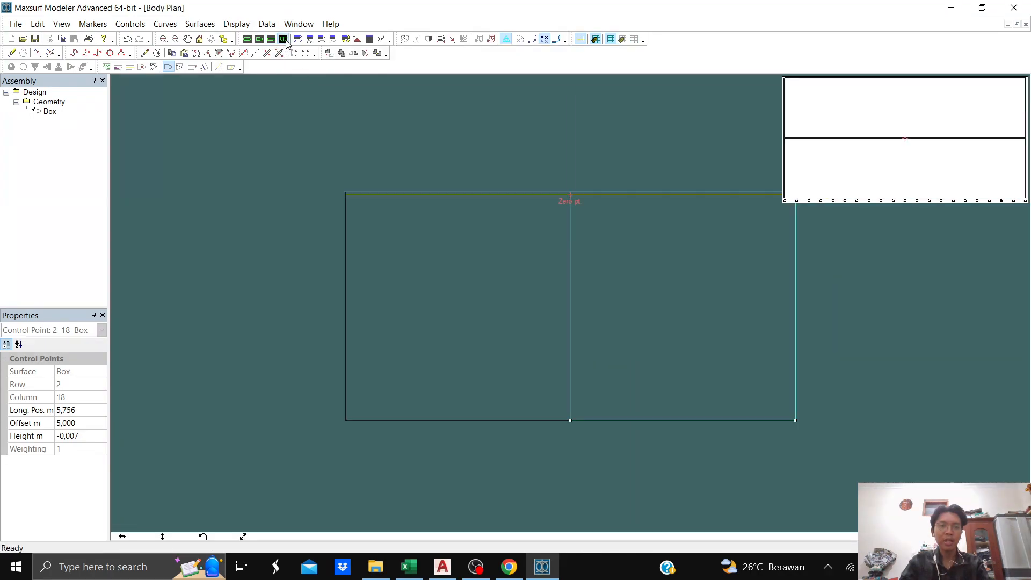
{"action": "middle_click_drag", "start_coordinate": [746, 246], "coordinate": [609, 260]}
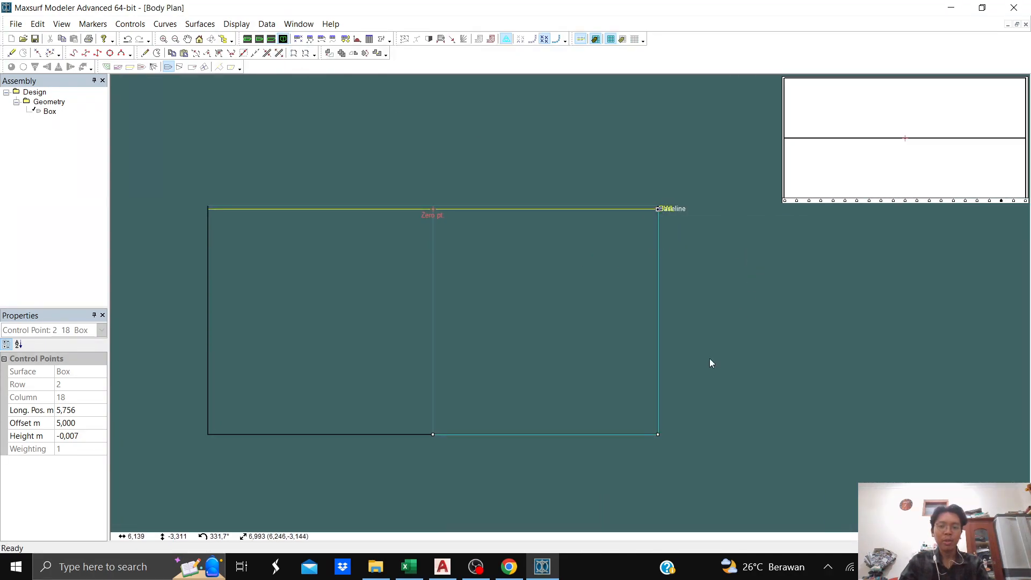
{"action": "left_click", "coordinate": [409, 567]}
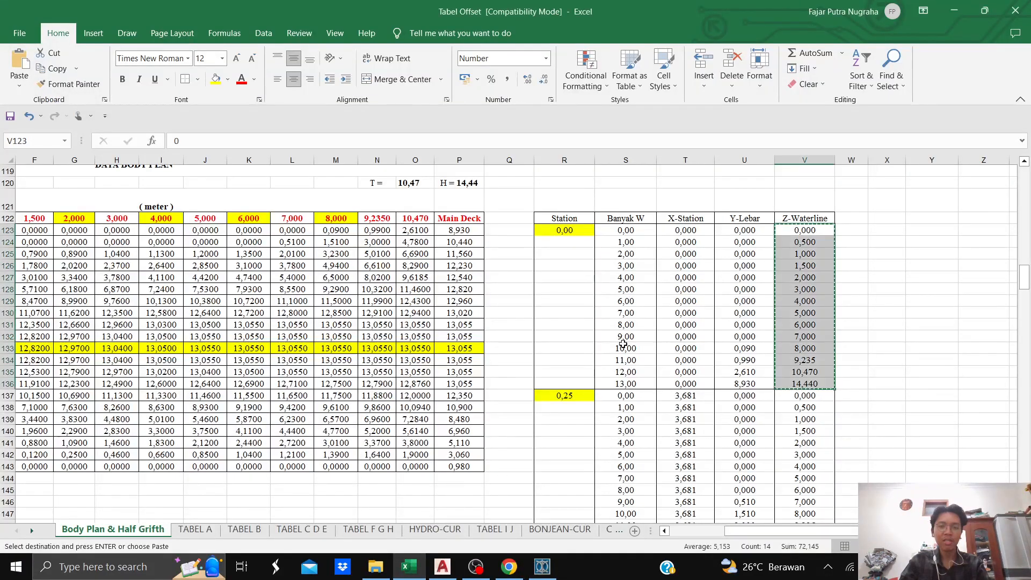
{"action": "left_click_drag", "start_coordinate": [627, 231], "coordinate": [630, 386]}
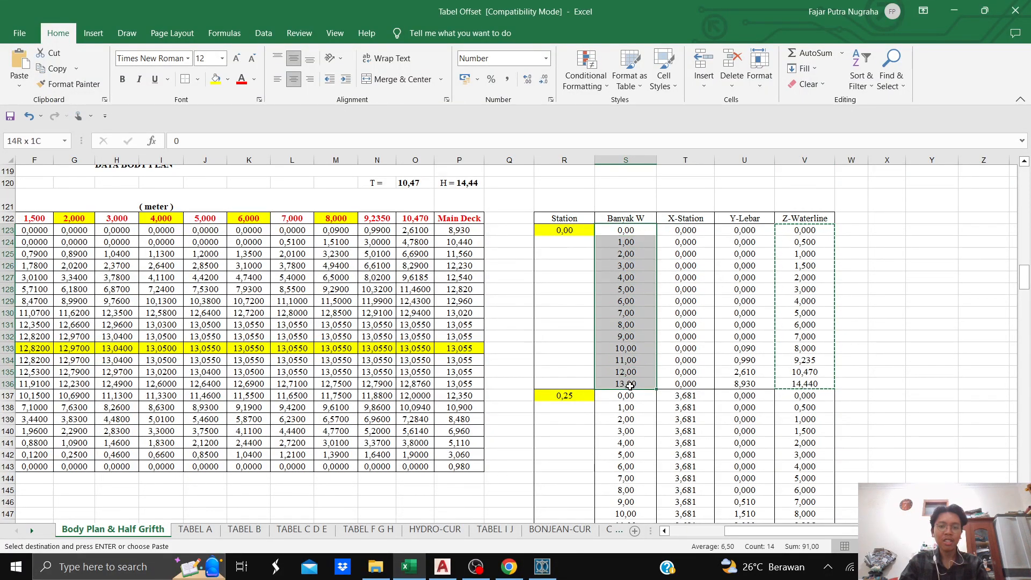
{"action": "left_click", "coordinate": [954, 11]}
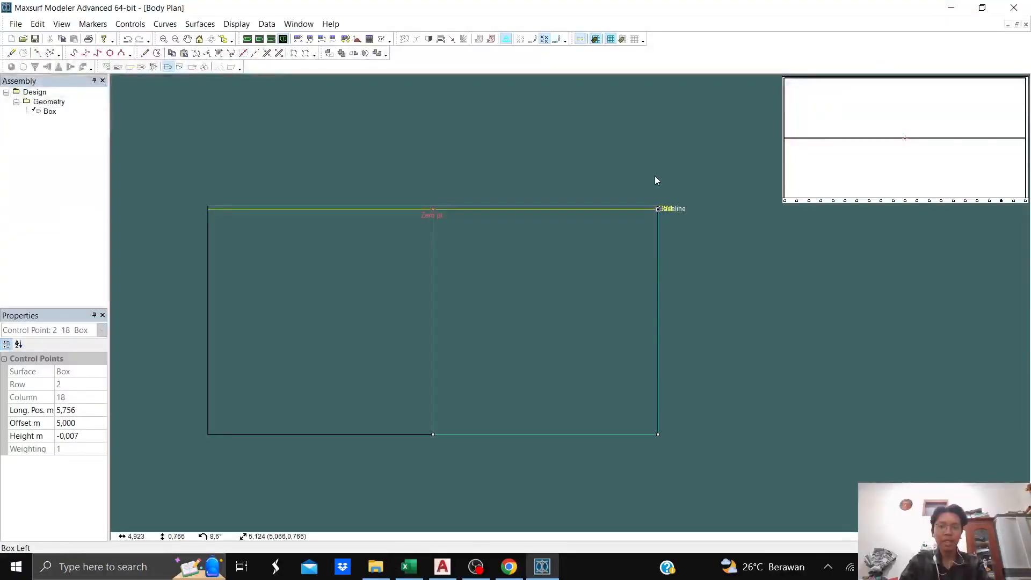
- Add twelve rows of control points down the starboard side of the box in the Body Plan view
{"action": "scroll", "coordinate": [681, 232], "scroll_direction": "up", "scroll_amount": 1}
{"action": "middle_click_drag", "start_coordinate": [680, 232], "coordinate": [613, 206]}
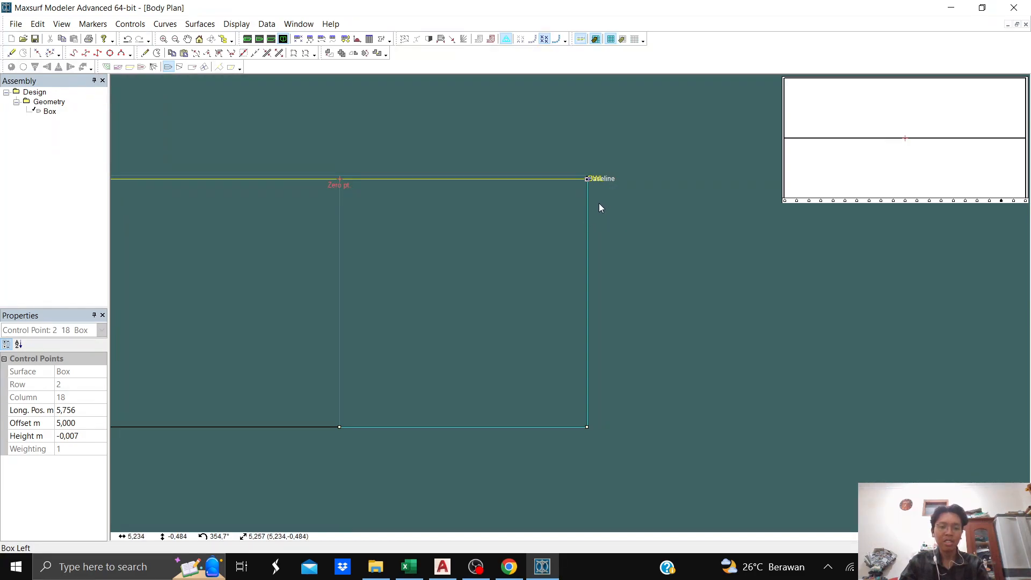
{"action": "left_click_drag", "start_coordinate": [594, 203], "coordinate": [587, 201]}
{"action": "left_click", "coordinate": [585, 213]}
{"action": "left_click", "coordinate": [586, 229]}
{"action": "left_click", "coordinate": [585, 248]}
{"action": "left_click", "coordinate": [587, 264]}
{"action": "left_click", "coordinate": [586, 282]}
{"action": "left_click_drag", "start_coordinate": [586, 297], "coordinate": [587, 379]}
{"action": "left_click", "coordinate": [721, 122]}
{"action": "scroll", "coordinate": [683, 132], "scroll_direction": "down", "scroll_amount": 1}
{"action": "middle_click_drag", "start_coordinate": [642, 129], "coordinate": [749, 133]}
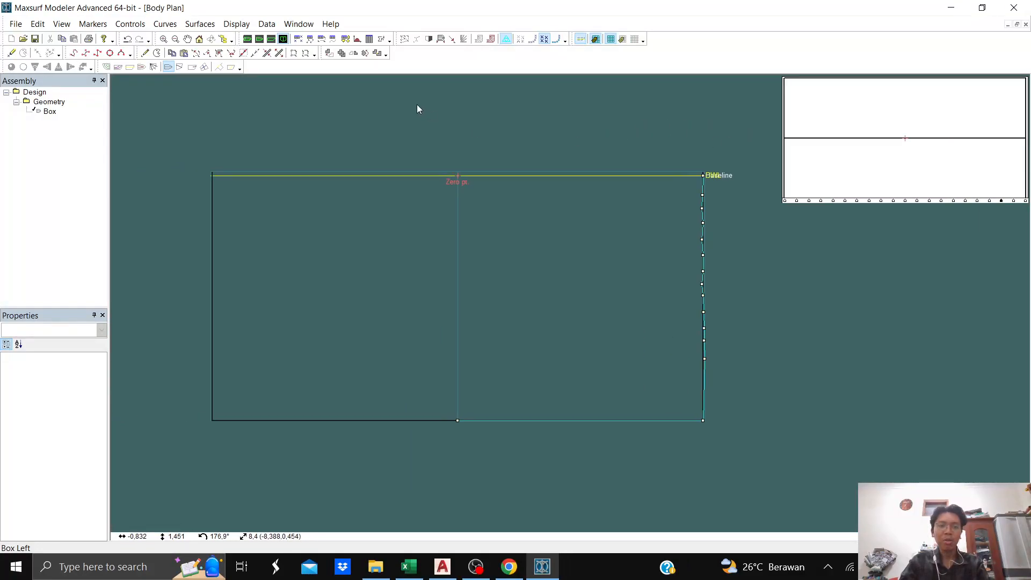
- Open the Control Points table and sort its rows ascending by the Column values
{"action": "left_click", "coordinate": [304, 25]}
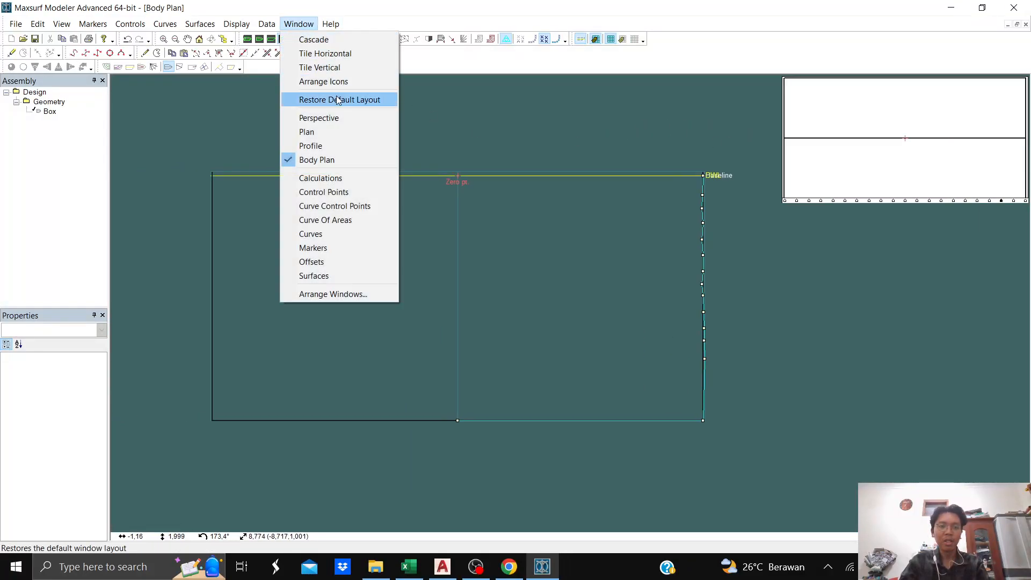
{"action": "left_click", "coordinate": [324, 194]}
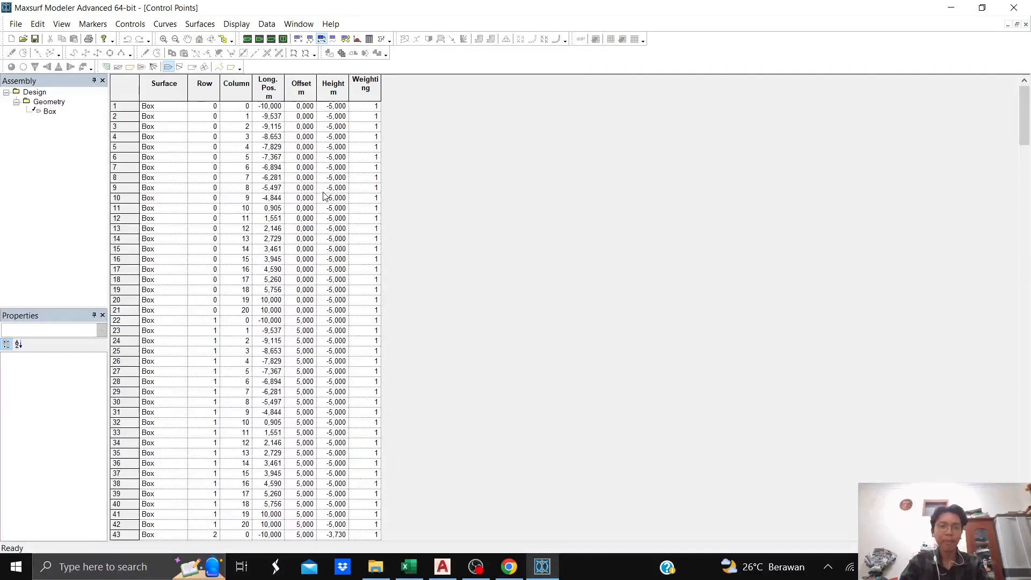
{"action": "scroll", "coordinate": [249, 288], "scroll_direction": "down", "scroll_amount": 3}
{"action": "scroll", "coordinate": [244, 274], "scroll_direction": "up", "scroll_amount": 3}
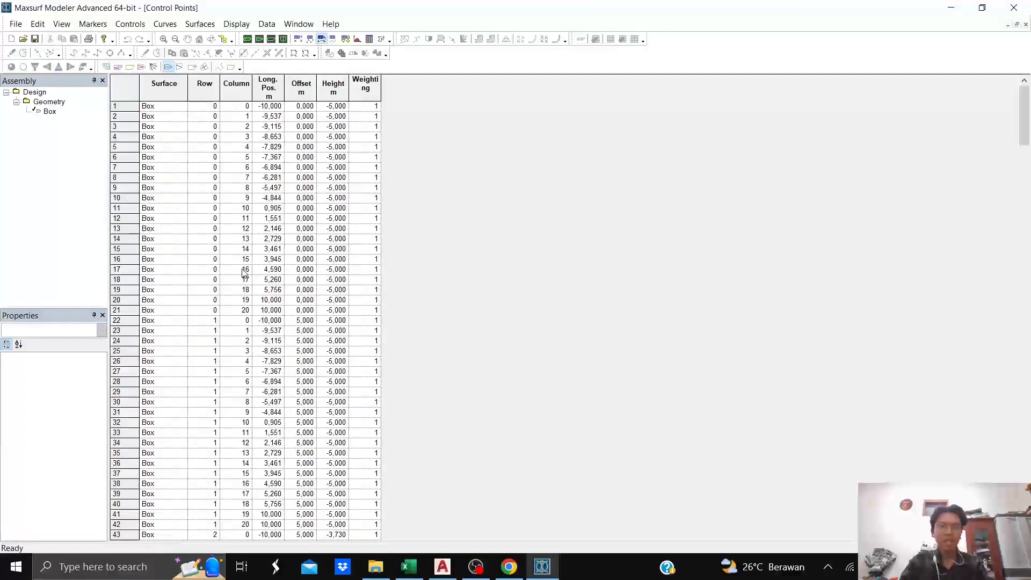
{"action": "left_click", "coordinate": [243, 84]}
{"action": "right_click", "coordinate": [237, 121]}
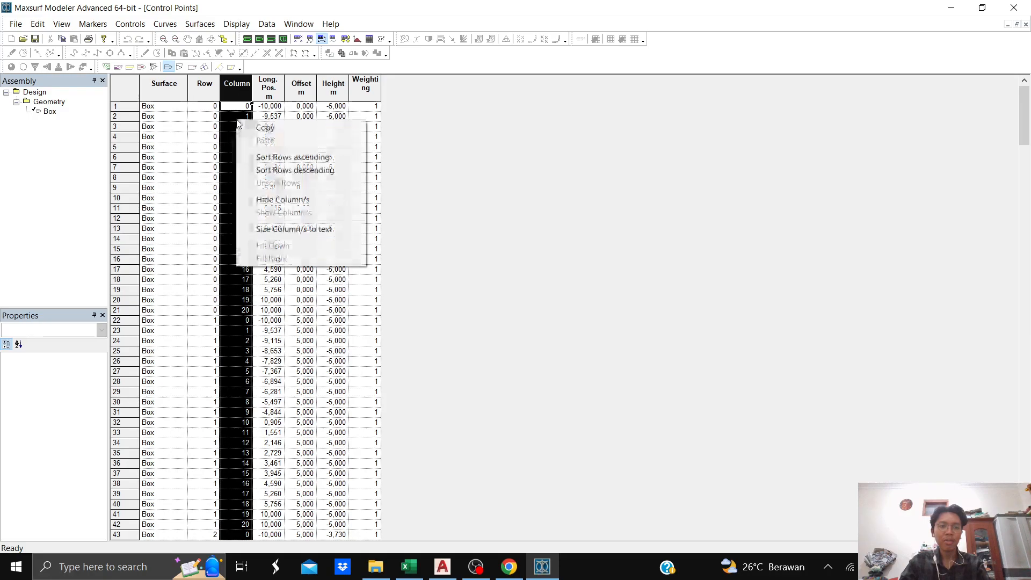
{"action": "left_click", "coordinate": [340, 157]}
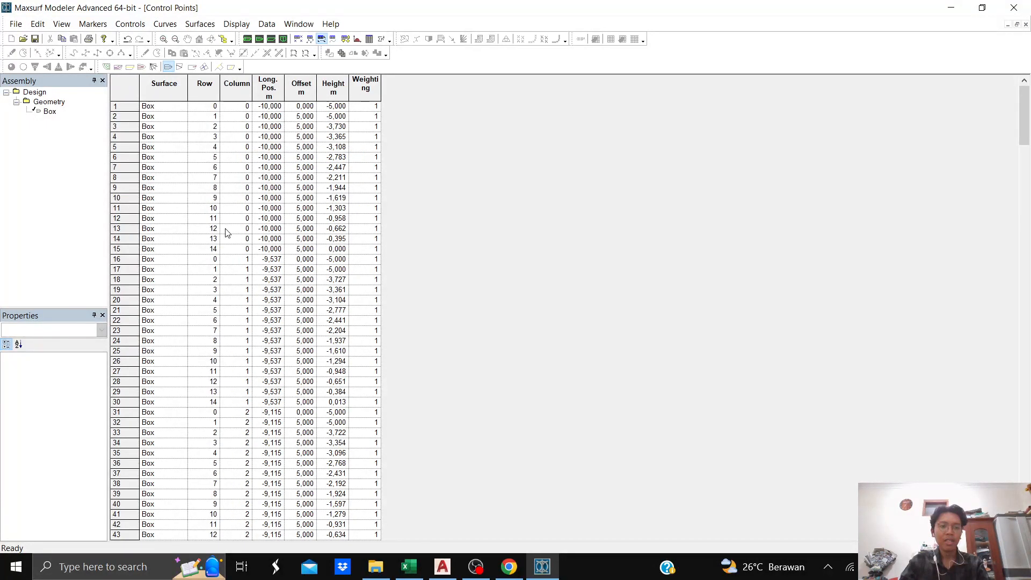
- Check the first and last Row numbers listed for column 0 in the Control Points table
{"action": "scroll", "coordinate": [225, 232], "scroll_direction": "down", "scroll_amount": 2}
{"action": "scroll", "coordinate": [226, 232], "scroll_direction": "down", "scroll_amount": 10}
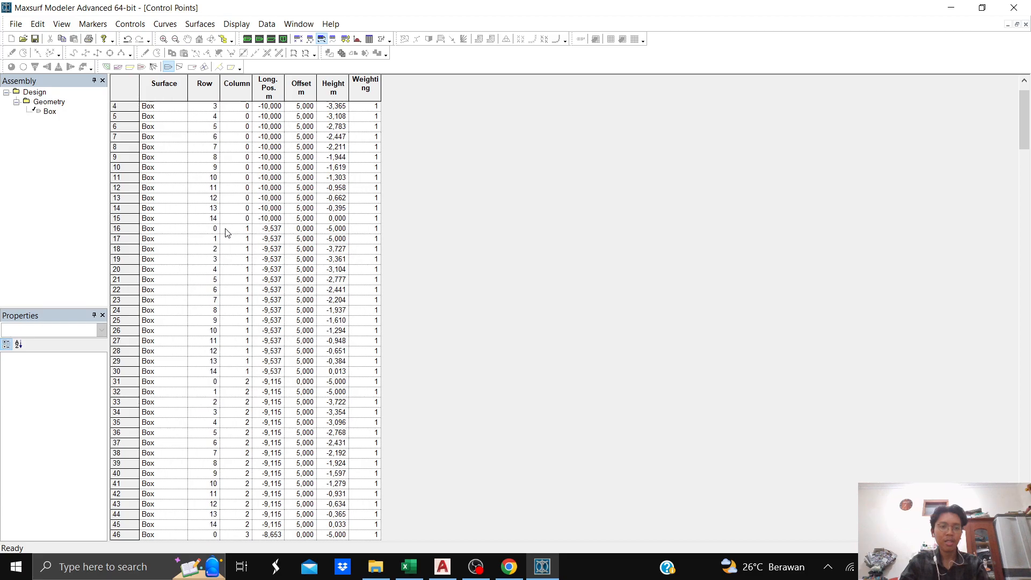
{"action": "left_click_drag", "start_coordinate": [1024, 156], "coordinate": [1021, 108]}
{"action": "left_click", "coordinate": [211, 107]}
{"action": "left_click", "coordinate": [205, 250]}
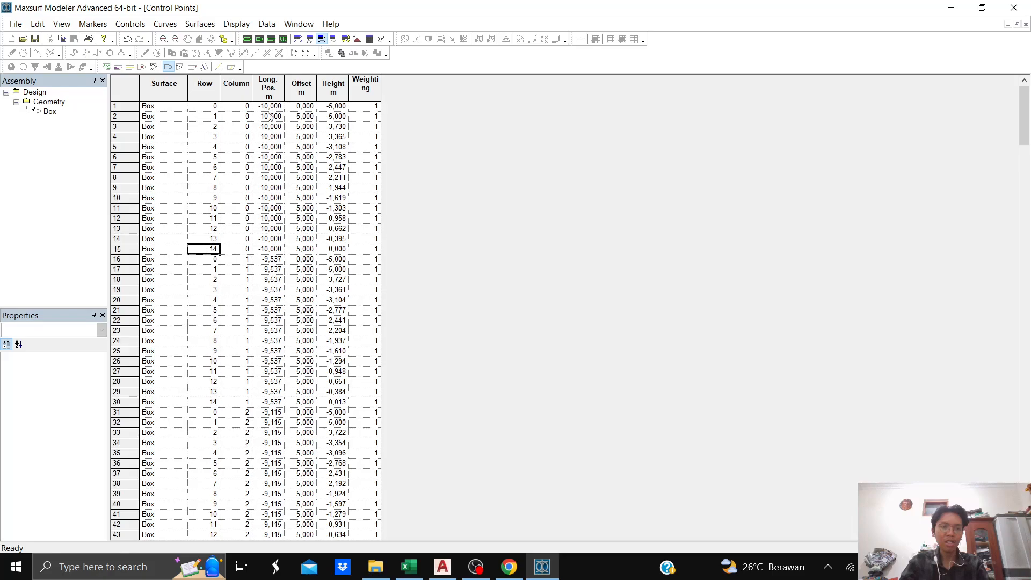
- Delete the lowest added row of control points on the box's starboard side in the Body Plan view
{"action": "left_click", "coordinate": [283, 39]}
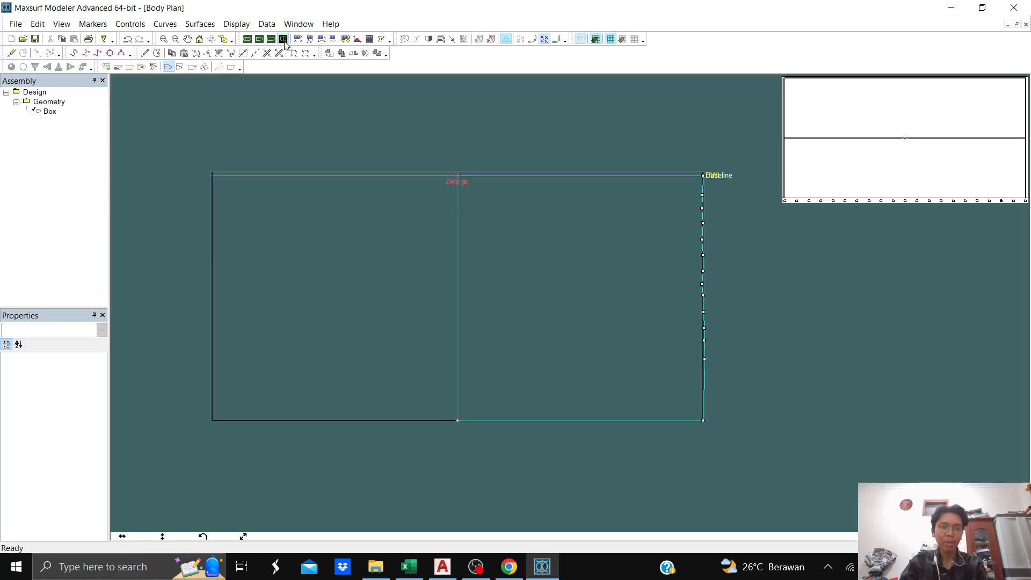
{"action": "left_click", "coordinate": [157, 53]}
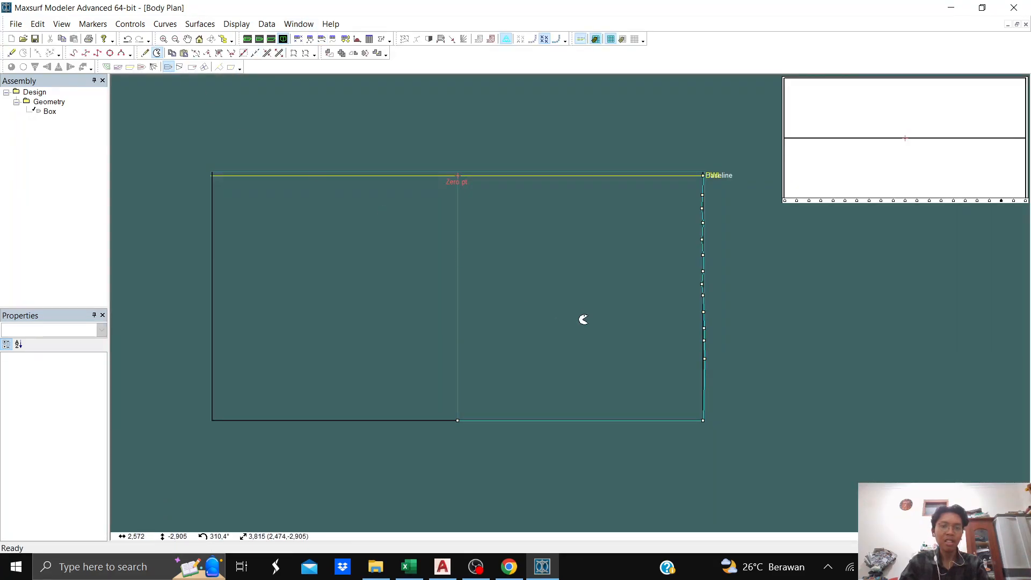
{"action": "scroll", "coordinate": [707, 358], "scroll_direction": "up", "scroll_amount": 1}
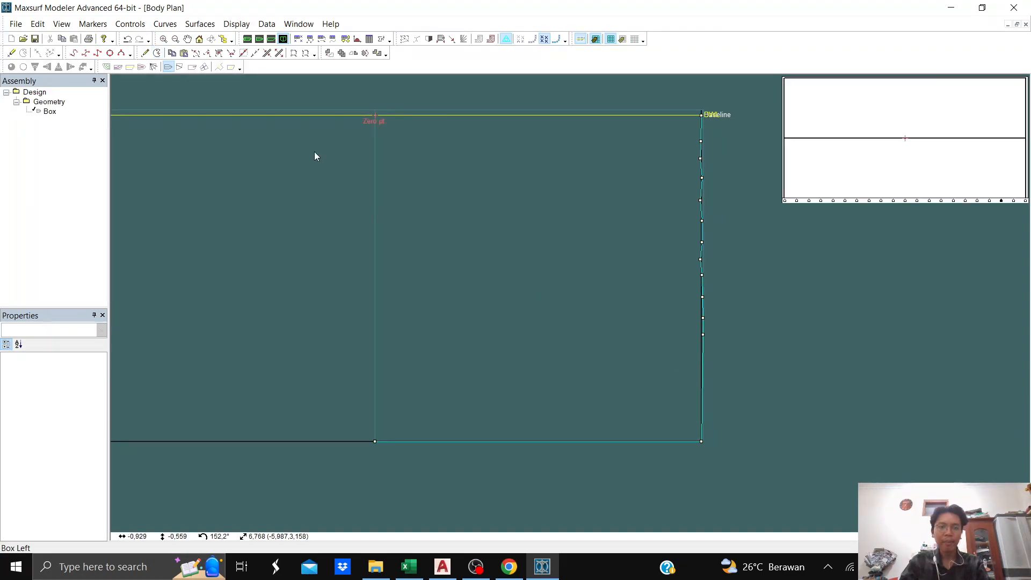
- Reopen the Control Points table and check the Row and Column numbering of the column 0 points
{"action": "left_click", "coordinate": [298, 24]}
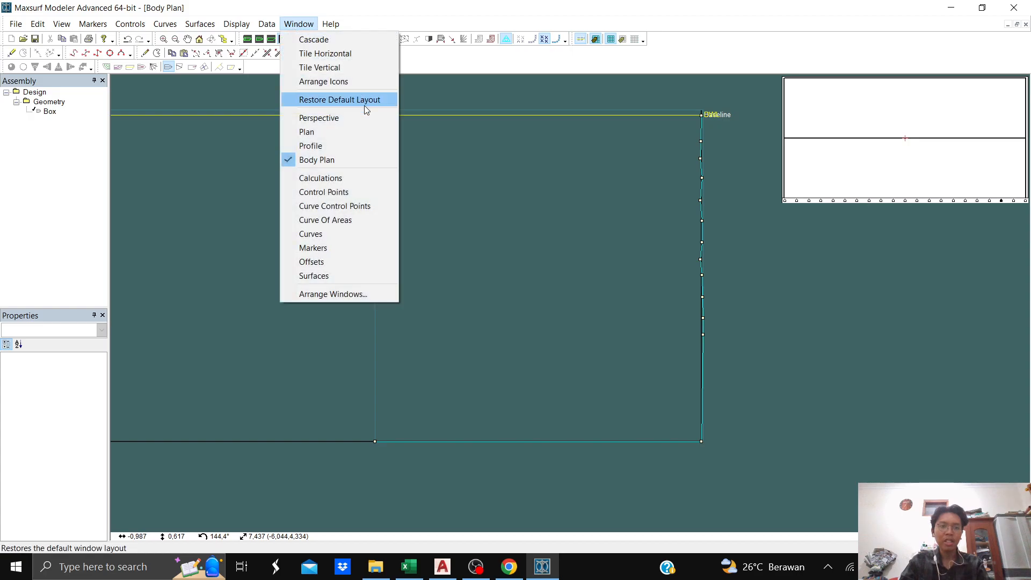
{"action": "left_click", "coordinate": [352, 193]}
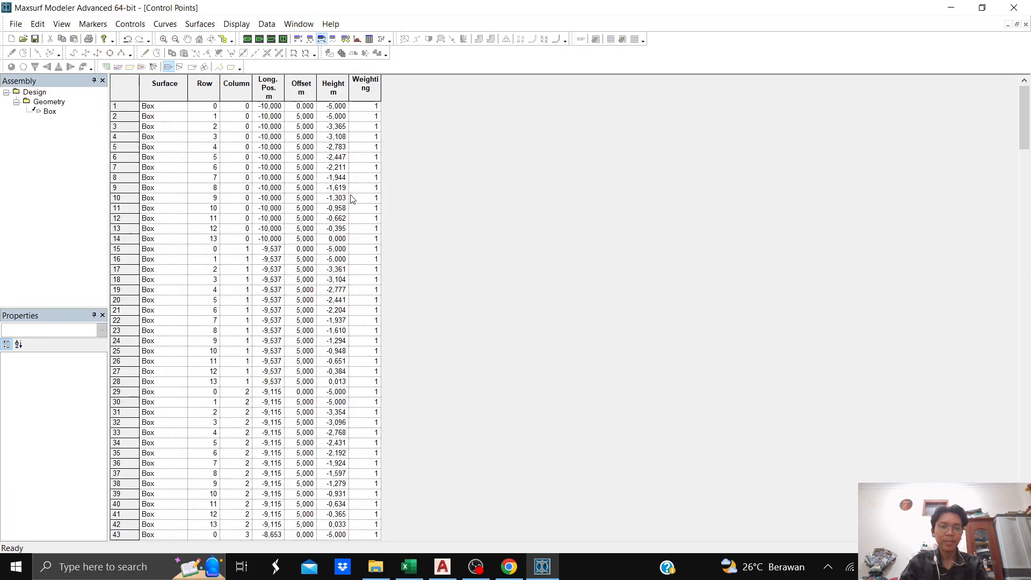
{"action": "left_click", "coordinate": [206, 108]}
{"action": "left_click", "coordinate": [206, 239]}
{"action": "left_click", "coordinate": [236, 108]}
{"action": "mouse_move", "coordinate": [1025, 113]}
{"action": "left_mouse_down"}
{"action": "mouse_move", "coordinate": [1024, 474]}
{"action": "mouse_move", "coordinate": [1024, 115]}
{"action": "left_mouse_up"}
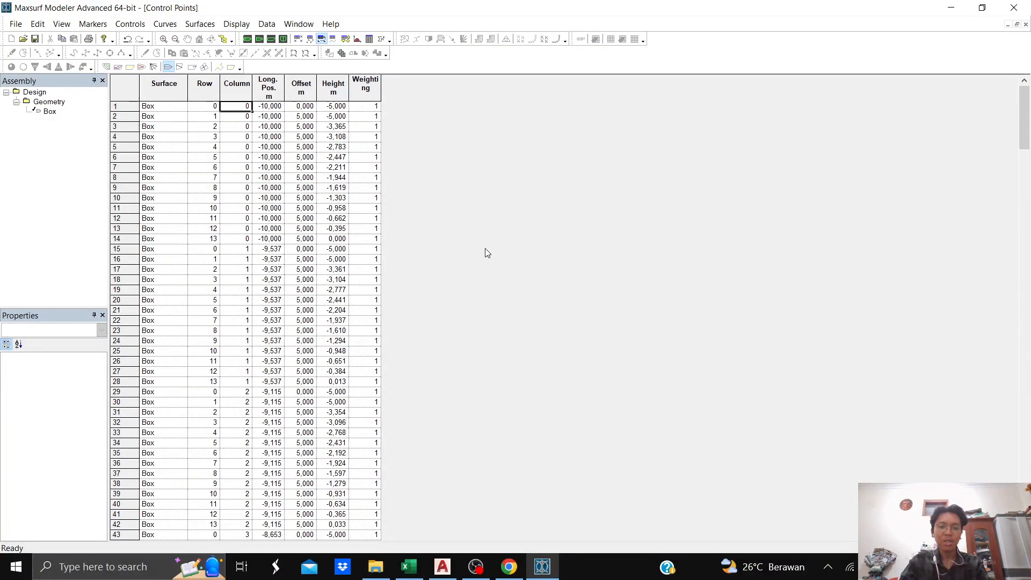
- Compare the X-Station, Y-Lebar and Z-Waterline columns in Excel with the Long. Pos., Offset and Height columns of Maxsurf's Control Points table
{"action": "left_click", "coordinate": [410, 567]}
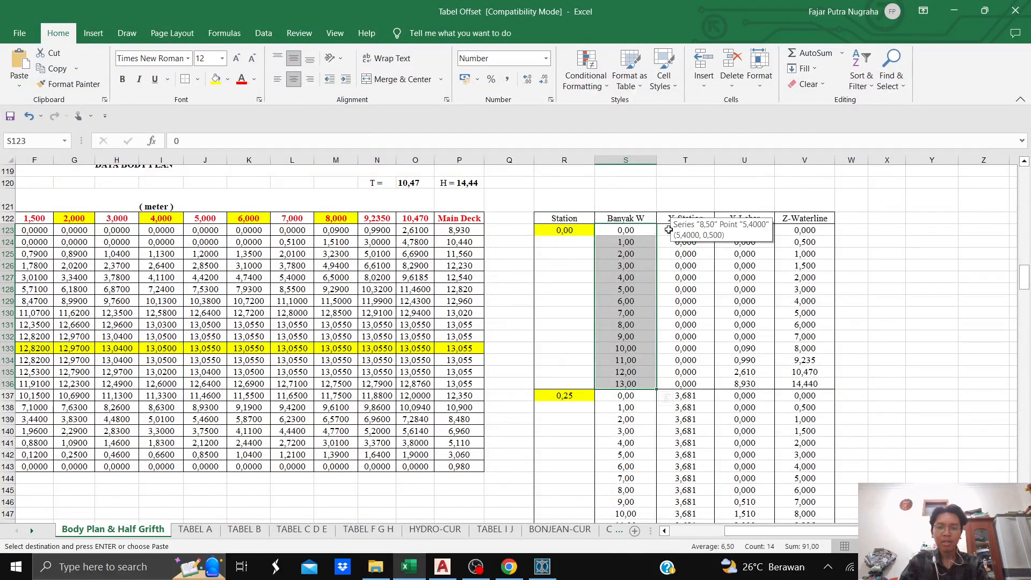
{"action": "left_click", "coordinate": [707, 236]}
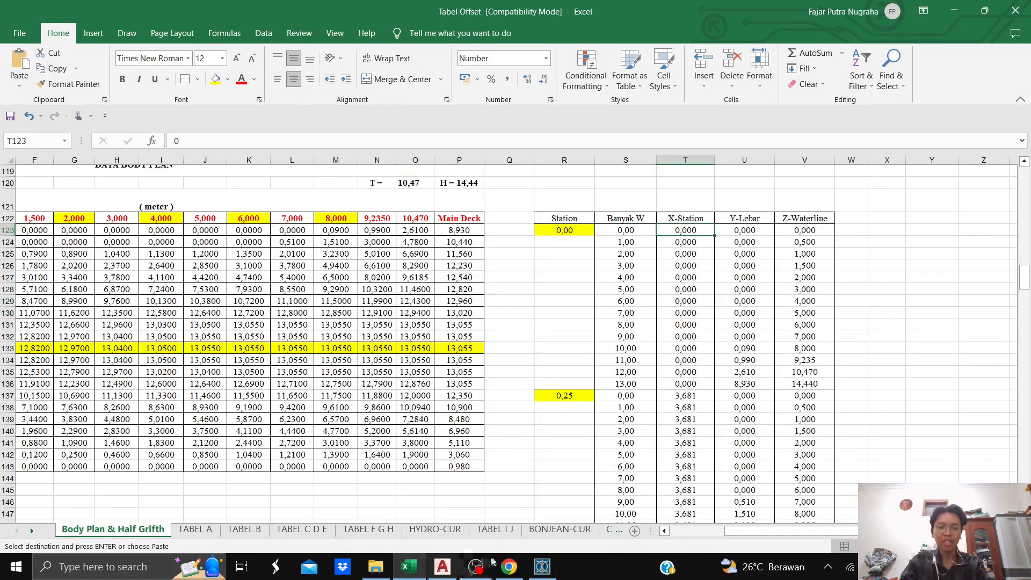
{"action": "left_click", "coordinate": [542, 566]}
{"action": "left_click", "coordinate": [279, 99]}
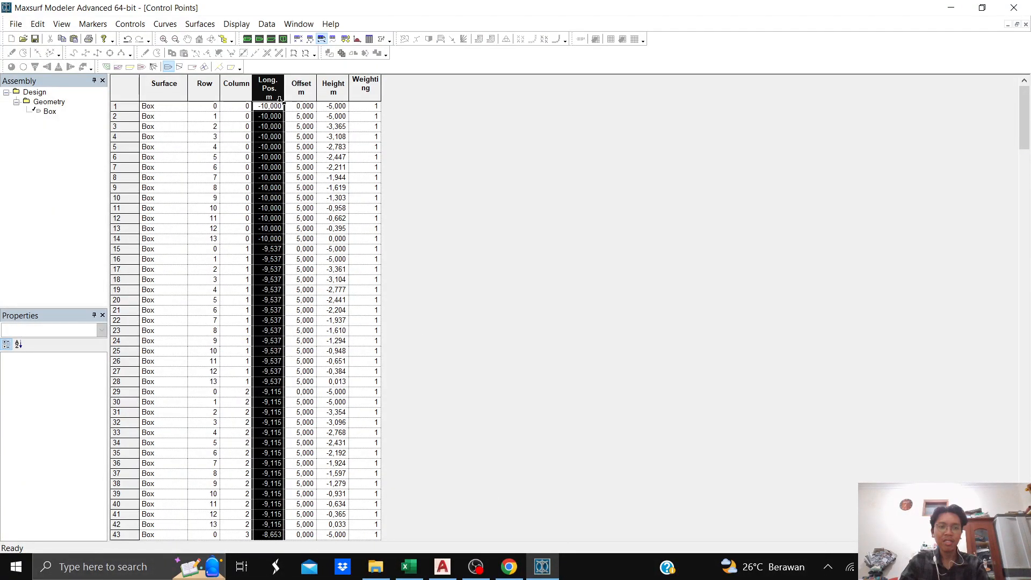
{"action": "left_click", "coordinate": [299, 109]}
{"action": "left_click_drag", "start_coordinate": [269, 100], "coordinate": [334, 102]}
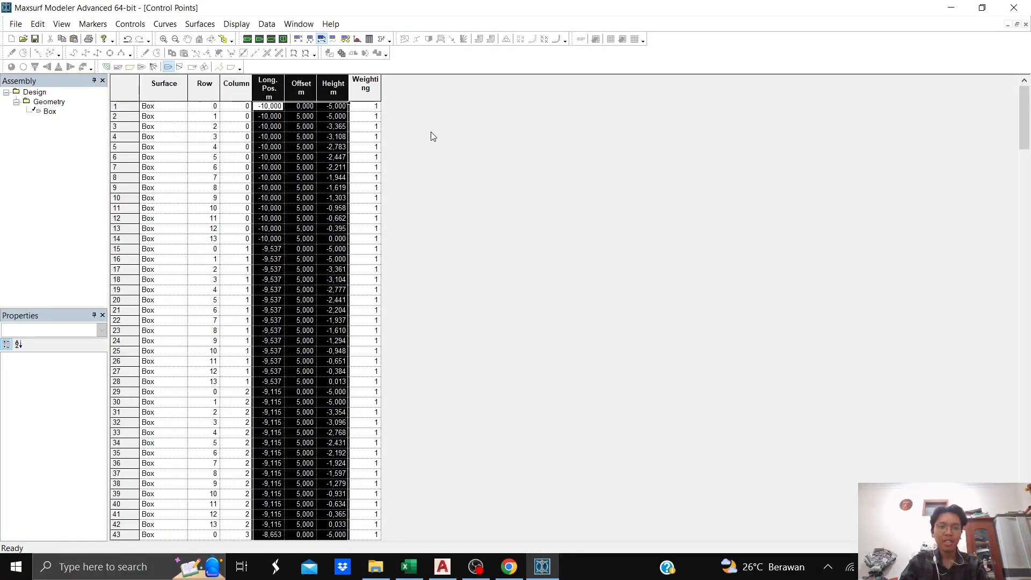
{"action": "left_click", "coordinate": [303, 113]}
{"action": "left_click", "coordinate": [276, 99]}
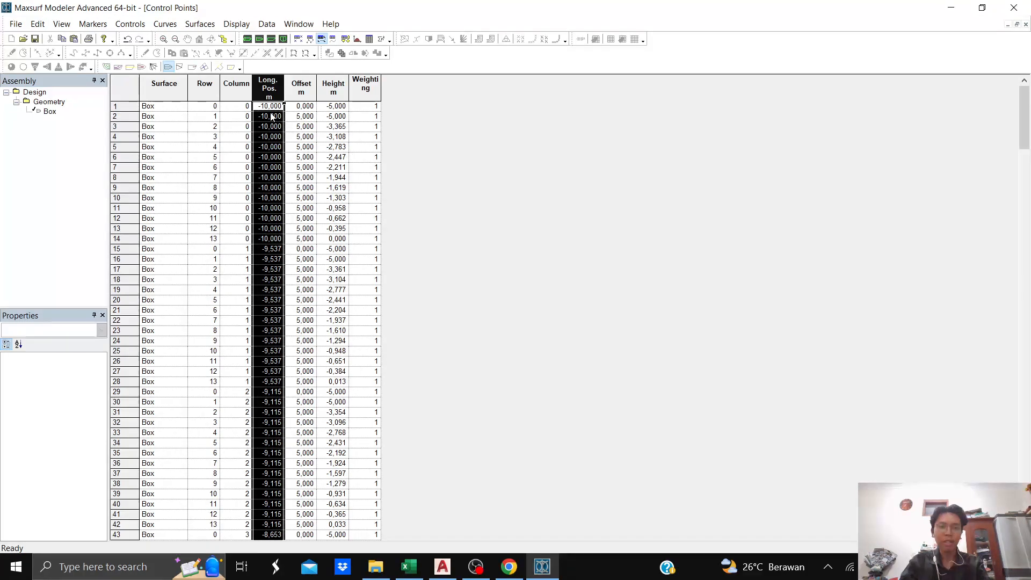
{"action": "left_click", "coordinate": [272, 116]}
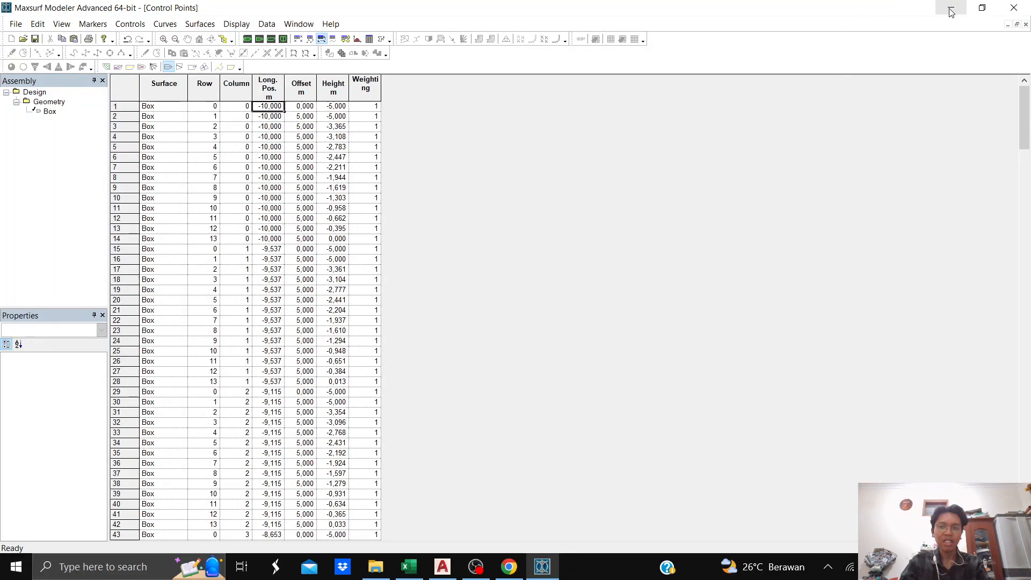
- Switch to the Excel offset table and copy the X-Station, Y-Lebar and Z-Waterline values for all stations, cells T123:V416
{"action": "left_click", "coordinate": [410, 567]}
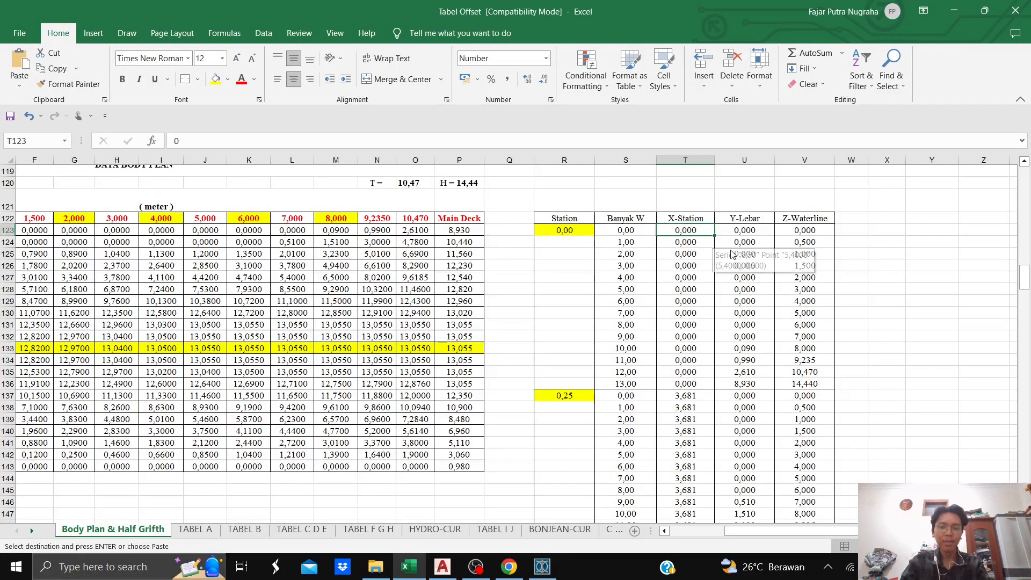
{"action": "left_click", "coordinate": [747, 240]}
{"action": "left_click", "coordinate": [692, 230]}
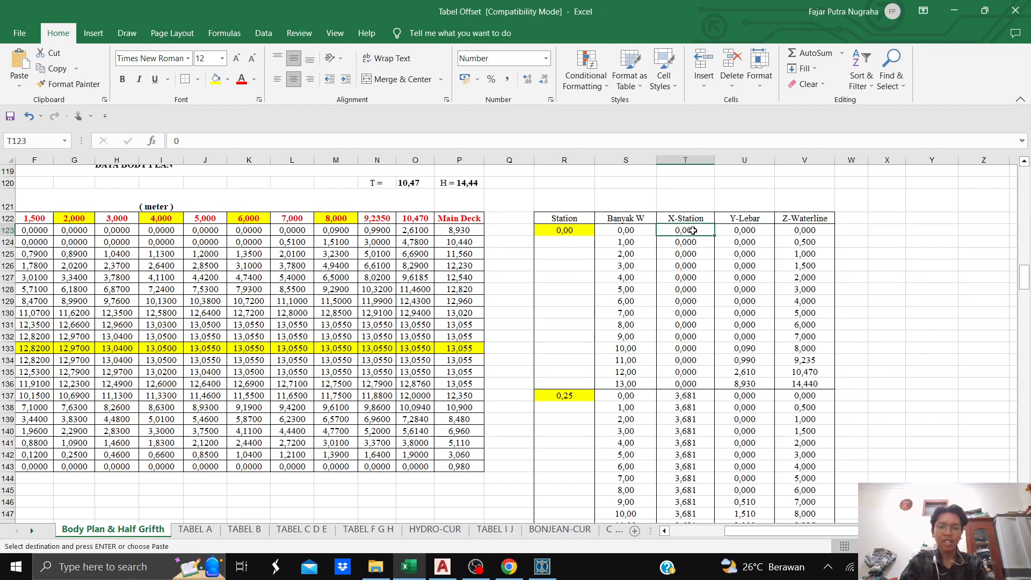
{"action": "left_click_drag", "start_coordinate": [699, 231], "coordinate": [841, 489]}
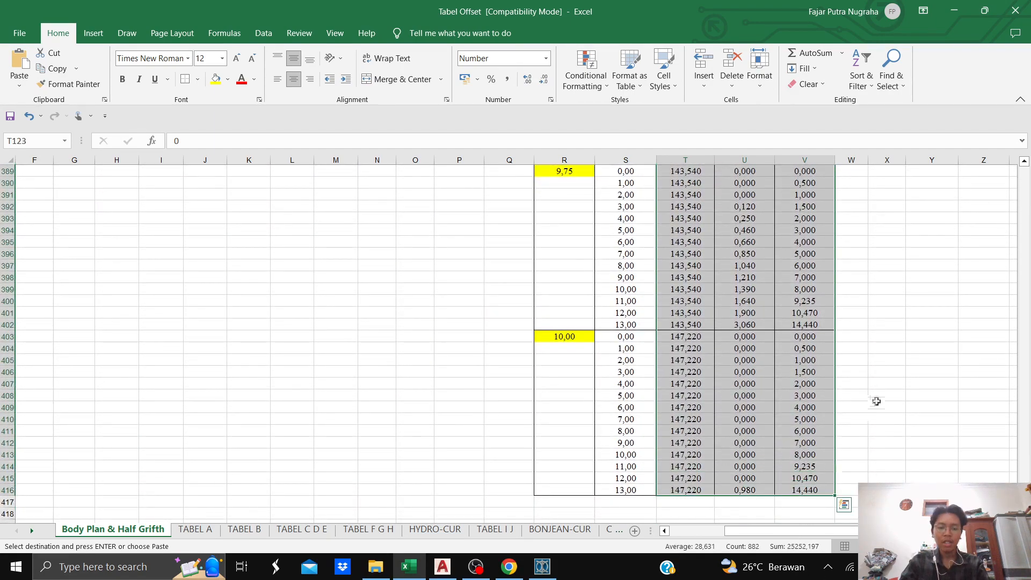
{"action": "key", "text": "ctrl+c"}
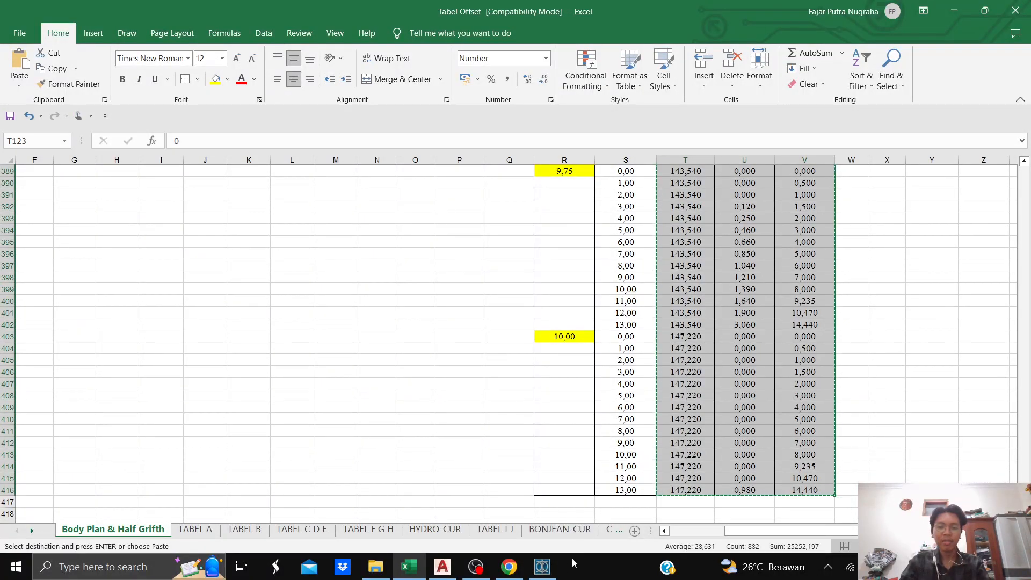
- Paste the copied offsets into Maxsurf's Control Points table from row 1's Long. Pos. cell and check the values through the last row
{"action": "left_click", "coordinate": [553, 573]}
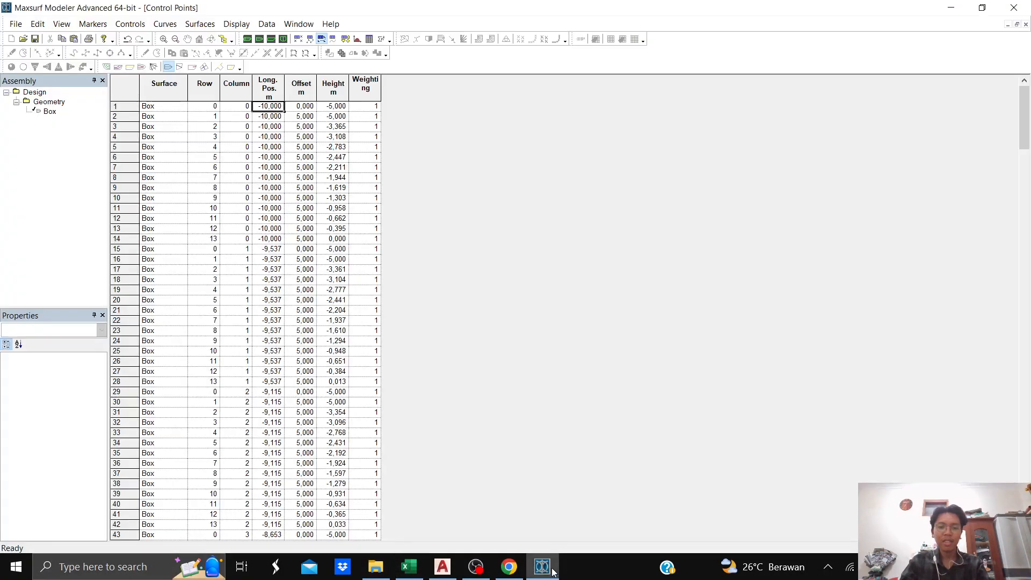
{"action": "right_click", "coordinate": [276, 107]}
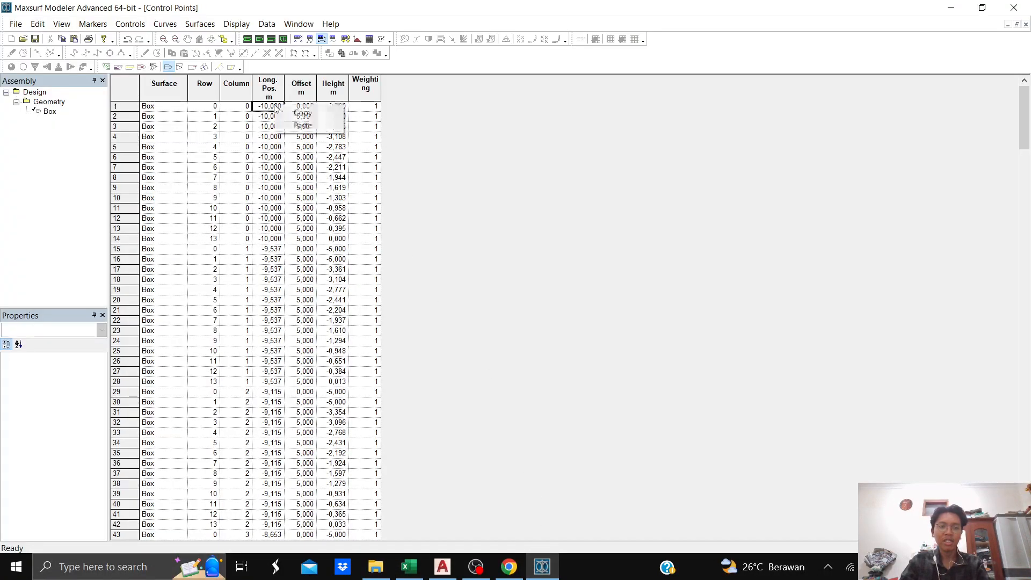
{"action": "left_click", "coordinate": [297, 126]}
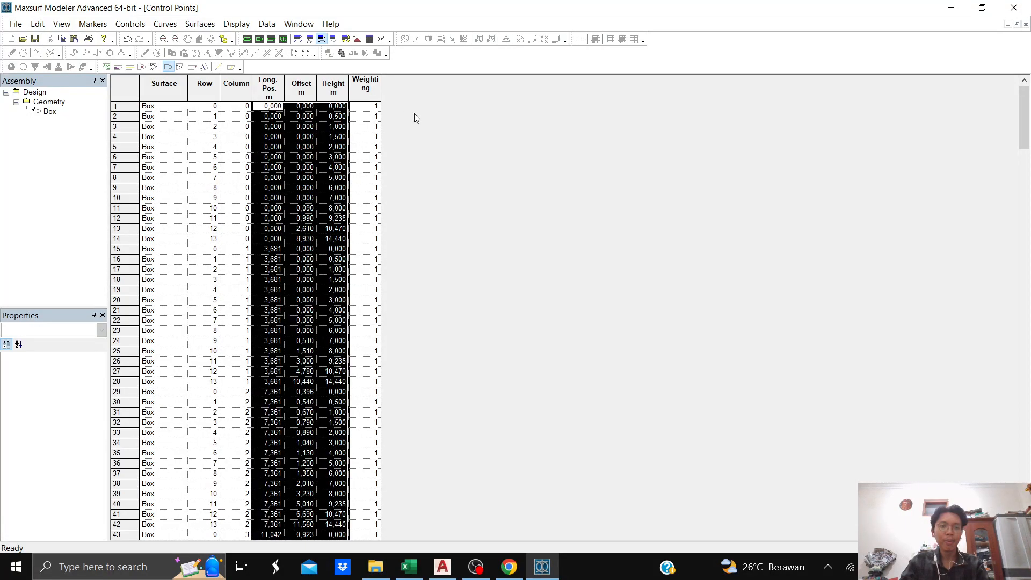
{"action": "scroll", "coordinate": [414, 114], "scroll_direction": "down", "scroll_amount": 14}
{"action": "left_click_drag", "start_coordinate": [1024, 195], "coordinate": [1024, 475]}
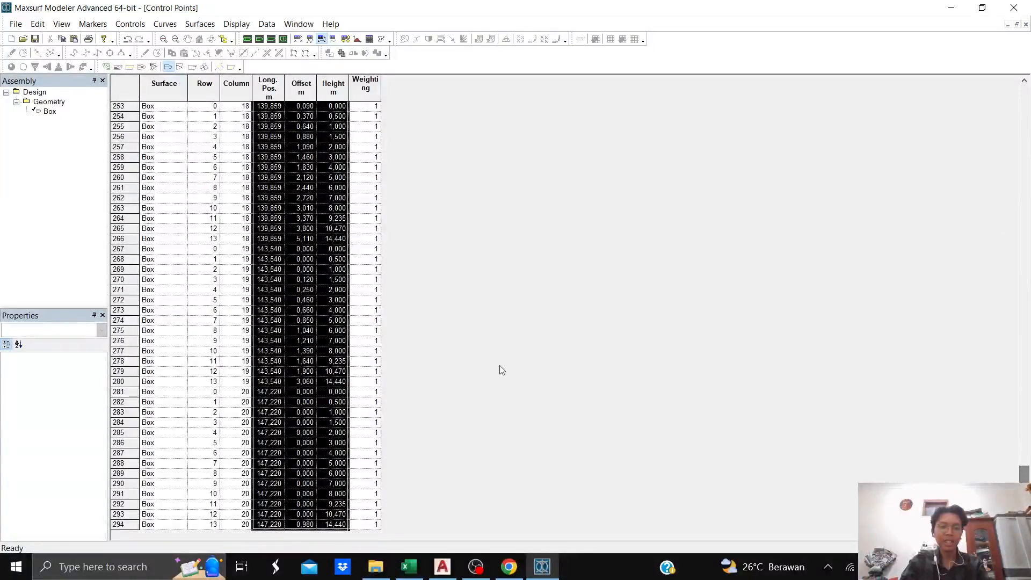
{"action": "left_click_drag", "start_coordinate": [1024, 476], "coordinate": [1026, 99]}
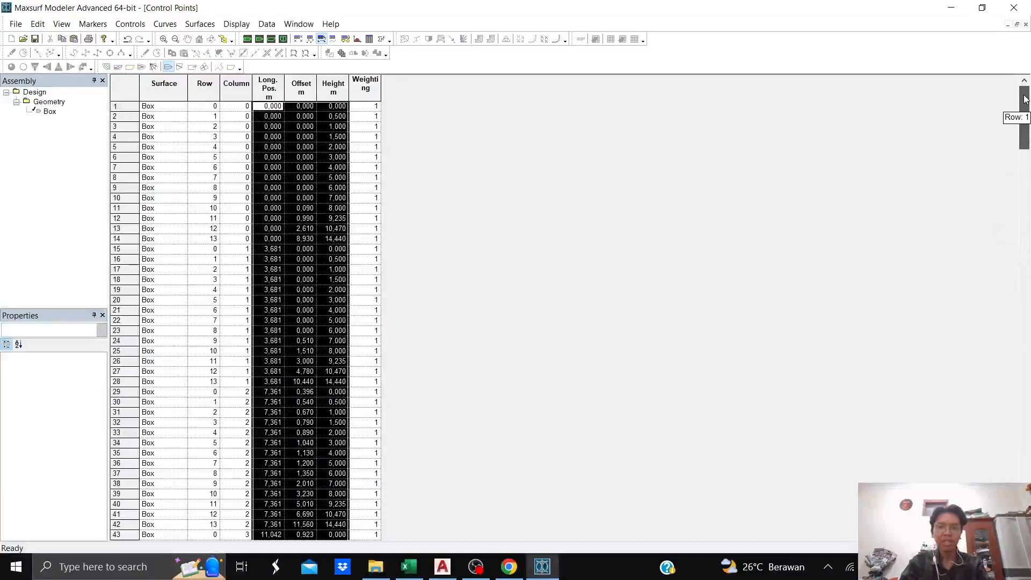
- Open the Design Grid and add 21 sections
{"action": "left_click", "coordinate": [276, 25]}
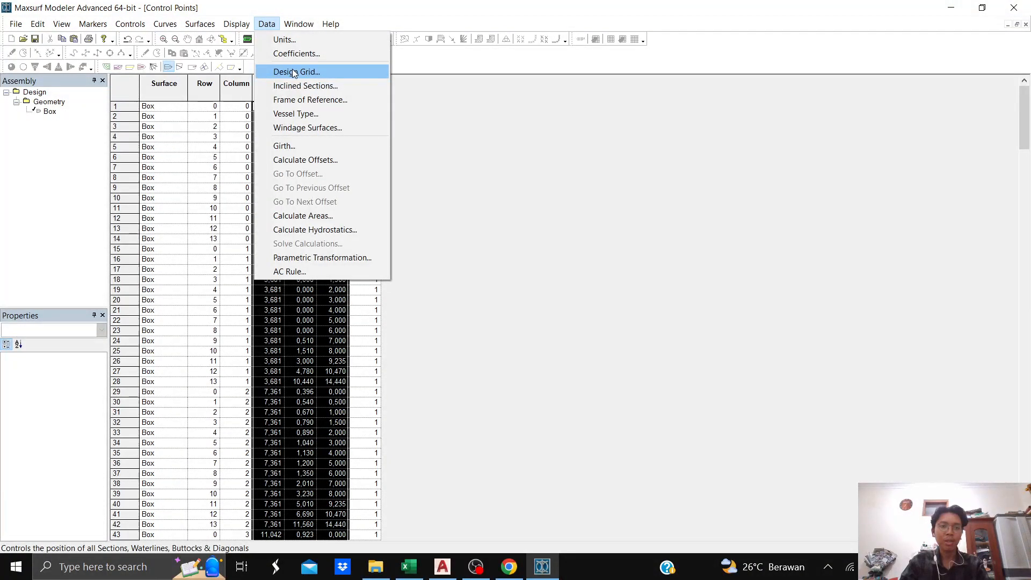
{"action": "left_click", "coordinate": [324, 73]}
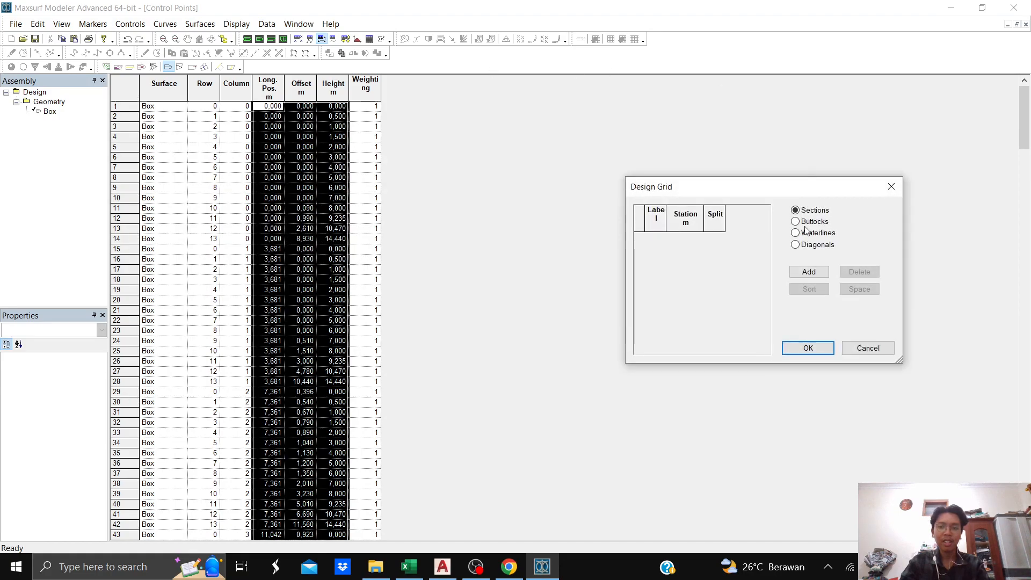
{"action": "left_click", "coordinate": [818, 275]}
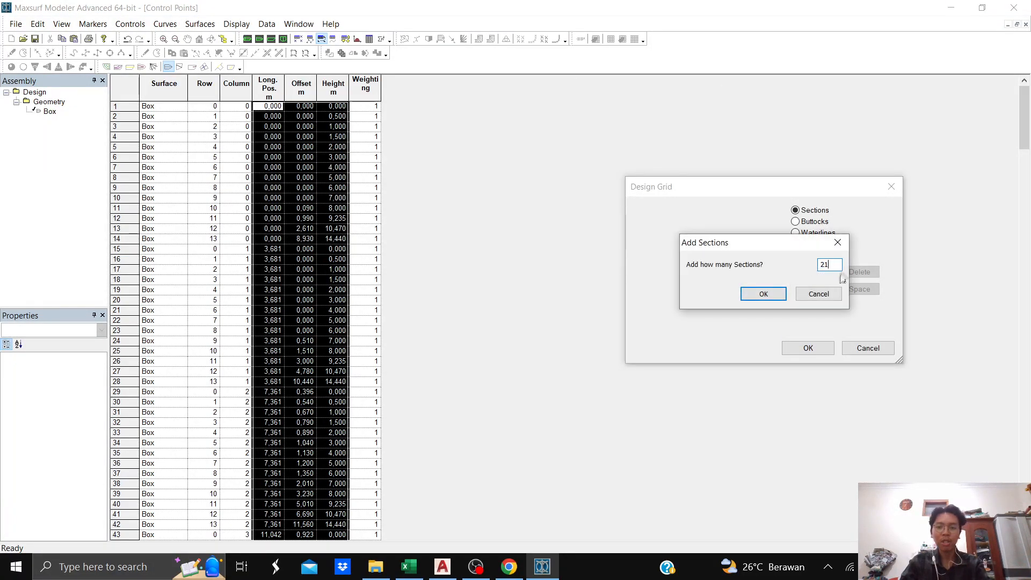
{"action": "left_click", "coordinate": [762, 294]}
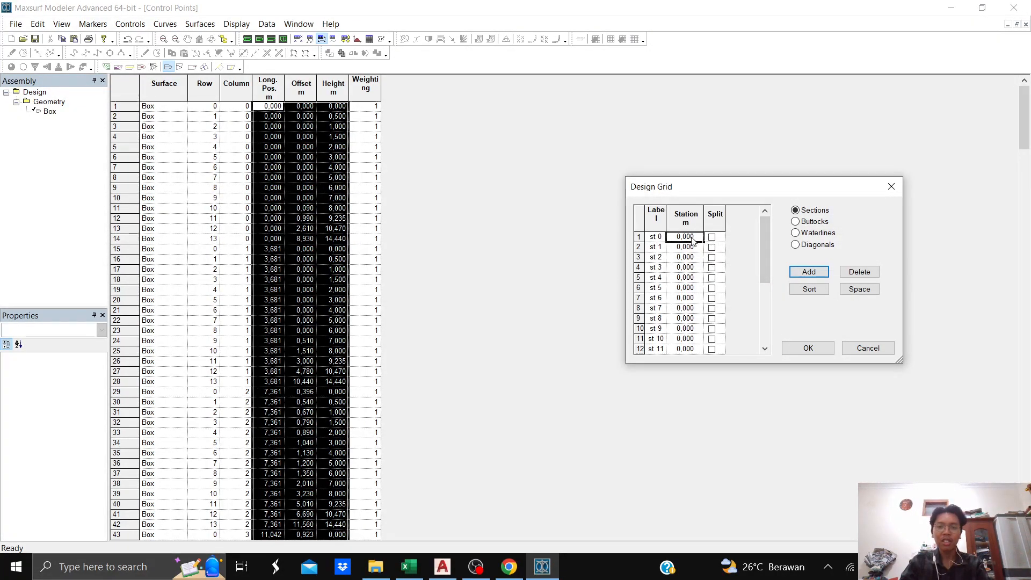
- Switch to Excel and copy the station positions in cells A123:A143 of the body plan data table
{"action": "left_click", "coordinate": [409, 566]}
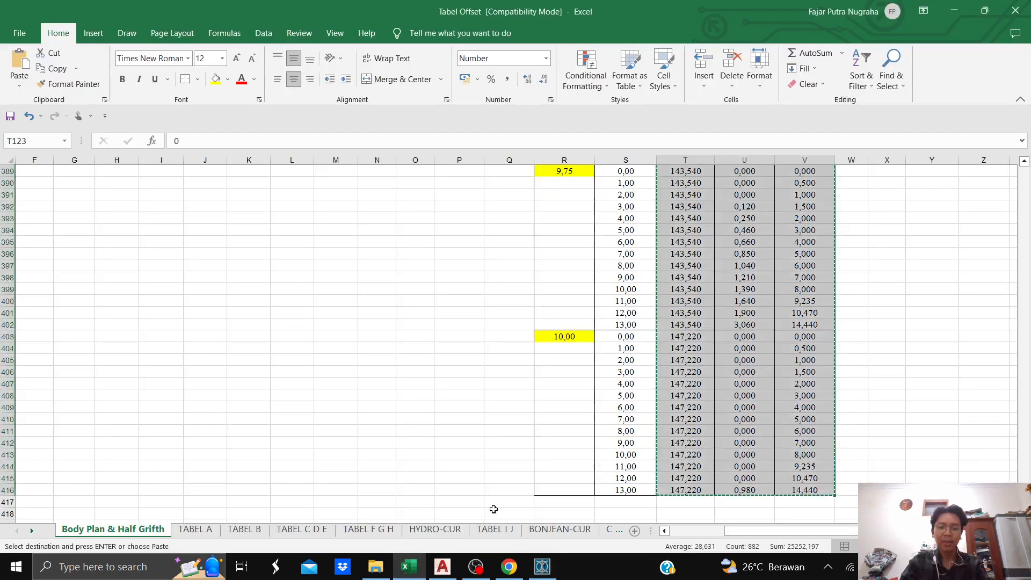
{"action": "scroll", "coordinate": [1020, 465], "scroll_direction": "up", "scroll_amount": 8}
{"action": "left_click_drag", "start_coordinate": [1020, 465], "coordinate": [1018, 281]}
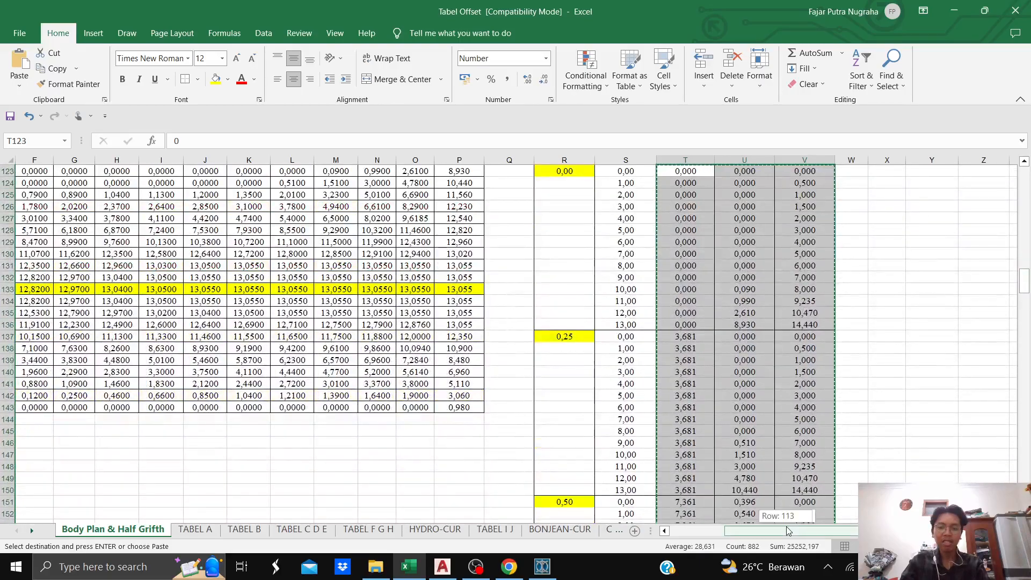
{"action": "left_click_drag", "start_coordinate": [789, 531], "coordinate": [698, 530]}
{"action": "left_click", "coordinate": [741, 230]}
{"action": "scroll", "coordinate": [374, 283], "scroll_direction": "up", "scroll_amount": 2}
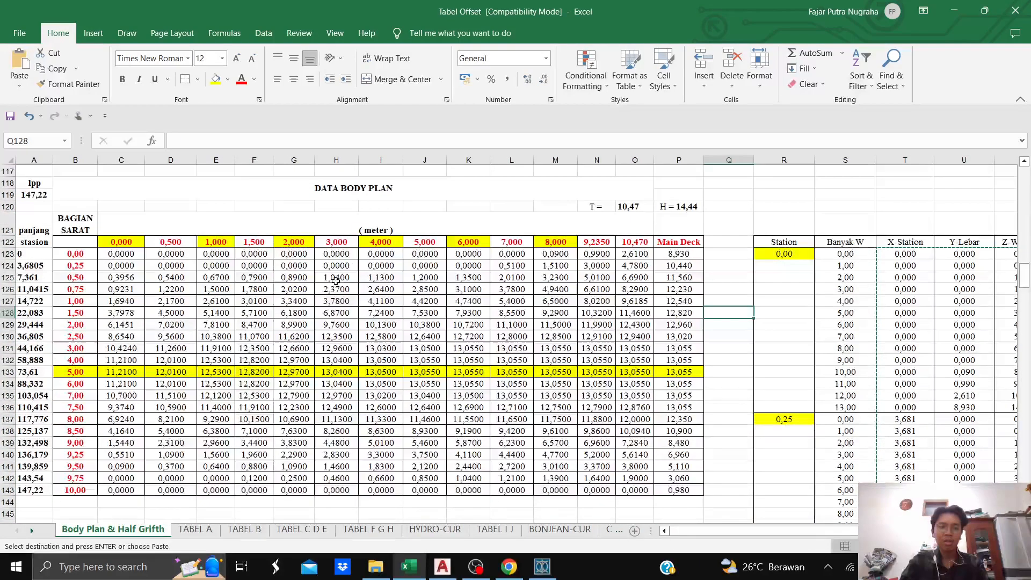
{"action": "left_click_drag", "start_coordinate": [33, 253], "coordinate": [40, 493]}
{"action": "left_click", "coordinate": [62, 504]}
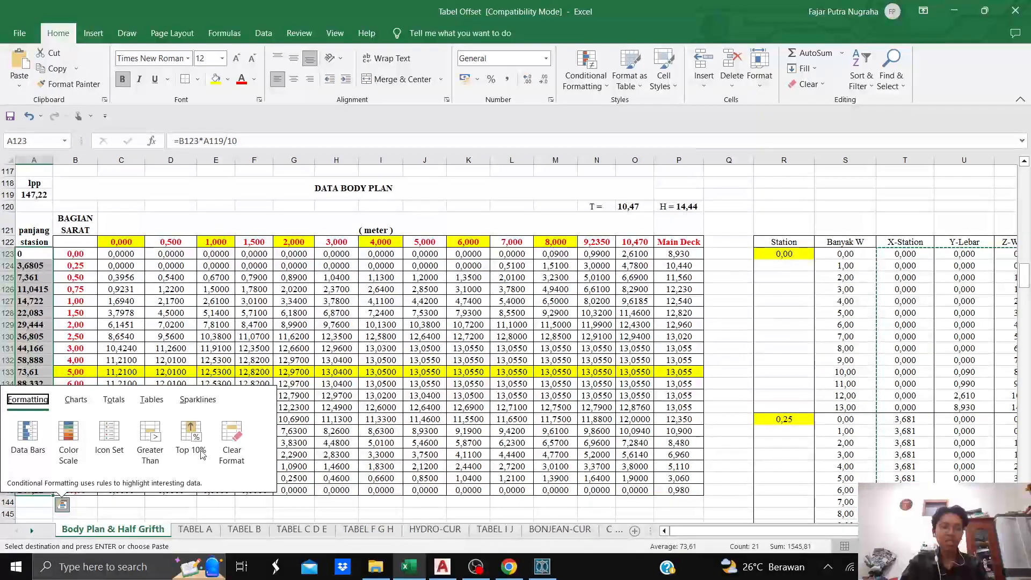
{"action": "left_click", "coordinate": [722, 315]}
{"action": "left_click_drag", "start_coordinate": [39, 256], "coordinate": [35, 490]}
{"action": "key", "text": "ctrl+c"}
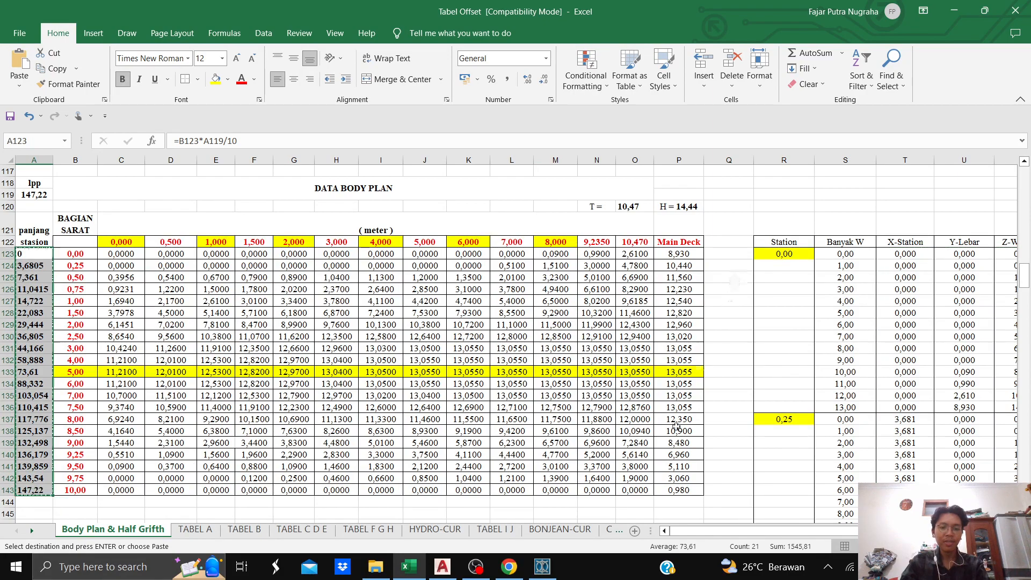
- Return to Maxsurf, paste the station positions into the Design Grid's Station column from st 0, and review the entries
{"action": "left_click", "coordinate": [542, 566]}
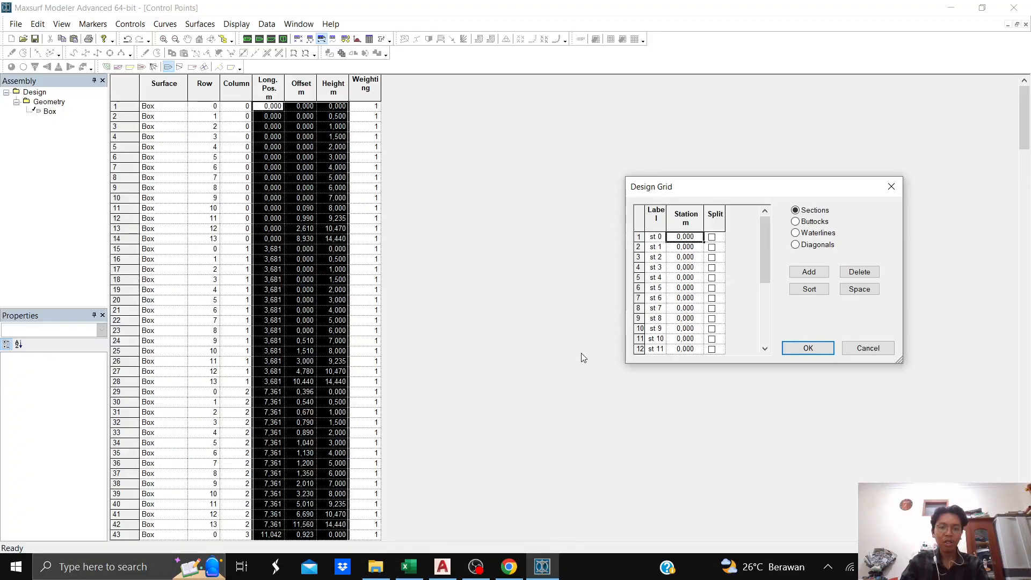
{"action": "right_click", "coordinate": [692, 238]}
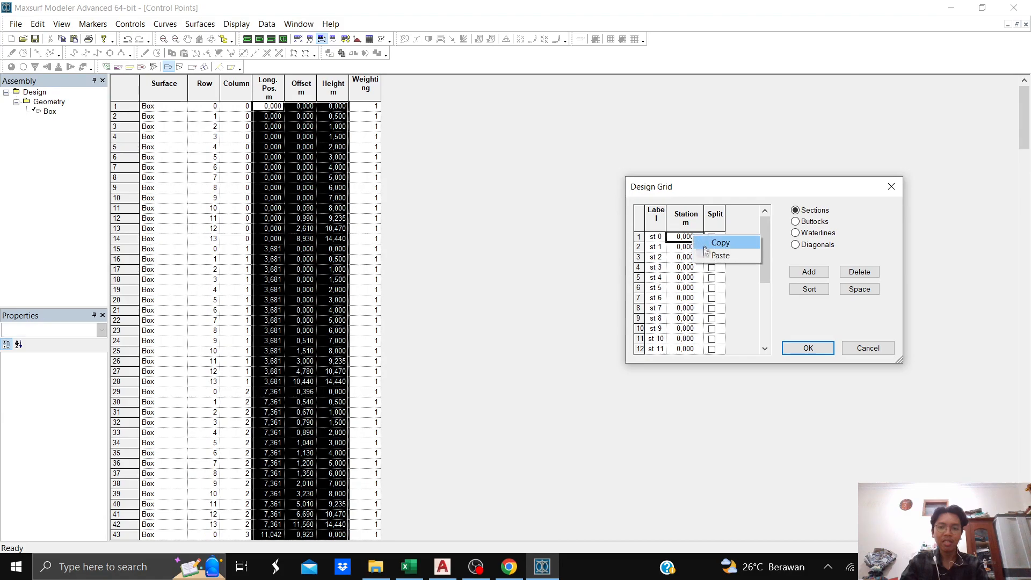
{"action": "left_click", "coordinate": [698, 255]}
{"action": "scroll", "coordinate": [697, 271], "scroll_direction": "down", "scroll_amount": 3}
{"action": "scroll", "coordinate": [697, 271], "scroll_direction": "up", "scroll_amount": 3}
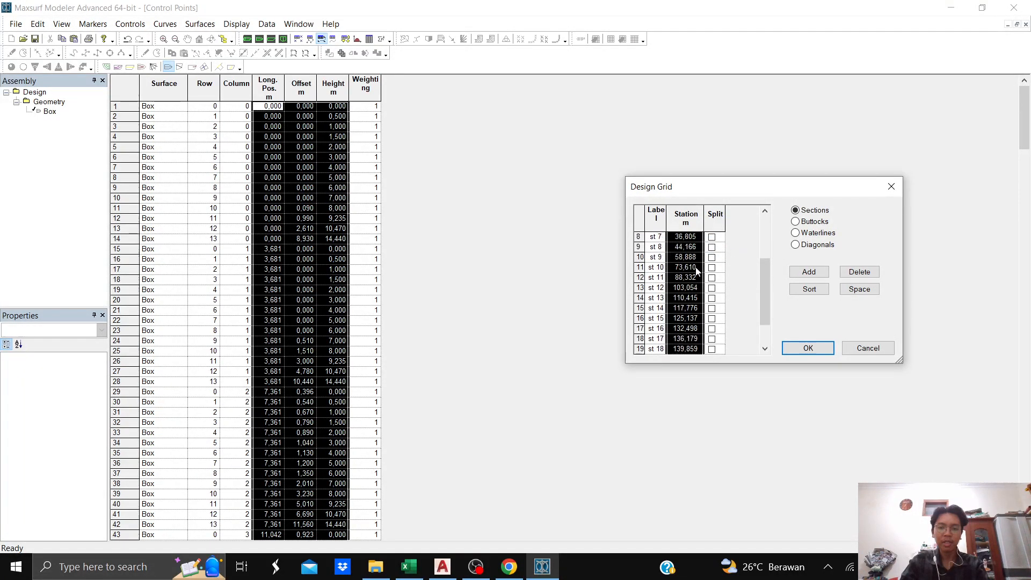
- Add 4 buttocks to the Design Grid and space them evenly across the width of the model
{"action": "left_click", "coordinate": [811, 223]}
{"action": "left_click", "coordinate": [809, 272]}
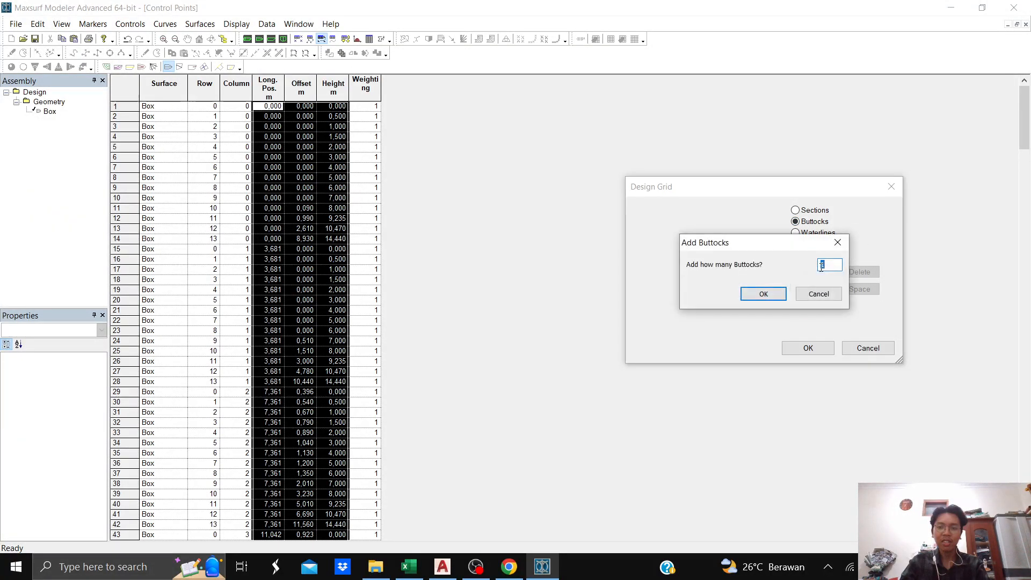
{"action": "type", "text": "4"}
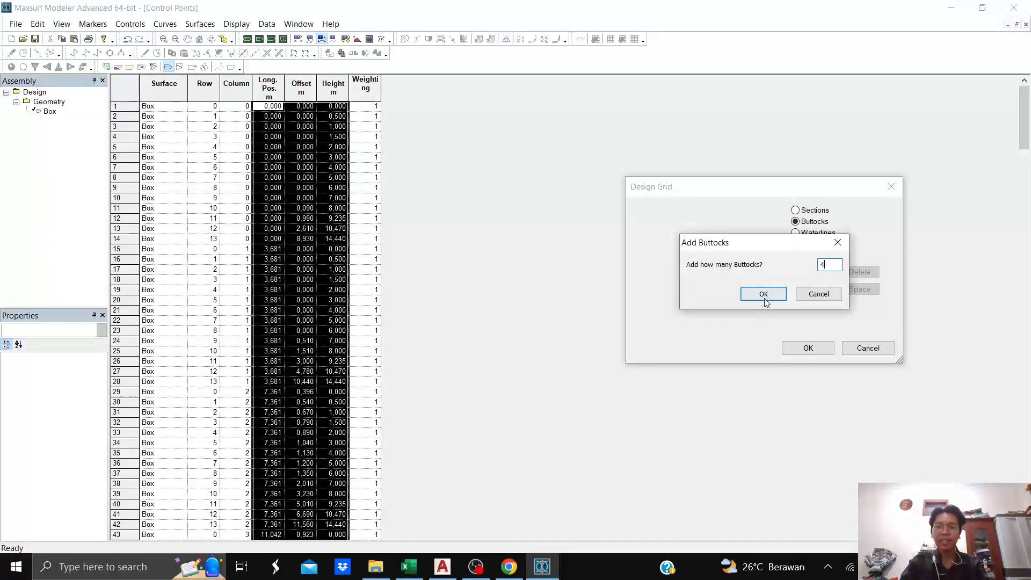
{"action": "left_click", "coordinate": [764, 294]}
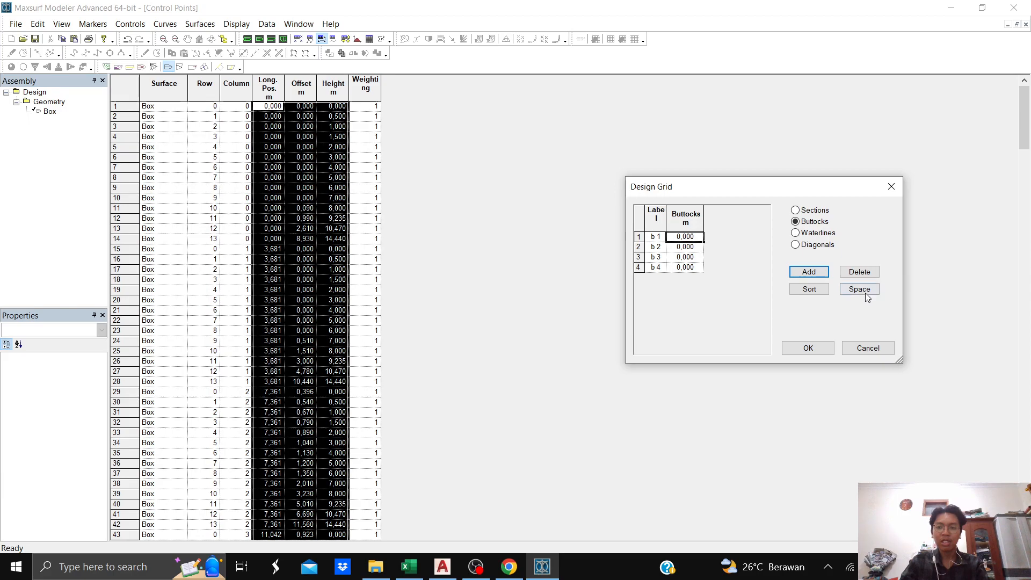
{"action": "left_click", "coordinate": [860, 290]}
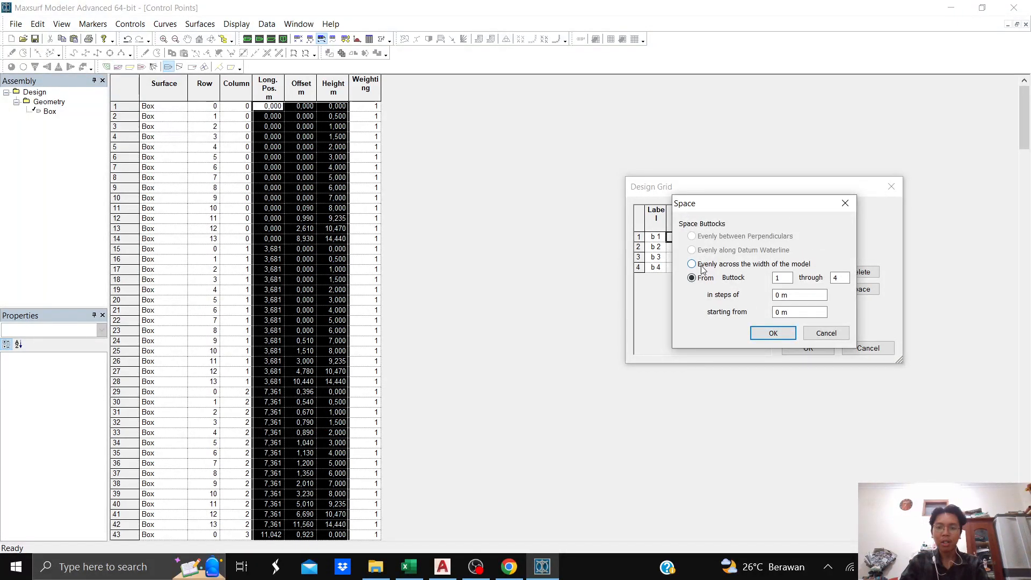
{"action": "left_click", "coordinate": [738, 267]}
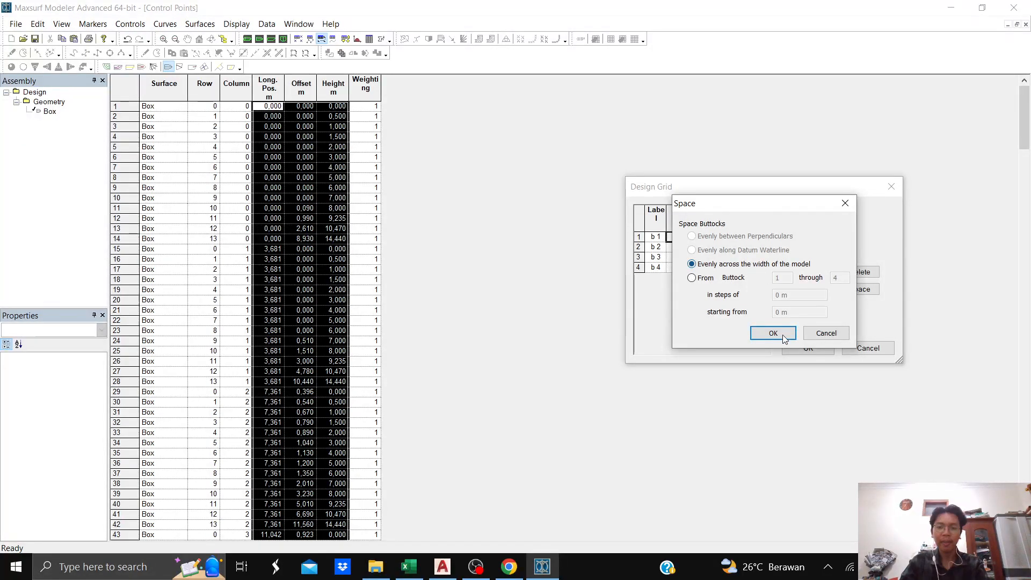
{"action": "left_click", "coordinate": [784, 334]}
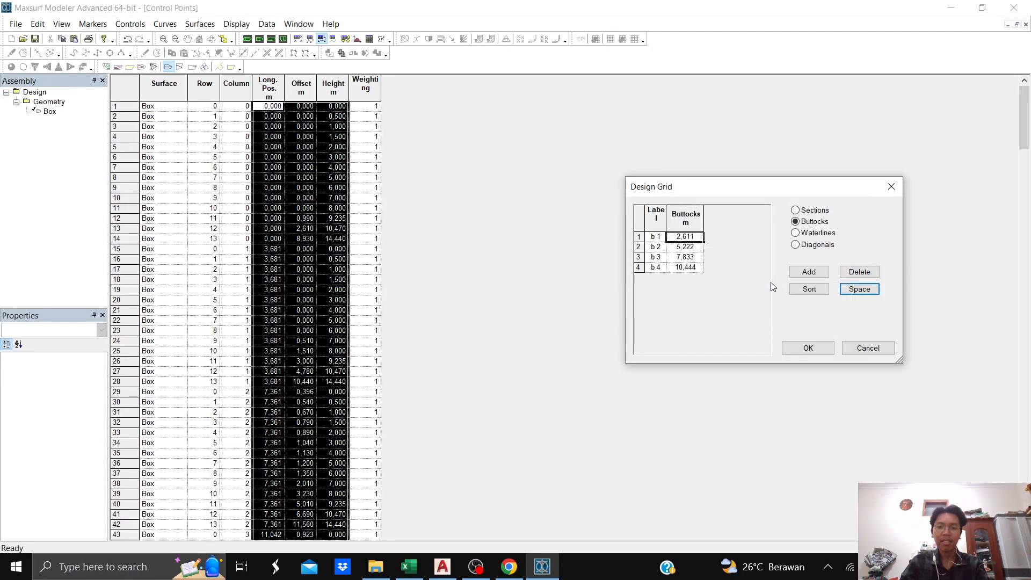
- Add 14 waterlines to the Design Grid
{"action": "left_click", "coordinate": [803, 239]}
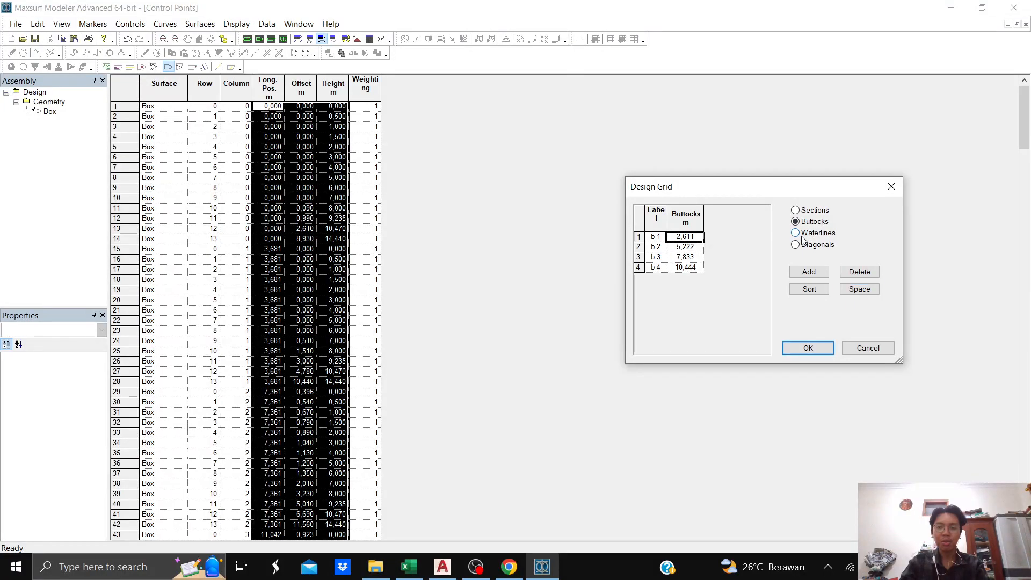
{"action": "left_click", "coordinate": [808, 273]}
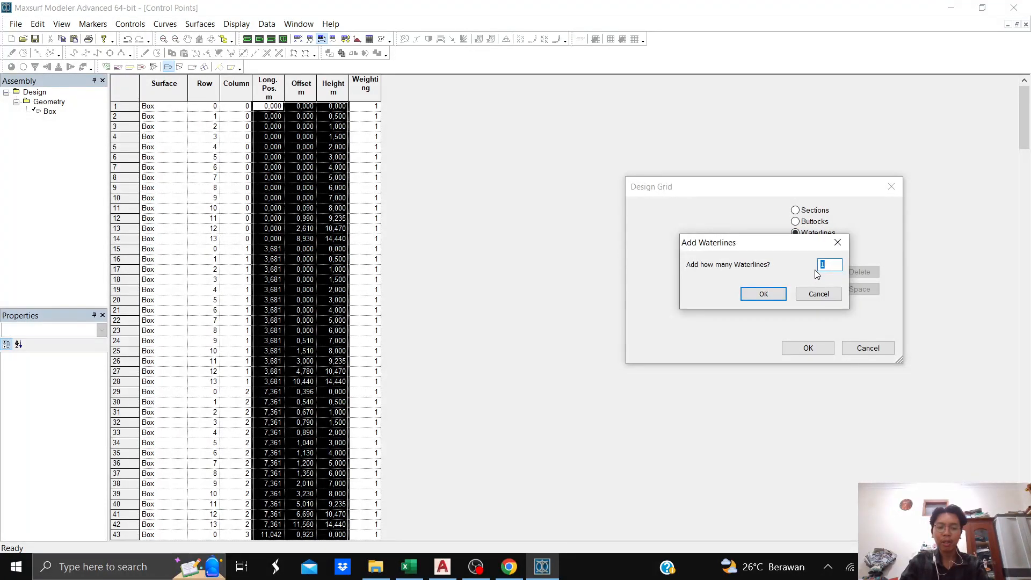
{"action": "type", "text": "14"}
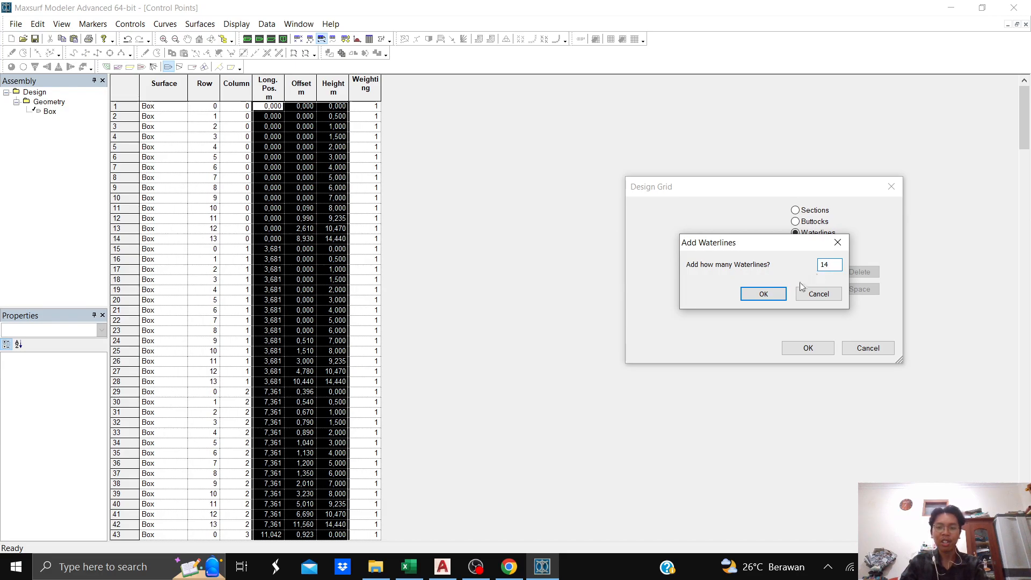
{"action": "left_click", "coordinate": [768, 295]}
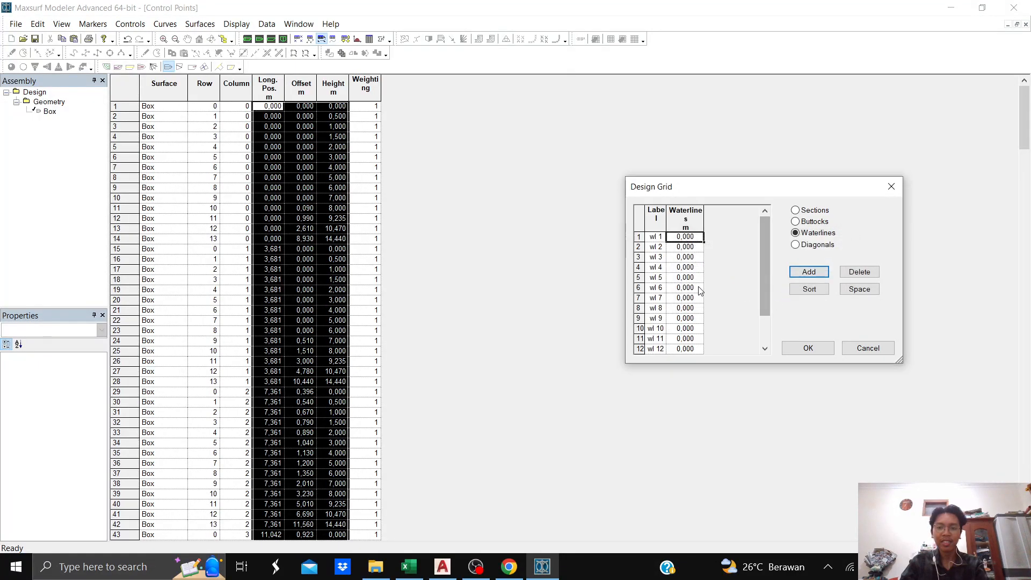
- Switch to Excel and copy the Z-Waterline heights of station 0,00 in cells V123:V136
{"action": "left_click", "coordinate": [409, 567]}
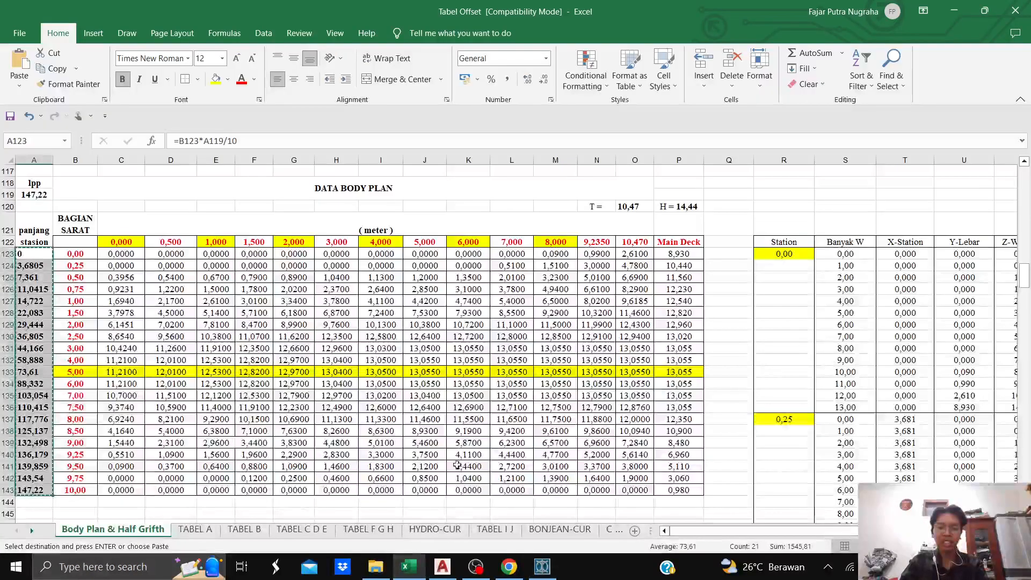
{"action": "left_click_drag", "start_coordinate": [758, 533], "coordinate": [787, 534]}
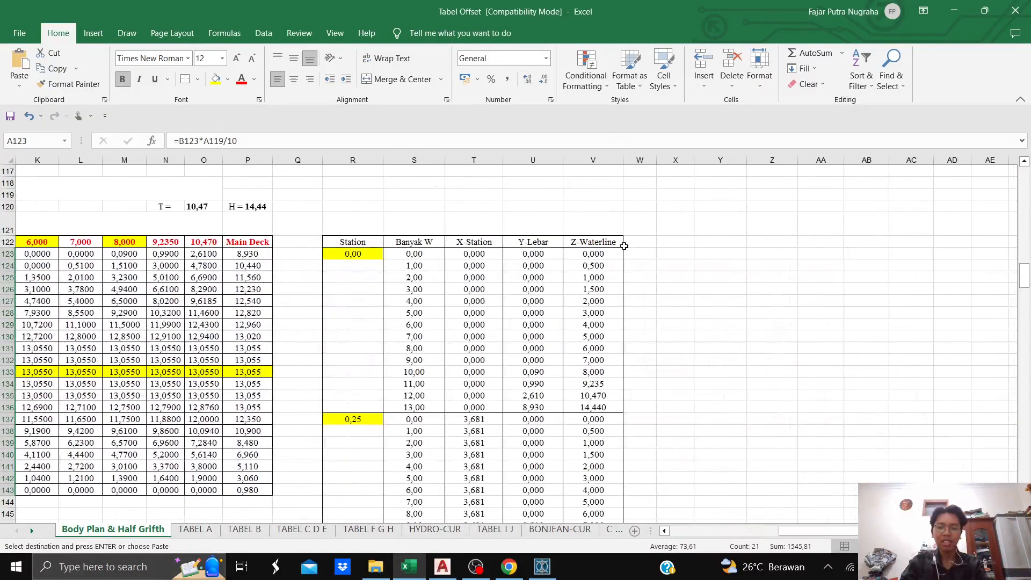
{"action": "left_click_drag", "start_coordinate": [612, 253], "coordinate": [598, 408]}
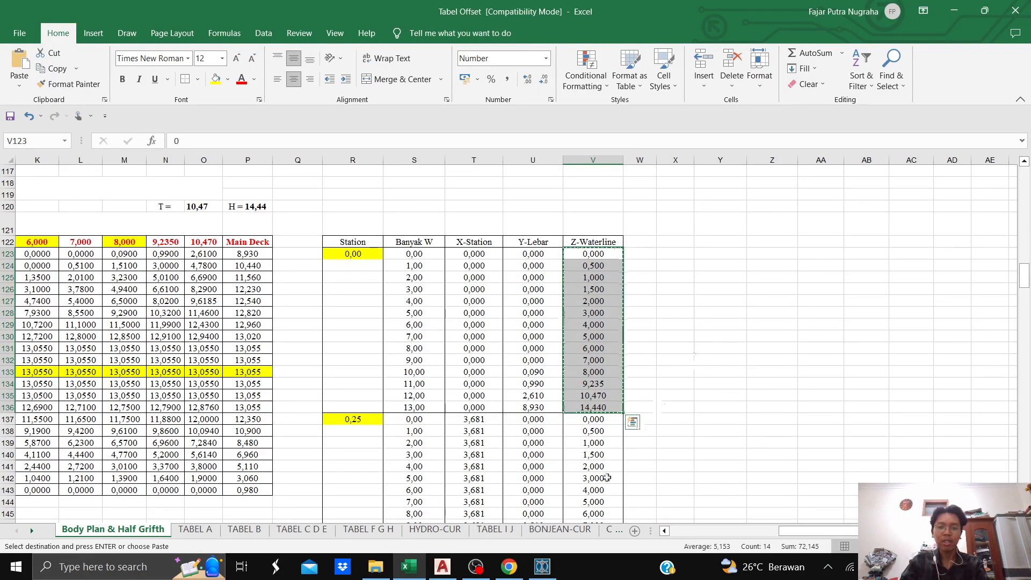
- Return to Maxsurf, paste the heights into the Design Grid's Waterlines column from wl 1, and accept the grid
{"action": "left_click", "coordinate": [542, 566]}
{"action": "right_click", "coordinate": [696, 237]}
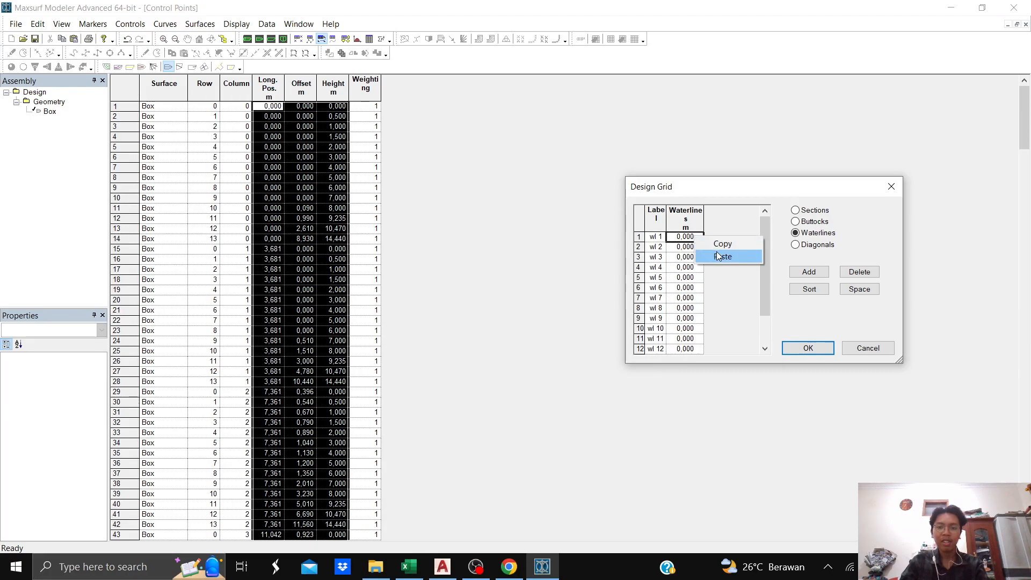
{"action": "left_click", "coordinate": [718, 257]}
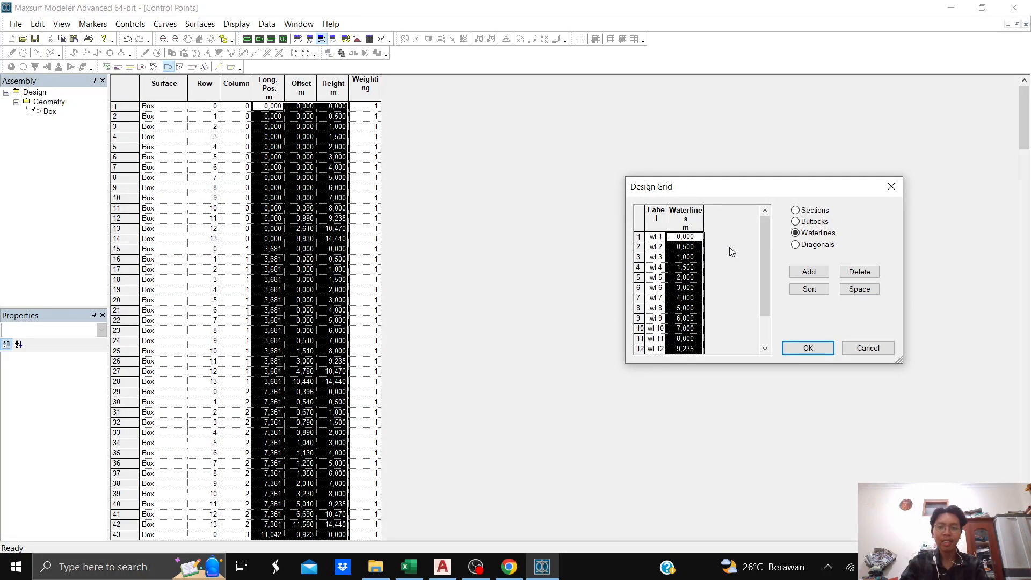
{"action": "left_click", "coordinate": [814, 353]}
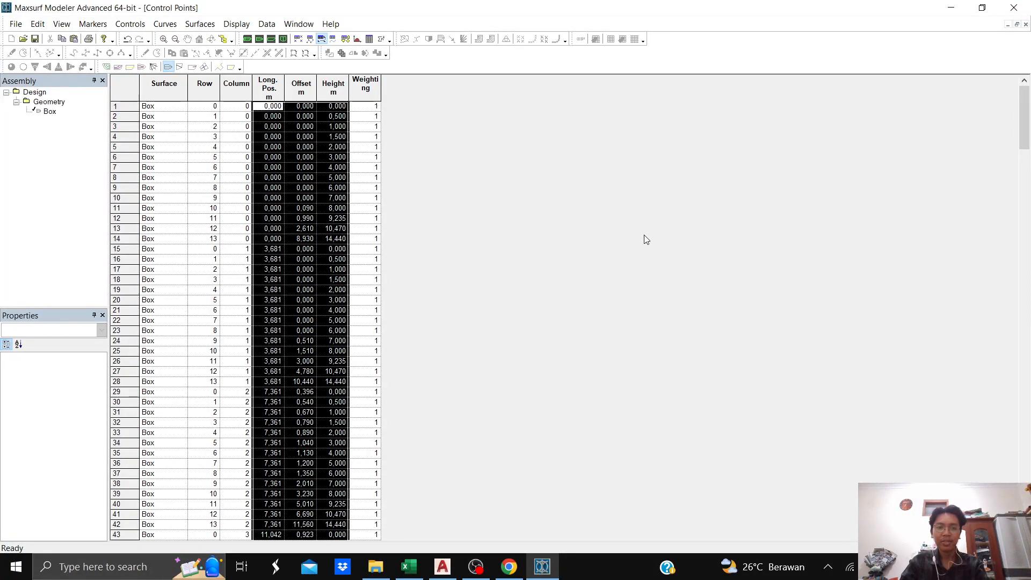
- Display the sections, buttocks and waterlines on the hull surface in the Perspective view
{"action": "left_click", "coordinate": [250, 41]}
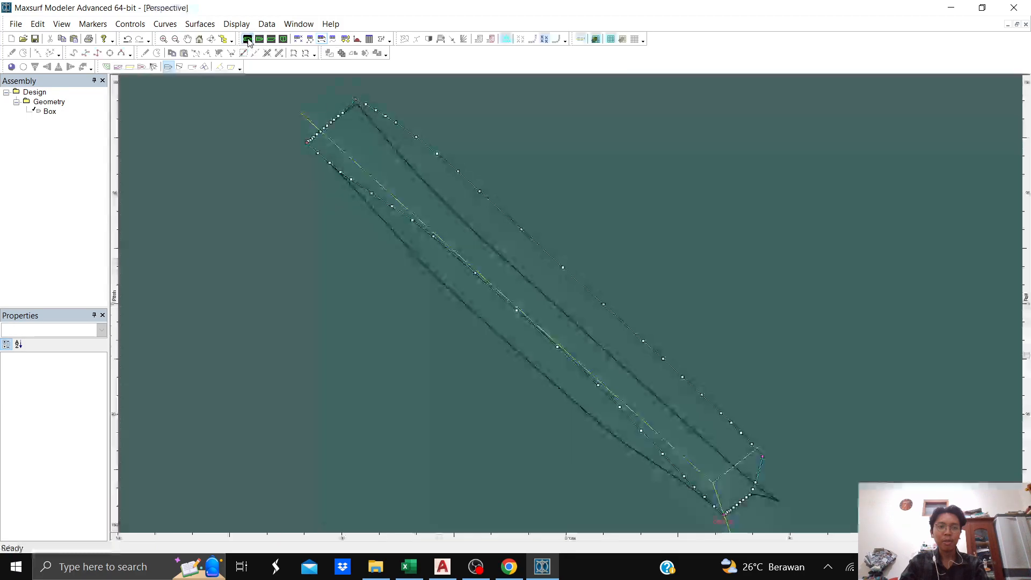
{"action": "middle_click_drag", "start_coordinate": [676, 184], "coordinate": [641, 172]}
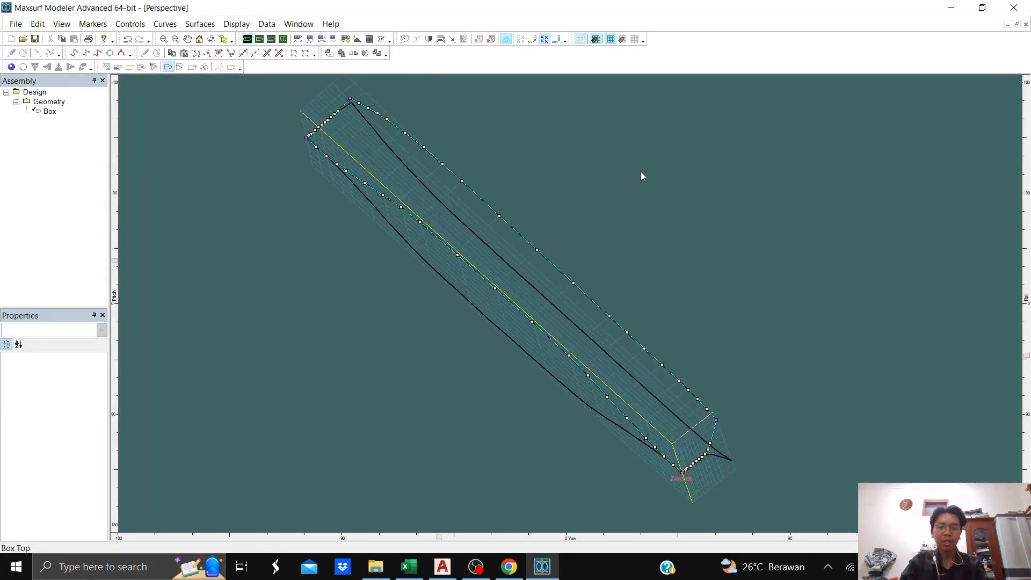
{"action": "middle_click_drag", "start_coordinate": [742, 262], "coordinate": [395, 296]}
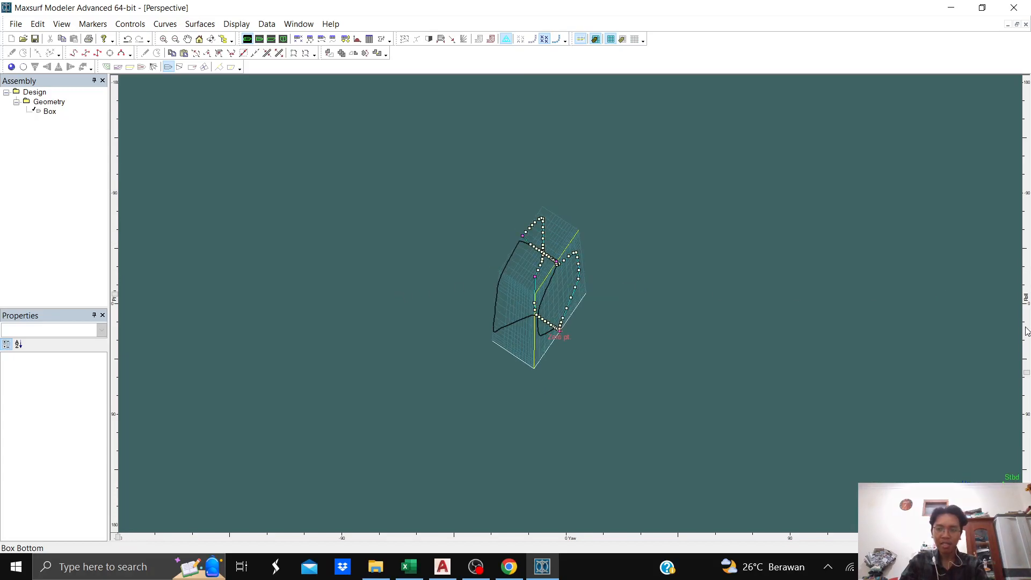
{"action": "middle_click_drag", "start_coordinate": [537, 323], "coordinate": [519, 241]}
{"action": "scroll", "coordinate": [593, 267], "scroll_direction": "up", "scroll_amount": 5}
{"action": "middle_click_drag", "start_coordinate": [599, 266], "coordinate": [685, 230]}
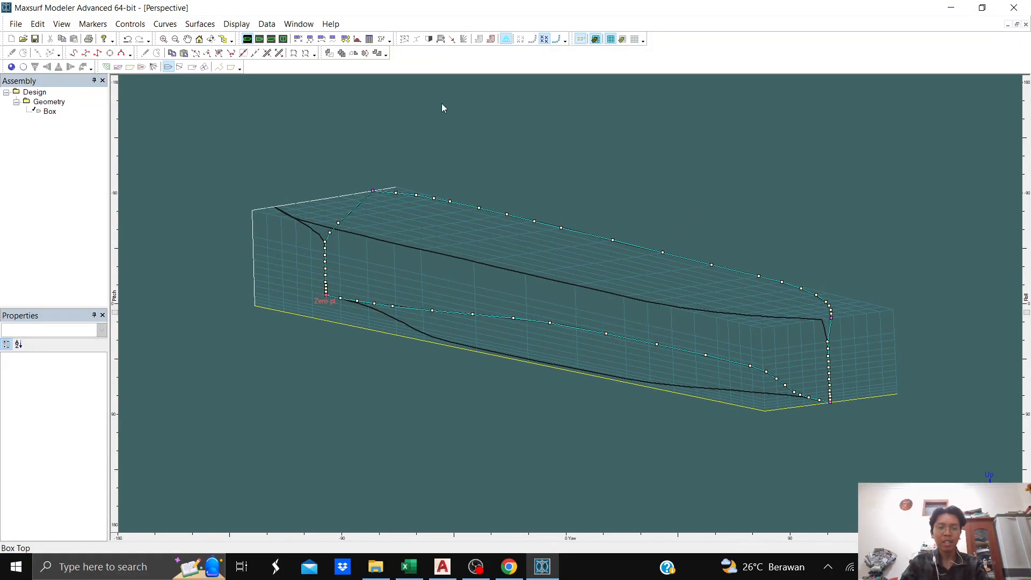
{"action": "left_click", "coordinate": [106, 67]}
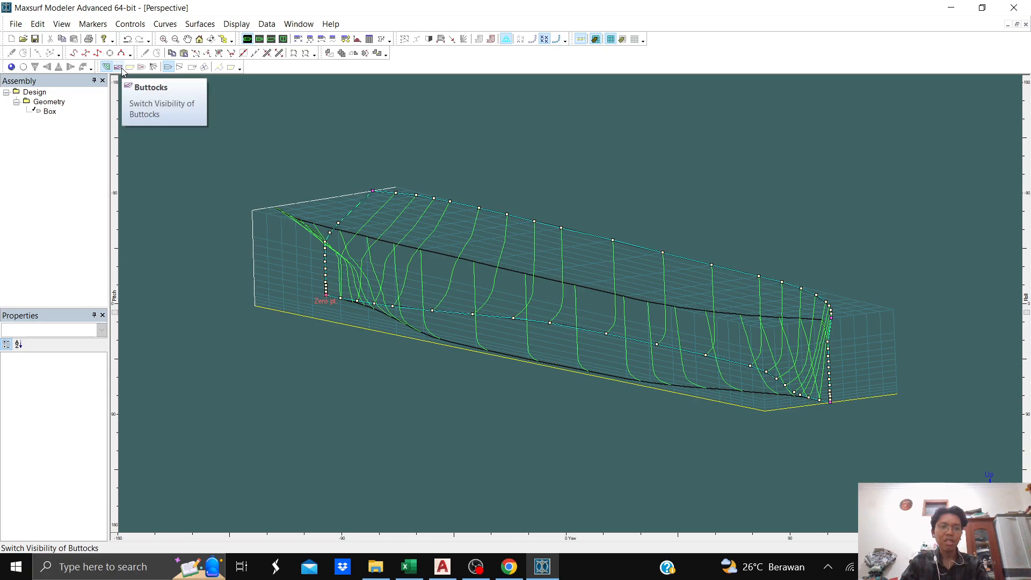
{"action": "left_click", "coordinate": [118, 67]}
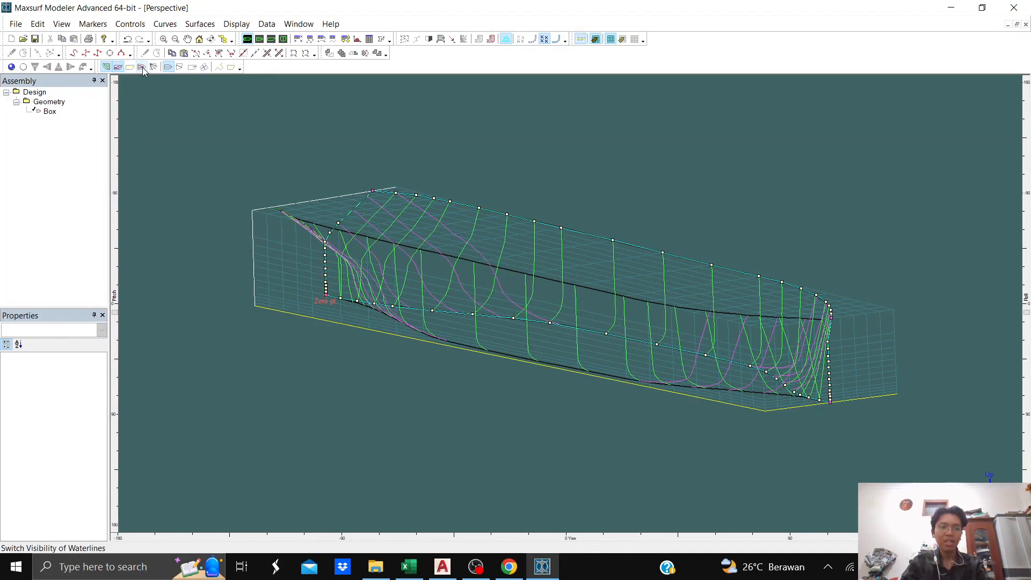
{"action": "left_click", "coordinate": [142, 67]}
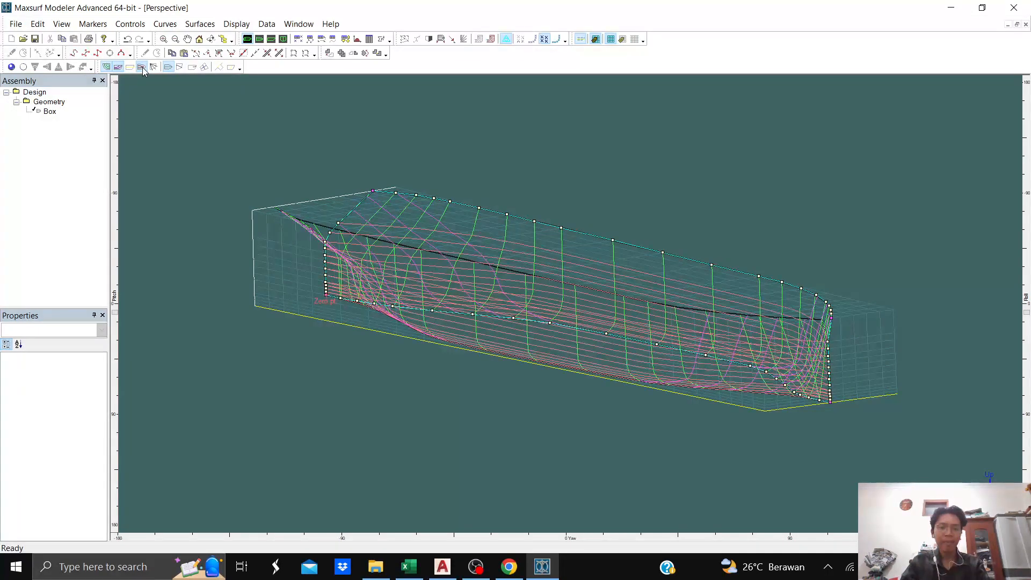
- Examine the hull's waterlines in the Plan view and its buttocks in the Profile view
{"action": "left_click", "coordinate": [260, 40]}
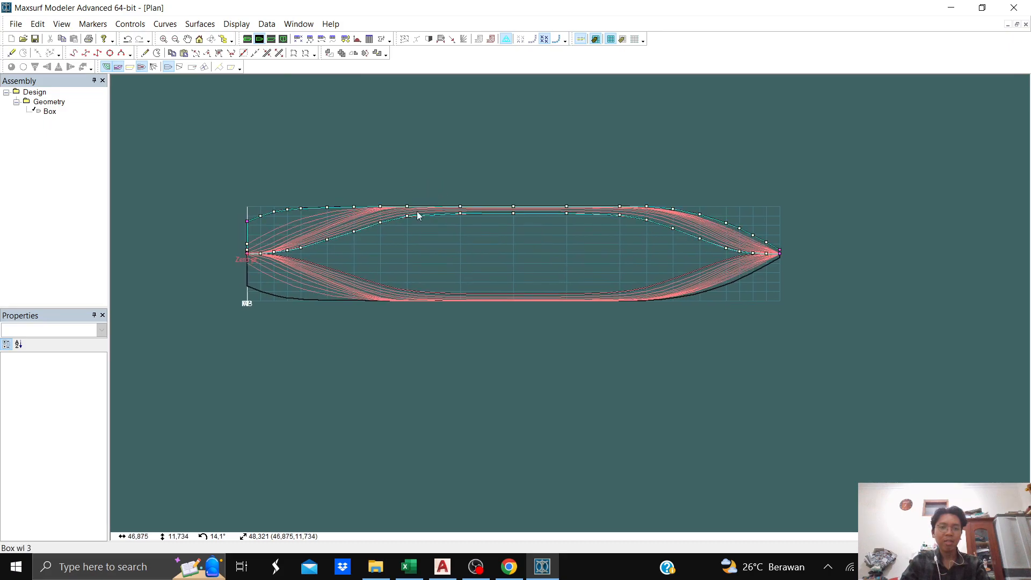
{"action": "scroll", "coordinate": [419, 213], "scroll_direction": "up", "scroll_amount": 1}
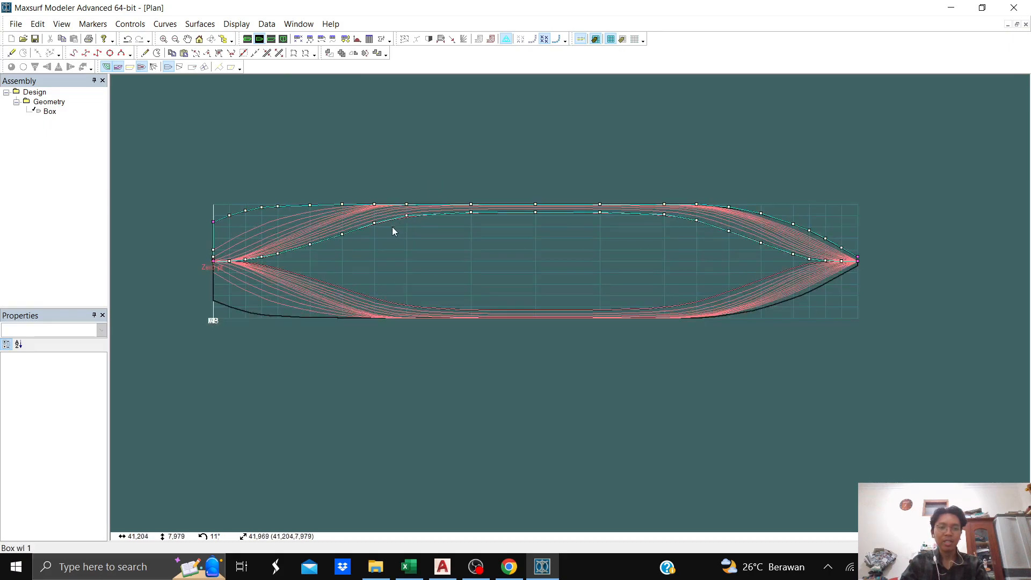
{"action": "left_click", "coordinate": [272, 39]}
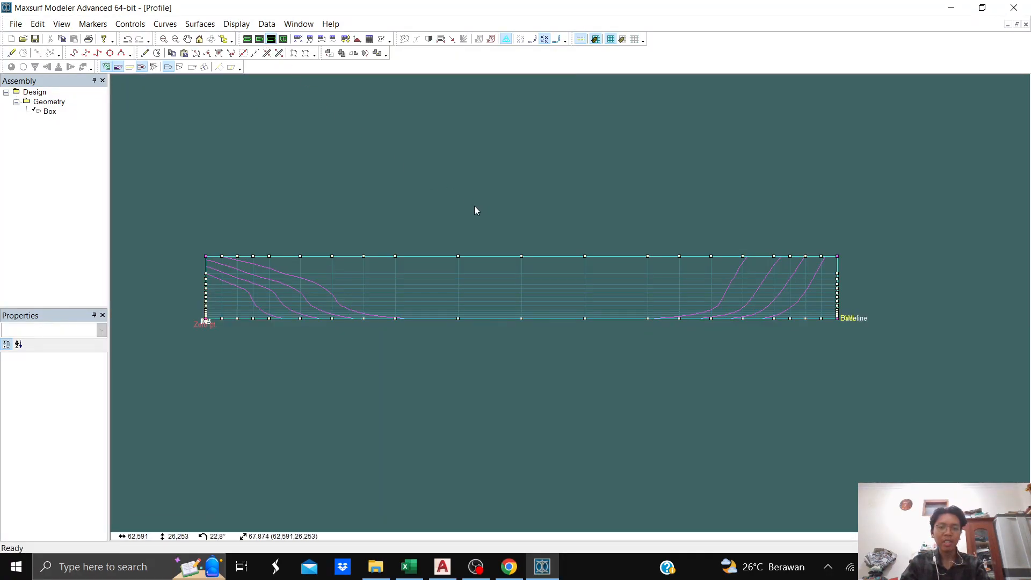
- Examine the hull's section curves up close in the Body Plan view, checking how smoothly they bend
{"action": "left_click", "coordinate": [284, 39]}
{"action": "scroll", "coordinate": [317, 200], "scroll_direction": "up", "scroll_amount": 3}
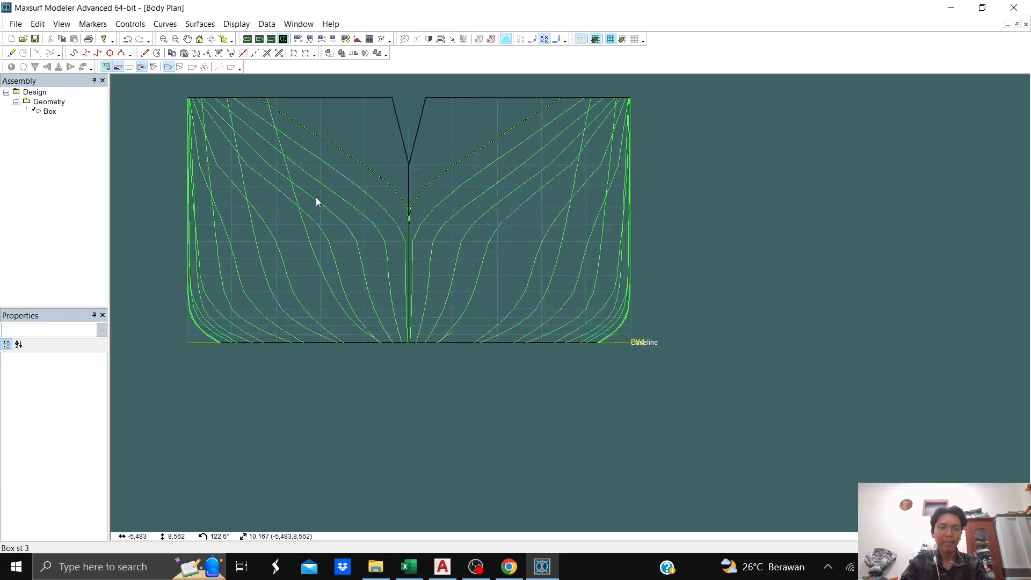
{"action": "scroll", "coordinate": [316, 202], "scroll_direction": "down", "scroll_amount": 2}
{"action": "scroll", "coordinate": [605, 257], "scroll_direction": "up", "scroll_amount": 2}
{"action": "scroll", "coordinate": [600, 246], "scroll_direction": "down", "scroll_amount": 1}
{"action": "scroll", "coordinate": [520, 290], "scroll_direction": "up", "scroll_amount": 3}
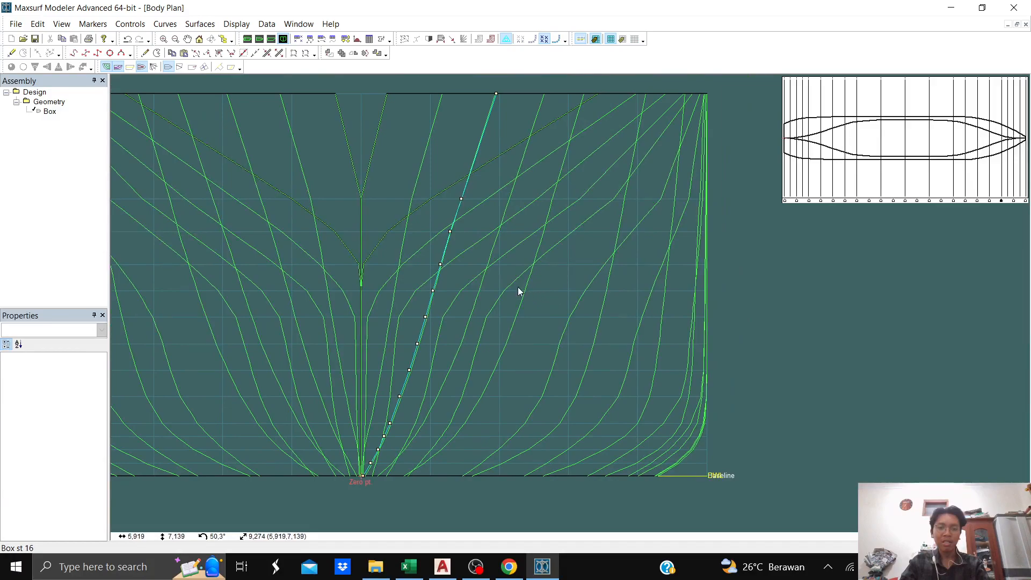
{"action": "scroll", "coordinate": [513, 288], "scroll_direction": "up", "scroll_amount": 1}
{"action": "left_click", "coordinate": [509, 285]}
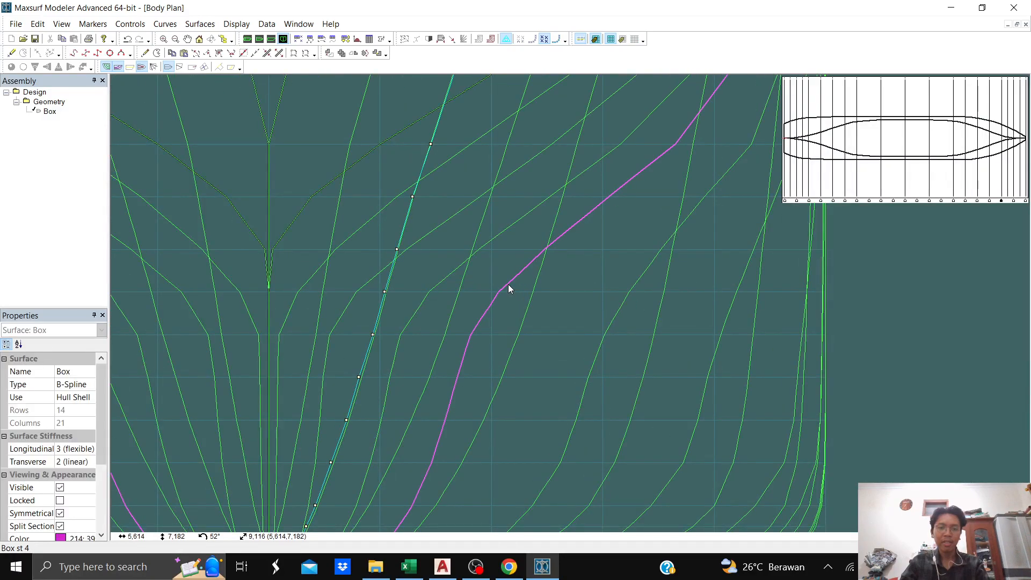
{"action": "left_click", "coordinate": [595, 268]}
{"action": "scroll", "coordinate": [532, 286], "scroll_direction": "up", "scroll_amount": 1}
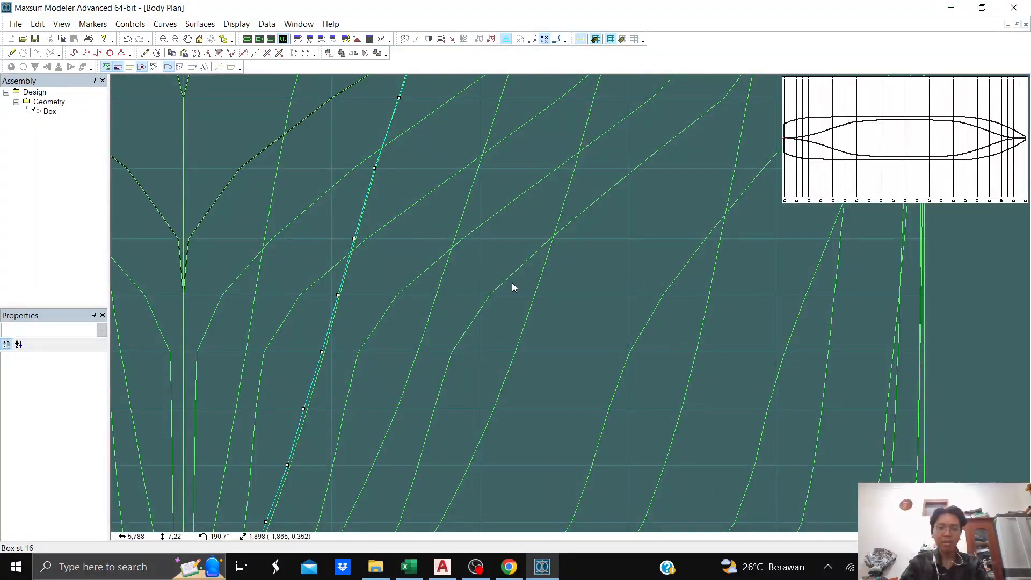
{"action": "middle_click_drag", "start_coordinate": [513, 283], "coordinate": [495, 203]}
{"action": "scroll", "coordinate": [501, 245], "scroll_direction": "up", "scroll_amount": 1}
{"action": "scroll", "coordinate": [481, 250], "scroll_direction": "down", "scroll_amount": 1}
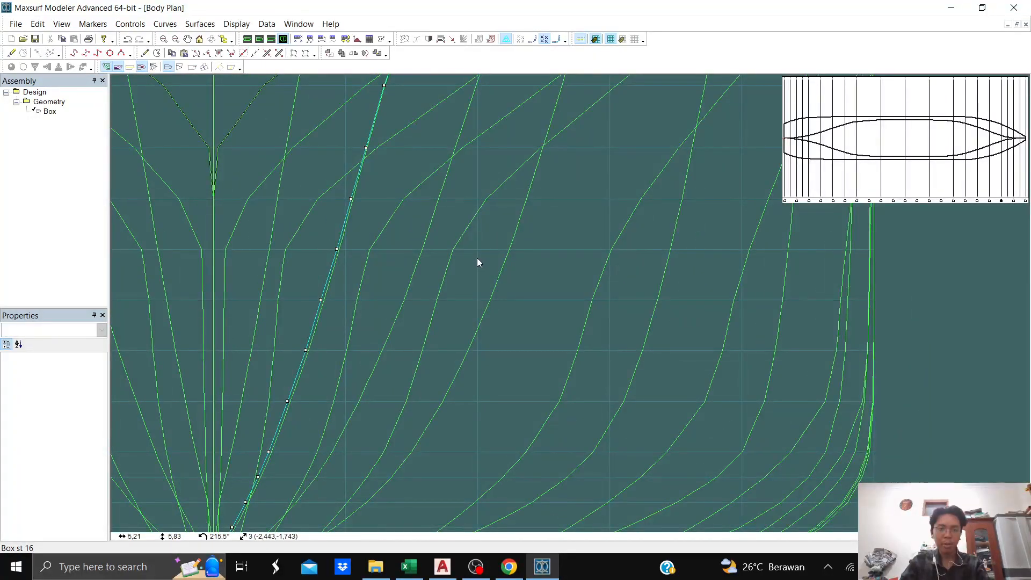
{"action": "middle_click_drag", "start_coordinate": [470, 261], "coordinate": [491, 228]}
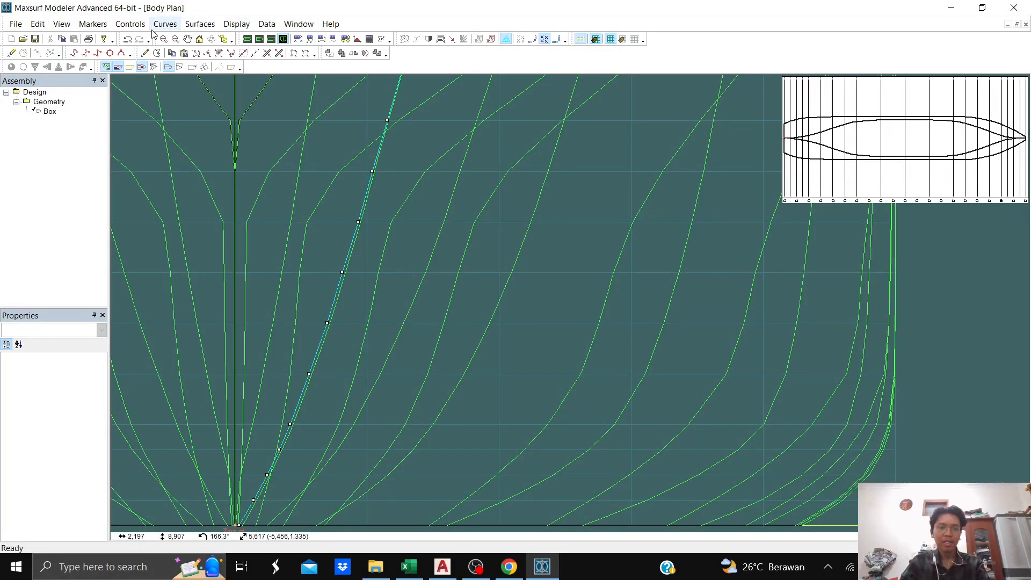
- Set the Box surface's transverse stiffness to 3 (flexible) in its surface properties
{"action": "left_click", "coordinate": [204, 25]}
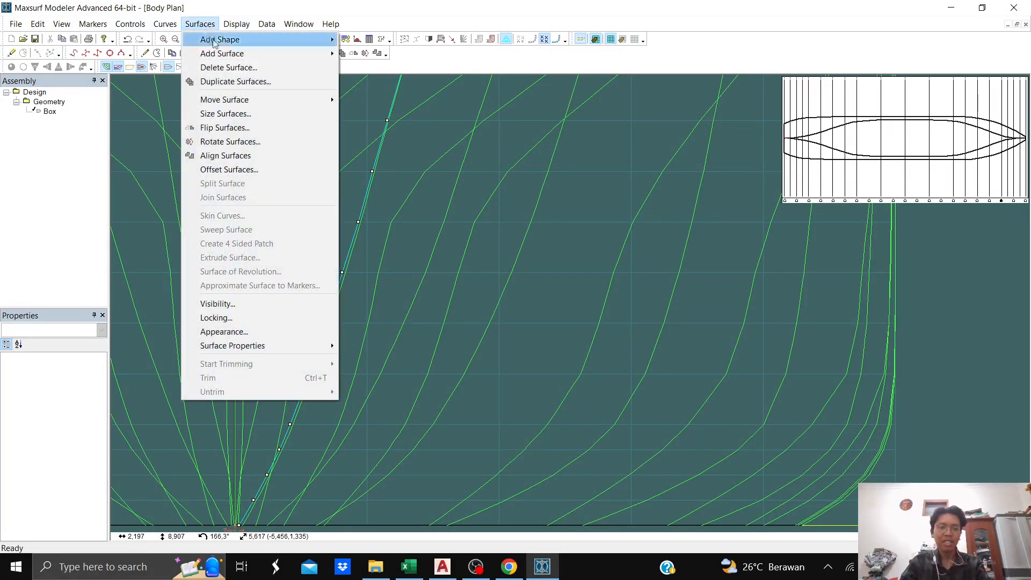
{"action": "mouse_move", "coordinate": [305, 348]}
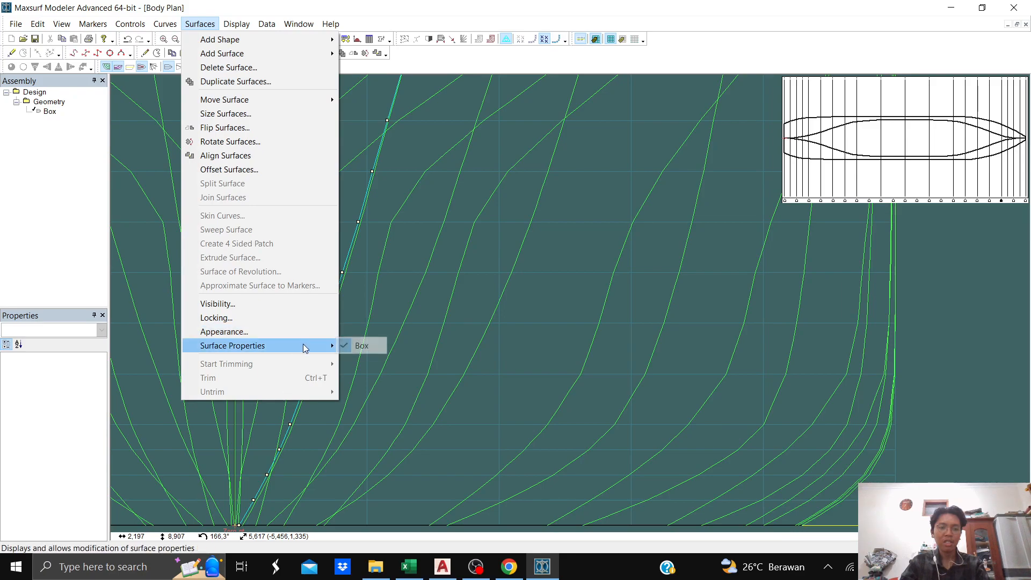
{"action": "left_click", "coordinate": [378, 346]}
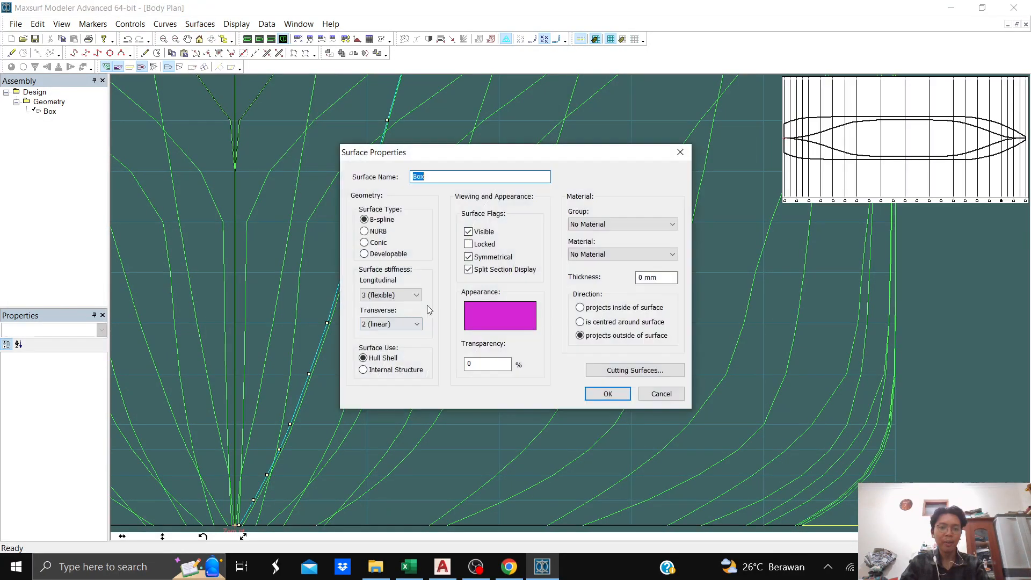
{"action": "left_click", "coordinate": [406, 325]}
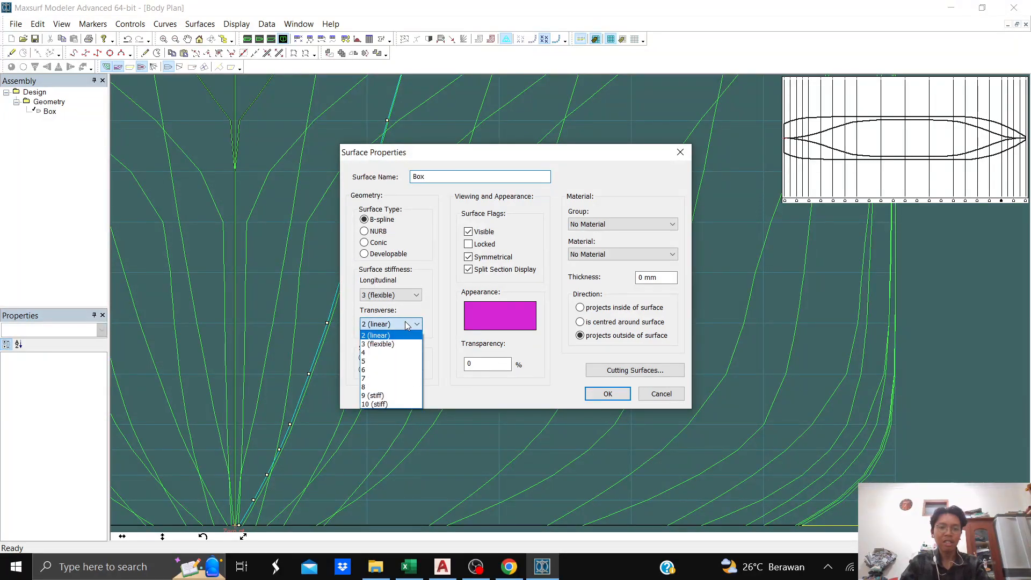
{"action": "left_click", "coordinate": [396, 347]}
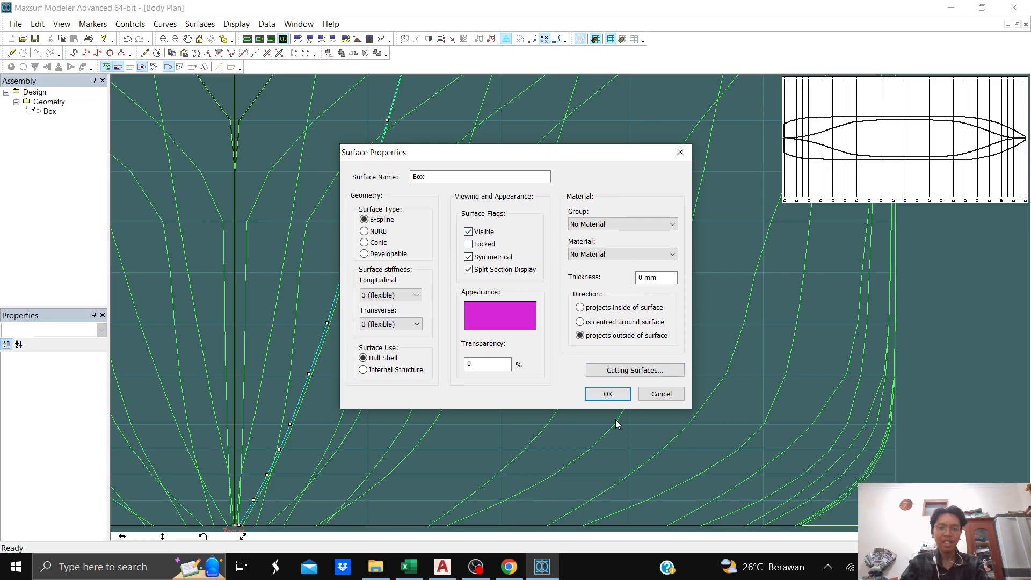
{"action": "left_click", "coordinate": [609, 394]}
- Inspect the curvature of the sections across the whole body plan, and return to the Perspective view
{"action": "scroll", "coordinate": [564, 291], "scroll_direction": "up", "scroll_amount": 2}
{"action": "middle_click_drag", "start_coordinate": [565, 292], "coordinate": [503, 252]}
{"action": "mouse_move", "coordinate": [685, 284]}
{"action": "middle_mouse_down"}
{"action": "mouse_move", "coordinate": [697, 278]}
{"action": "mouse_move", "coordinate": [676, 279]}
{"action": "middle_mouse_up"}
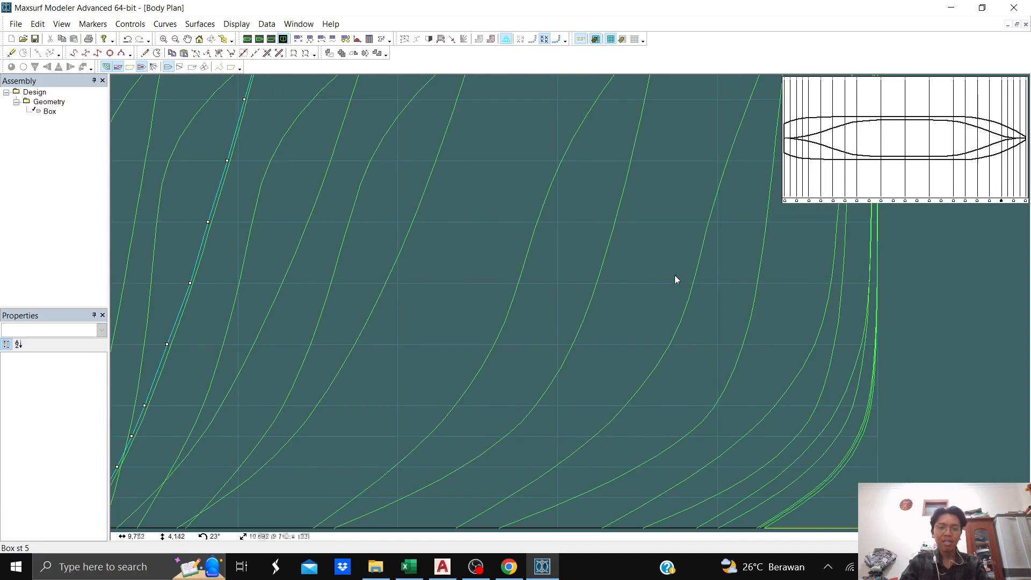
{"action": "left_click", "coordinate": [423, 199]}
{"action": "left_click", "coordinate": [636, 227]}
{"action": "scroll", "coordinate": [644, 231], "scroll_direction": "down", "scroll_amount": 5}
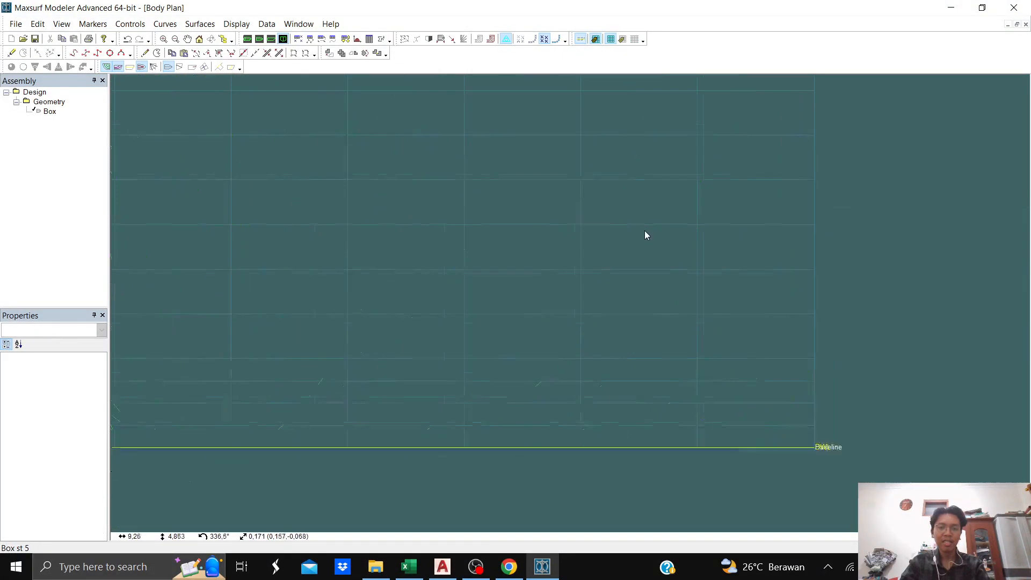
{"action": "scroll", "coordinate": [590, 224], "scroll_direction": "down", "scroll_amount": 2}
{"action": "middle_click_drag", "start_coordinate": [589, 225], "coordinate": [643, 301]}
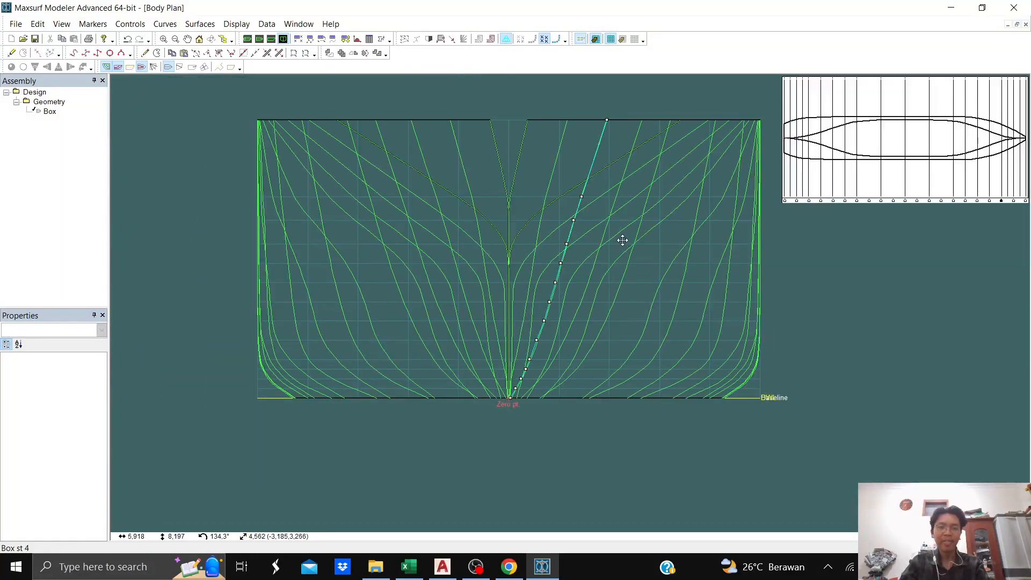
{"action": "middle_click_drag", "start_coordinate": [622, 240], "coordinate": [601, 309]}
{"action": "left_click", "coordinate": [249, 40]}
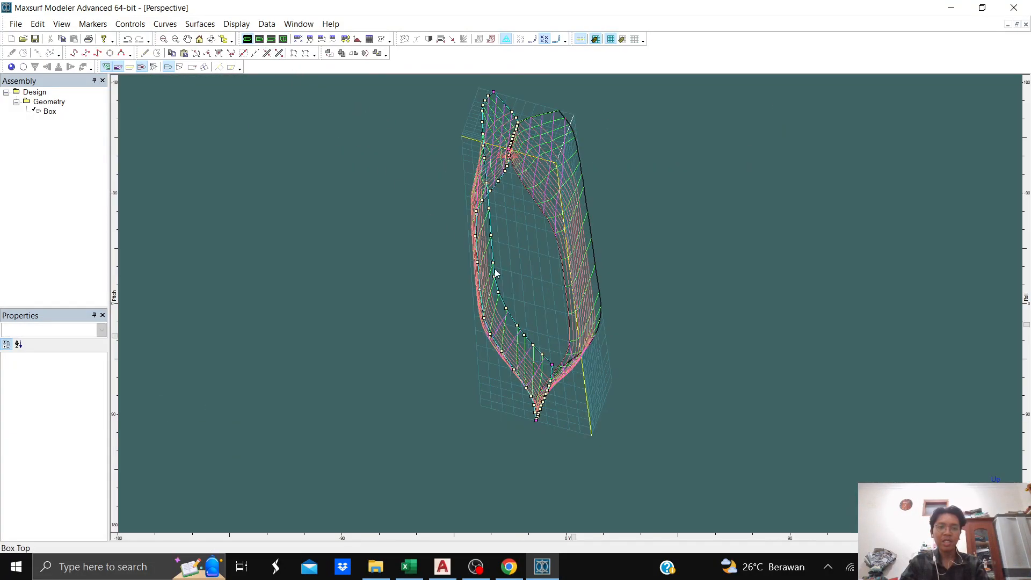
- Render the hull surface in the Perspective view and turn the hull to see its side
{"action": "scroll", "coordinate": [563, 392], "scroll_direction": "up", "scroll_amount": 5}
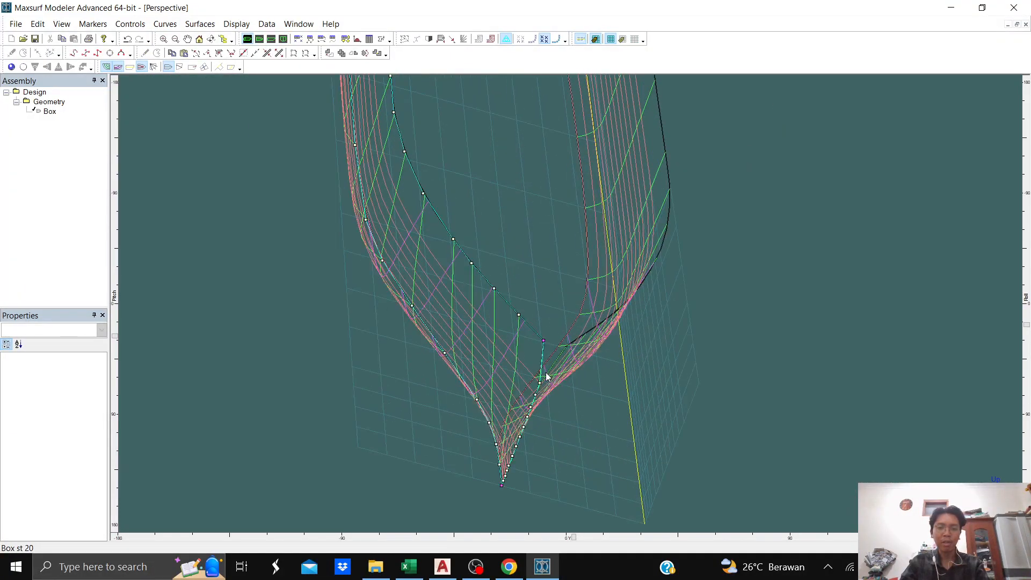
{"action": "scroll", "coordinate": [376, 149], "scroll_direction": "down", "scroll_amount": 3}
{"action": "middle_click_drag", "start_coordinate": [290, 140], "coordinate": [361, 248]}
{"action": "middle_click_drag", "start_coordinate": [338, 207], "coordinate": [360, 290]}
{"action": "scroll", "coordinate": [360, 290], "scroll_direction": "down", "scroll_amount": 1}
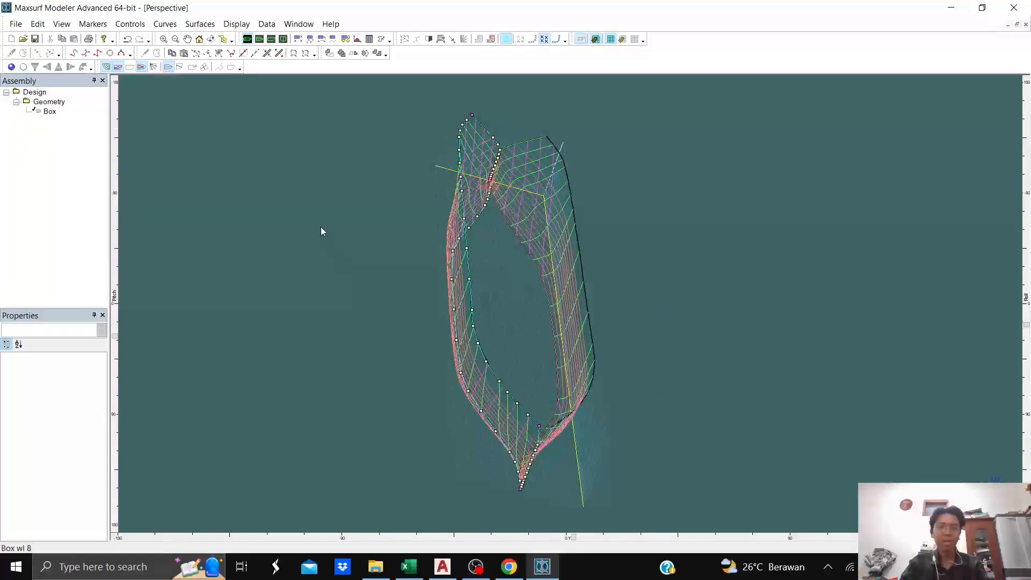
{"action": "left_click", "coordinate": [11, 67]}
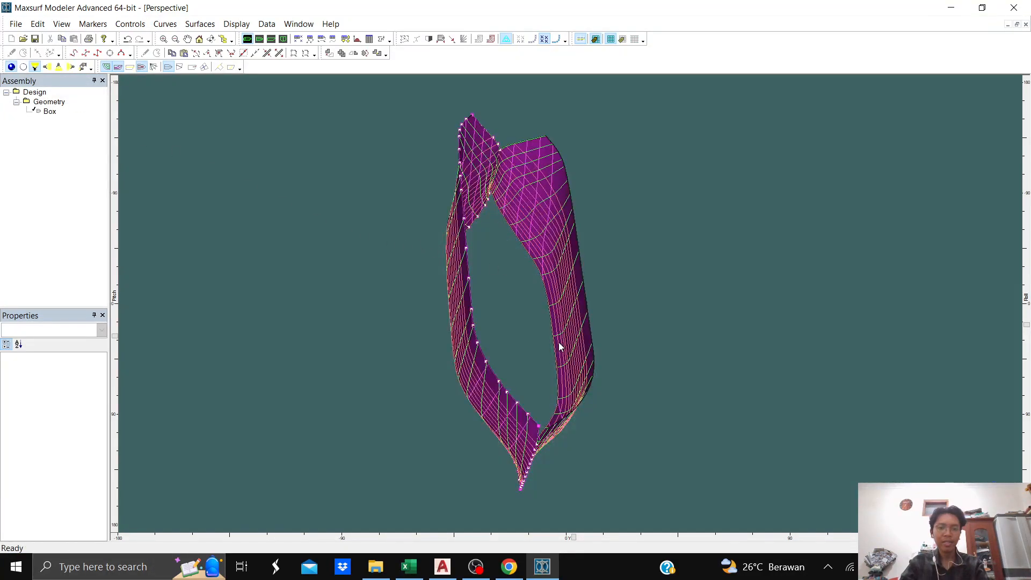
{"action": "left_click_drag", "start_coordinate": [560, 347], "coordinate": [543, 325]}
{"action": "mouse_move", "coordinate": [555, 359]}
{"action": "left_mouse_down"}
{"action": "mouse_move", "coordinate": [553, 294]}
{"action": "mouse_move", "coordinate": [577, 307]}
{"action": "left_mouse_up"}
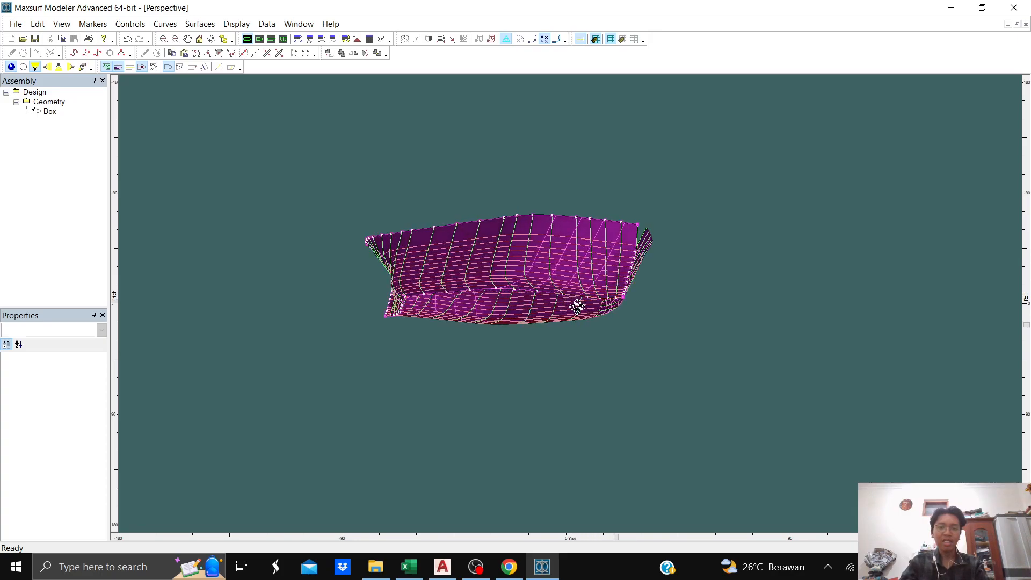
- Hide the sections, buttocks and waterlines, and inspect the rendered hull surface along its whole length
{"action": "left_click", "coordinate": [119, 68]}
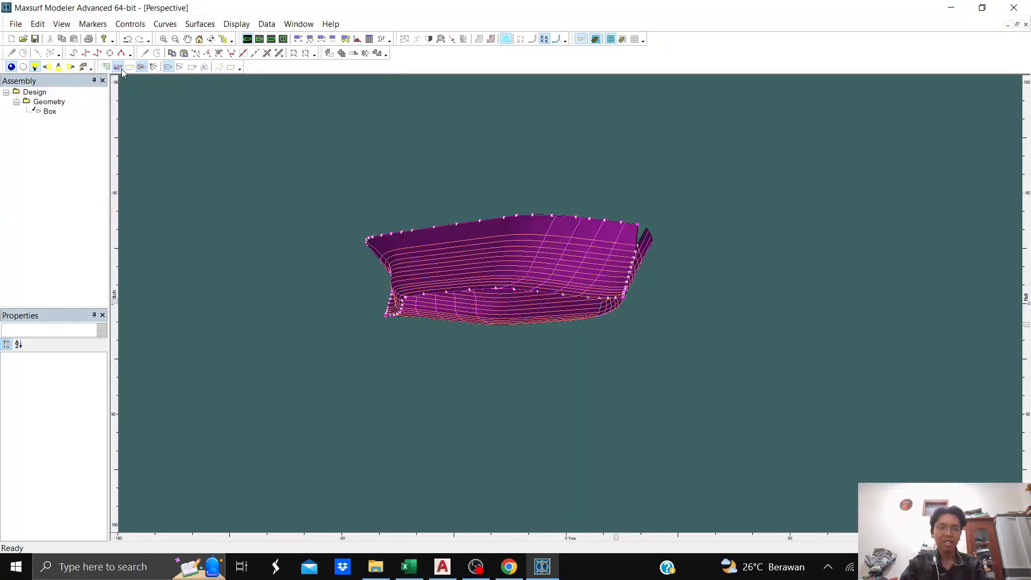
{"action": "left_click", "coordinate": [142, 69]}
{"action": "scroll", "coordinate": [645, 256], "scroll_direction": "up", "scroll_amount": 5}
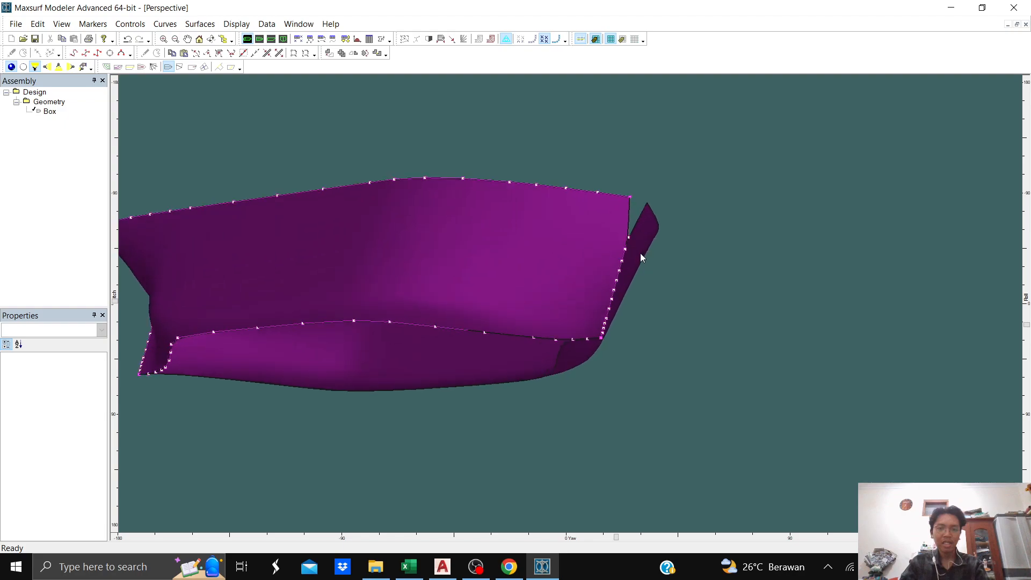
{"action": "mouse_move", "coordinate": [643, 209]}
{"action": "left_mouse_down"}
{"action": "mouse_move", "coordinate": [611, 209]}
{"action": "mouse_move", "coordinate": [733, 222]}
{"action": "left_mouse_up"}
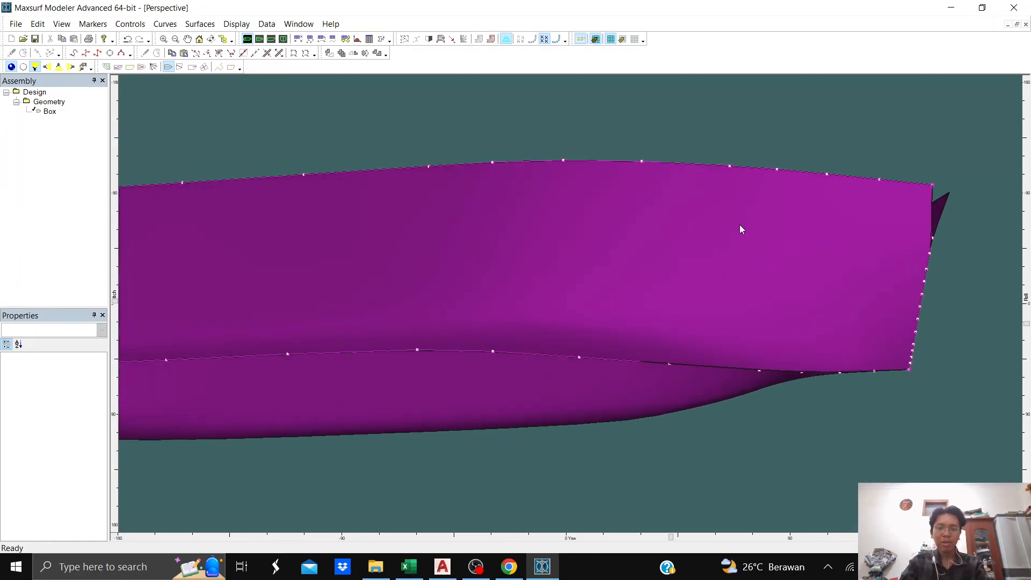
{"action": "middle_click_drag", "start_coordinate": [879, 220], "coordinate": [821, 233]}
{"action": "middle_click_drag", "start_coordinate": [666, 213], "coordinate": [859, 192]}
{"action": "scroll", "coordinate": [858, 192], "scroll_direction": "down", "scroll_amount": 2}
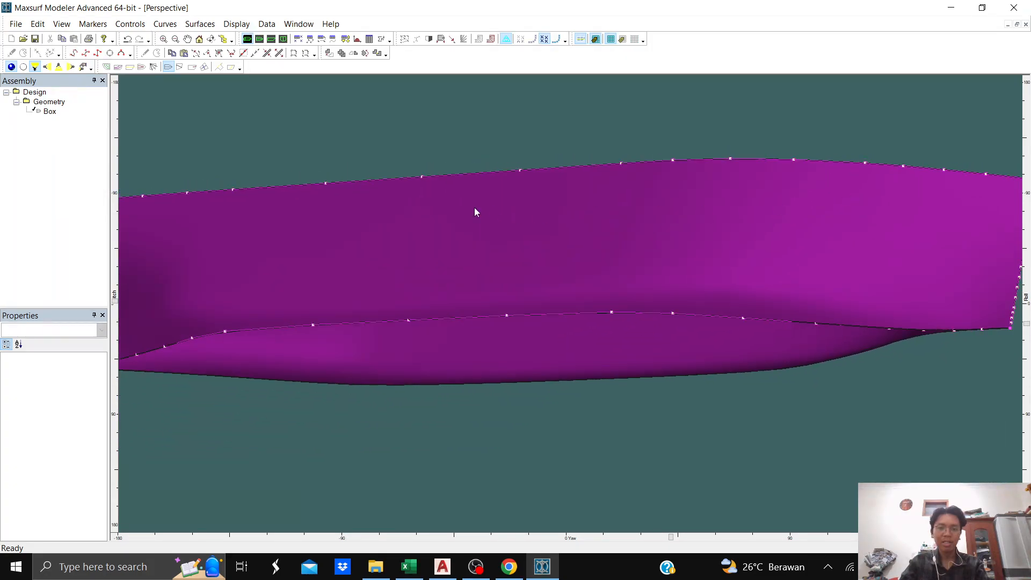
{"action": "middle_click_drag", "start_coordinate": [398, 210], "coordinate": [723, 192]}
{"action": "middle_click_drag", "start_coordinate": [420, 251], "coordinate": [454, 253]}
{"action": "left_click_drag", "start_coordinate": [345, 287], "coordinate": [449, 287]}
{"action": "left_click_drag", "start_coordinate": [209, 279], "coordinate": [784, 269]}
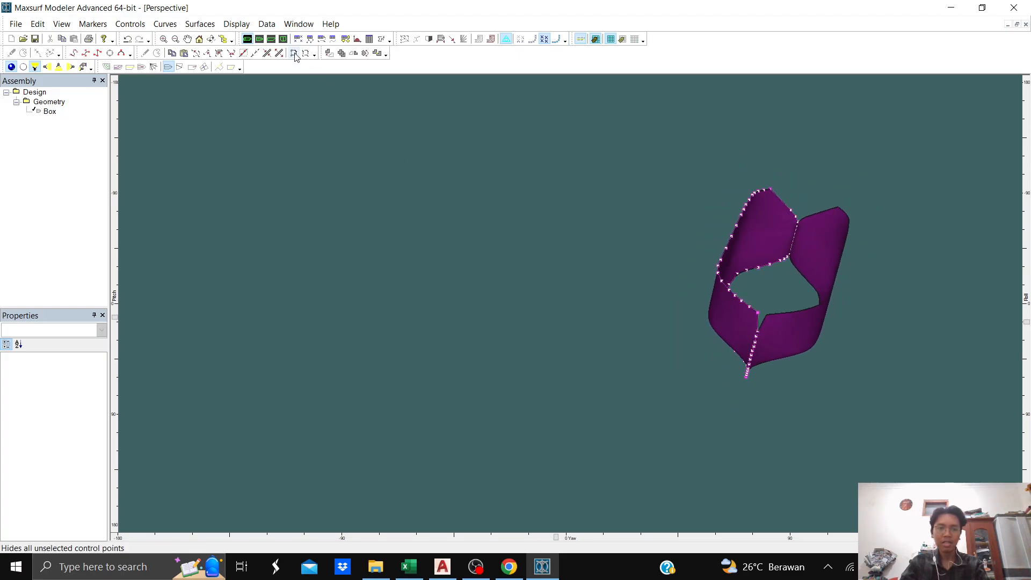
- Show the section, buttock and waterline contours again and examine the waterlines in the Plan view
{"action": "left_click", "coordinate": [263, 41]}
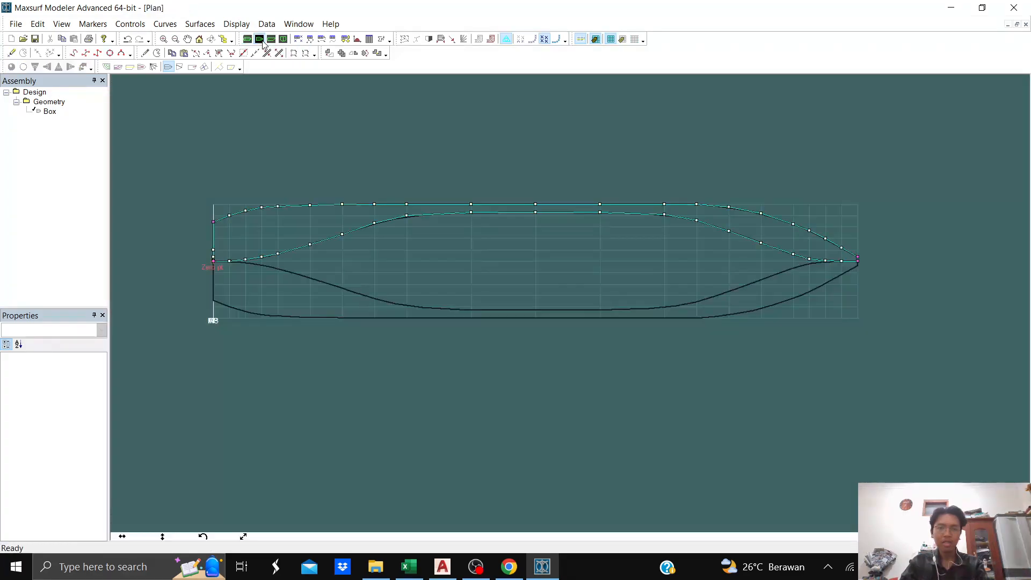
{"action": "left_click", "coordinate": [142, 70]}
{"action": "scroll", "coordinate": [318, 205], "scroll_direction": "down", "scroll_amount": 4}
{"action": "scroll", "coordinate": [263, 234], "scroll_direction": "up", "scroll_amount": 4}
{"action": "scroll", "coordinate": [352, 265], "scroll_direction": "down", "scroll_amount": 2}
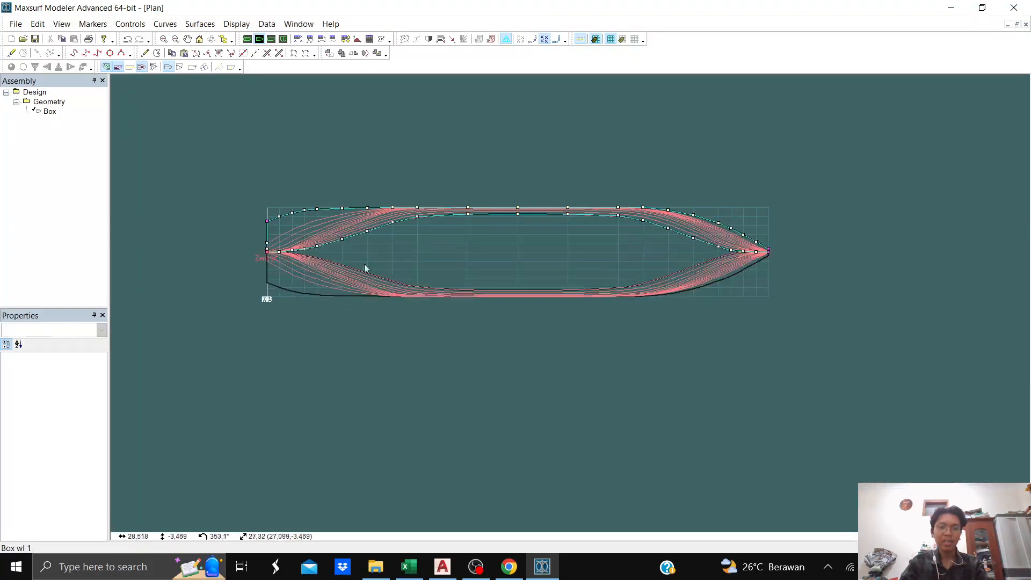
{"action": "scroll", "coordinate": [285, 145], "scroll_direction": "up", "scroll_amount": 1}
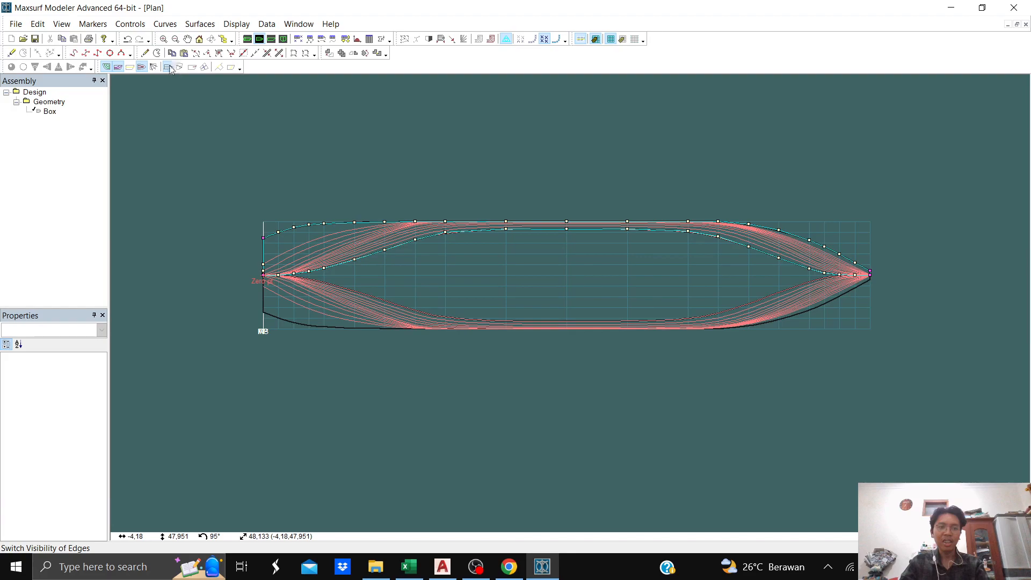
{"action": "left_click", "coordinate": [168, 68]}
{"action": "left_click", "coordinate": [170, 69]}
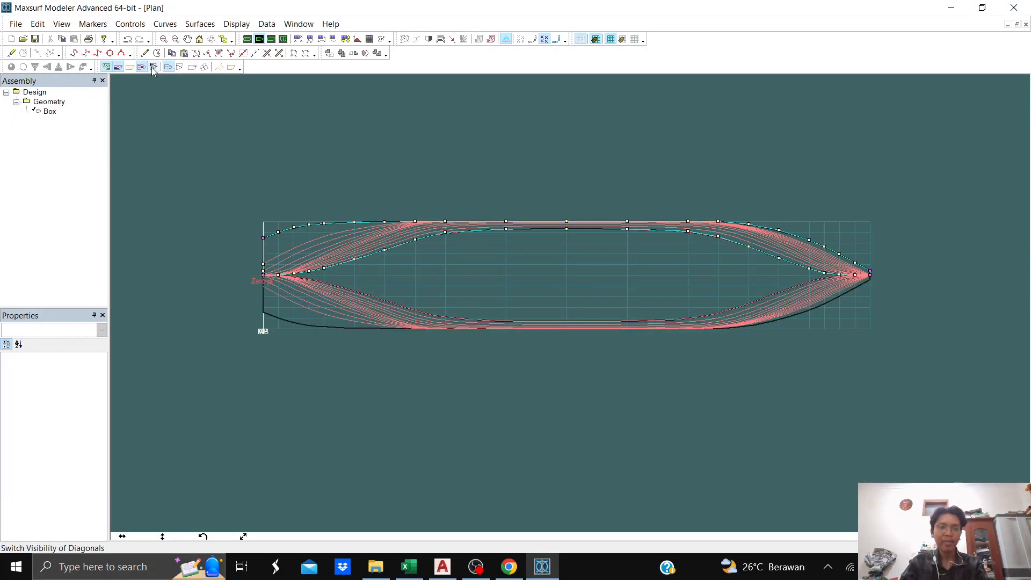
- Examine the hull's buttocks at the bow up close in the Profile view
{"action": "left_click", "coordinate": [275, 43]}
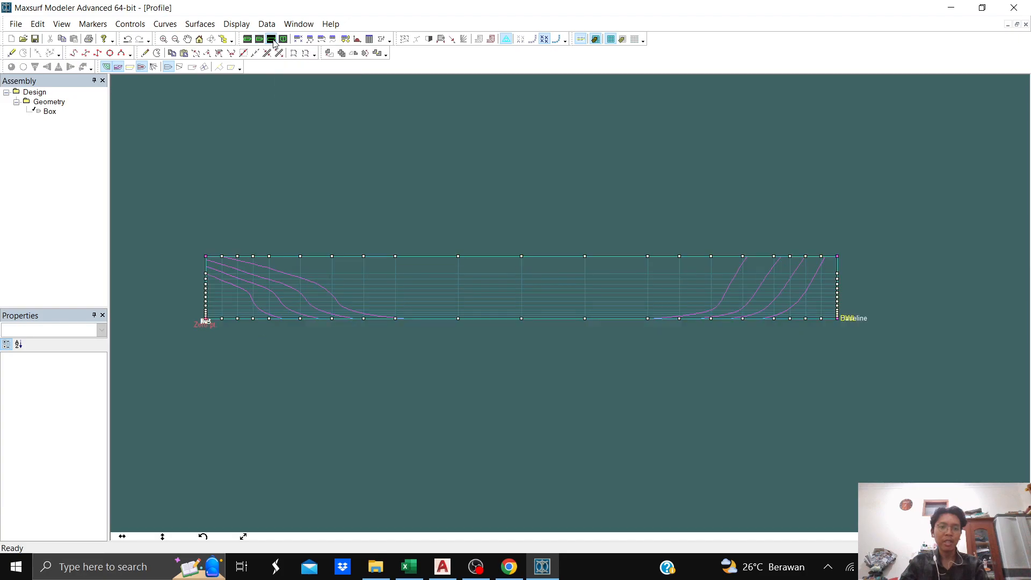
{"action": "scroll", "coordinate": [841, 317], "scroll_direction": "up", "scroll_amount": 5}
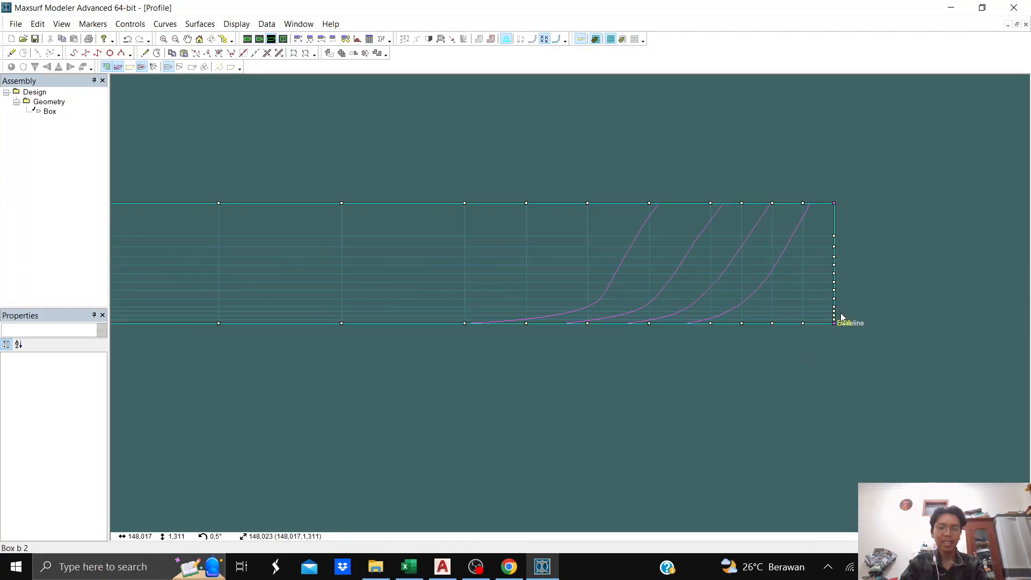
{"action": "scroll", "coordinate": [865, 295], "scroll_direction": "down", "scroll_amount": 3}
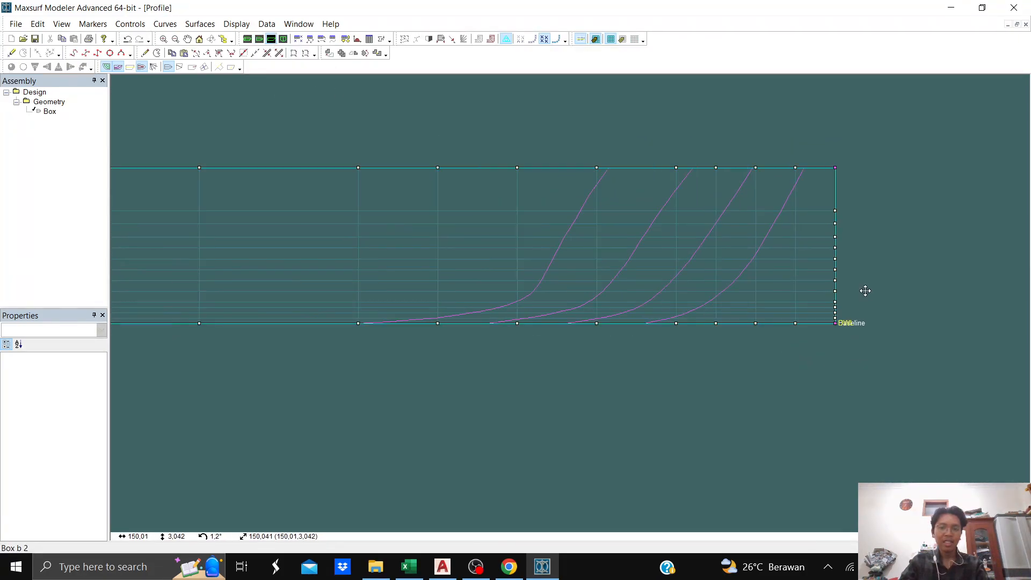
{"action": "scroll", "coordinate": [865, 281], "scroll_direction": "up", "scroll_amount": 1}
{"action": "middle_click_drag", "start_coordinate": [865, 280], "coordinate": [707, 278]}
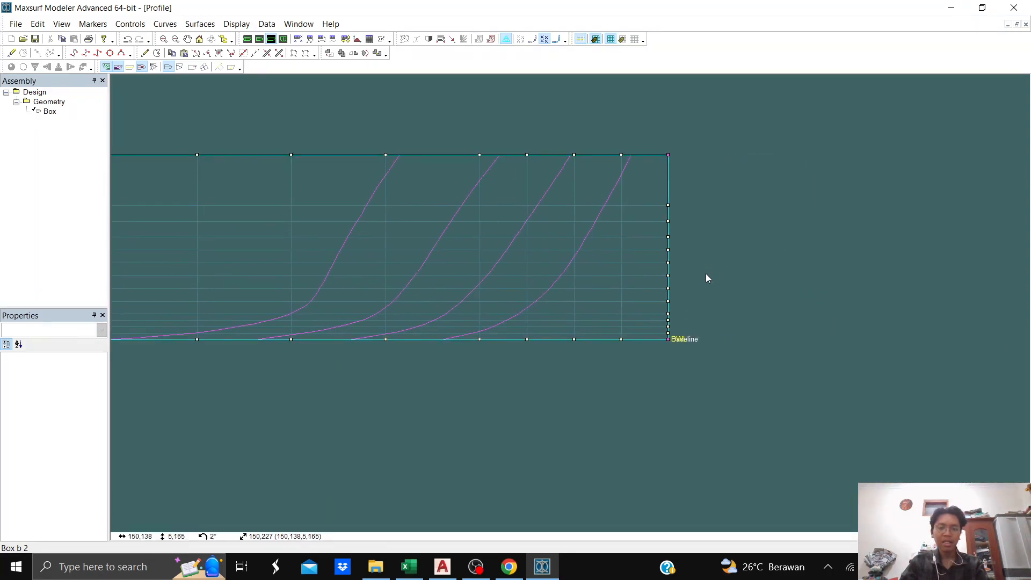
{"action": "scroll", "coordinate": [705, 272], "scroll_direction": "up", "scroll_amount": 1}
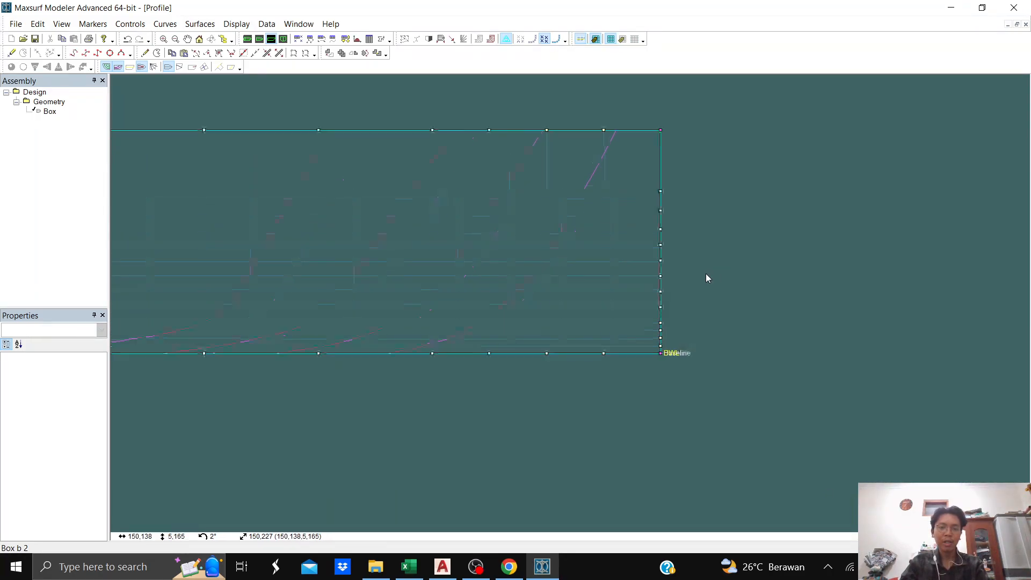
{"action": "middle_click_drag", "start_coordinate": [691, 221], "coordinate": [780, 274]}
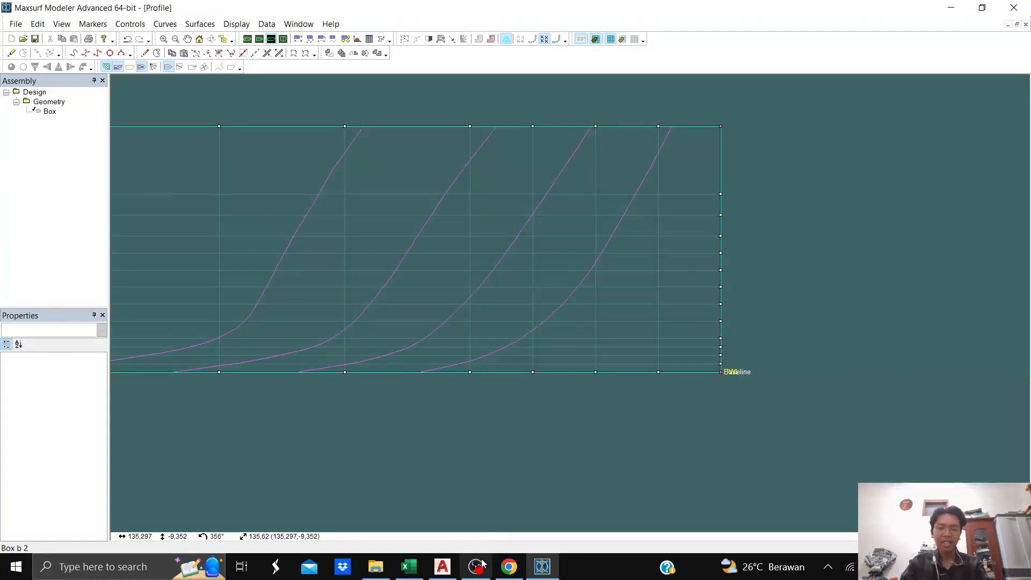
- Switch to LINESPLAN.dwg in AutoCAD and examine the stem curve and buttocks at the bow of the sheer plan
{"action": "mouse_move", "coordinate": [447, 568]}
{"action": "left_click", "coordinate": [450, 524]}
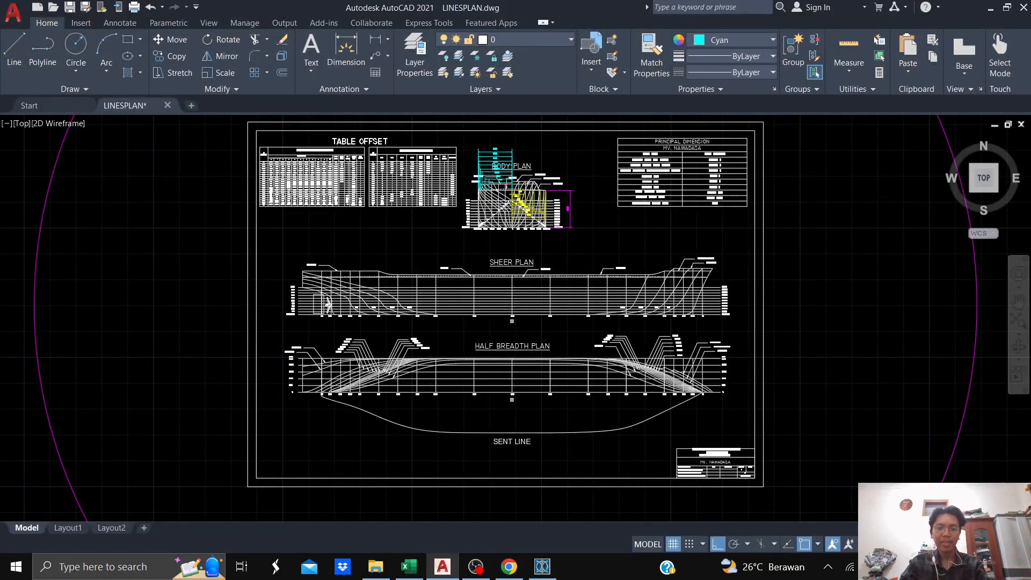
{"action": "scroll", "coordinate": [705, 282], "scroll_direction": "up", "scroll_amount": 4}
{"action": "scroll", "coordinate": [639, 217], "scroll_direction": "down", "scroll_amount": 4}
{"action": "scroll", "coordinate": [640, 217], "scroll_direction": "up", "scroll_amount": 6}
{"action": "scroll", "coordinate": [621, 249], "scroll_direction": "down", "scroll_amount": 2}
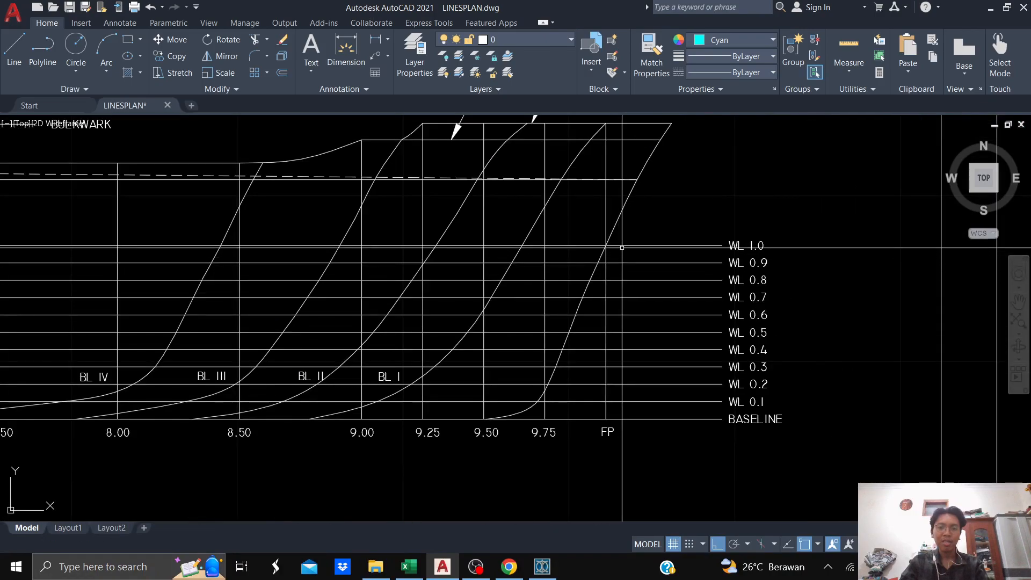
{"action": "left_click", "coordinate": [645, 172]}
{"action": "scroll", "coordinate": [666, 163], "scroll_direction": "down", "scroll_amount": 2}
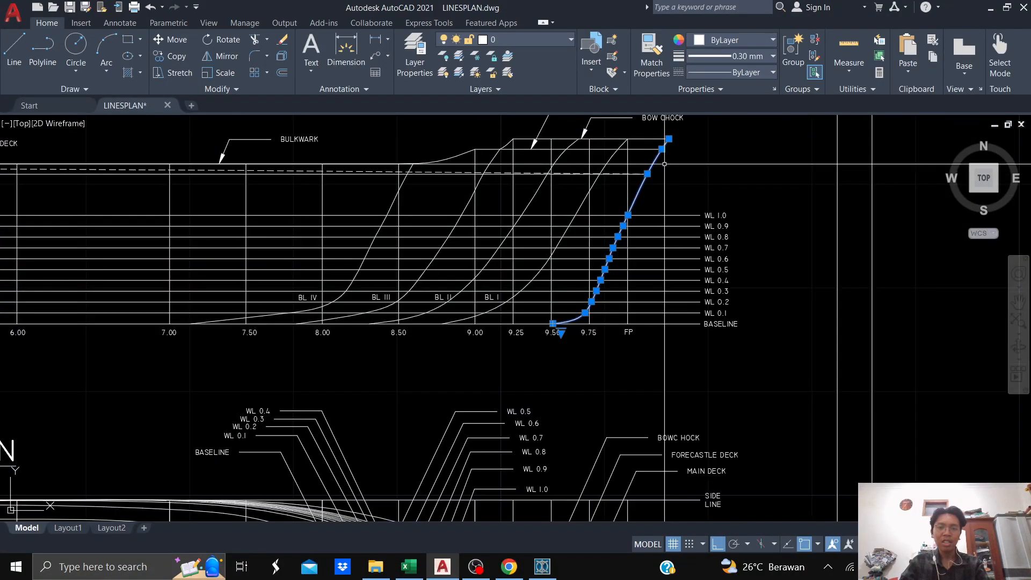
- Examine the stern profile in the sheer plan and look over the sheer plan with the yellow waterlines
{"action": "scroll", "coordinate": [460, 247], "scroll_direction": "down", "scroll_amount": 5}
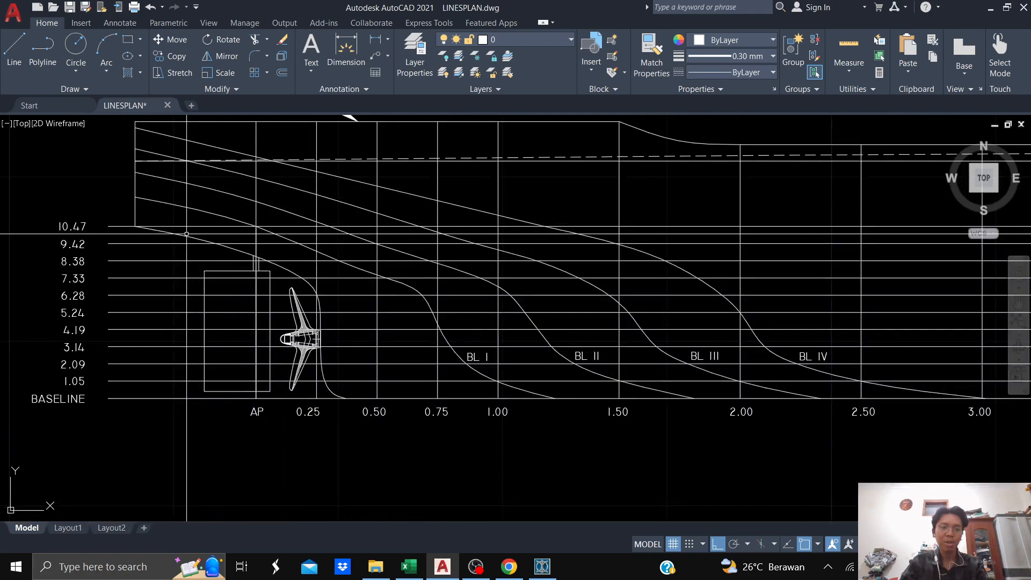
{"action": "left_click", "coordinate": [291, 279]}
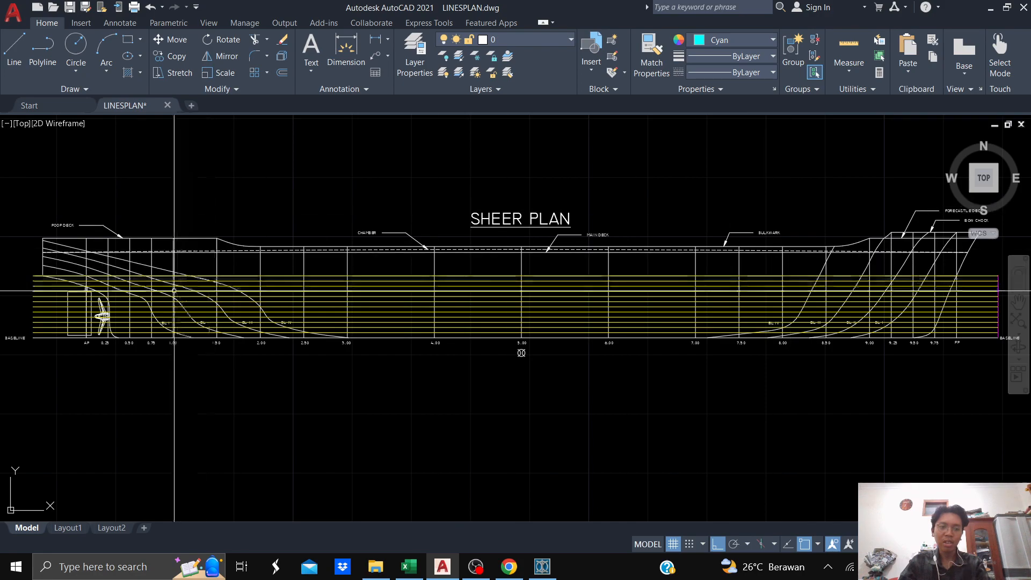
{"action": "middle_click_drag", "start_coordinate": [768, 220], "coordinate": [638, 212]}
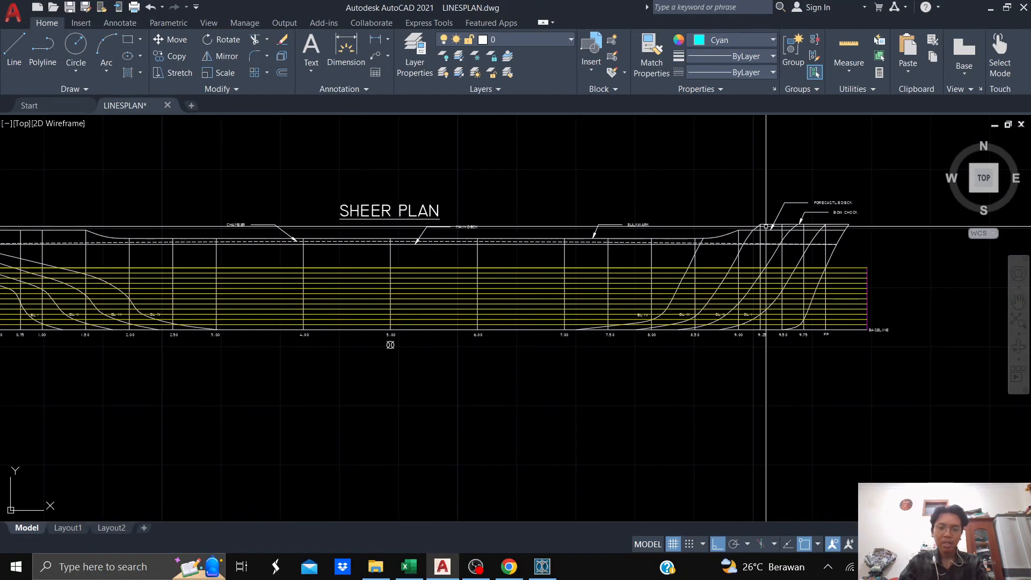
{"action": "middle_click_drag", "start_coordinate": [560, 192], "coordinate": [704, 218]}
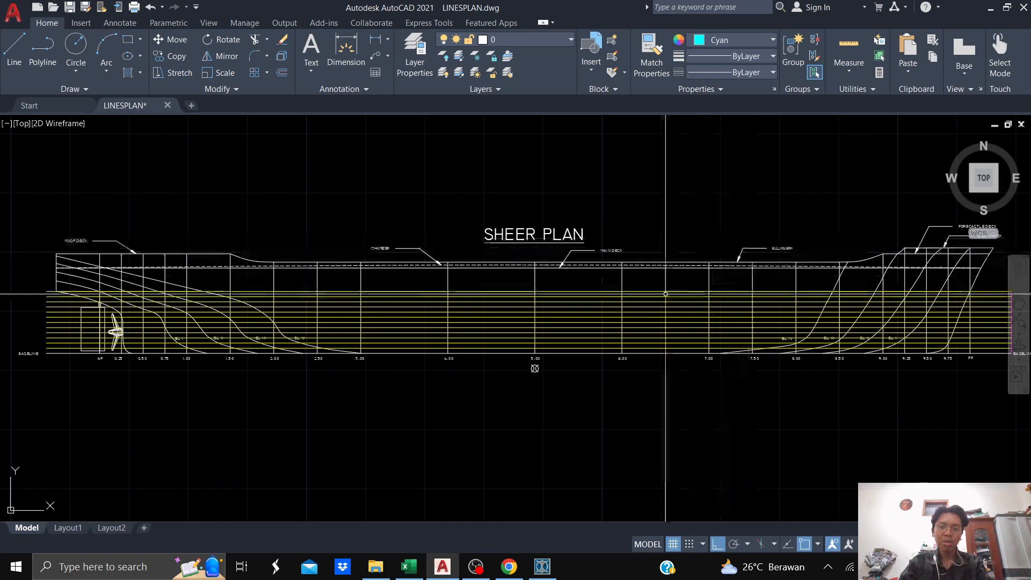
{"action": "key", "text": "Return"}
{"action": "scroll", "coordinate": [94, 365], "scroll_direction": "up", "scroll_amount": 5}
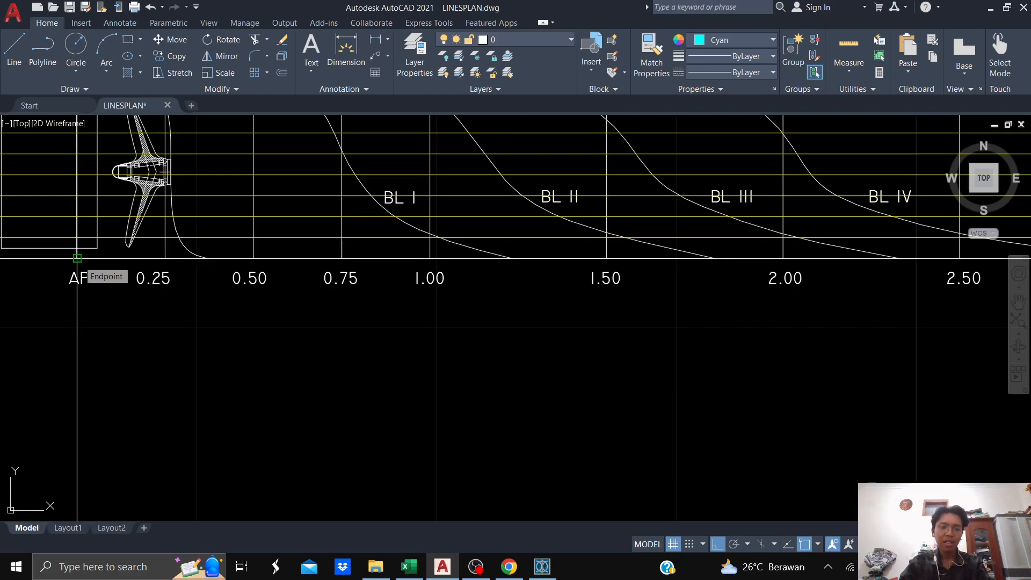
{"action": "left_click", "coordinate": [77, 258]}
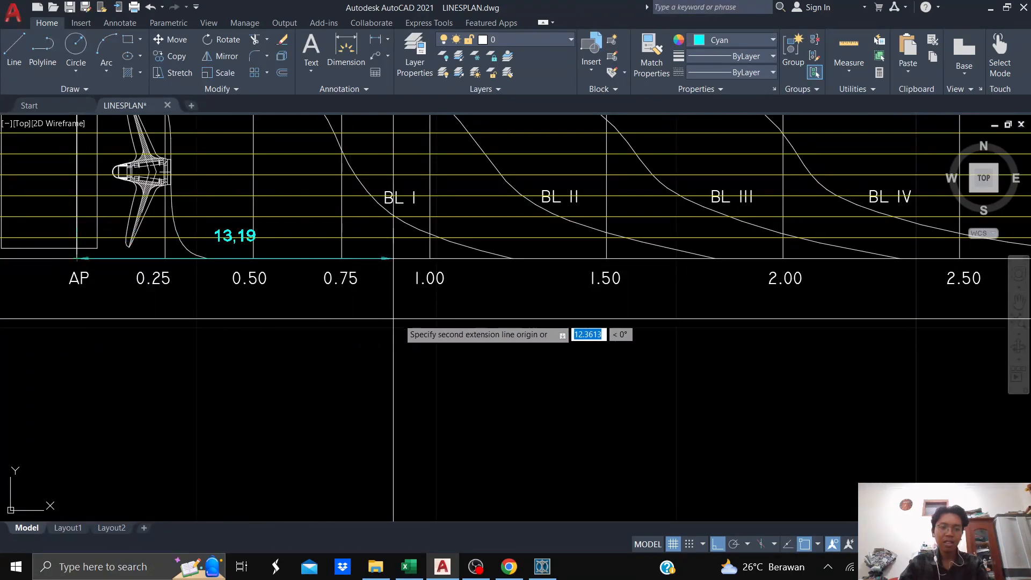
{"action": "scroll", "coordinate": [627, 320], "scroll_direction": "down", "scroll_amount": 4}
{"action": "middle_click_drag", "start_coordinate": [709, 346], "coordinate": [373, 349]}
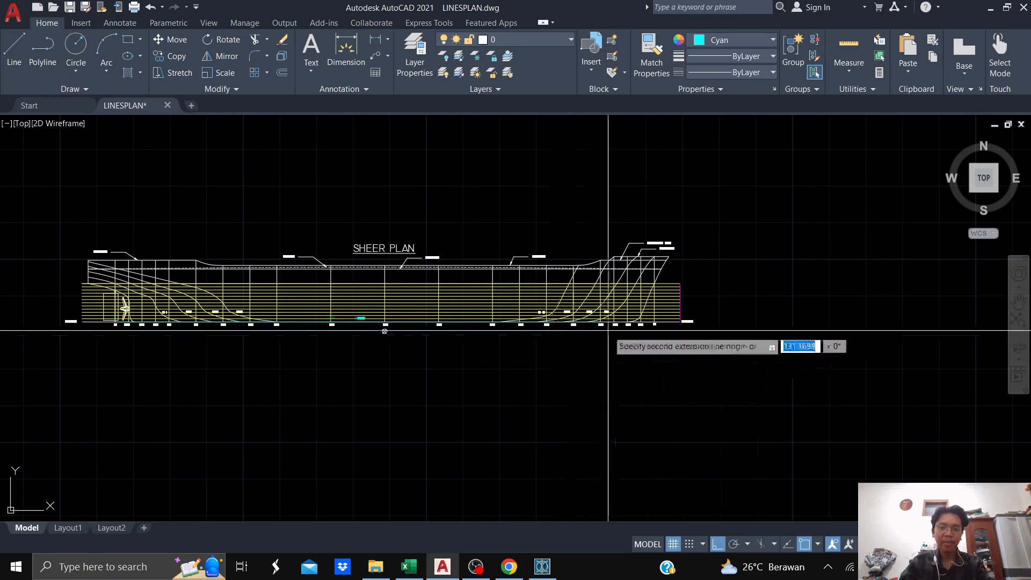
- Set the object colour to Magenta and dimension along the baseline from AP to the foot of the stem curve near station 9.50
{"action": "left_click", "coordinate": [730, 40]}
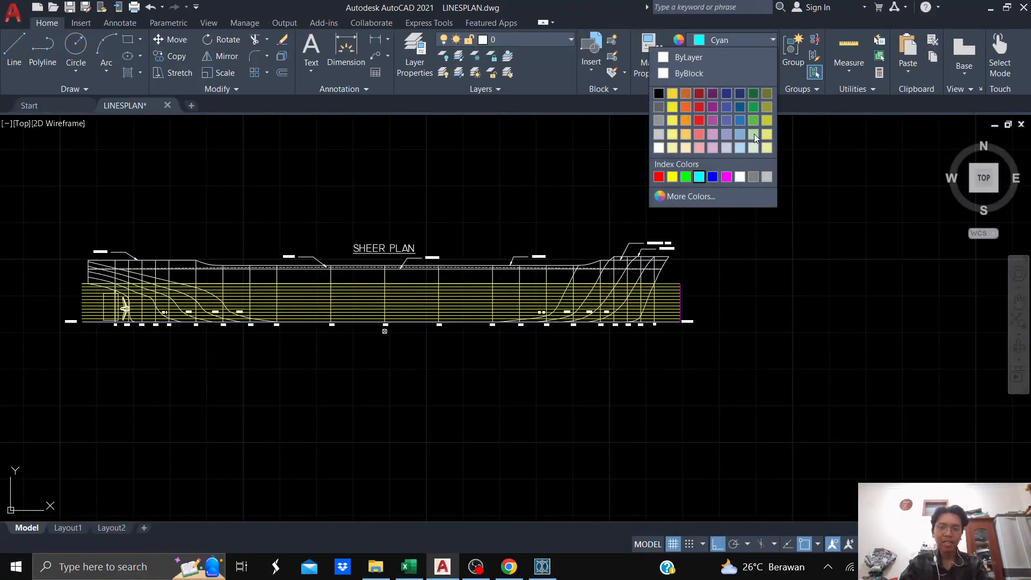
{"action": "left_click", "coordinate": [726, 177]}
{"action": "scroll", "coordinate": [116, 327], "scroll_direction": "up", "scroll_amount": 5}
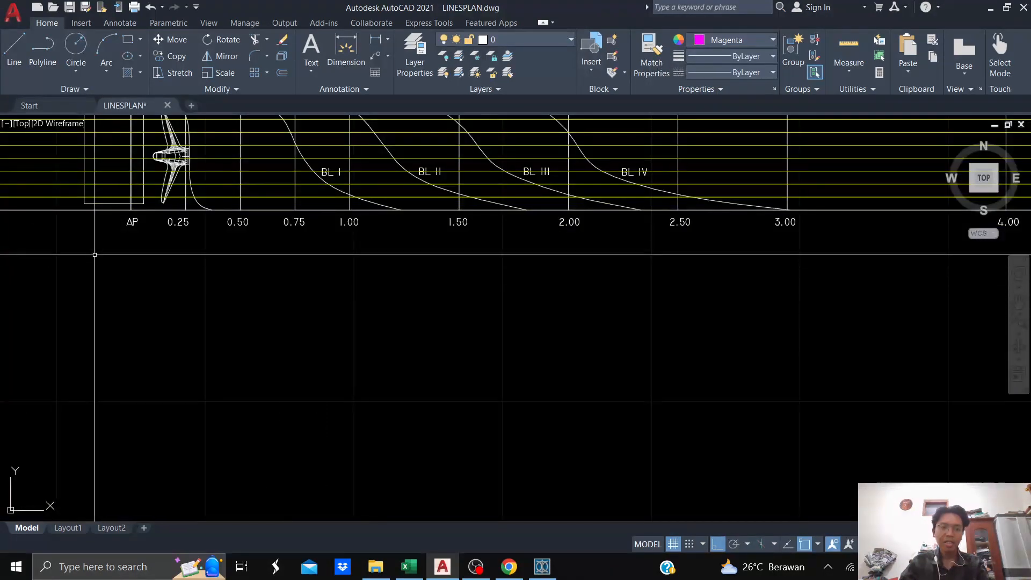
{"action": "left_click", "coordinate": [132, 210]}
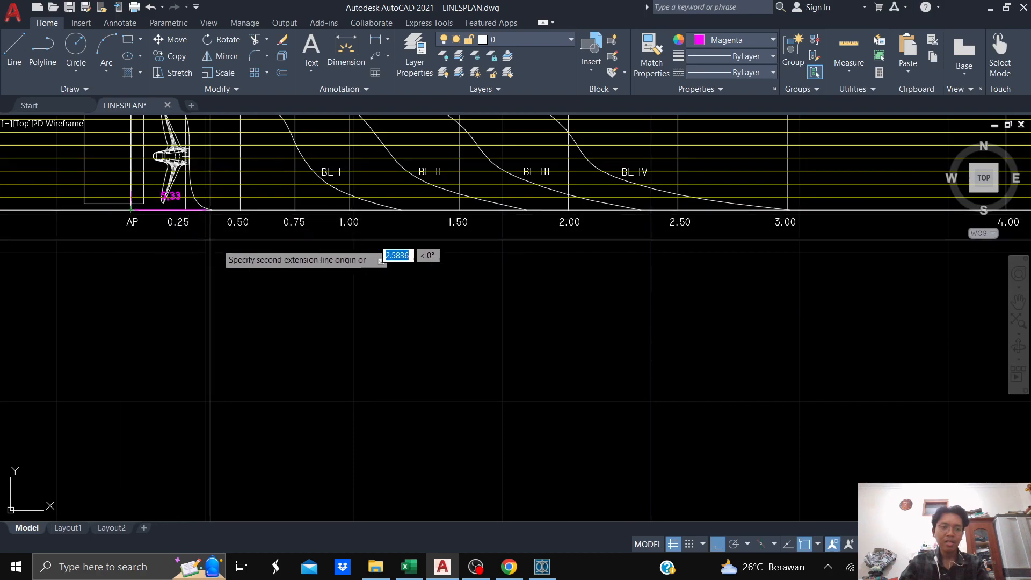
{"action": "scroll", "coordinate": [530, 292], "scroll_direction": "down", "scroll_amount": 5}
{"action": "scroll", "coordinate": [698, 274], "scroll_direction": "up", "scroll_amount": 4}
{"action": "scroll", "coordinate": [715, 277], "scroll_direction": "up", "scroll_amount": 12}
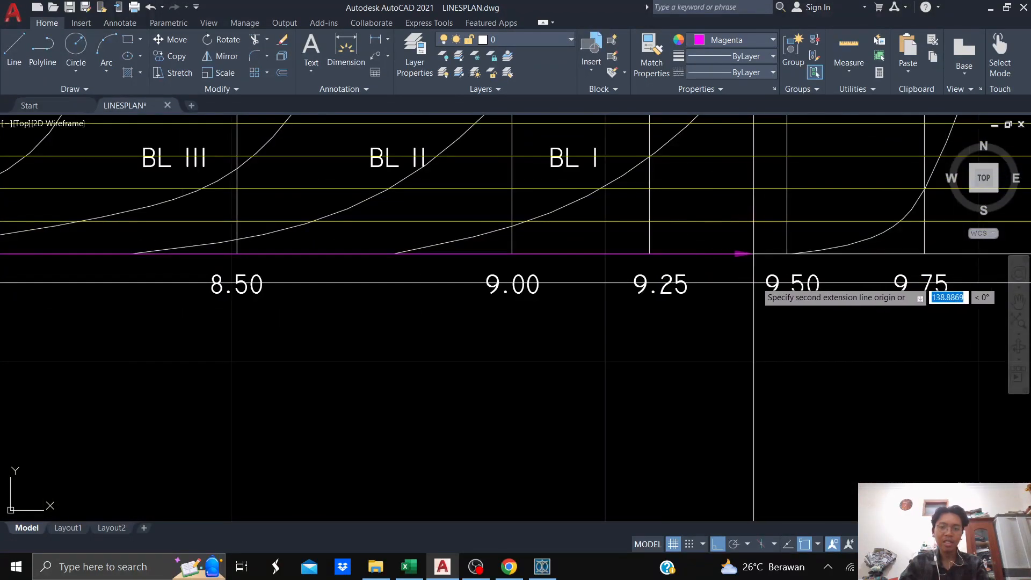
{"action": "scroll", "coordinate": [410, 331], "scroll_direction": "down", "scroll_amount": 6}
{"action": "scroll", "coordinate": [410, 331], "scroll_direction": "up", "scroll_amount": 5}
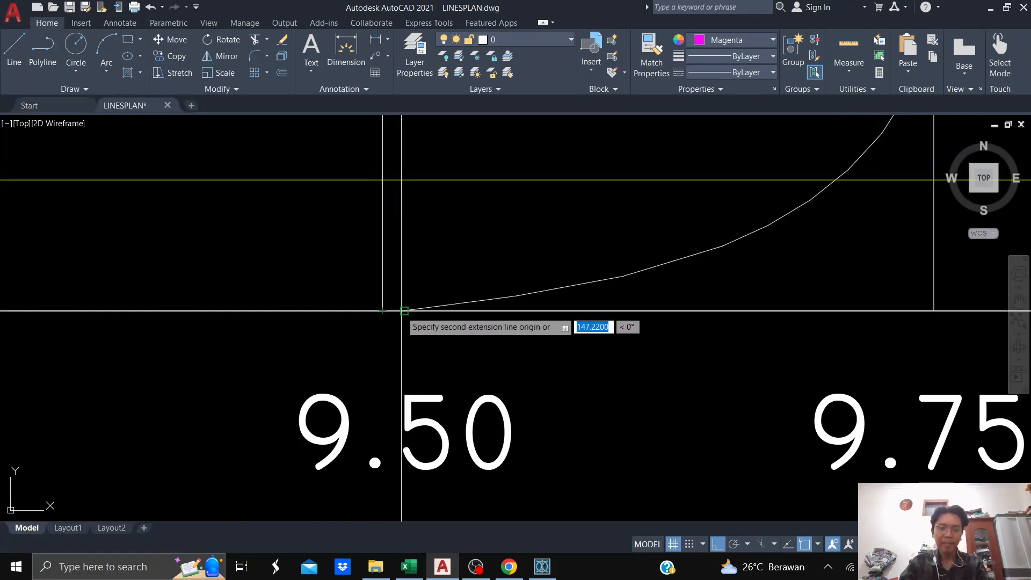
{"action": "scroll", "coordinate": [383, 309], "scroll_direction": "up", "scroll_amount": 6}
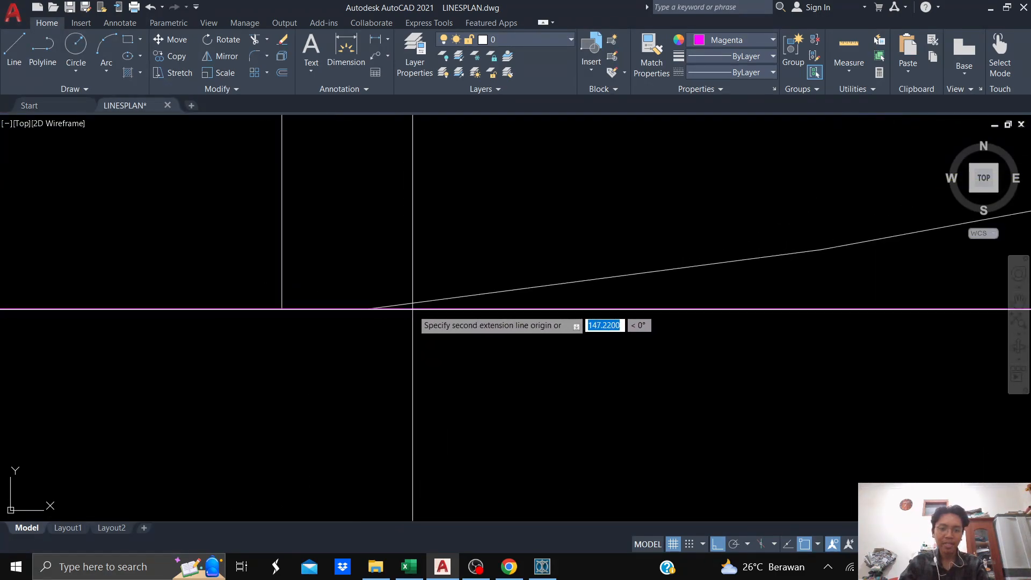
{"action": "left_click", "coordinate": [368, 309]}
{"action": "scroll", "coordinate": [368, 309], "scroll_direction": "down", "scroll_amount": 8}
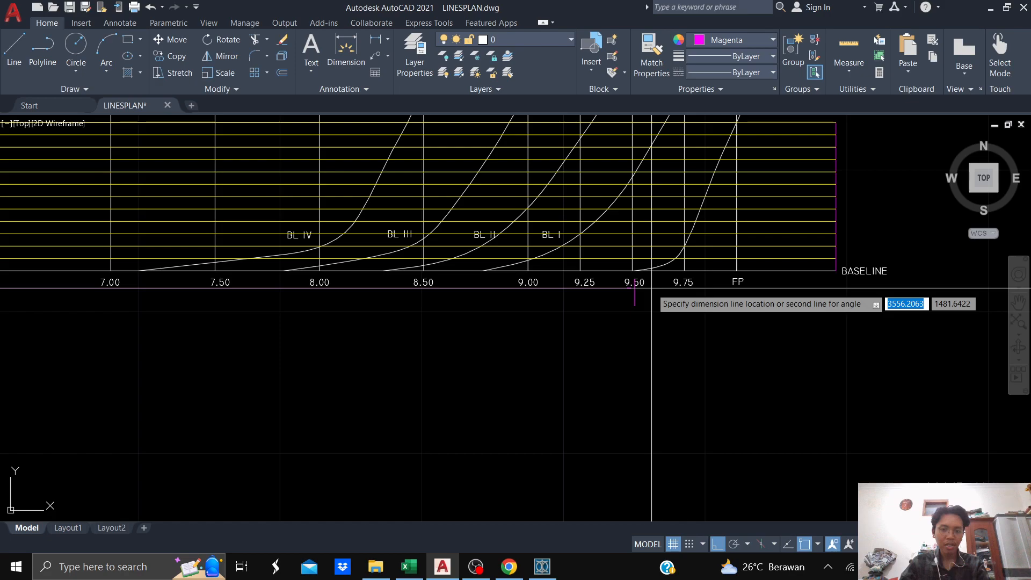
{"action": "left_click", "coordinate": [651, 289]}
- Read the new dimension, switch to Maxsurf Modeler and set the longitudinal position of the foremost baseline control point to 140 m
{"action": "scroll", "coordinate": [628, 285], "scroll_direction": "down", "scroll_amount": 6}
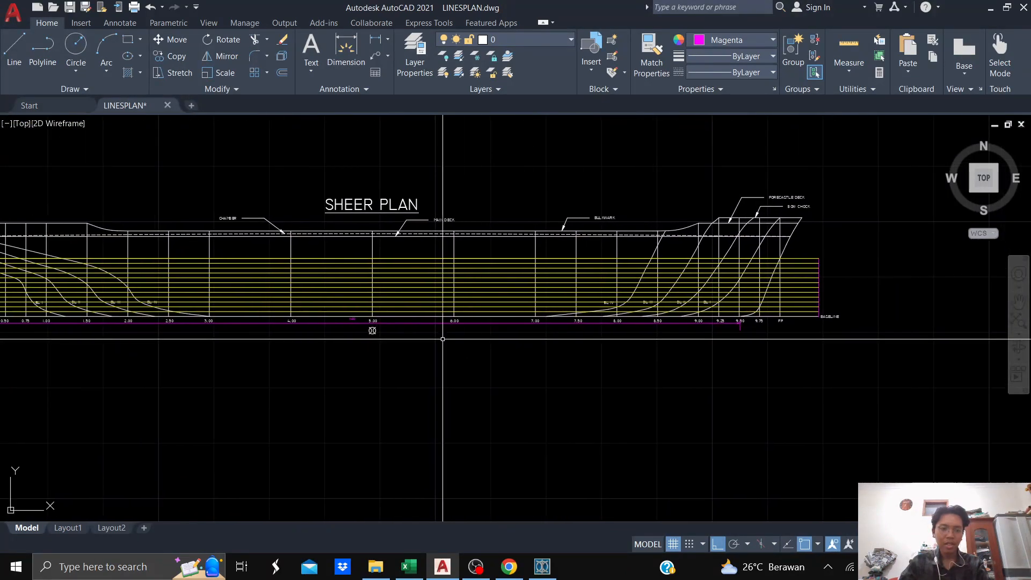
{"action": "scroll", "coordinate": [357, 321], "scroll_direction": "up", "scroll_amount": 10}
{"action": "middle_click_drag", "start_coordinate": [308, 308], "coordinate": [434, 307]}
{"action": "scroll", "coordinate": [434, 306], "scroll_direction": "down", "scroll_amount": 2}
{"action": "scroll", "coordinate": [435, 307], "scroll_direction": "down", "scroll_amount": 2}
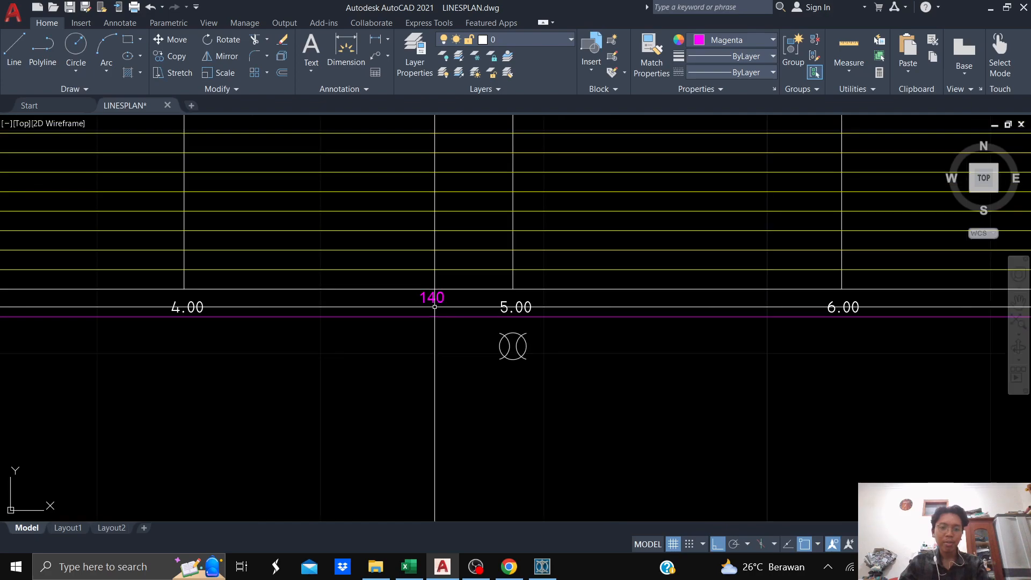
{"action": "left_click", "coordinate": [544, 569]}
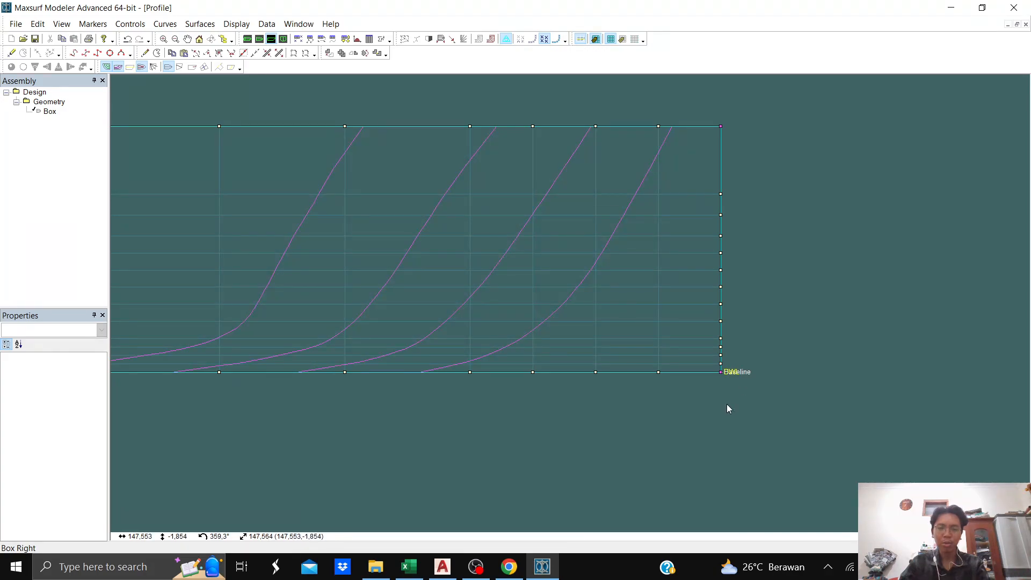
{"action": "scroll", "coordinate": [728, 409], "scroll_direction": "up", "scroll_amount": 4}
{"action": "scroll", "coordinate": [728, 409], "scroll_direction": "down", "scroll_amount": 3}
{"action": "scroll", "coordinate": [727, 409], "scroll_direction": "up", "scroll_amount": 4}
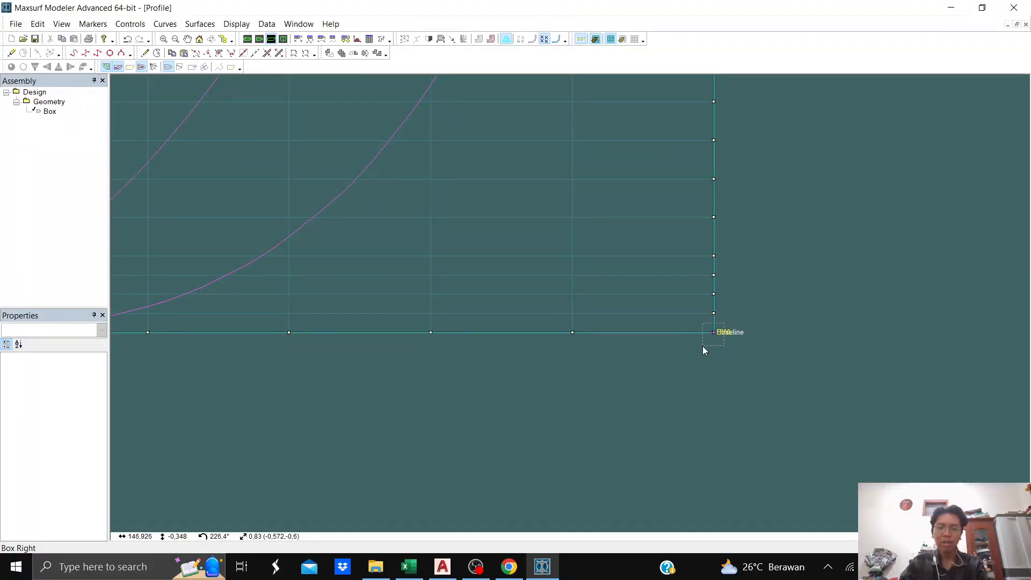
{"action": "left_click_drag", "start_coordinate": [703, 346], "coordinate": [702, 346]}
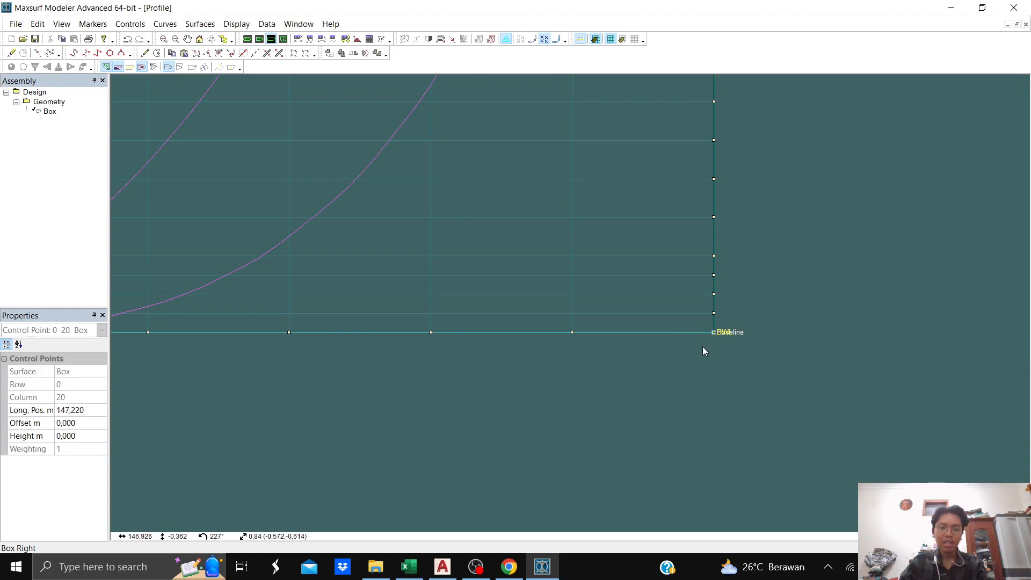
{"action": "double_click", "coordinate": [714, 333]}
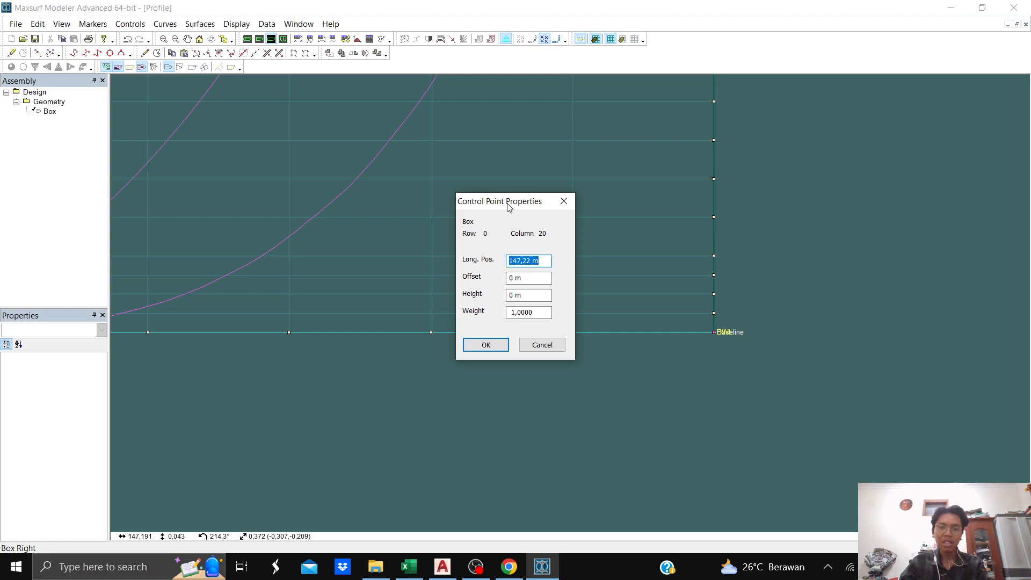
{"action": "left_click_drag", "start_coordinate": [509, 208], "coordinate": [502, 209]}
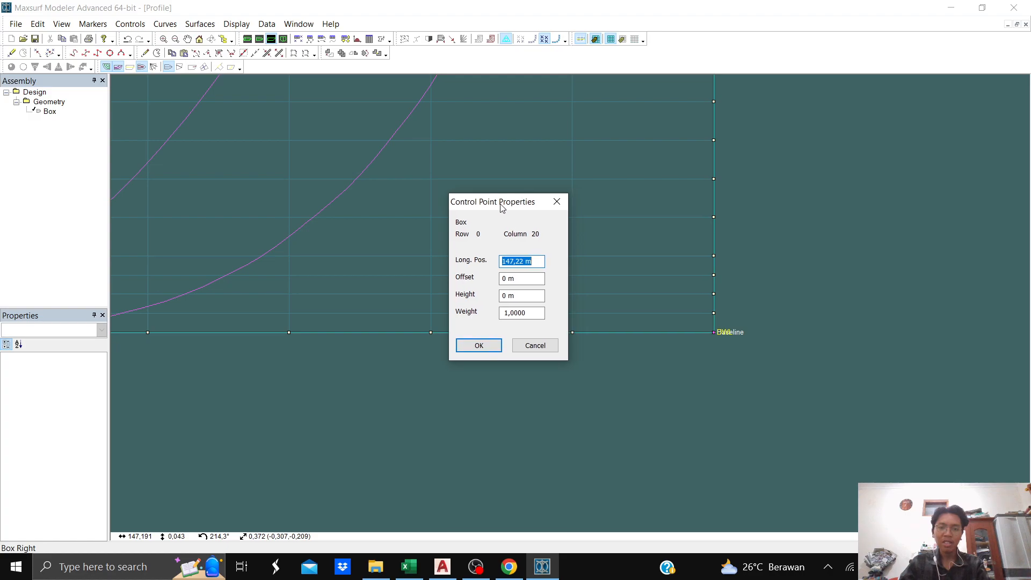
{"action": "left_click", "coordinate": [521, 261]}
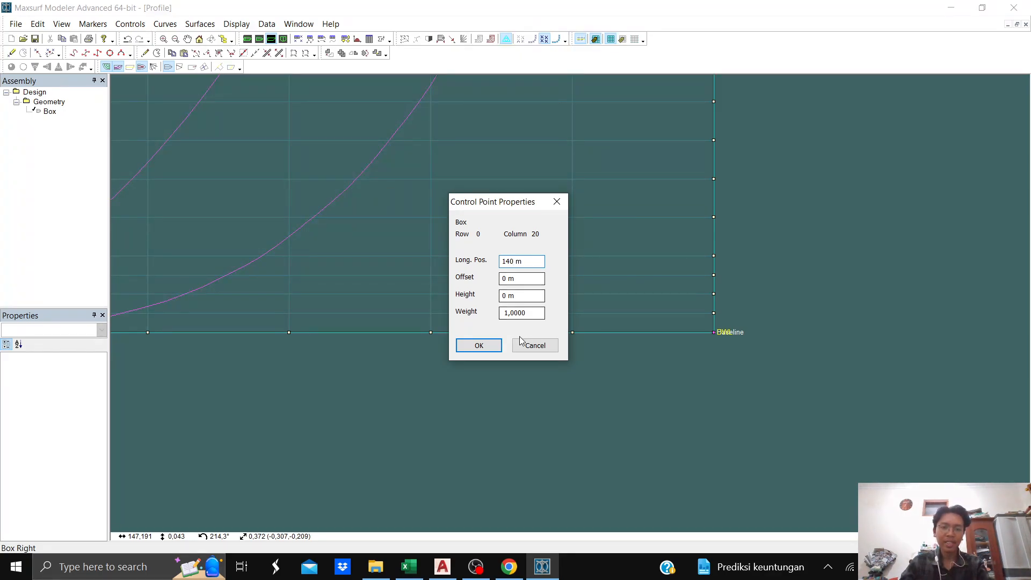
{"action": "left_click", "coordinate": [487, 348]}
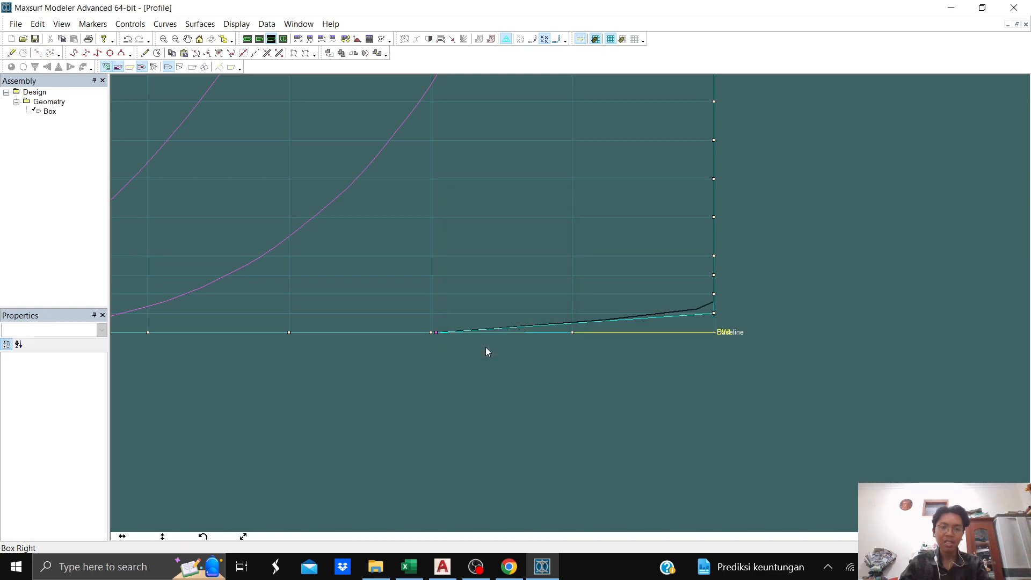
- Examine the reshaped lower bow edge and the control points along the baseline in the Profile view
{"action": "scroll", "coordinate": [781, 324], "scroll_direction": "down", "scroll_amount": 2}
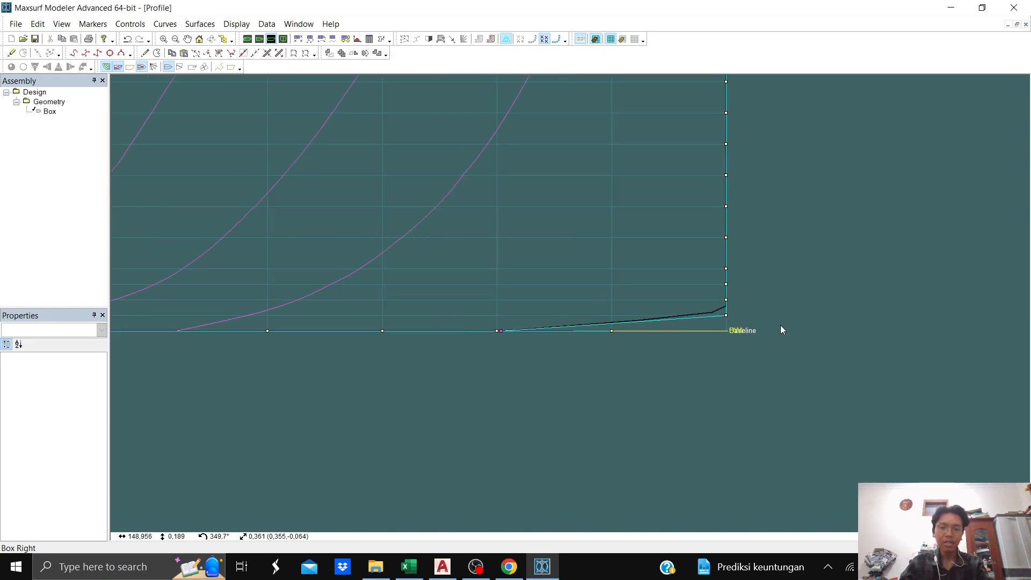
{"action": "scroll", "coordinate": [717, 336], "scroll_direction": "up", "scroll_amount": 4}
{"action": "scroll", "coordinate": [733, 337], "scroll_direction": "up", "scroll_amount": 3}
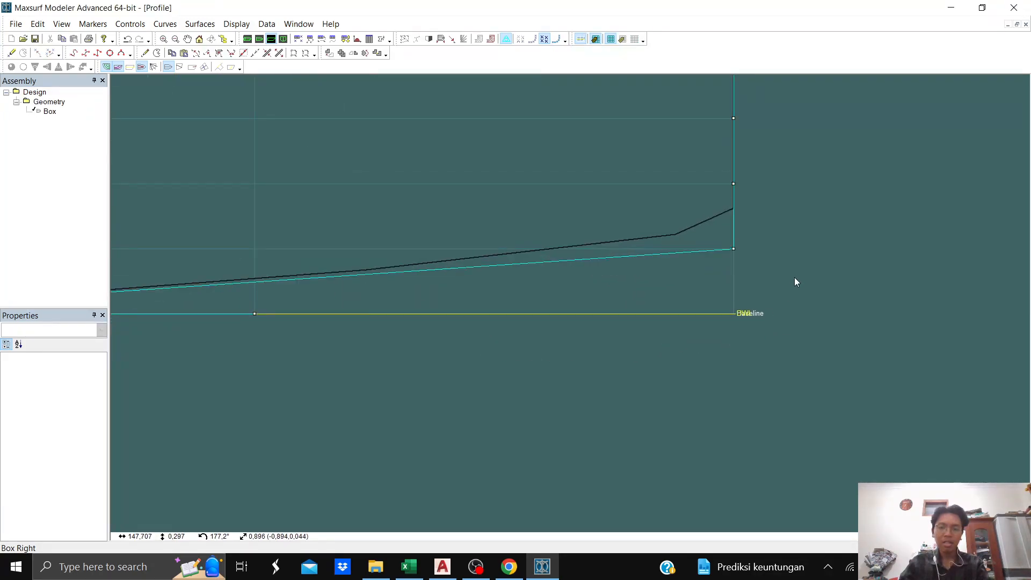
{"action": "left_click_drag", "start_coordinate": [719, 344], "coordinate": [720, 344]}
{"action": "middle_click_drag", "start_coordinate": [327, 357], "coordinate": [594, 324]}
{"action": "scroll", "coordinate": [595, 324], "scroll_direction": "down", "scroll_amount": 1}
{"action": "scroll", "coordinate": [500, 335], "scroll_direction": "down", "scroll_amount": 1}
{"action": "middle_click_drag", "start_coordinate": [488, 348], "coordinate": [631, 327]}
{"action": "scroll", "coordinate": [652, 275], "scroll_direction": "up", "scroll_amount": 2}
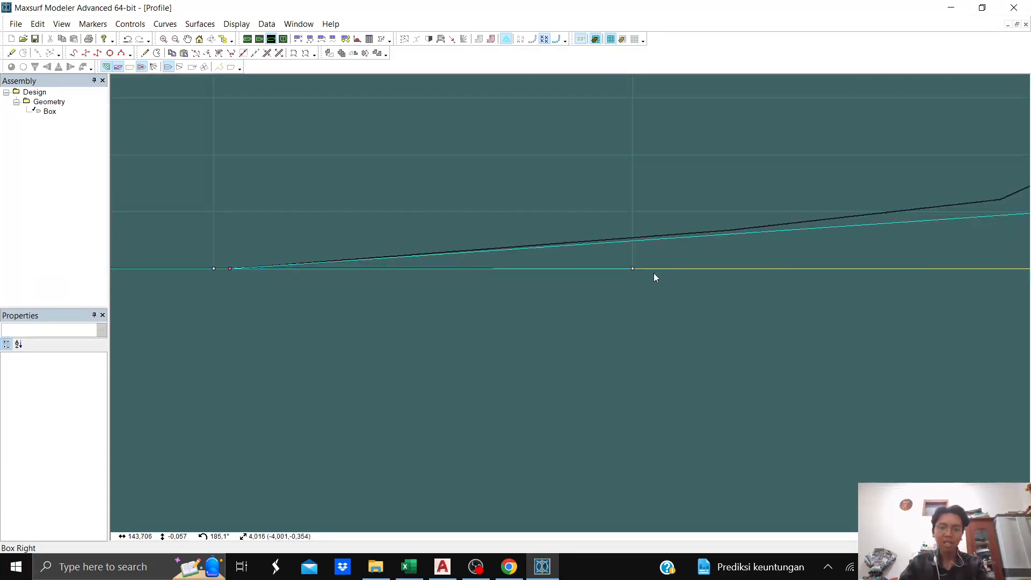
{"action": "left_click_drag", "start_coordinate": [617, 280], "coordinate": [615, 282]}
{"action": "scroll", "coordinate": [621, 289], "scroll_direction": "down", "scroll_amount": 3}
{"action": "middle_click_drag", "start_coordinate": [710, 323], "coordinate": [640, 324]}
{"action": "scroll", "coordinate": [640, 324], "scroll_direction": "down", "scroll_amount": 1}
{"action": "scroll", "coordinate": [837, 295], "scroll_direction": "up", "scroll_amount": 2}
{"action": "left_click", "coordinate": [936, 265]}
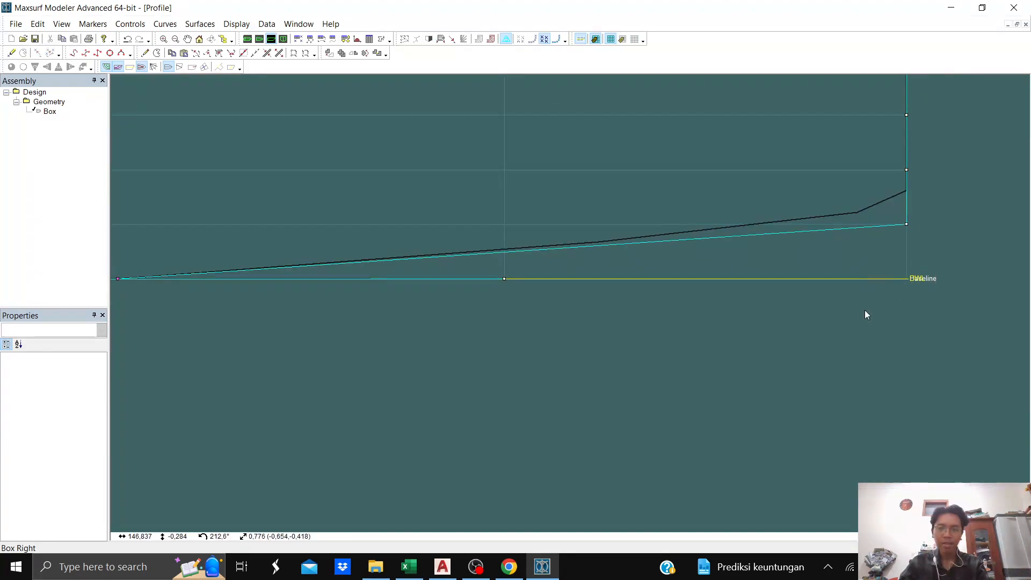
- Set the longitudinal position of the baseline control point in column 19 to 140 m
{"action": "scroll", "coordinate": [444, 319], "scroll_direction": "down", "scroll_amount": 1}
{"action": "middle_click_drag", "start_coordinate": [445, 318], "coordinate": [674, 308]}
{"action": "scroll", "coordinate": [698, 301], "scroll_direction": "up", "scroll_amount": 5}
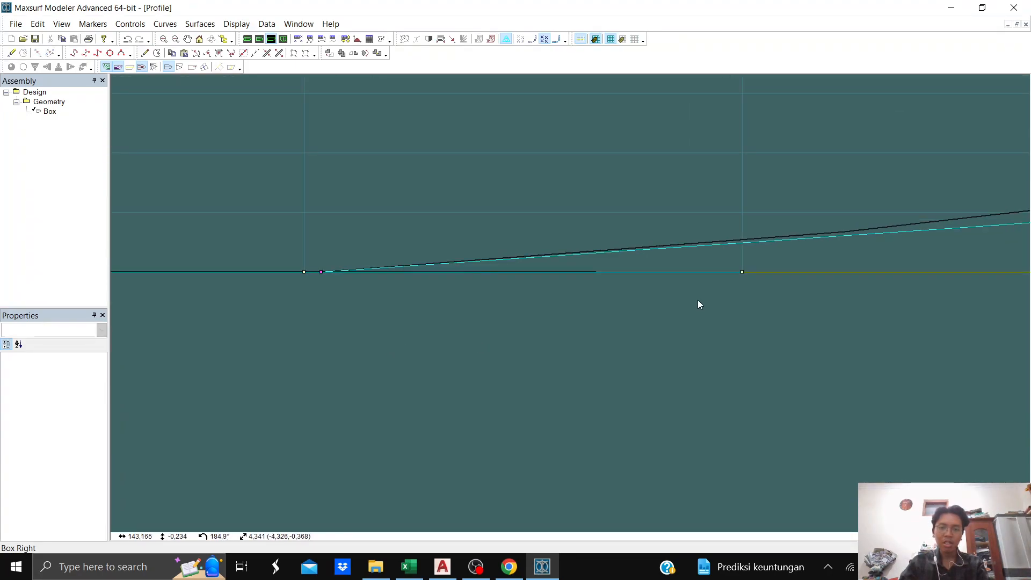
{"action": "left_click_drag", "start_coordinate": [696, 301], "coordinate": [728, 294]}
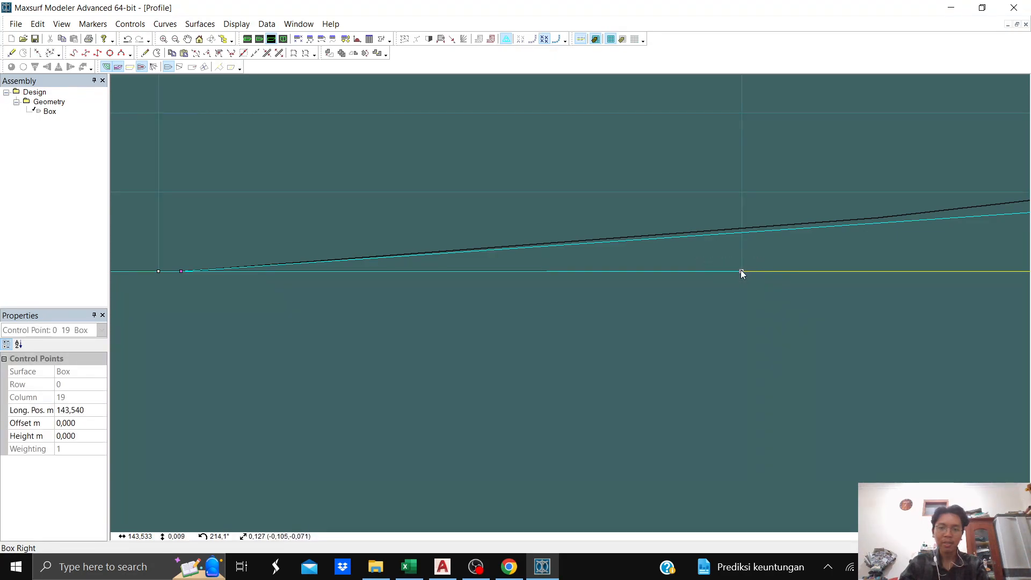
{"action": "double_click", "coordinate": [740, 270]}
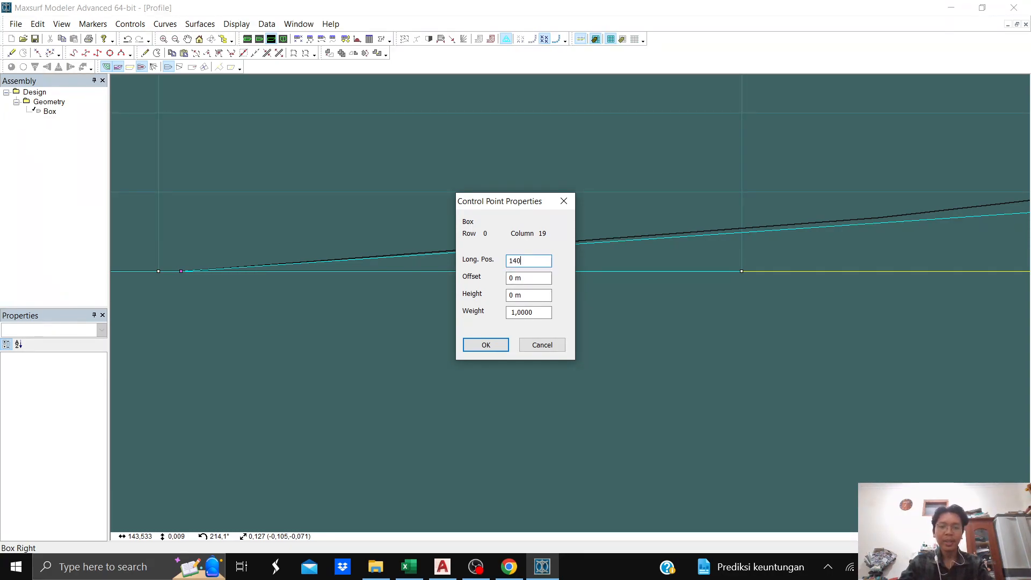
{"action": "left_click", "coordinate": [501, 346]}
{"action": "scroll", "coordinate": [419, 333], "scroll_direction": "down", "scroll_amount": 1}
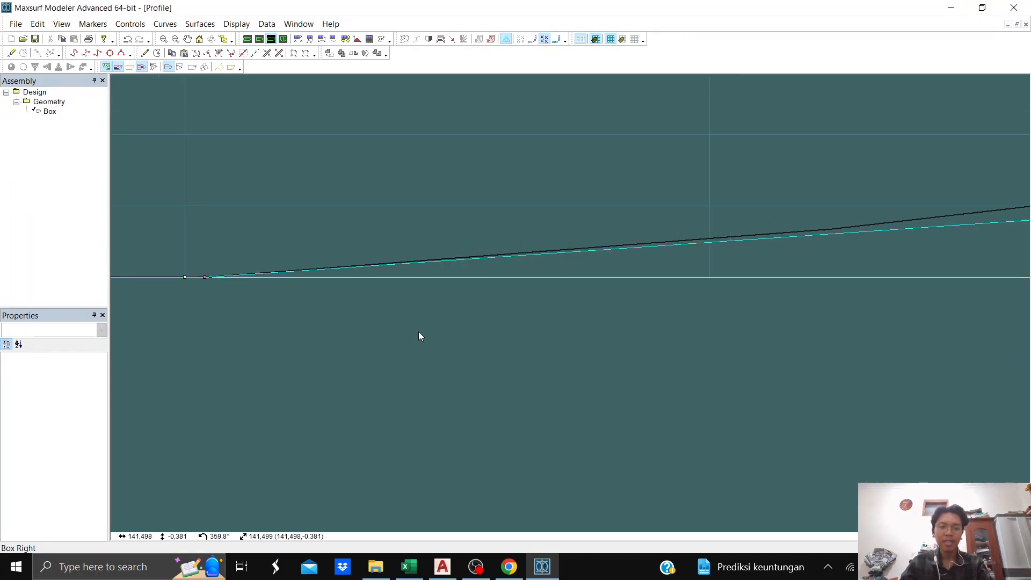
{"action": "scroll", "coordinate": [386, 333], "scroll_direction": "down", "scroll_amount": 1}
{"action": "scroll", "coordinate": [621, 320], "scroll_direction": "down", "scroll_amount": 1}
{"action": "scroll", "coordinate": [675, 307], "scroll_direction": "down", "scroll_amount": 1}
{"action": "scroll", "coordinate": [674, 305], "scroll_direction": "down", "scroll_amount": 3}
{"action": "scroll", "coordinate": [674, 306], "scroll_direction": "up", "scroll_amount": 1}
{"action": "middle_click_drag", "start_coordinate": [674, 306], "coordinate": [632, 386]}
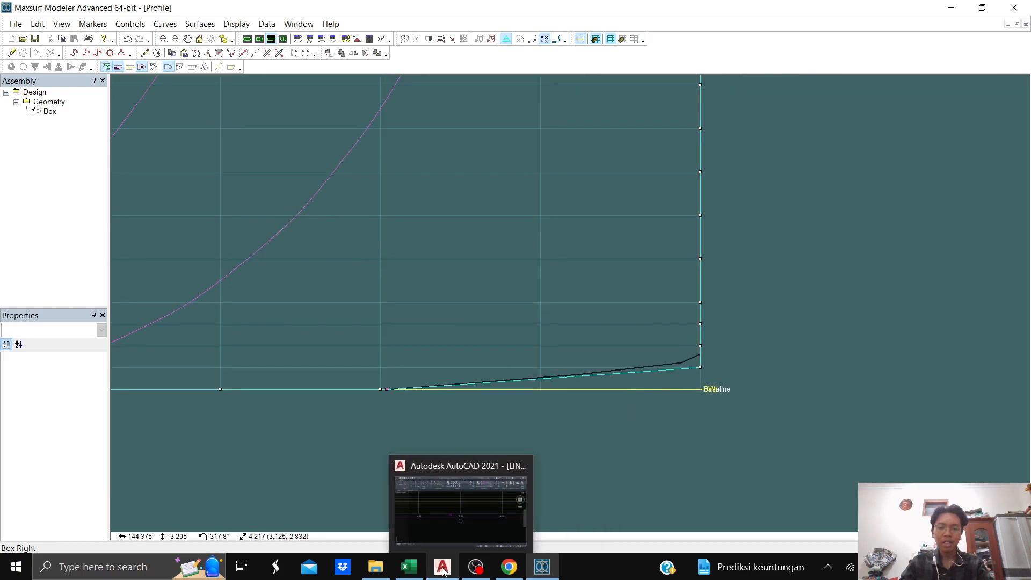
- Switch to AutoCAD and use DIMBASE to dimension from AP to the stem's intersections with the first two waterlines above the baseline
{"action": "left_click", "coordinate": [457, 501]}
{"action": "scroll", "coordinate": [554, 416], "scroll_direction": "down", "scroll_amount": 2}
{"action": "middle_click_drag", "start_coordinate": [644, 409], "coordinate": [451, 352]}
{"action": "scroll", "coordinate": [451, 352], "scroll_direction": "down", "scroll_amount": 1}
{"action": "scroll", "coordinate": [763, 341], "scroll_direction": "up", "scroll_amount": 5}
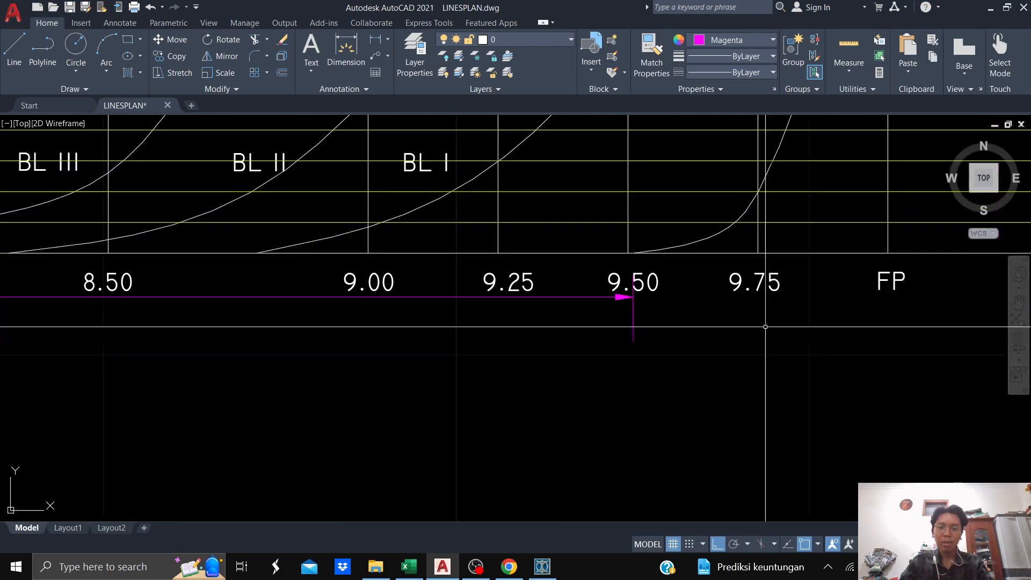
{"action": "scroll", "coordinate": [772, 246], "scroll_direction": "down", "scroll_amount": 2}
{"action": "middle_click_drag", "start_coordinate": [771, 246], "coordinate": [644, 297]}
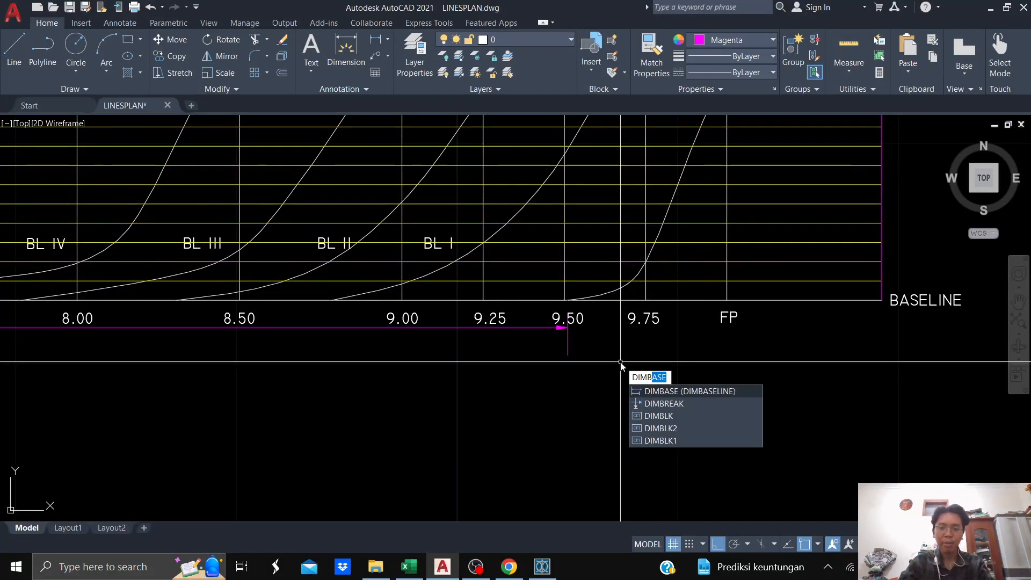
{"action": "key", "text": "Return"}
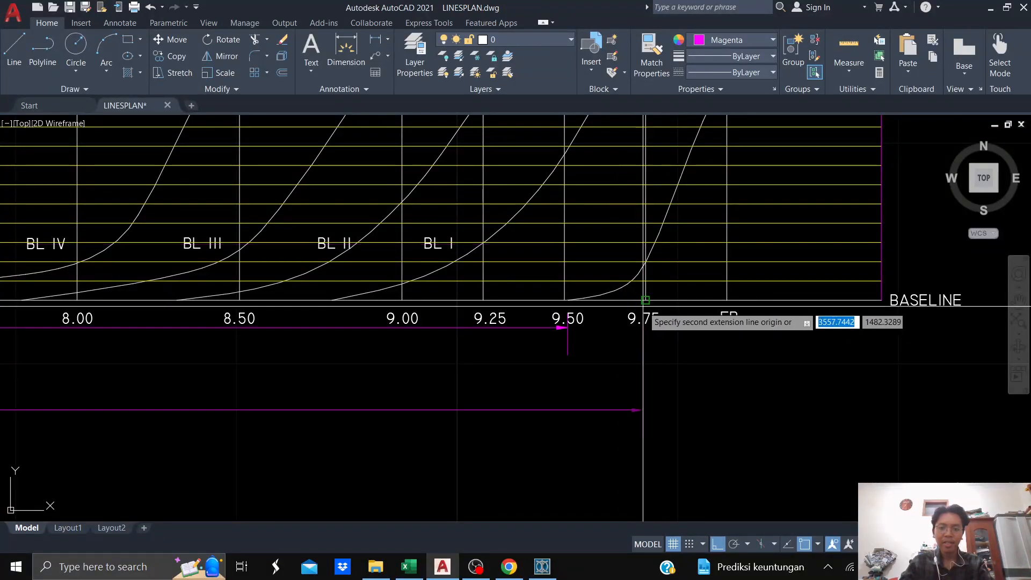
{"action": "scroll", "coordinate": [644, 305], "scroll_direction": "up", "scroll_amount": 5}
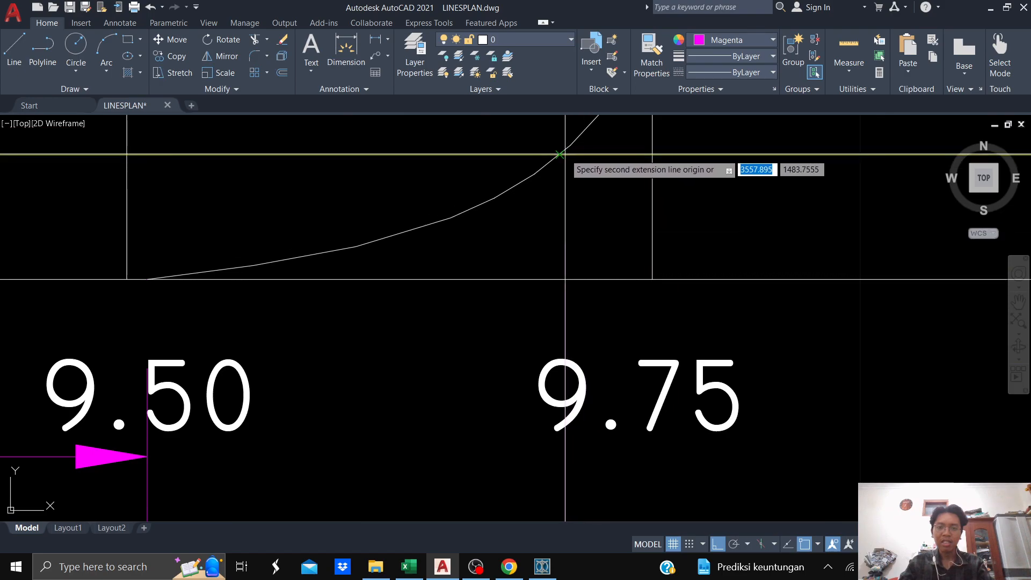
{"action": "scroll", "coordinate": [559, 154], "scroll_direction": "down", "scroll_amount": 5}
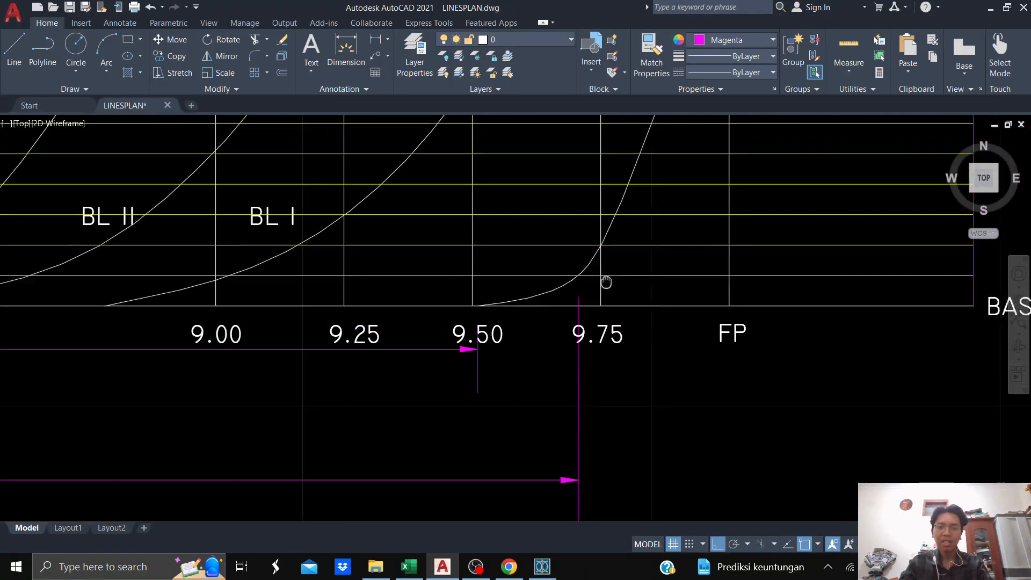
{"action": "scroll", "coordinate": [581, 299], "scroll_direction": "up", "scroll_amount": 6}
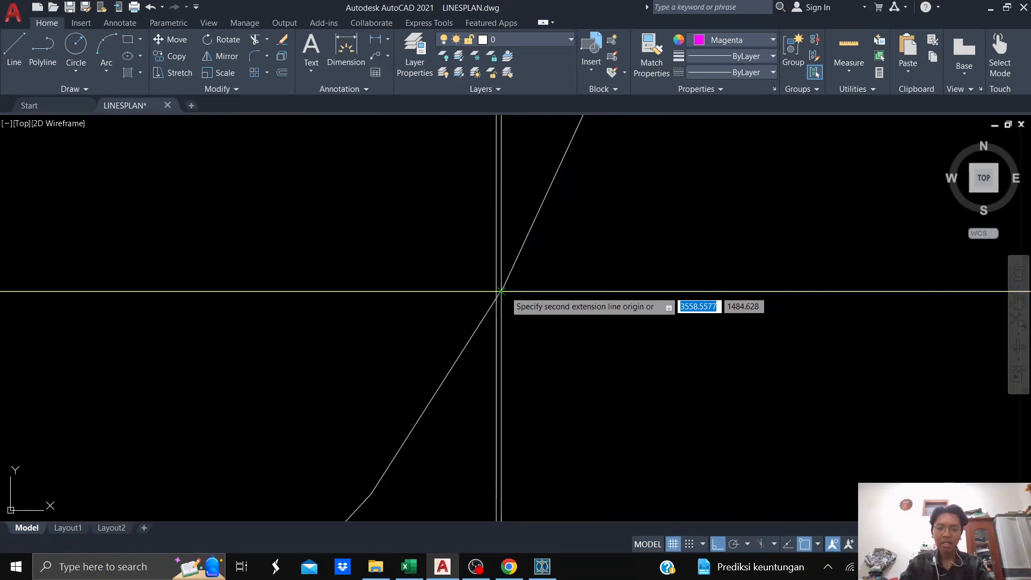
{"action": "scroll", "coordinate": [501, 291], "scroll_direction": "down", "scroll_amount": 5}
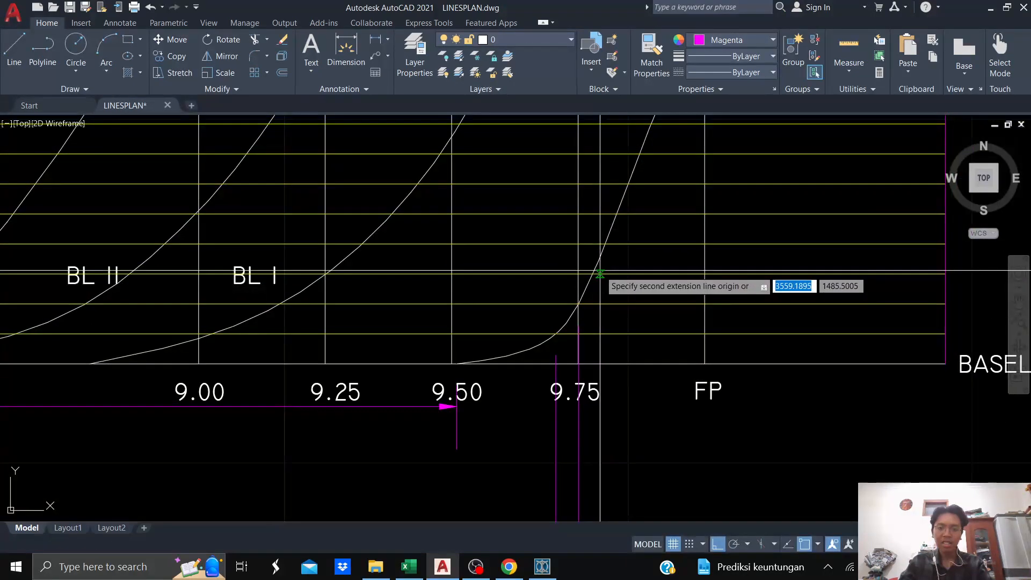
- Continue the baseline dimensions from AP to the stem's intersections with the third through seventh waterlines above the baseline, and end the command
{"action": "left_click", "coordinate": [593, 273]}
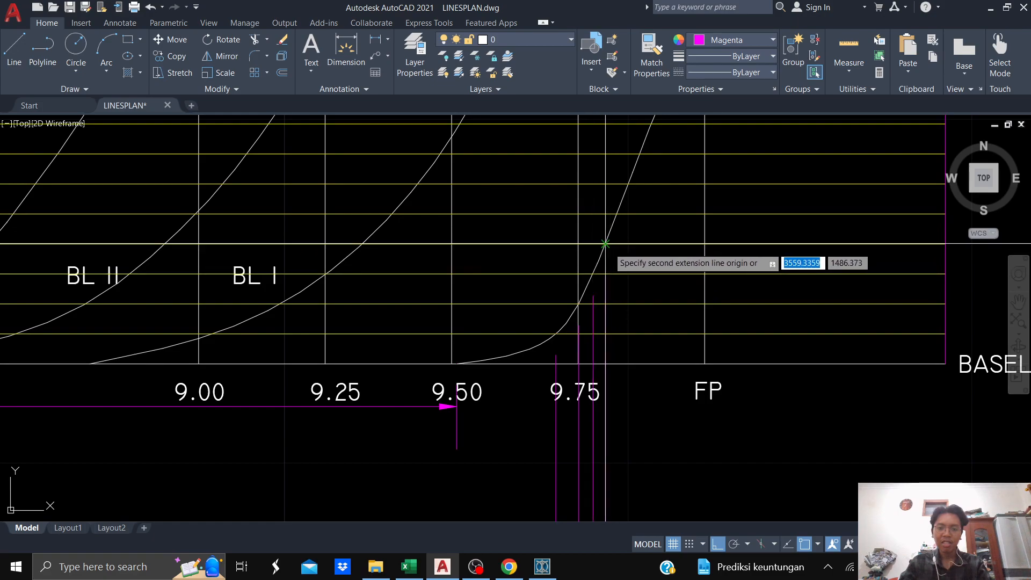
{"action": "left_click", "coordinate": [605, 244]}
{"action": "left_click", "coordinate": [617, 213]}
{"action": "scroll", "coordinate": [636, 203], "scroll_direction": "down", "scroll_amount": 4}
{"action": "middle_click_drag", "start_coordinate": [644, 195], "coordinate": [600, 293]}
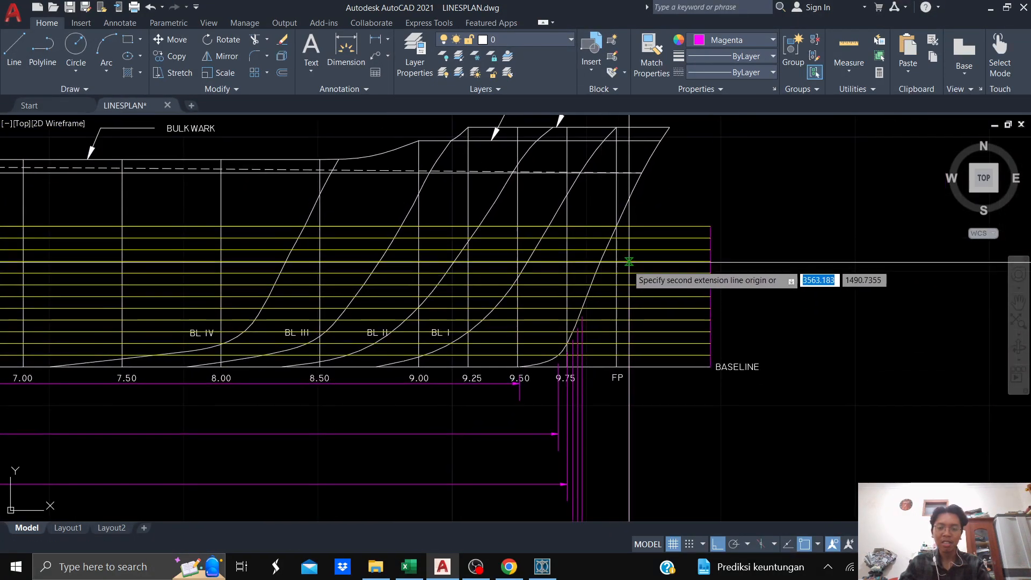
{"action": "scroll", "coordinate": [599, 308], "scroll_direction": "up", "scroll_amount": 5}
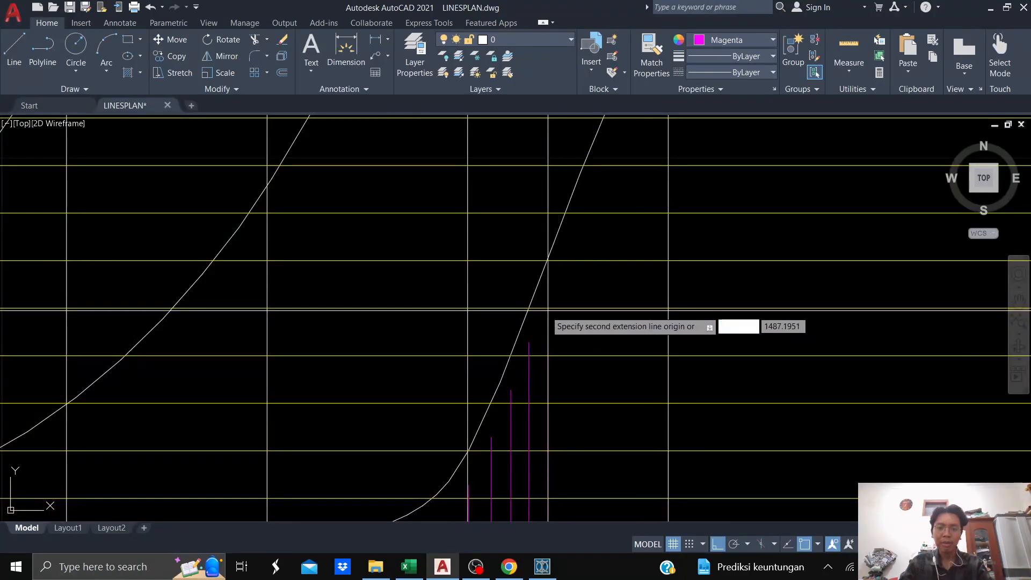
{"action": "left_click", "coordinate": [548, 260]}
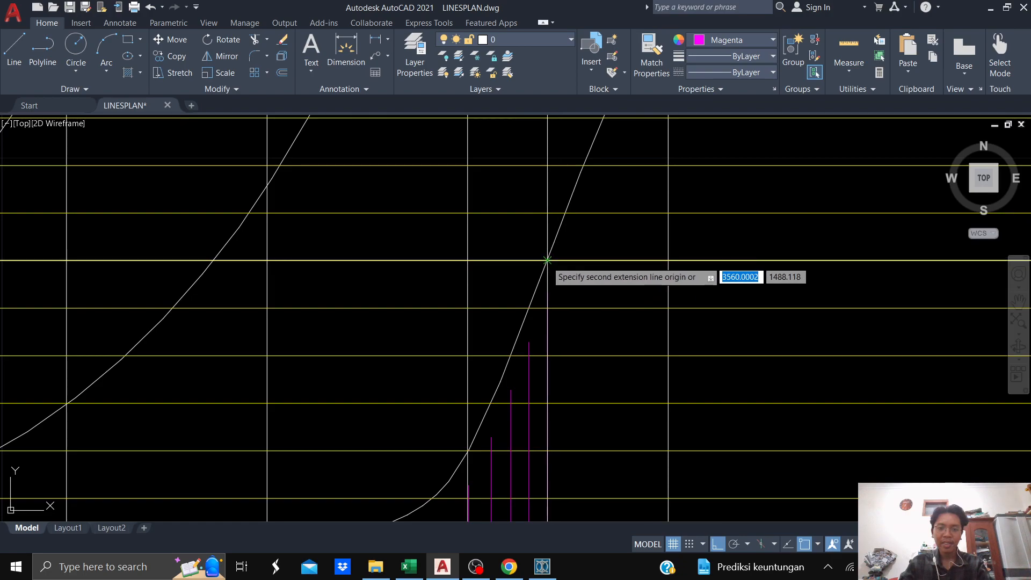
{"action": "middle_click_drag", "start_coordinate": [578, 239], "coordinate": [524, 245]}
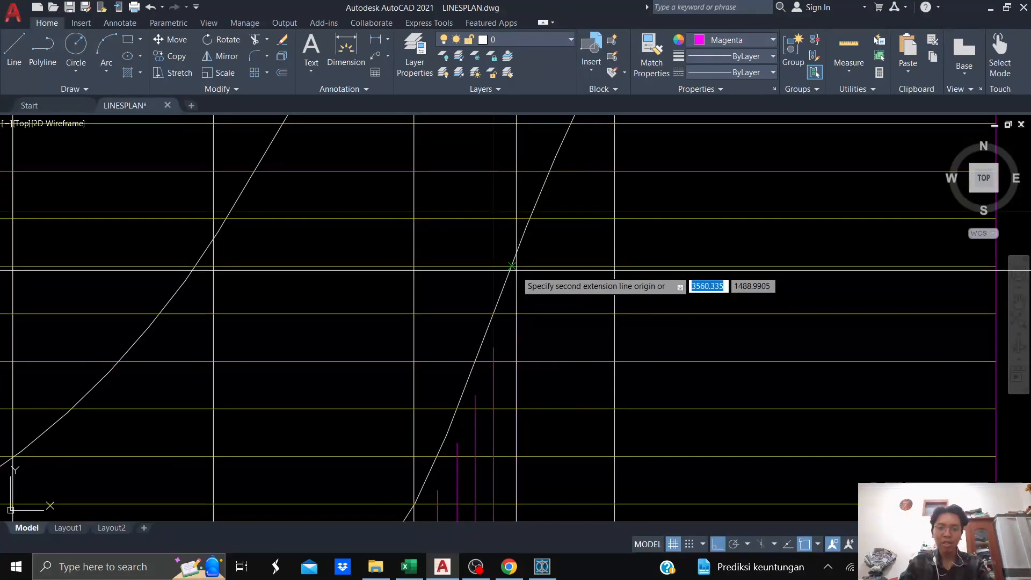
{"action": "scroll", "coordinate": [512, 266], "scroll_direction": "down", "scroll_amount": 4}
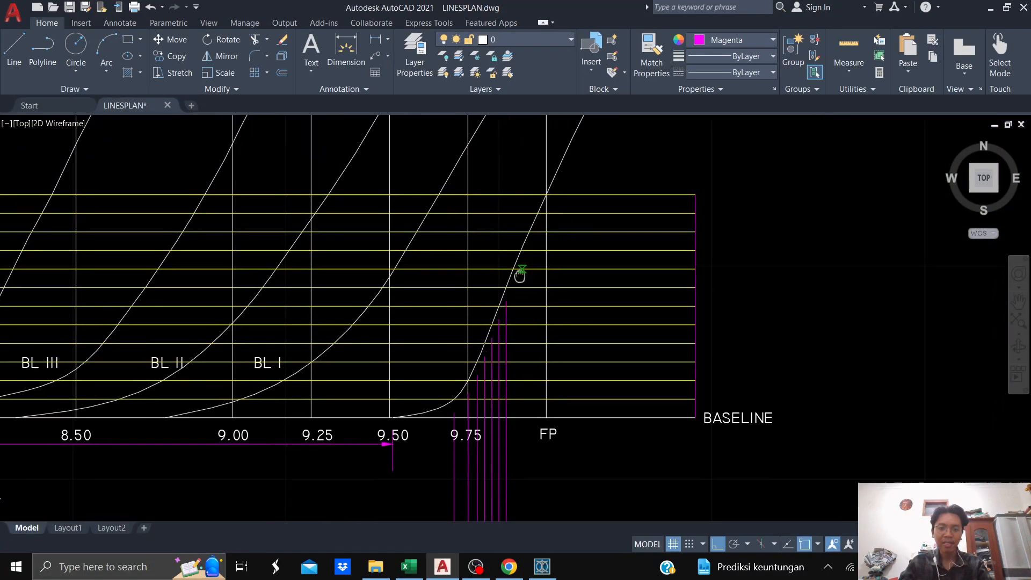
{"action": "scroll", "coordinate": [511, 295], "scroll_direction": "down", "scroll_amount": 2}
{"action": "scroll", "coordinate": [508, 294], "scroll_direction": "up", "scroll_amount": 4}
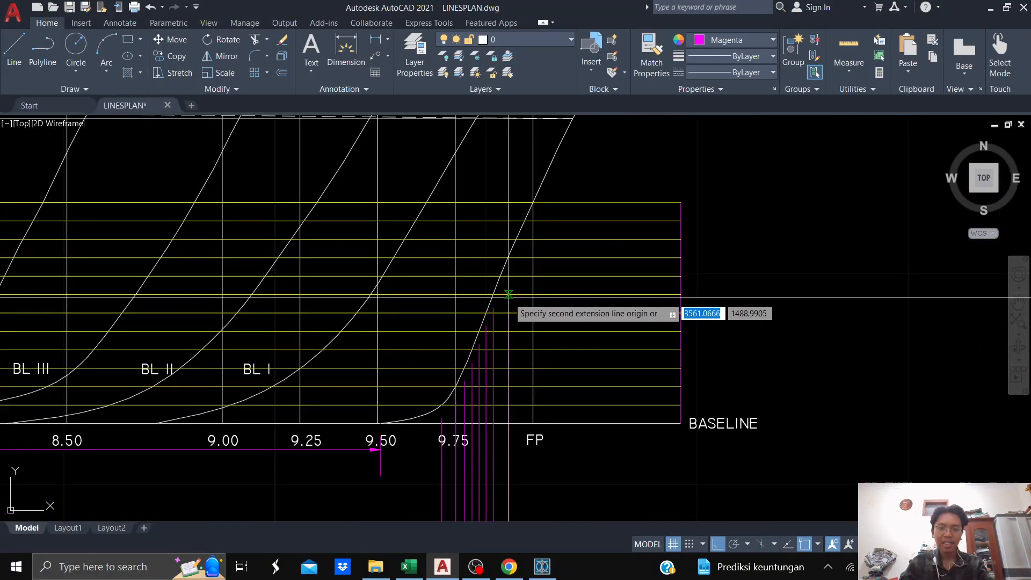
{"action": "mouse_move", "coordinate": [509, 283]}
{"action": "middle_mouse_down"}
{"action": "mouse_move", "coordinate": [460, 396]}
{"action": "mouse_move", "coordinate": [564, 290]}
{"action": "middle_mouse_up"}
{"action": "scroll", "coordinate": [467, 403], "scroll_direction": "down", "scroll_amount": 6}
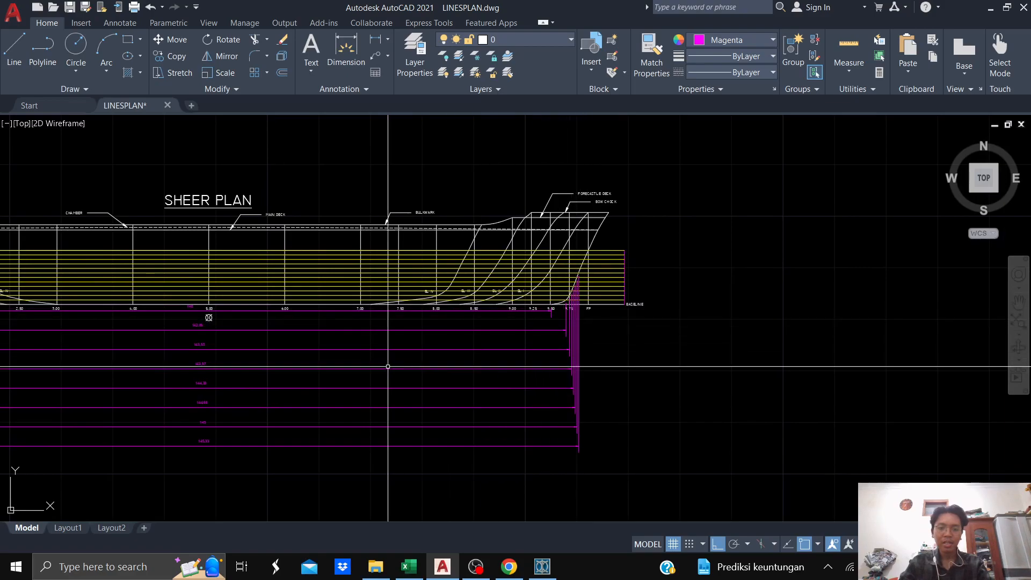
{"action": "middle_click_drag", "start_coordinate": [566, 361], "coordinate": [765, 308]}
{"action": "scroll", "coordinate": [816, 279], "scroll_direction": "down", "scroll_amount": 4}
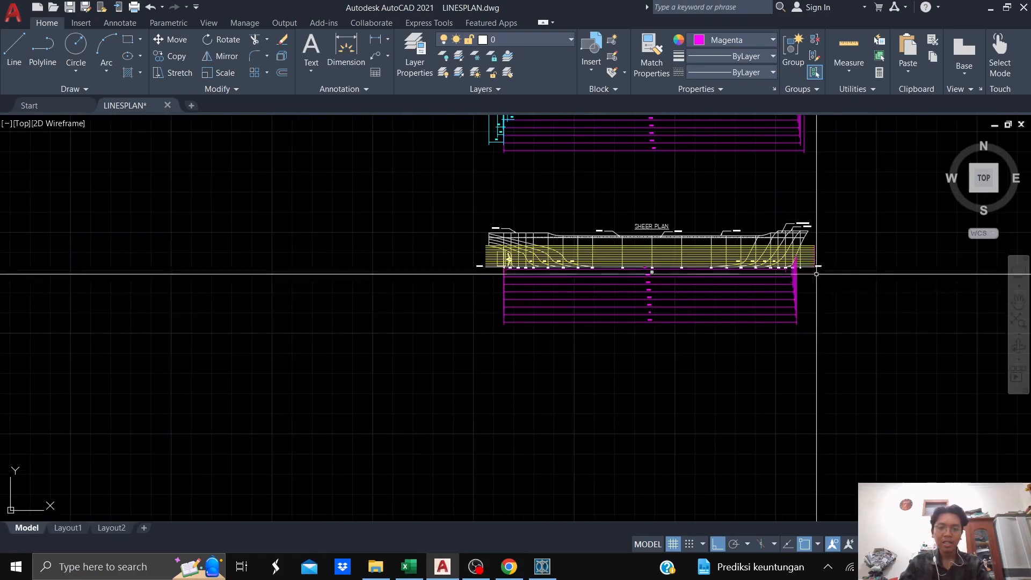
- Examine the magenta dimension extension lines marking where the stem curve meets each waterline in the dimensioned sheer plan
{"action": "mouse_move", "coordinate": [856, 191]}
{"action": "middle_mouse_down"}
{"action": "mouse_move", "coordinate": [851, 329]}
{"action": "mouse_move", "coordinate": [850, 319]}
{"action": "middle_mouse_up"}
{"action": "middle_click_drag", "start_coordinate": [844, 259], "coordinate": [812, 357]}
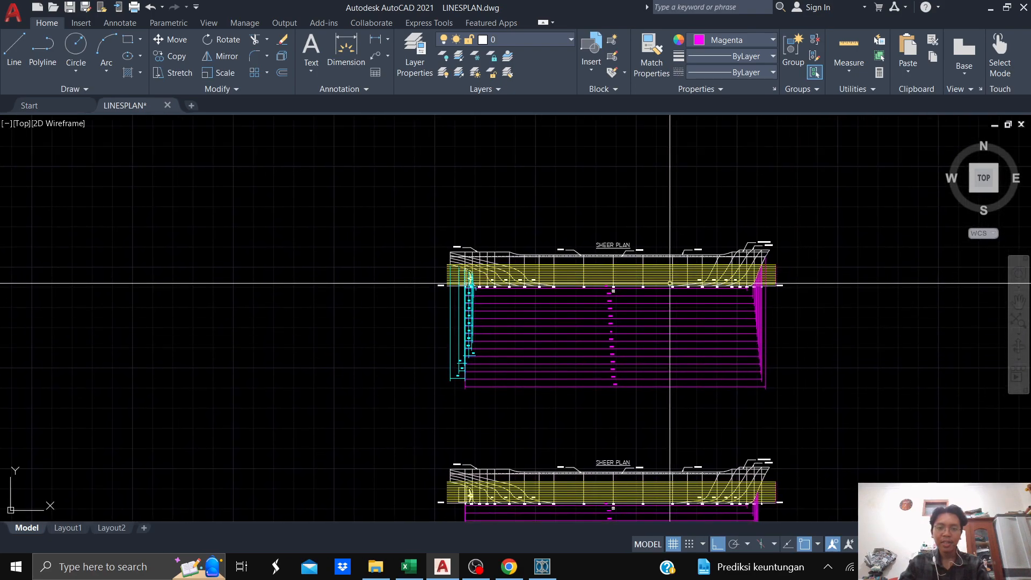
{"action": "scroll", "coordinate": [662, 298], "scroll_direction": "up", "scroll_amount": 2}
{"action": "scroll", "coordinate": [676, 302], "scroll_direction": "up", "scroll_amount": 2}
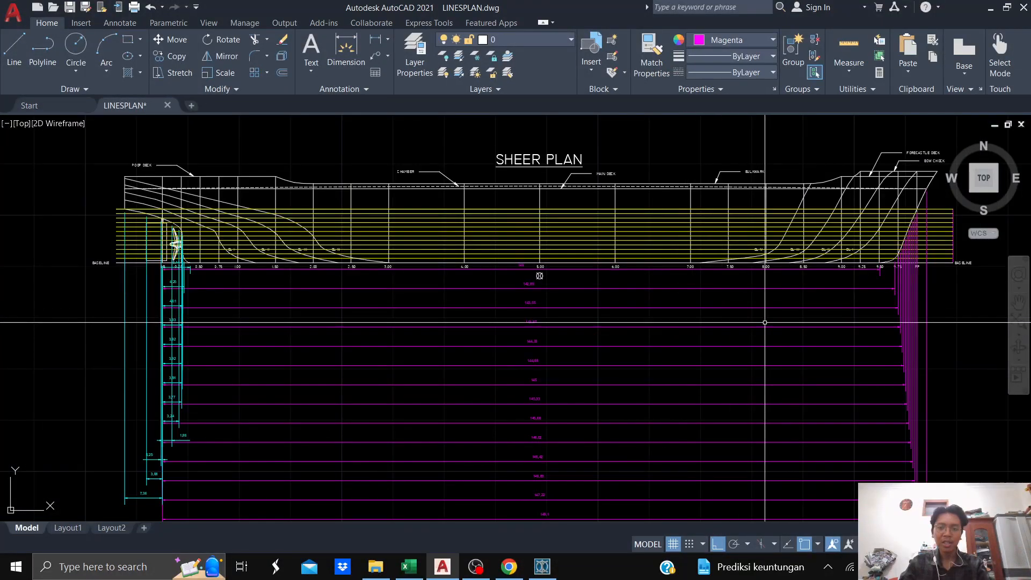
{"action": "middle_click_drag", "start_coordinate": [765, 323], "coordinate": [612, 271]}
{"action": "scroll", "coordinate": [777, 182], "scroll_direction": "up", "scroll_amount": 4}
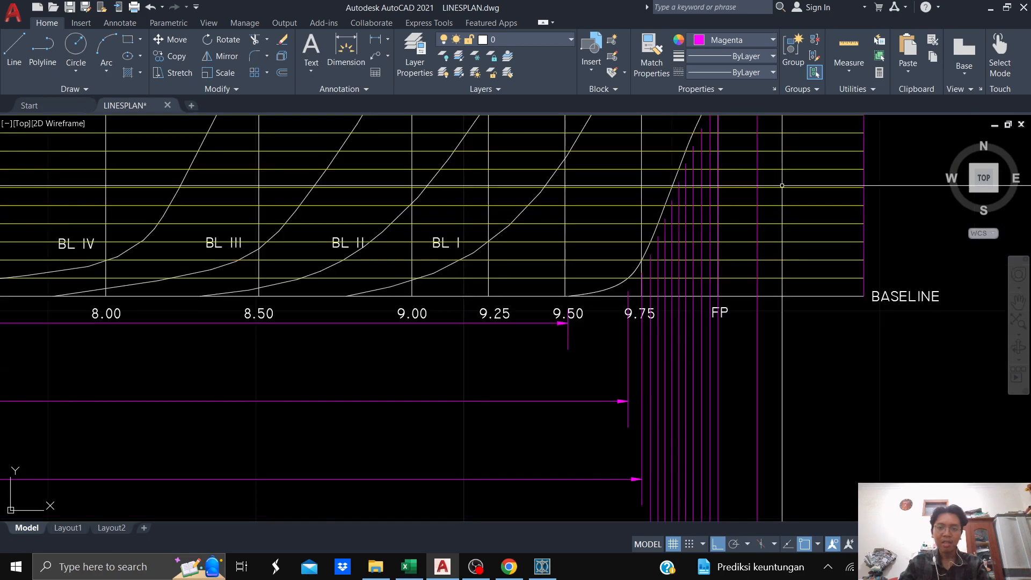
{"action": "scroll", "coordinate": [717, 198], "scroll_direction": "down", "scroll_amount": 2}
{"action": "mouse_move", "coordinate": [716, 198]}
{"action": "middle_mouse_down"}
{"action": "mouse_move", "coordinate": [643, 285]}
{"action": "mouse_move", "coordinate": [663, 264]}
{"action": "middle_mouse_up"}
{"action": "left_click", "coordinate": [624, 243]}
{"action": "scroll", "coordinate": [607, 267], "scroll_direction": "up", "scroll_amount": 4}
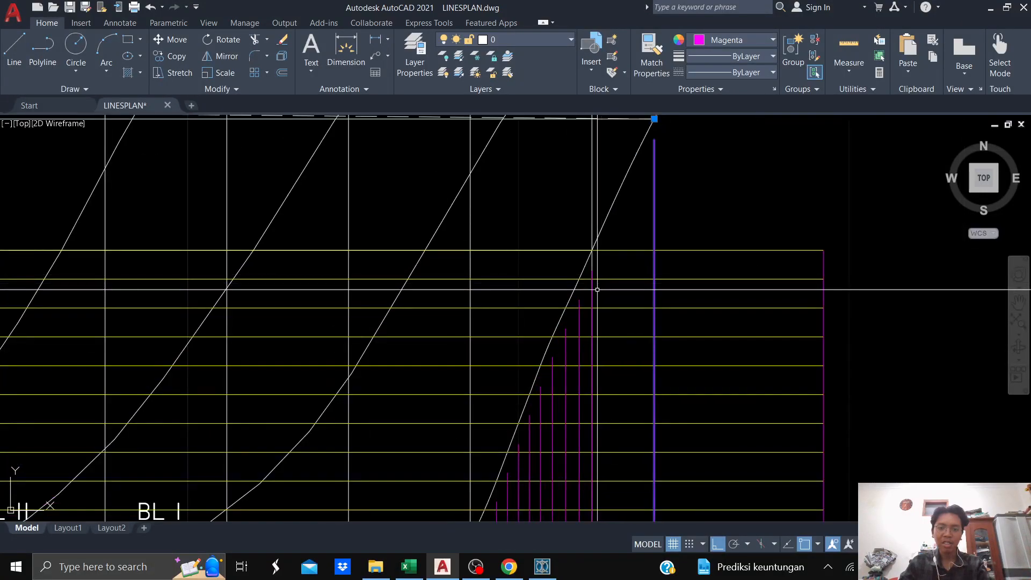
{"action": "left_click", "coordinate": [580, 322]}
{"action": "left_click", "coordinate": [566, 345]}
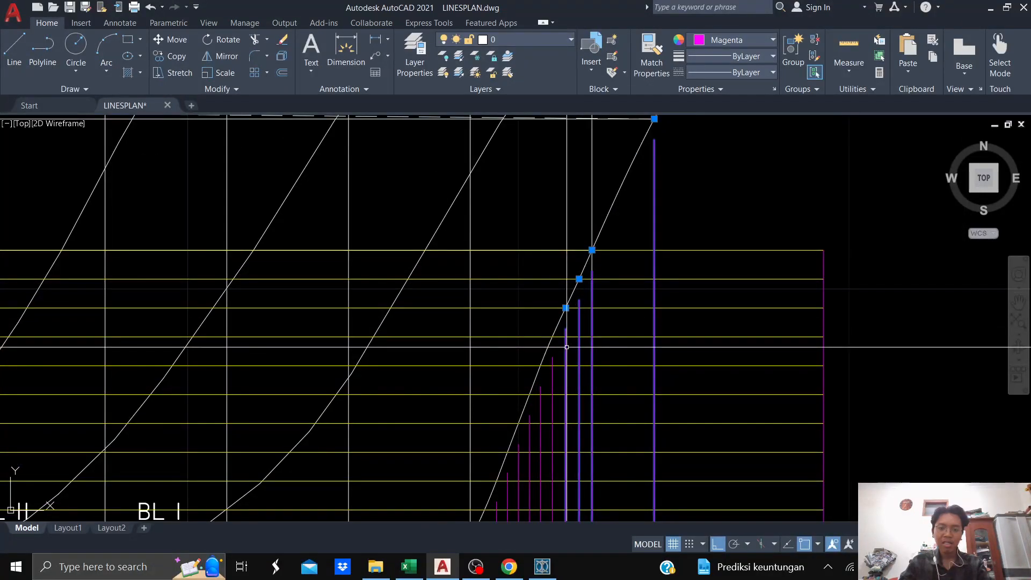
{"action": "left_click", "coordinate": [554, 373]}
{"action": "scroll", "coordinate": [559, 384], "scroll_direction": "down", "scroll_amount": 4}
{"action": "key", "text": "Escape"}
- Examine the stem's start on the baseline and the longitudinal dimension values listed below midship in the sheer plan
{"action": "middle_click_drag", "start_coordinate": [600, 385], "coordinate": [627, 270]}
{"action": "middle_click_drag", "start_coordinate": [596, 354], "coordinate": [623, 302]}
{"action": "scroll", "coordinate": [578, 302], "scroll_direction": "up", "scroll_amount": 6}
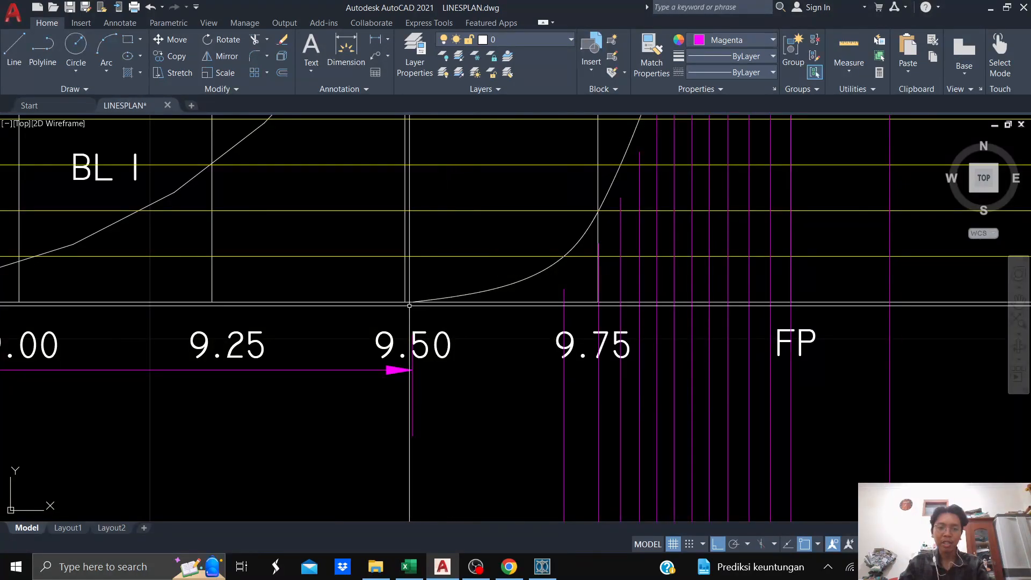
{"action": "scroll", "coordinate": [415, 301], "scroll_direction": "down", "scroll_amount": 8}
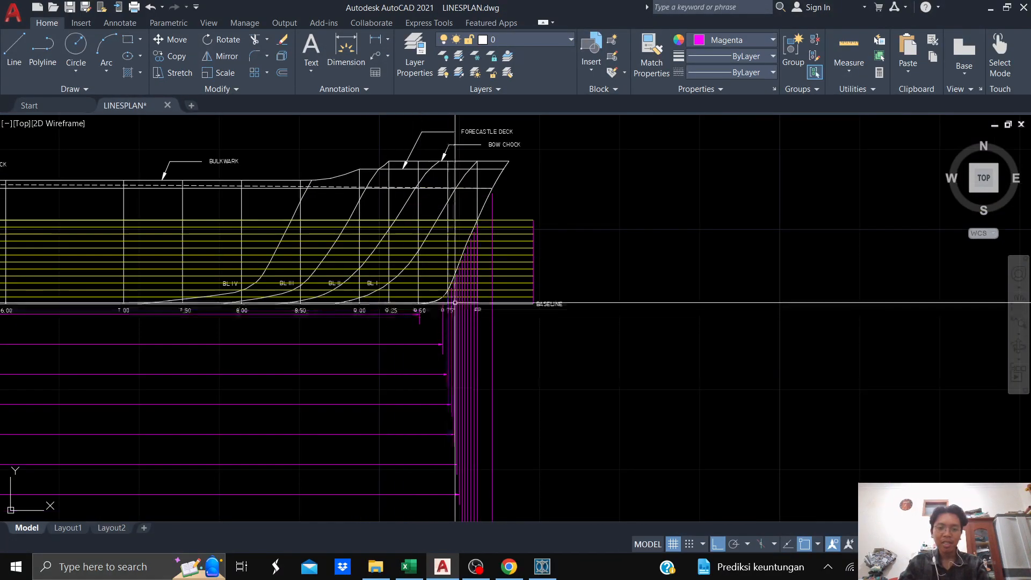
{"action": "scroll", "coordinate": [439, 285], "scroll_direction": "up", "scroll_amount": 6}
{"action": "scroll", "coordinate": [440, 282], "scroll_direction": "down", "scroll_amount": 6}
{"action": "middle_click_drag", "start_coordinate": [404, 294], "coordinate": [655, 275]}
{"action": "middle_click_drag", "start_coordinate": [340, 322], "coordinate": [702, 299]}
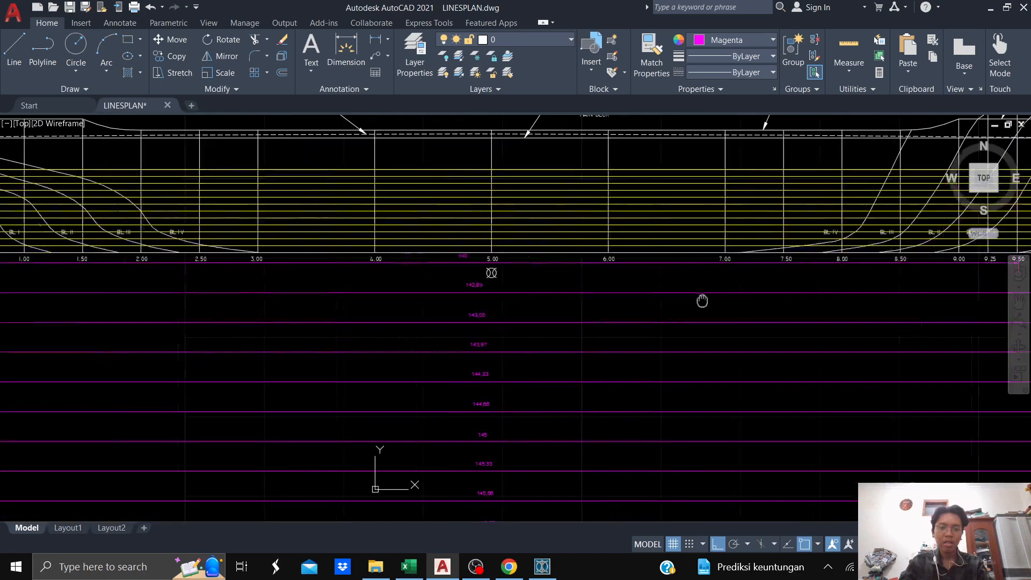
{"action": "scroll", "coordinate": [460, 277], "scroll_direction": "up", "scroll_amount": 4}
{"action": "middle_click_drag", "start_coordinate": [464, 281], "coordinate": [480, 299]}
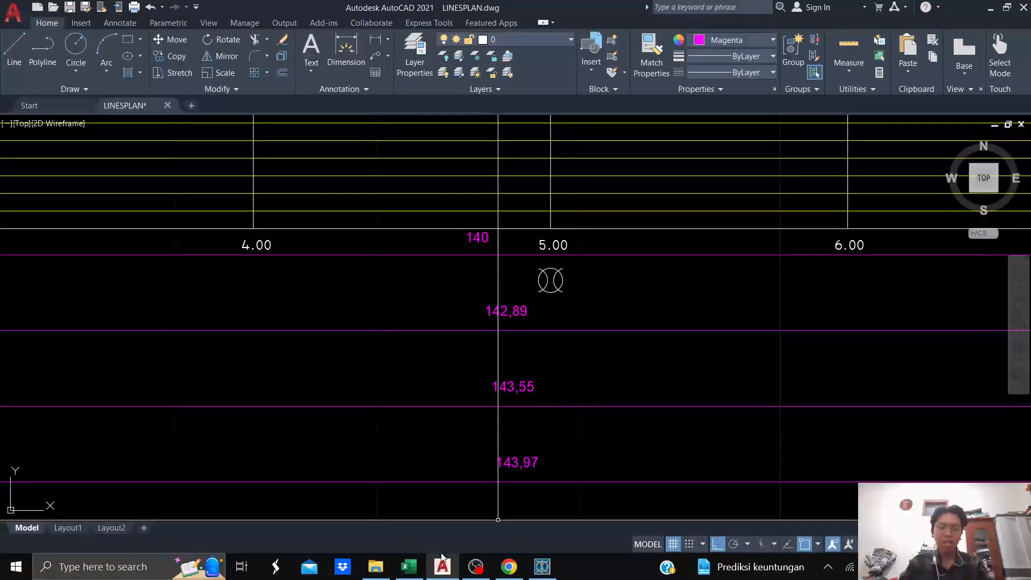
- Arrange Maxsurf Modeler and the AutoCAD drawing side by side, framing the lower bow profile and the longitudinal dimension values
{"action": "left_click", "coordinate": [544, 567]}
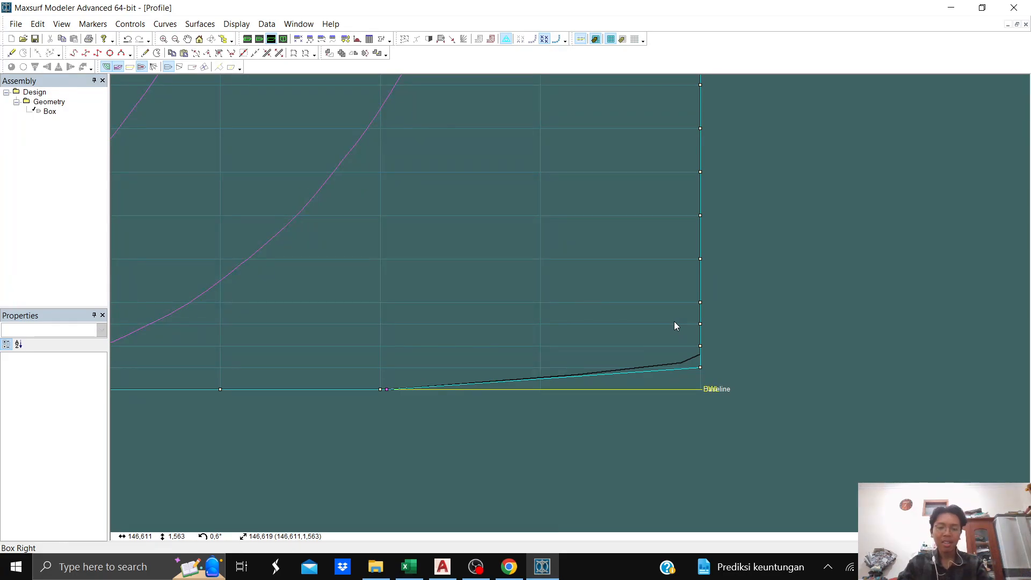
{"action": "key", "text": "super+Left"}
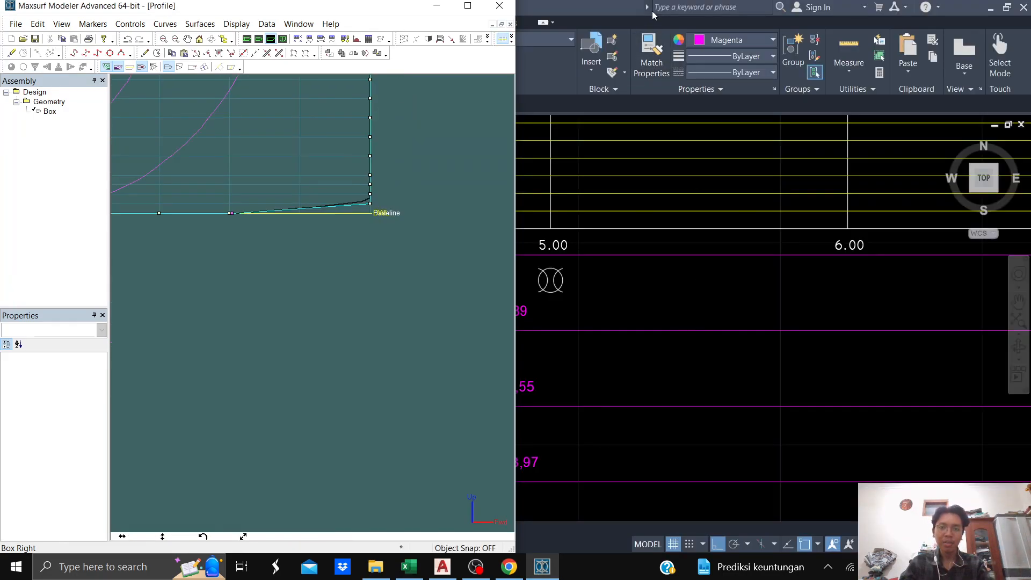
{"action": "left_click", "coordinate": [631, 17]}
{"action": "key", "text": "super+Right"}
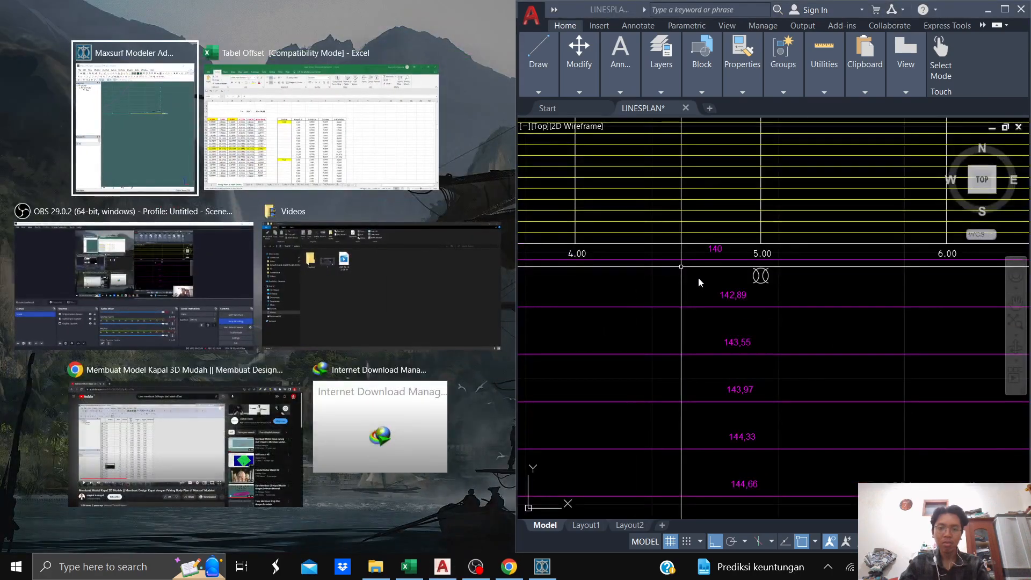
{"action": "left_click", "coordinate": [713, 296]}
{"action": "middle_click_drag", "start_coordinate": [773, 311], "coordinate": [710, 301]}
{"action": "scroll", "coordinate": [689, 262], "scroll_direction": "up", "scroll_amount": 2}
{"action": "left_click", "coordinate": [396, 292]}
{"action": "middle_click_drag", "start_coordinate": [416, 226], "coordinate": [401, 301]}
{"action": "scroll", "coordinate": [326, 289], "scroll_direction": "up", "scroll_amount": 1}
{"action": "scroll", "coordinate": [369, 282], "scroll_direction": "up", "scroll_amount": 3}
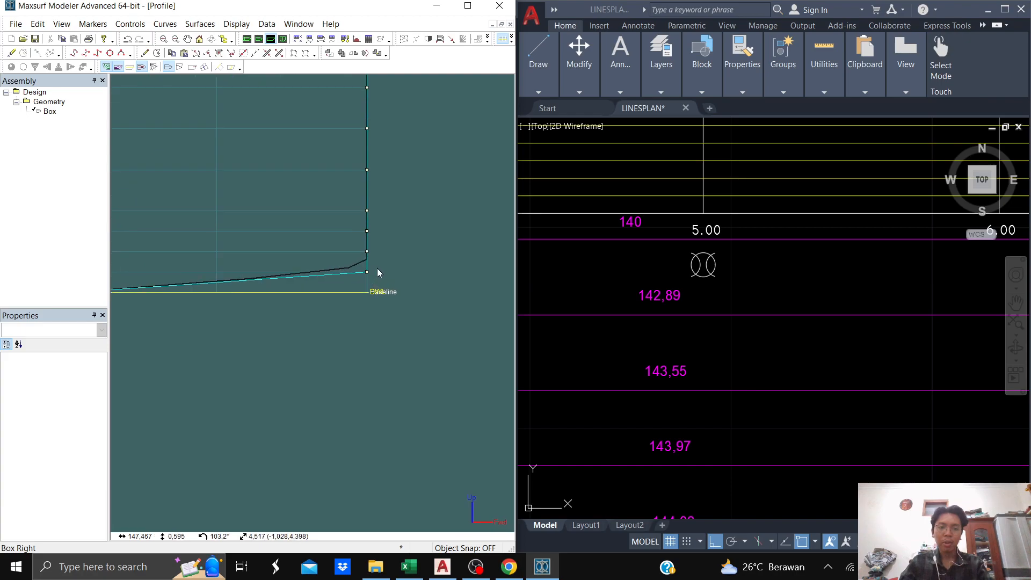
- Set the longitudinal position of the bow control point in row 1, column 20, at 0,500 m height, to 142,89 m
{"action": "left_click", "coordinate": [354, 285]}
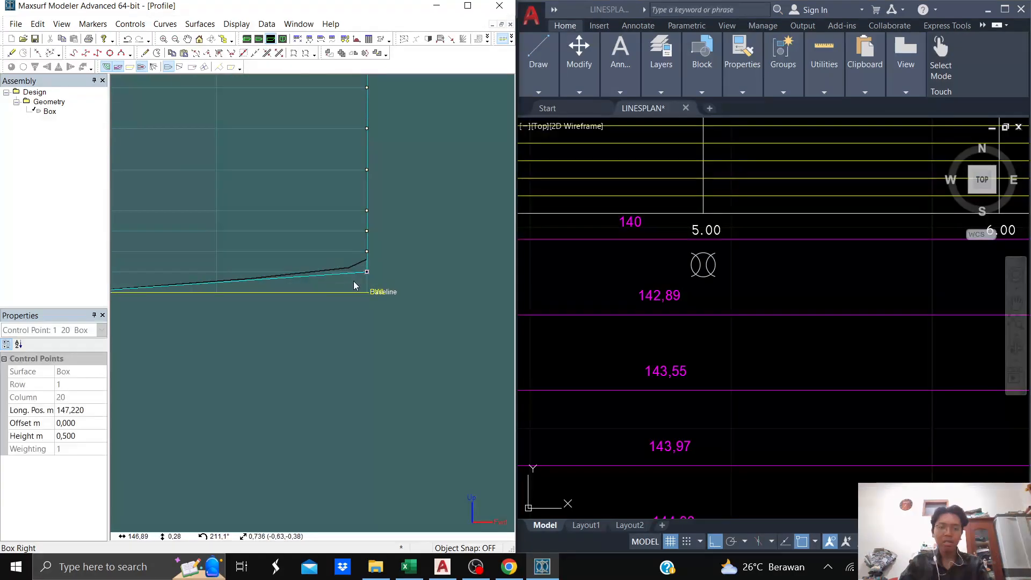
{"action": "left_click", "coordinate": [81, 411]}
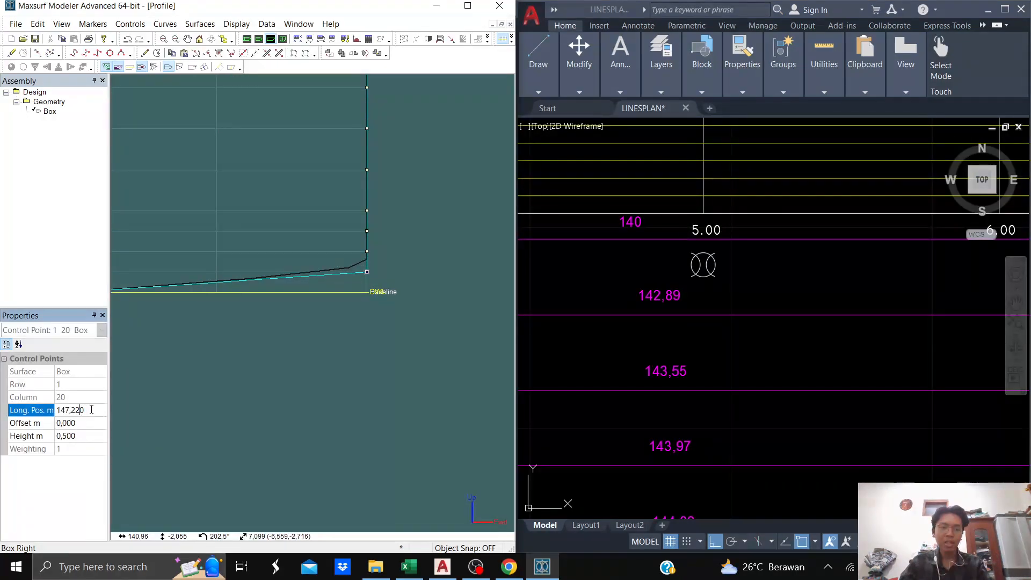
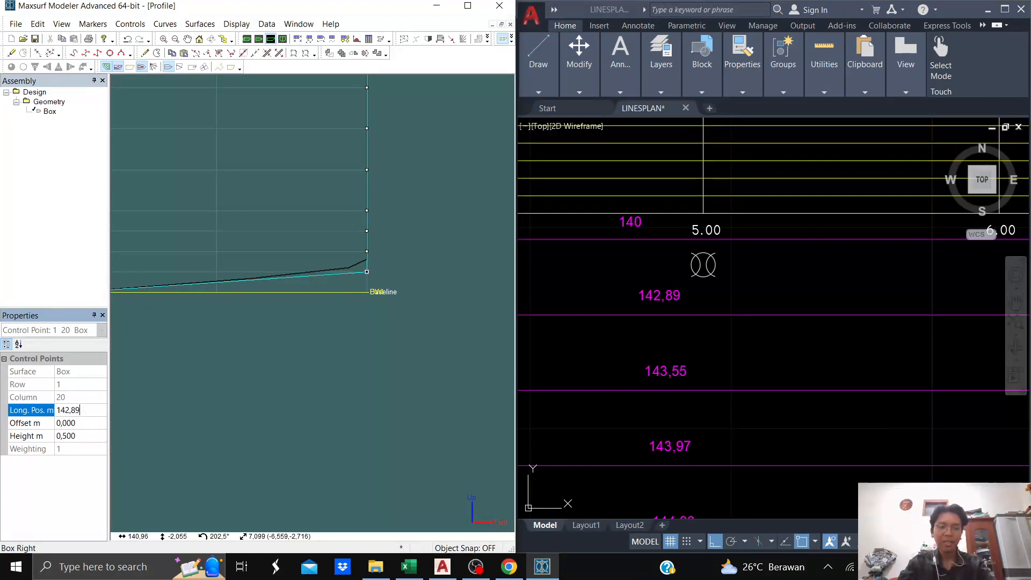
{"action": "key", "text": "Return"}
- Set the longitudinal position of the bow control point in row 2, column 20, at 1,000 m height, to 143,55 m
{"action": "scroll", "coordinate": [207, 389], "scroll_direction": "down", "scroll_amount": 8}
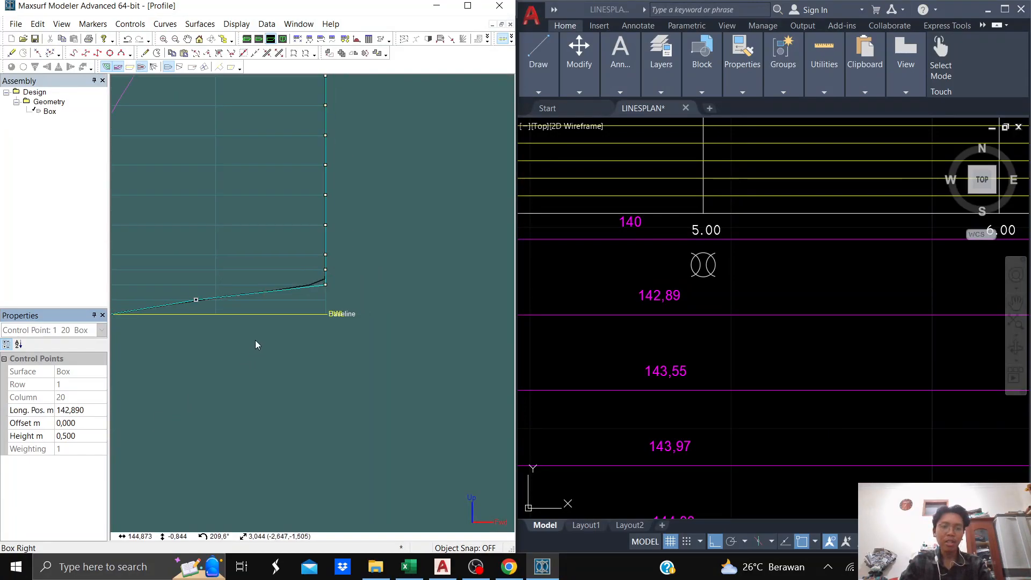
{"action": "middle_click_drag", "start_coordinate": [297, 221], "coordinate": [345, 342]}
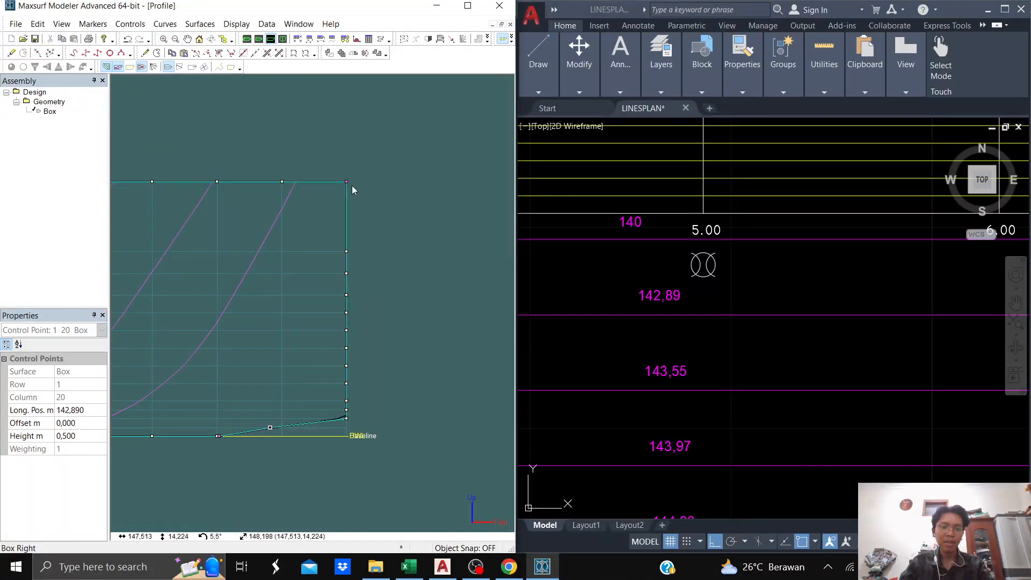
{"action": "scroll", "coordinate": [344, 444], "scroll_direction": "up", "scroll_amount": 5}
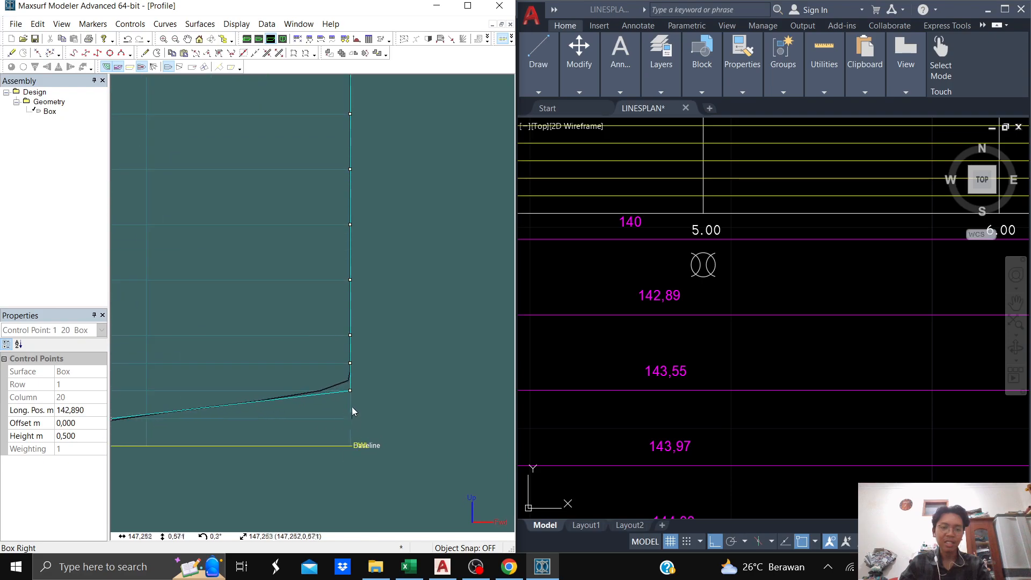
{"action": "left_click_drag", "start_coordinate": [370, 376], "coordinate": [338, 401]}
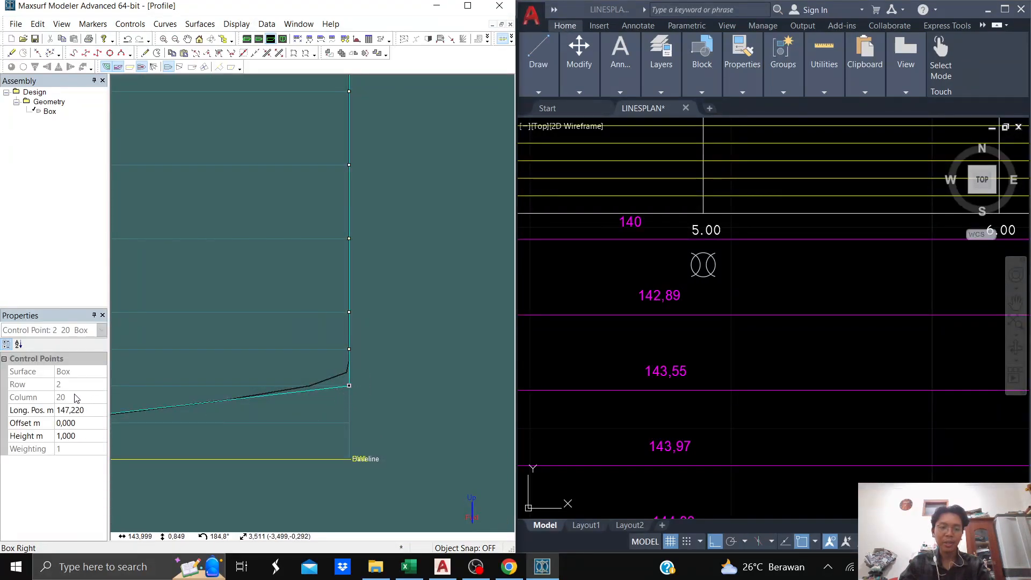
{"action": "double_click", "coordinate": [73, 413]}
{"action": "type", "text": "143,55"}
{"action": "key", "text": "Return"}
- Set the longitudinal position of the bow control point in row 3, column 20, at 1,500 m height, to 143,97 m
{"action": "left_click_drag", "start_coordinate": [374, 328], "coordinate": [337, 365]}
{"action": "double_click", "coordinate": [73, 412]}
{"action": "type", "text": "143"}
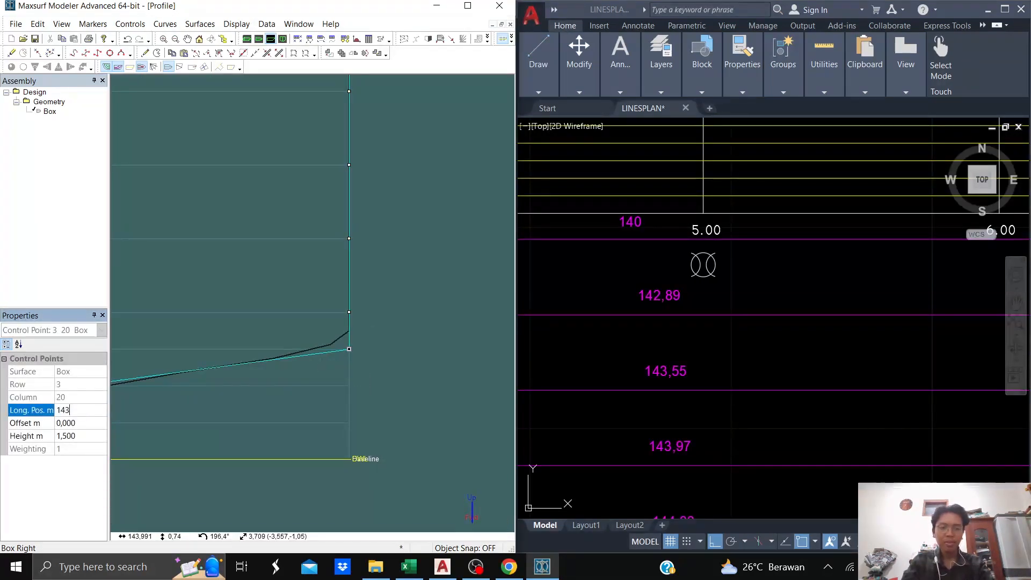
{"action": "type", "text": ",97"}
{"action": "key", "text": "Return"}
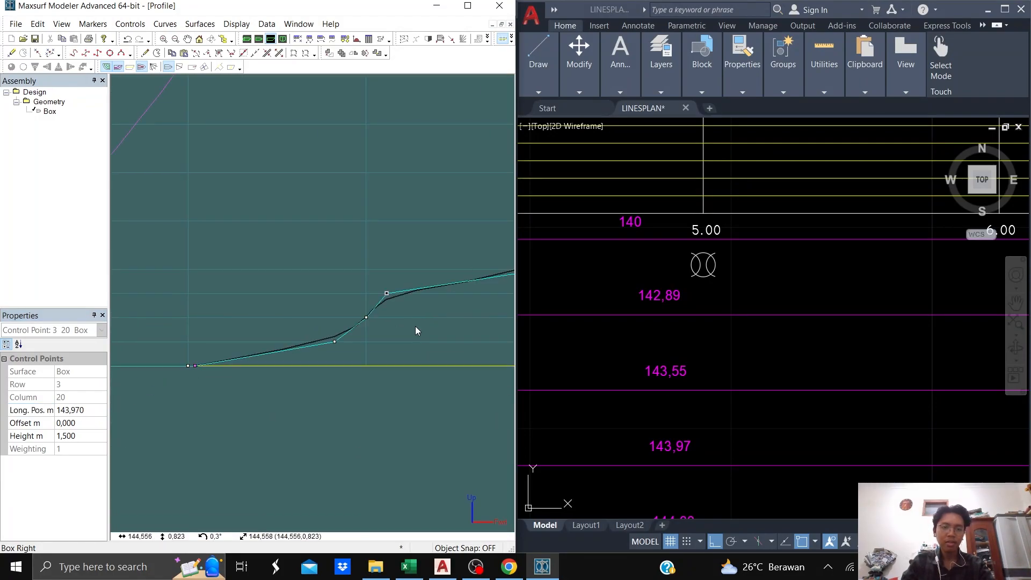
- Set the longitudinal position of the row 4 bow control point in column 20 to 144,33 m
{"action": "left_click", "coordinate": [367, 317]}
{"action": "left_click", "coordinate": [387, 294]}
{"action": "scroll", "coordinate": [413, 328], "scroll_direction": "down", "scroll_amount": 1}
{"action": "middle_click_drag", "start_coordinate": [413, 327], "coordinate": [295, 383]}
{"action": "middle_click_drag", "start_coordinate": [698, 435], "coordinate": [737, 217]}
{"action": "left_click", "coordinate": [404, 331]}
{"action": "left_click", "coordinate": [82, 412]}
{"action": "type", "text": "144,33"}
{"action": "key", "text": "Return"}
- Set the longitudinal positions of the row 5 and row 6 bow control points to 144,66 m and 145 m
{"action": "left_click", "coordinate": [405, 288]}
{"action": "double_click", "coordinate": [74, 411]}
{"action": "type", "text": "144,66"}
{"action": "key", "text": "Return"}
{"action": "left_click", "coordinate": [404, 244]}
{"action": "double_click", "coordinate": [82, 410]}
{"action": "type", "text": "145"}
{"action": "key", "text": "Return"}
- Set the longitudinal positions of the row 7 and row 8 bow control points to 145,33 m and 145,6 m
{"action": "middle_click_drag", "start_coordinate": [647, 488], "coordinate": [651, 173]}
{"action": "middle_click_drag", "start_coordinate": [451, 188], "coordinate": [407, 306]}
{"action": "left_click", "coordinate": [361, 318]}
{"action": "double_click", "coordinate": [71, 410]}
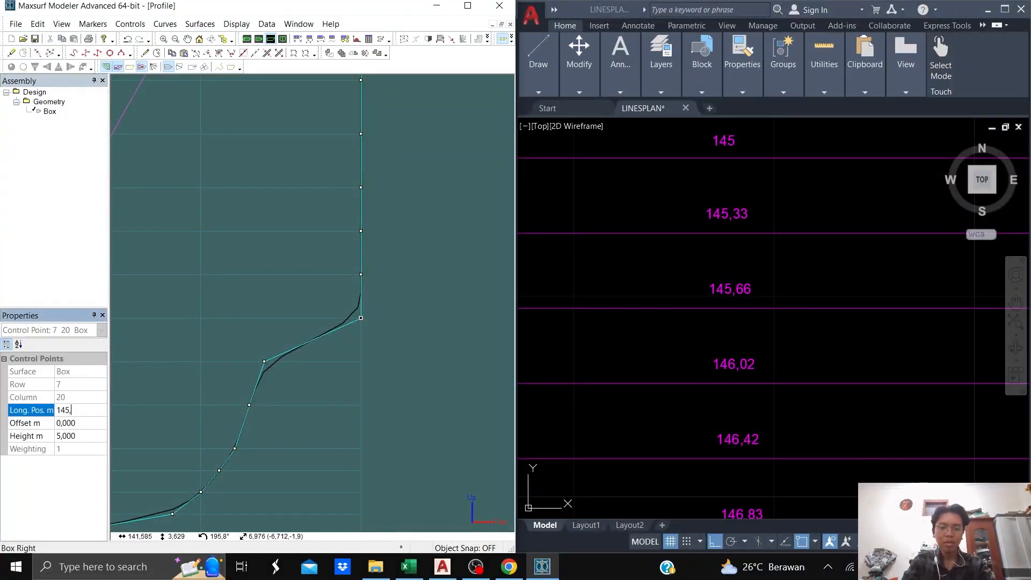
{"action": "type", "text": "145"}
{"action": "key", "text": "Return"}
{"action": "left_click", "coordinate": [361, 274]}
{"action": "double_click", "coordinate": [59, 412]}
{"action": "type", "text": "145"}
{"action": "key", "text": "Return"}
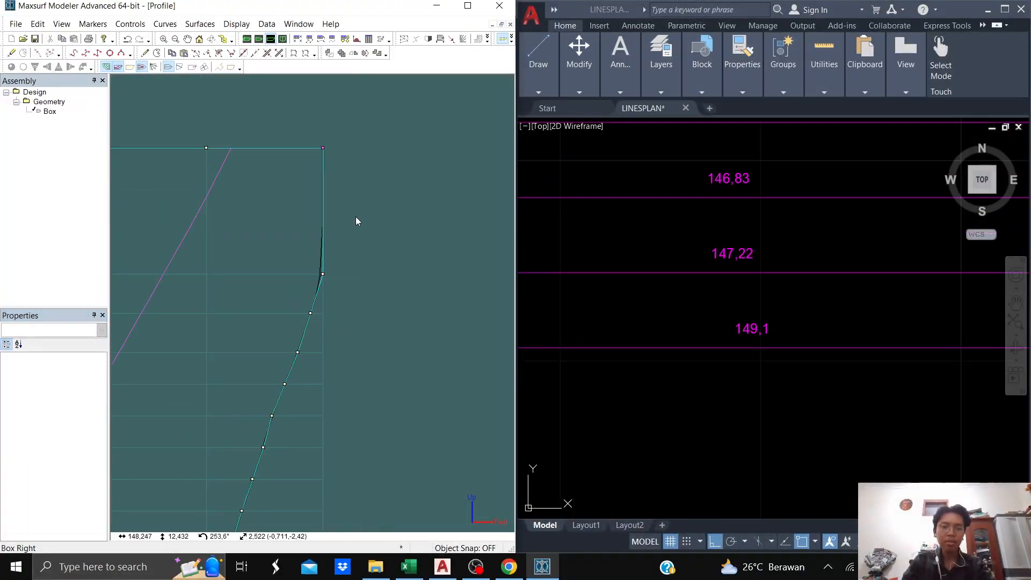
- Set the longitudinal position of the bow's top corner control point, row 13 of column 20, to 149,1 m
{"action": "scroll", "coordinate": [314, 342], "scroll_direction": "down", "scroll_amount": 2}
{"action": "scroll", "coordinate": [317, 346], "scroll_direction": "up", "scroll_amount": 3}
{"action": "scroll", "coordinate": [296, 192], "scroll_direction": "down", "scroll_amount": 1}
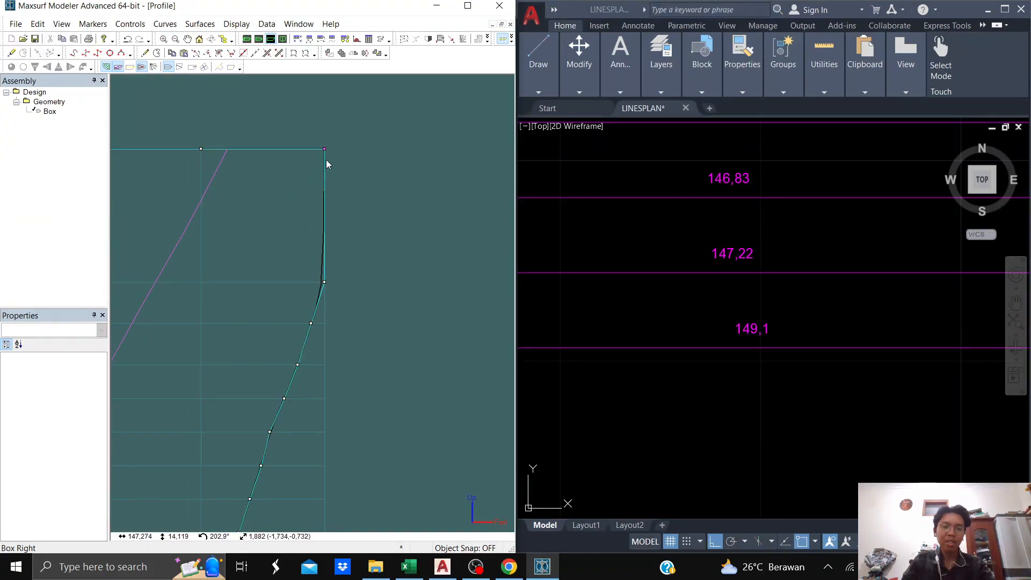
{"action": "left_click_drag", "start_coordinate": [301, 167], "coordinate": [301, 167]}
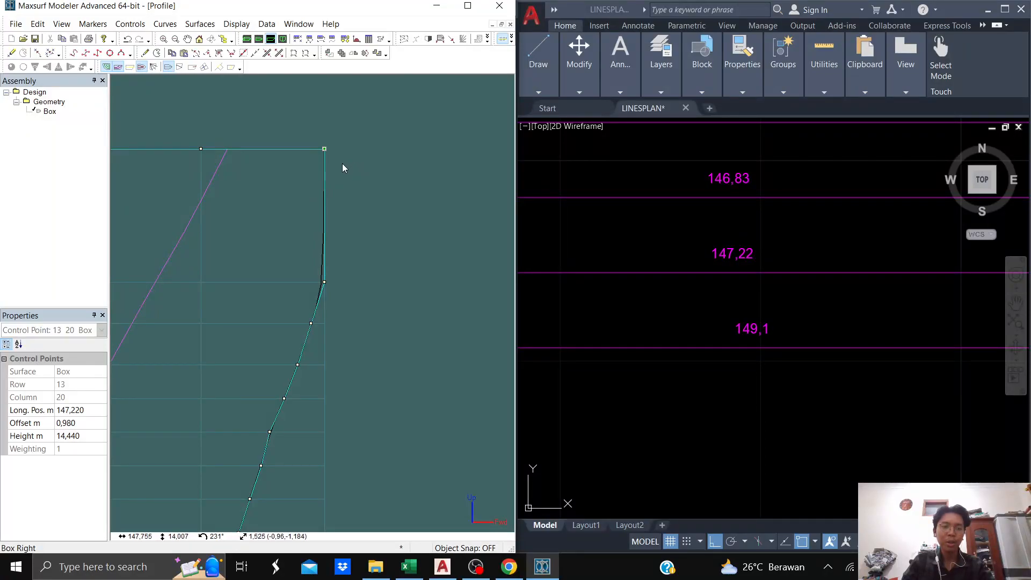
{"action": "left_click", "coordinate": [85, 410]}
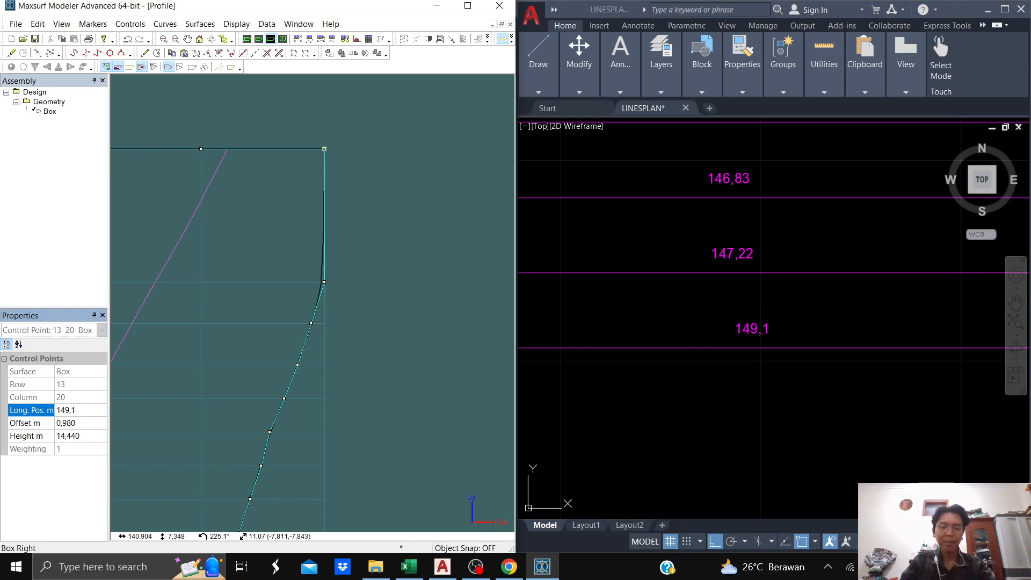
{"action": "key", "text": "Return"}
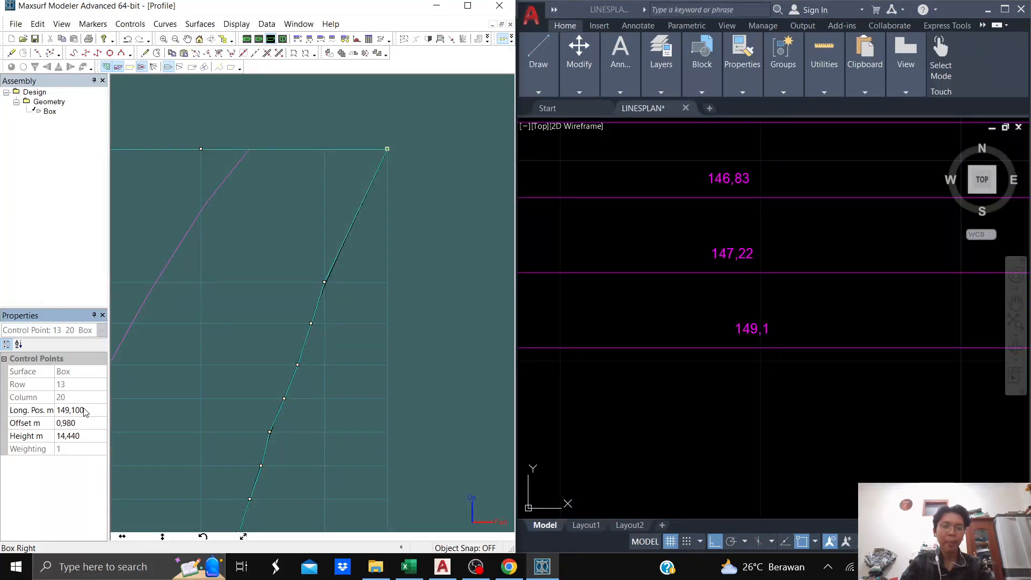
- Clear the selection, maximize the Maxsurf Modeler window and review the reshaped stem profile
{"action": "left_click", "coordinate": [453, 263]}
{"action": "scroll", "coordinate": [439, 253], "scroll_direction": "down", "scroll_amount": 3}
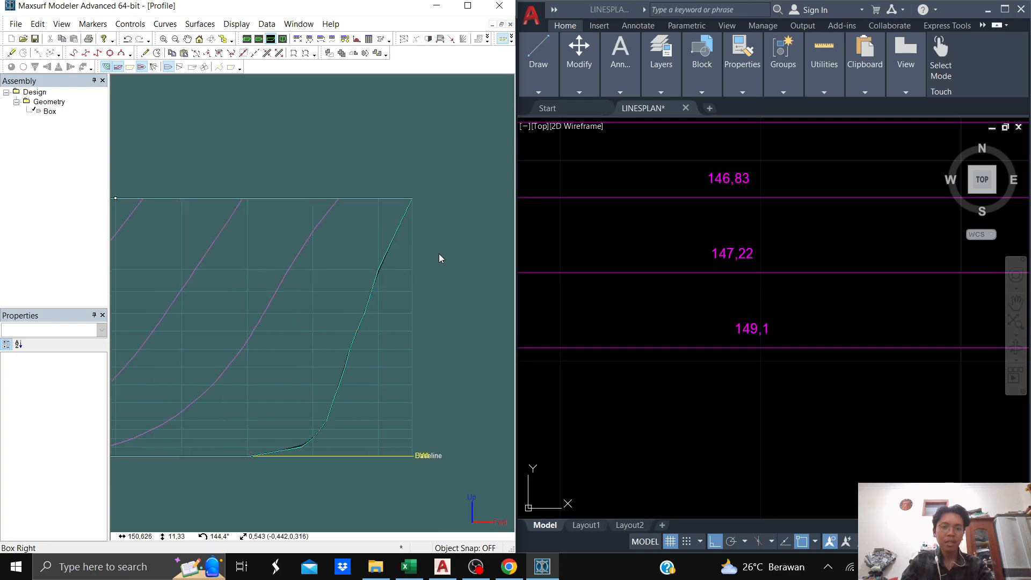
{"action": "left_click", "coordinate": [468, 6]}
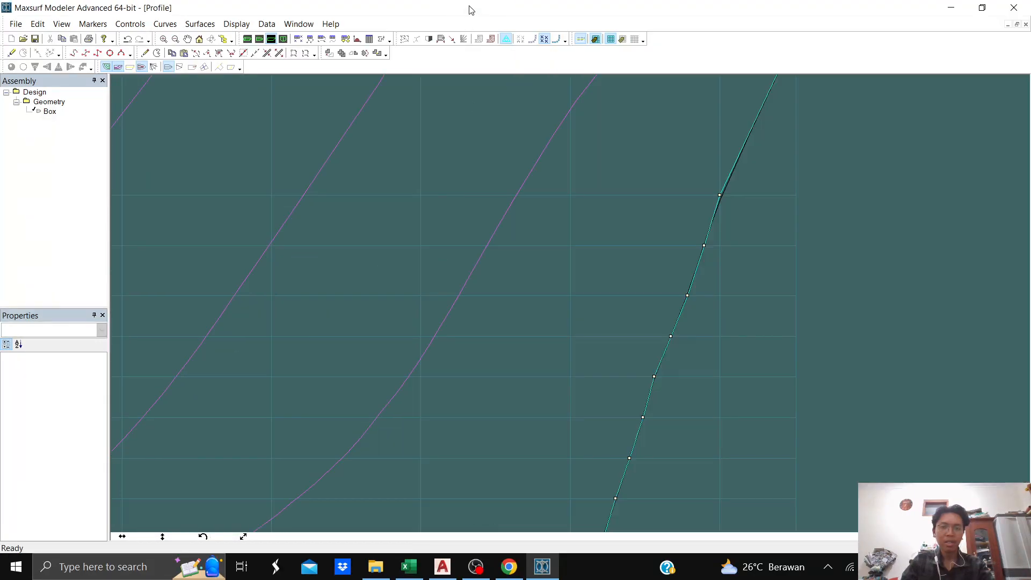
{"action": "scroll", "coordinate": [695, 242], "scroll_direction": "down", "scroll_amount": 4}
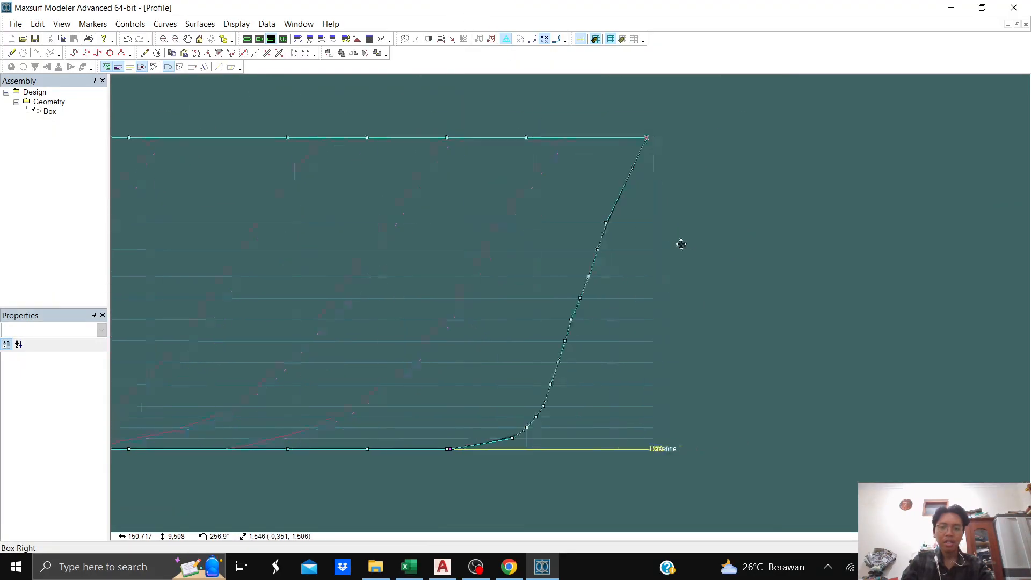
{"action": "scroll", "coordinate": [617, 340], "scroll_direction": "up", "scroll_amount": 5}
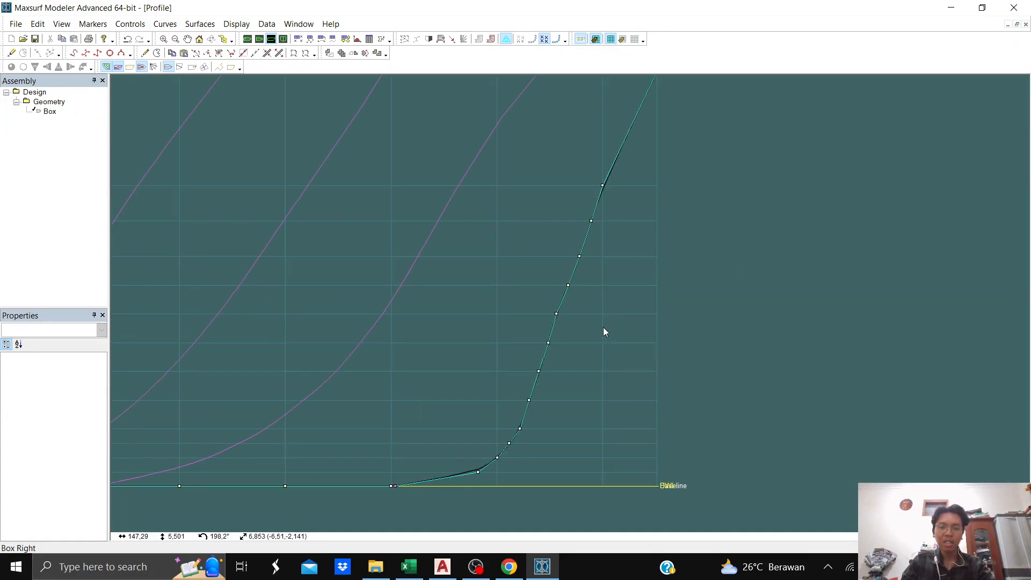
- Nudge the row 9 stem control point at 7,000 m height slightly to fair the curve, and deselect it
{"action": "left_click", "coordinate": [563, 276]}
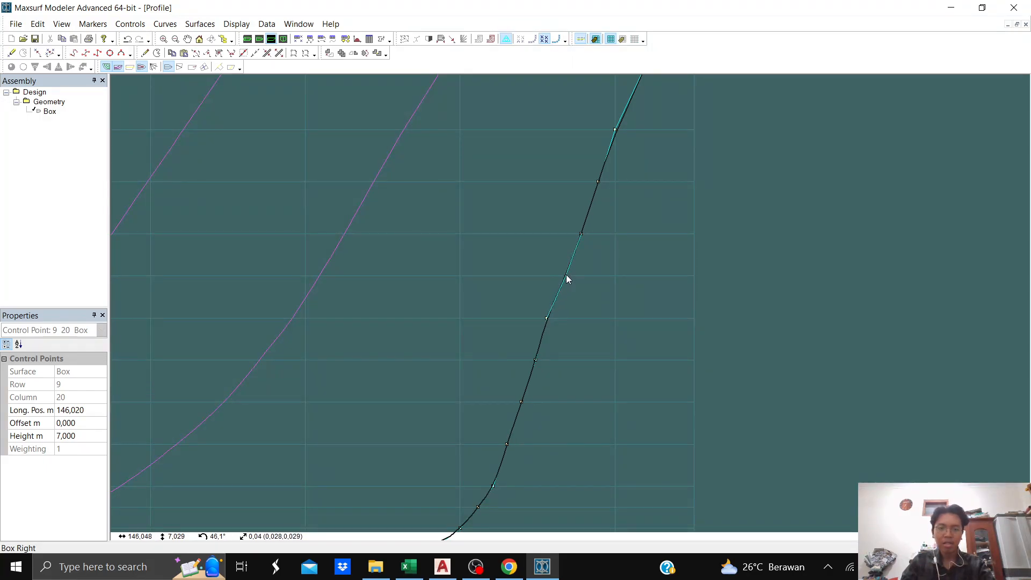
{"action": "left_click_drag", "start_coordinate": [562, 275], "coordinate": [564, 275]}
{"action": "left_click", "coordinate": [592, 266]}
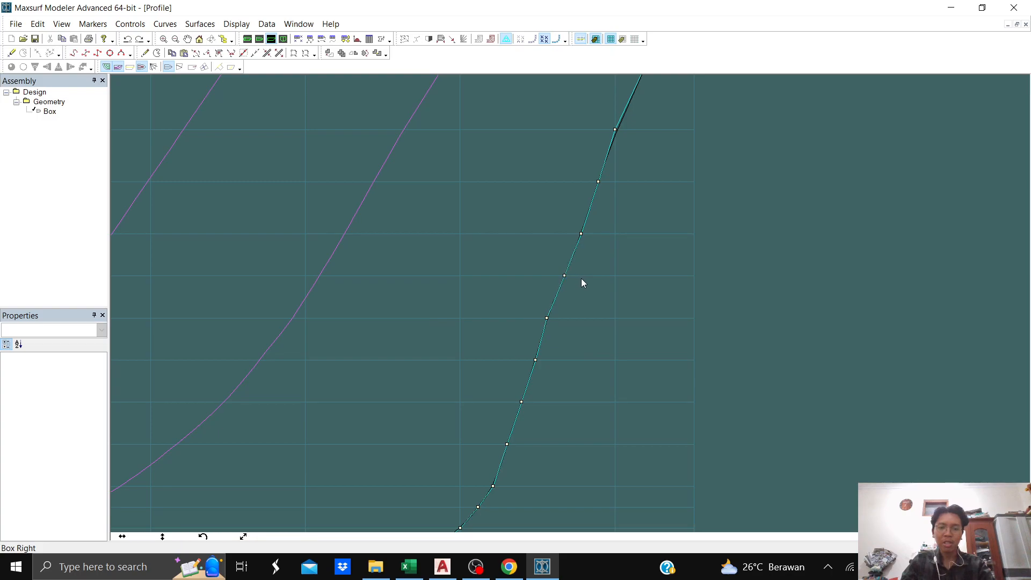
- Nudge the row 8 stem control point at 6,000 m height about 0,08 m forward to fair the curve, and deselect it
{"action": "scroll", "coordinate": [581, 276], "scroll_direction": "down", "scroll_amount": 3}
{"action": "middle_click_drag", "start_coordinate": [582, 299], "coordinate": [518, 262]}
{"action": "scroll", "coordinate": [491, 341], "scroll_direction": "down", "scroll_amount": 1}
{"action": "scroll", "coordinate": [513, 267], "scroll_direction": "up", "scroll_amount": 2}
{"action": "scroll", "coordinate": [505, 271], "scroll_direction": "up", "scroll_amount": 1}
{"action": "left_click", "coordinate": [495, 253]}
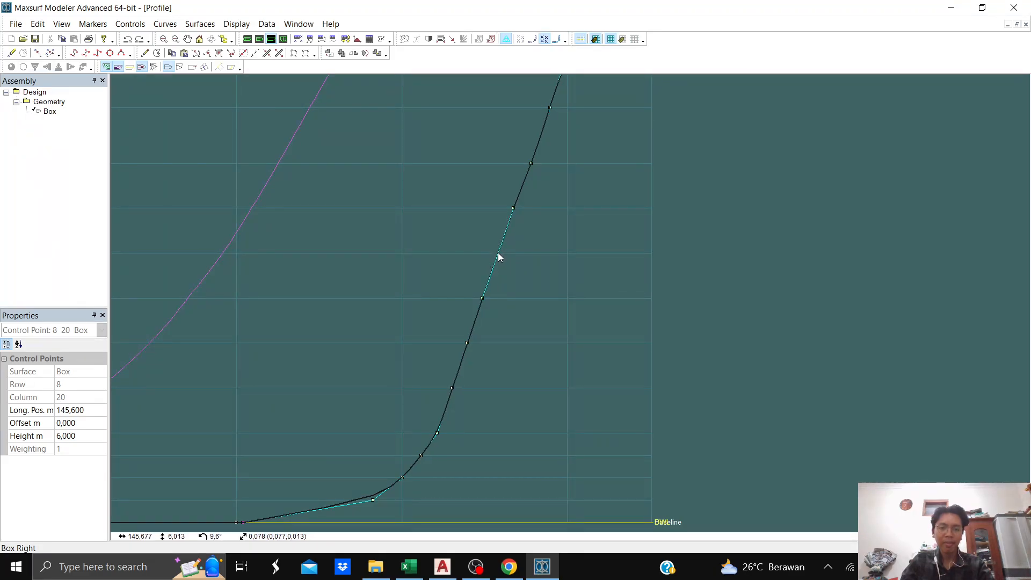
{"action": "left_click", "coordinate": [526, 275]}
- Nudge the row 10 stem control point at 8,000 m height slightly aft, and deselect it
{"action": "scroll", "coordinate": [554, 273], "scroll_direction": "down", "scroll_amount": 1}
{"action": "scroll", "coordinate": [611, 188], "scroll_direction": "down", "scroll_amount": 1}
{"action": "middle_click_drag", "start_coordinate": [611, 188], "coordinate": [570, 277]}
{"action": "scroll", "coordinate": [514, 305], "scroll_direction": "up", "scroll_amount": 3}
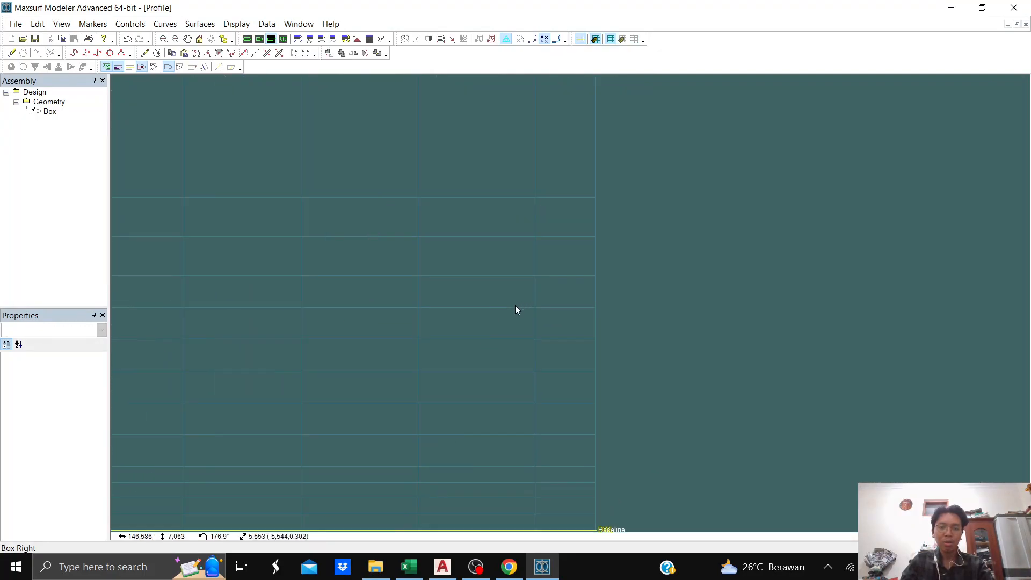
{"action": "left_click", "coordinate": [511, 265]}
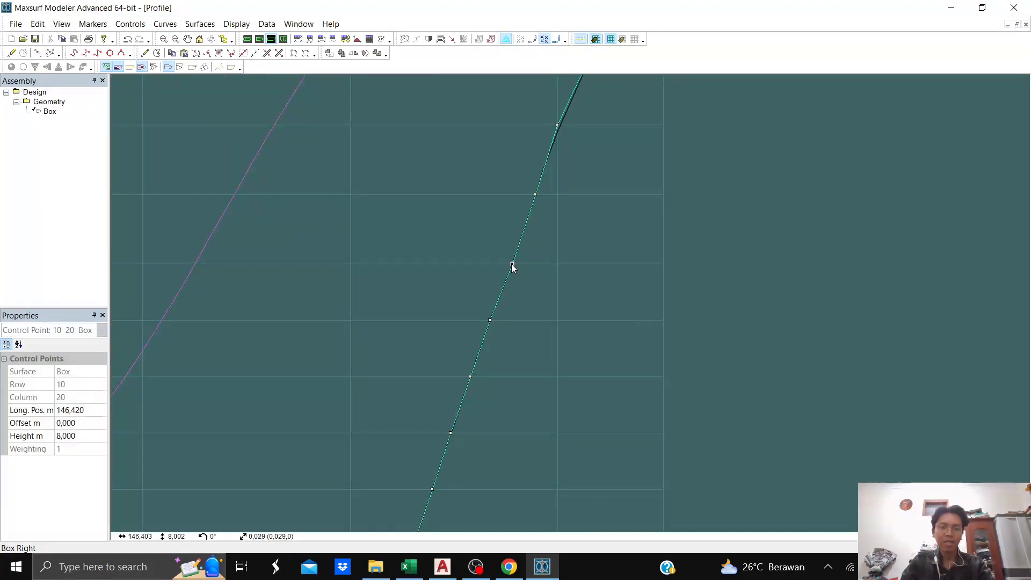
{"action": "mouse_move", "coordinate": [513, 267]}
{"action": "left_mouse_down"}
{"action": "mouse_move", "coordinate": [522, 269]}
{"action": "mouse_move", "coordinate": [511, 266]}
{"action": "left_mouse_up"}
{"action": "left_click", "coordinate": [527, 285]}
- Move the row 4 stem control point at 2,000 m height aft to a longitudinal position of about 144,245 m, and deselect it
{"action": "scroll", "coordinate": [622, 272], "scroll_direction": "down", "scroll_amount": 4}
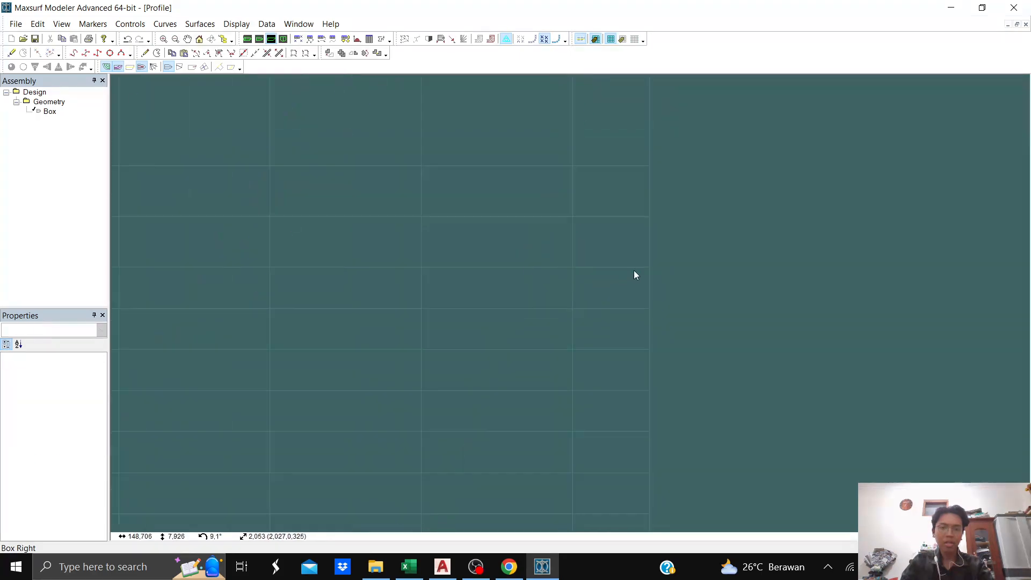
{"action": "scroll", "coordinate": [742, 242], "scroll_direction": "down", "scroll_amount": 6}
{"action": "scroll", "coordinate": [662, 255], "scroll_direction": "up", "scroll_amount": 2}
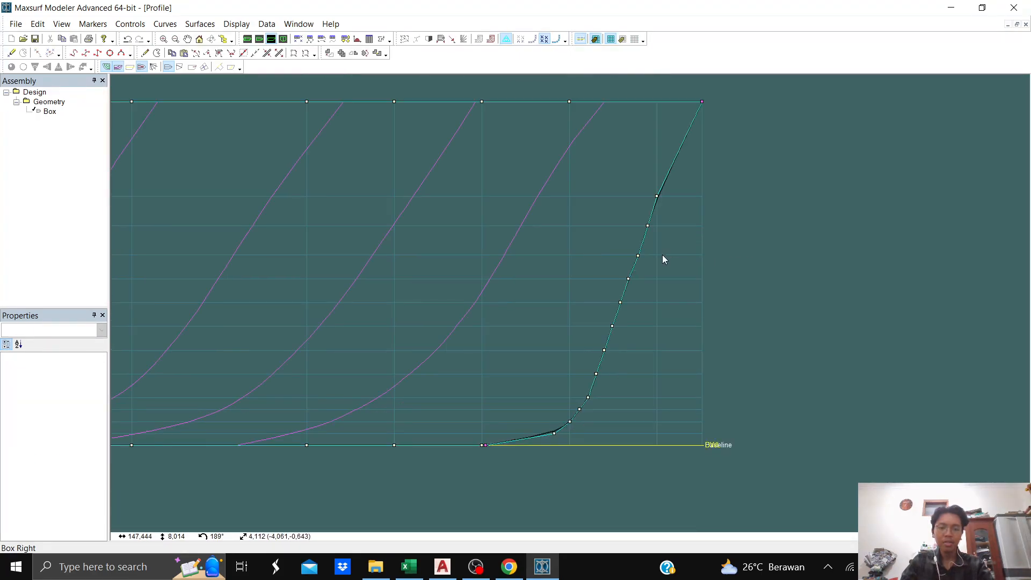
{"action": "scroll", "coordinate": [688, 247], "scroll_direction": "up", "scroll_amount": 2}
{"action": "scroll", "coordinate": [550, 379], "scroll_direction": "up", "scroll_amount": 5}
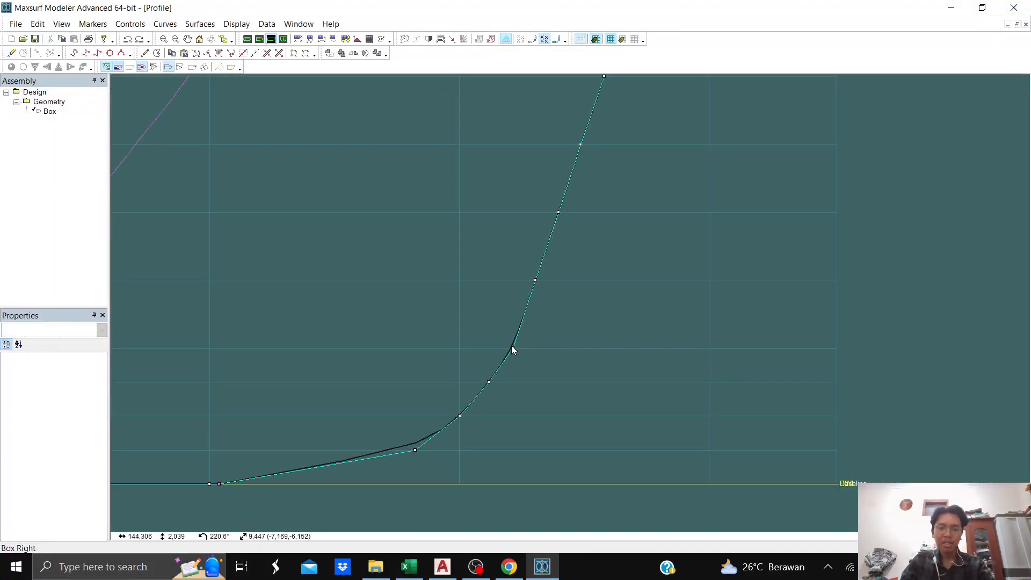
{"action": "scroll", "coordinate": [514, 357], "scroll_direction": "up", "scroll_amount": 1}
{"action": "left_click_drag", "start_coordinate": [512, 343], "coordinate": [504, 343]}
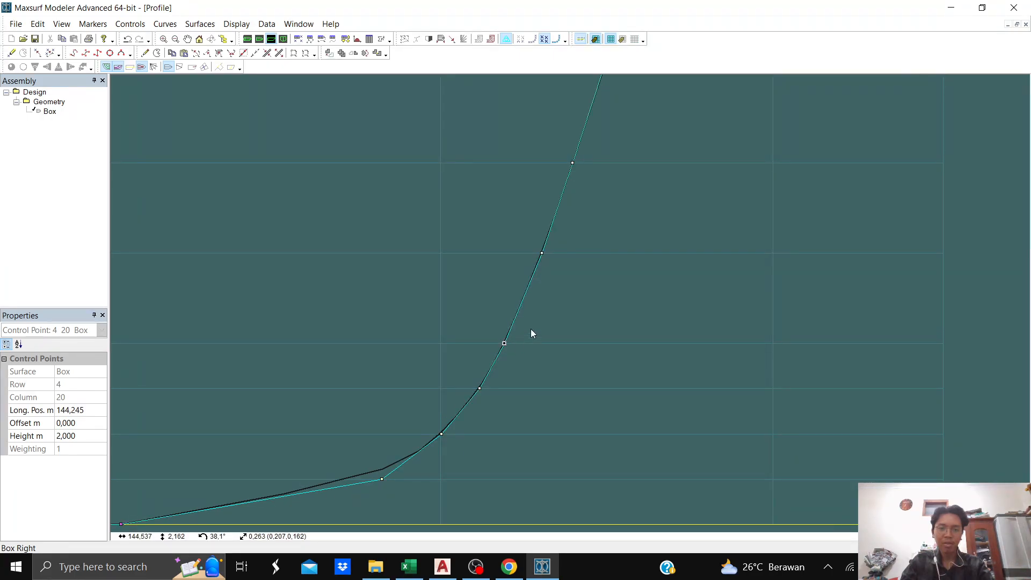
{"action": "left_click", "coordinate": [524, 339]}
- Nudge one of the upper stem control points slightly aft to smooth the profile, and deselect it
{"action": "scroll", "coordinate": [583, 308], "scroll_direction": "down", "scroll_amount": 2}
{"action": "middle_click_drag", "start_coordinate": [791, 212], "coordinate": [730, 304]}
{"action": "scroll", "coordinate": [732, 304], "scroll_direction": "down", "scroll_amount": 2}
{"action": "middle_click_drag", "start_coordinate": [654, 199], "coordinate": [587, 297]}
{"action": "scroll", "coordinate": [539, 306], "scroll_direction": "up", "scroll_amount": 3}
{"action": "left_click_drag", "start_coordinate": [530, 291], "coordinate": [525, 292]}
{"action": "left_click", "coordinate": [583, 307]}
{"action": "scroll", "coordinate": [646, 283], "scroll_direction": "down", "scroll_amount": 5}
{"action": "scroll", "coordinate": [789, 240], "scroll_direction": "down", "scroll_amount": 2}
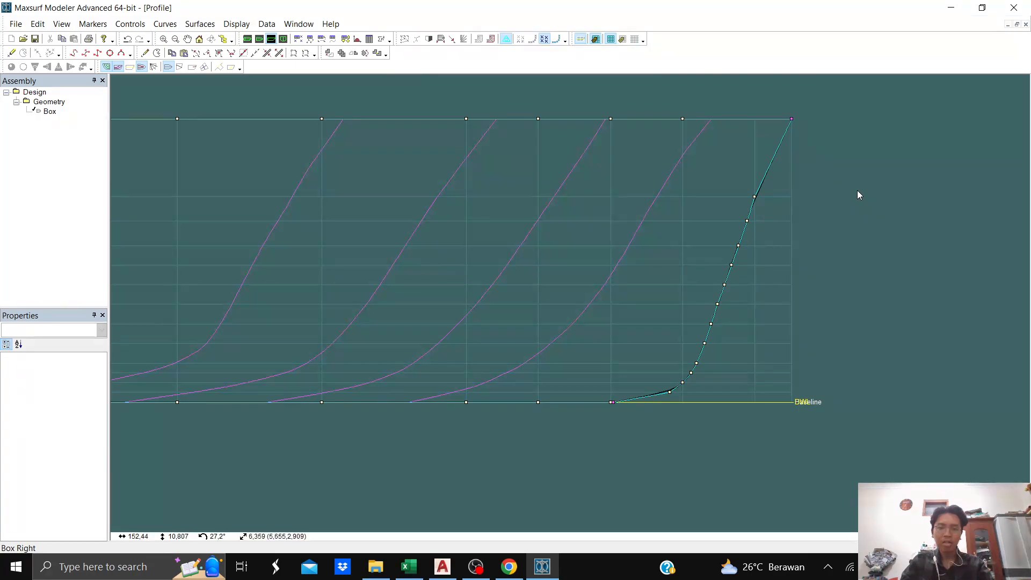
{"action": "scroll", "coordinate": [860, 195], "scroll_direction": "down", "scroll_amount": 1}
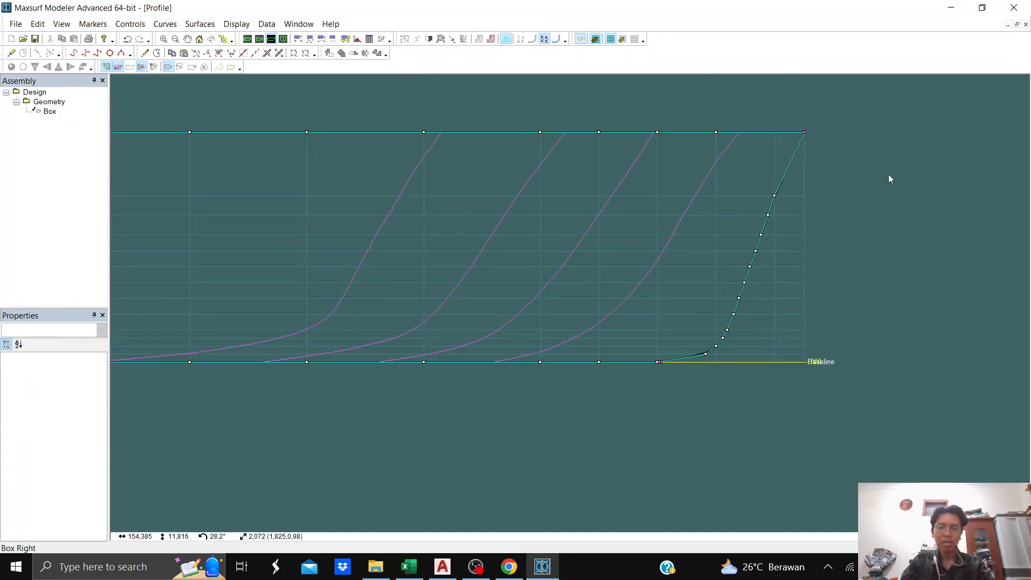
- Examine the rendered bow in the perspective view, checking whether the two hull halves meet at the top of the stem
{"action": "left_click", "coordinate": [247, 40]}
{"action": "middle_click_drag", "start_coordinate": [647, 344], "coordinate": [430, 314]}
{"action": "scroll", "coordinate": [645, 315], "scroll_direction": "up", "scroll_amount": 5}
{"action": "middle_click_drag", "start_coordinate": [623, 314], "coordinate": [643, 355]}
{"action": "scroll", "coordinate": [564, 330], "scroll_direction": "up", "scroll_amount": 3}
{"action": "middle_click_drag", "start_coordinate": [814, 155], "coordinate": [564, 222]}
{"action": "scroll", "coordinate": [797, 327], "scroll_direction": "up", "scroll_amount": 2}
{"action": "scroll", "coordinate": [797, 327], "scroll_direction": "up", "scroll_amount": 2}
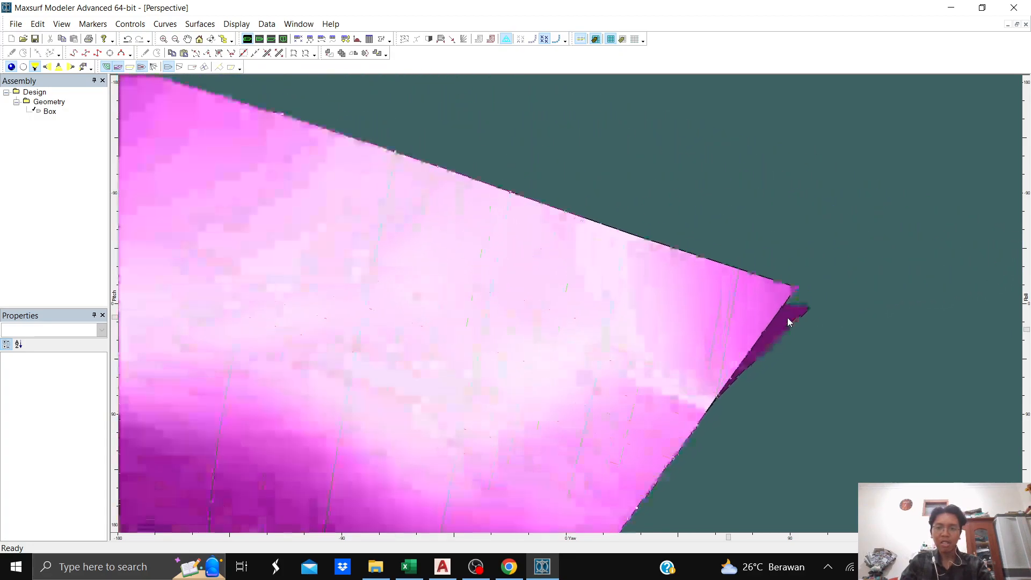
{"action": "scroll", "coordinate": [788, 318], "scroll_direction": "down", "scroll_amount": 1}
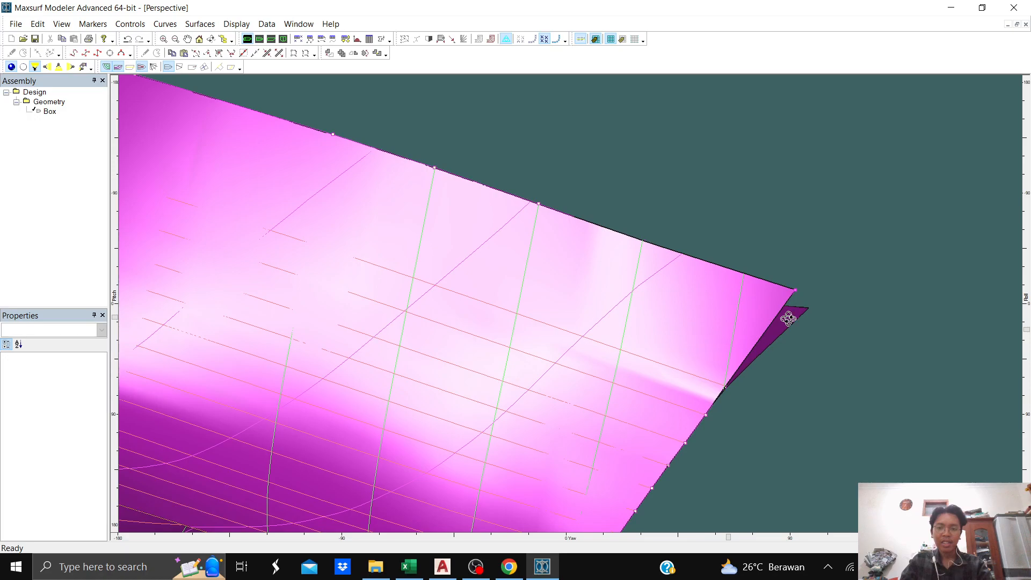
{"action": "middle_click_drag", "start_coordinate": [787, 316], "coordinate": [725, 320]}
{"action": "scroll", "coordinate": [468, 293], "scroll_direction": "down", "scroll_amount": 2}
{"action": "scroll", "coordinate": [411, 270], "scroll_direction": "down", "scroll_amount": 4}
{"action": "middle_click_drag", "start_coordinate": [446, 252], "coordinate": [509, 344]}
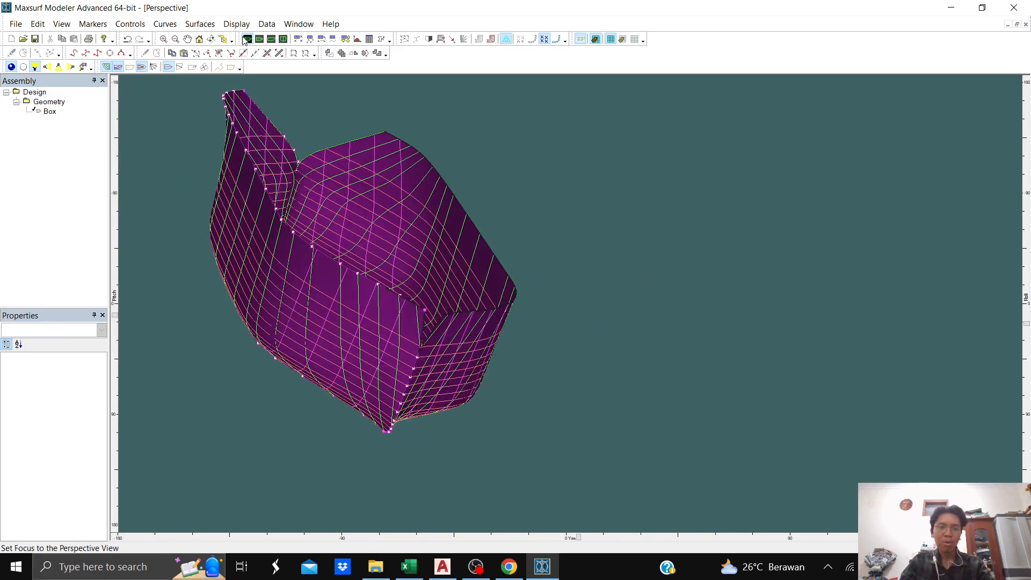
{"action": "scroll", "coordinate": [427, 333], "scroll_direction": "up", "scroll_amount": 2}
{"action": "scroll", "coordinate": [427, 334], "scroll_direction": "up", "scroll_amount": 2}
{"action": "scroll", "coordinate": [427, 330], "scroll_direction": "down", "scroll_amount": 3}
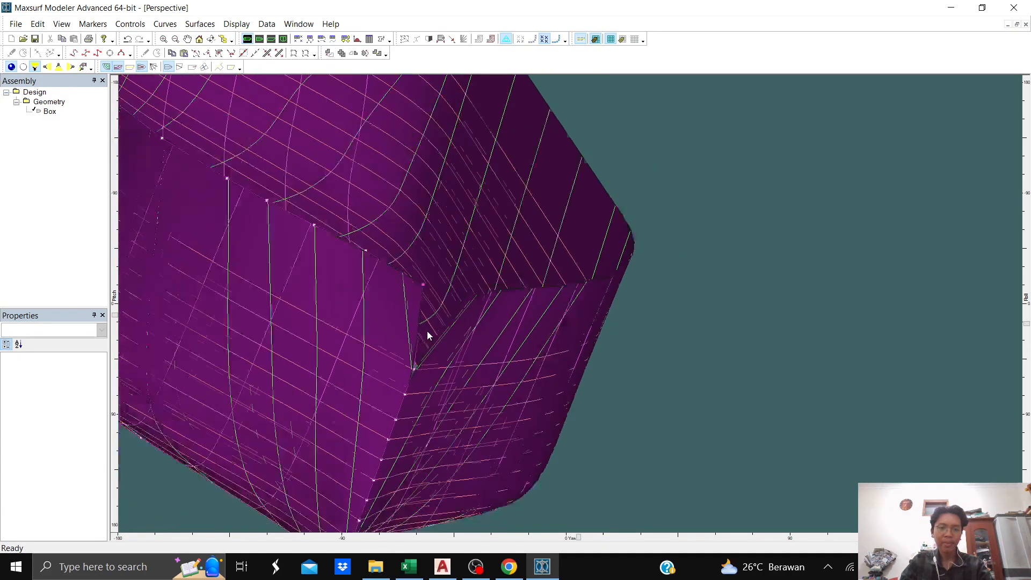
- In the plan view, set the offset of the bow's top corner control point, row 13 of column 20, to 0 m
{"action": "left_click", "coordinate": [260, 41]}
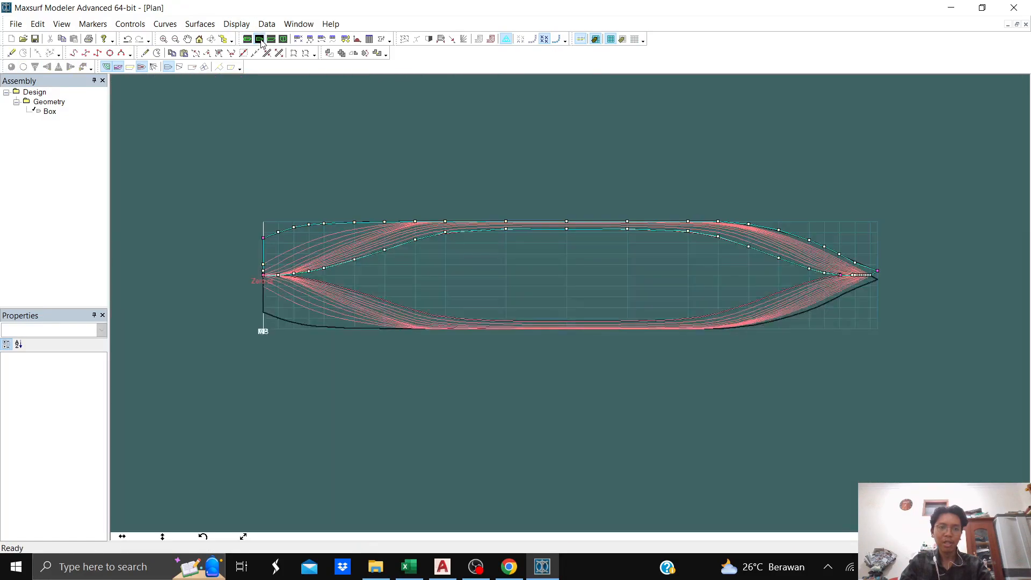
{"action": "middle_click_drag", "start_coordinate": [909, 218], "coordinate": [704, 271]}
{"action": "scroll", "coordinate": [671, 273], "scroll_direction": "up", "scroll_amount": 2}
{"action": "scroll", "coordinate": [668, 269], "scroll_direction": "up", "scroll_amount": 3}
{"action": "scroll", "coordinate": [642, 159], "scroll_direction": "up", "scroll_amount": 1}
{"action": "left_click_drag", "start_coordinate": [600, 181], "coordinate": [596, 182]}
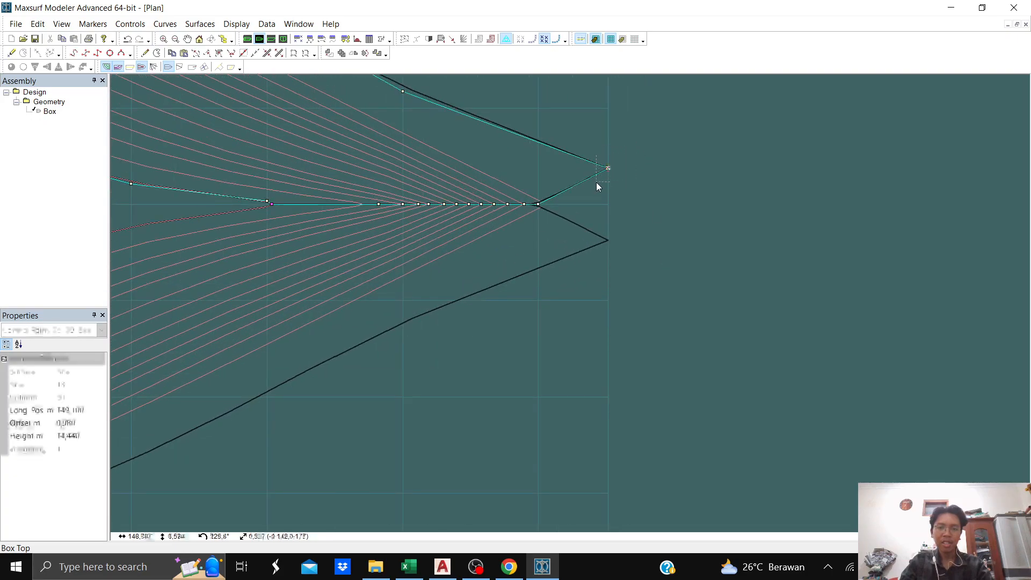
{"action": "double_click", "coordinate": [608, 169]}
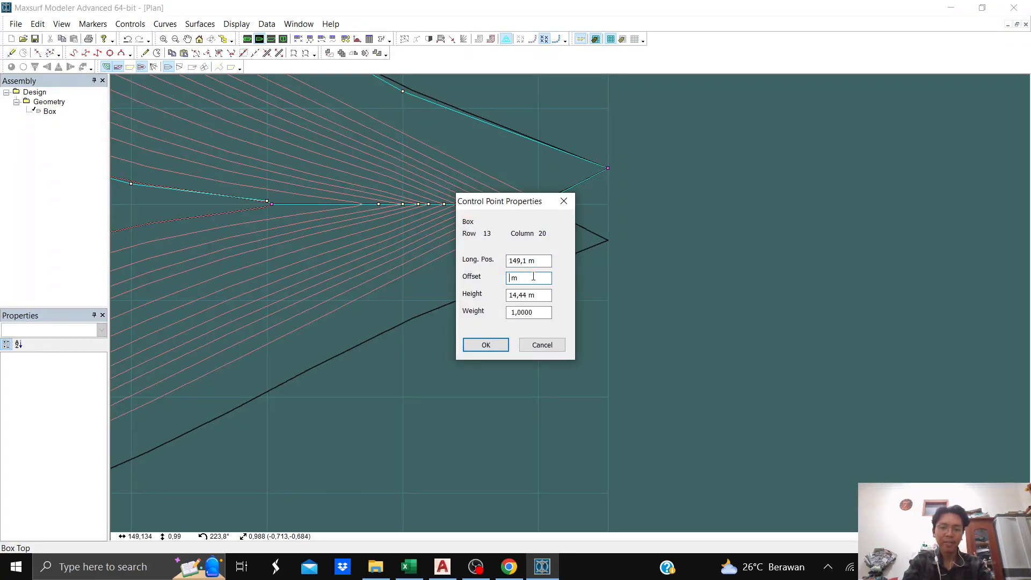
{"action": "left_click", "coordinate": [487, 347]}
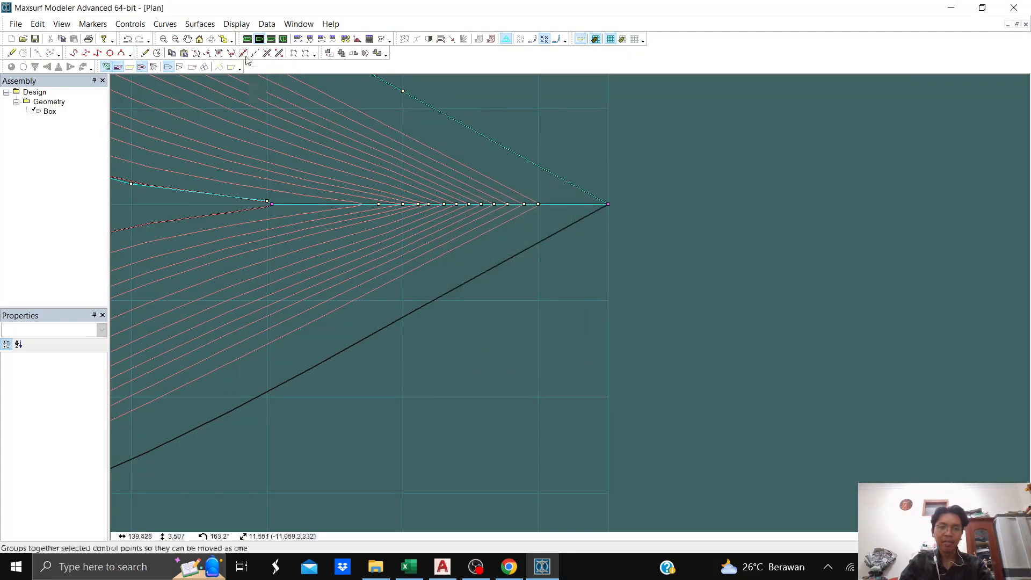
- Check the bow's top corner in the perspective view, and examine the shape of the hull's stern end
{"action": "left_click", "coordinate": [247, 39]}
{"action": "scroll", "coordinate": [420, 305], "scroll_direction": "up", "scroll_amount": 3}
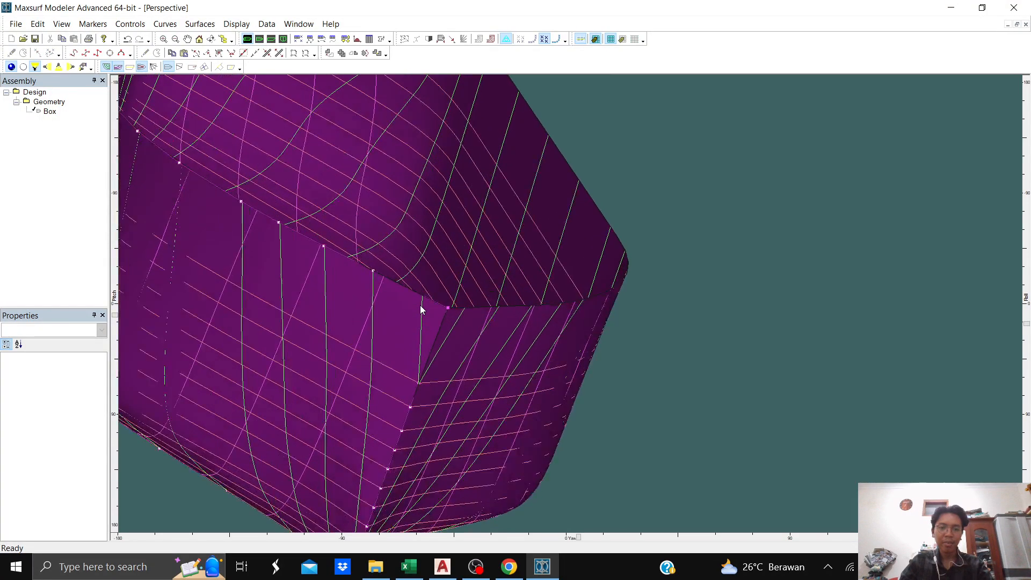
{"action": "scroll", "coordinate": [421, 306], "scroll_direction": "down", "scroll_amount": 4}
{"action": "middle_click_drag", "start_coordinate": [322, 273], "coordinate": [519, 295]}
{"action": "middle_click_drag", "start_coordinate": [422, 290], "coordinate": [720, 355]}
{"action": "right_click_drag", "start_coordinate": [276, 257], "coordinate": [366, 290]}
{"action": "scroll", "coordinate": [262, 277], "scroll_direction": "up", "scroll_amount": 5}
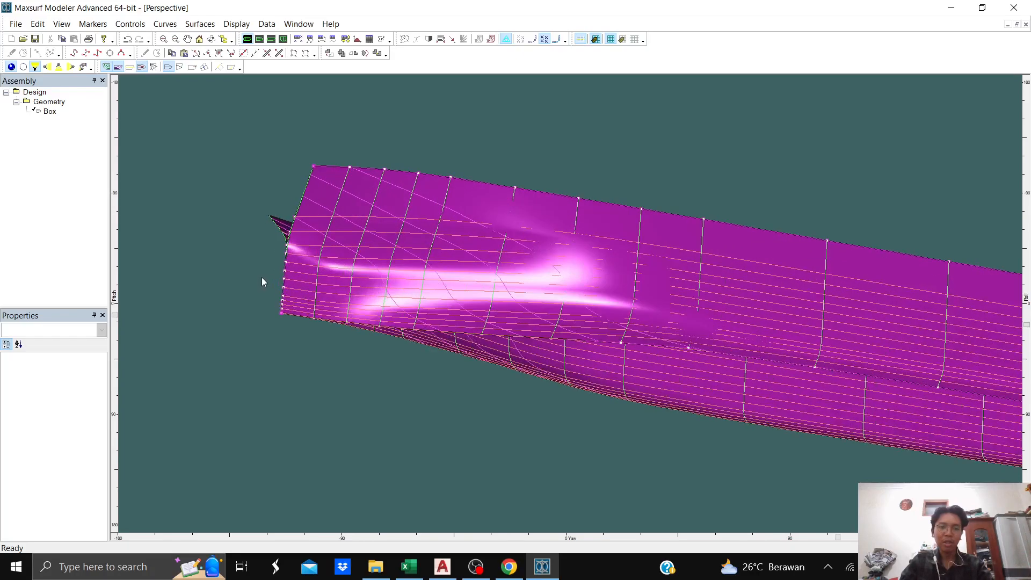
{"action": "middle_click_drag", "start_coordinate": [273, 269], "coordinate": [274, 291]}
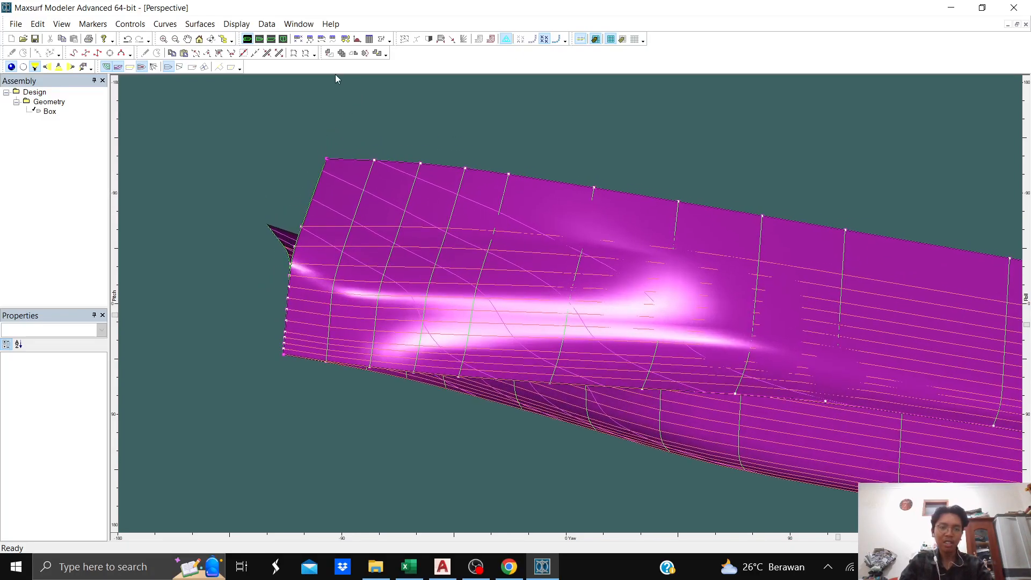
- Bring up the stern end of the hull in the profile view to examine its control points at the zero point
{"action": "left_click", "coordinate": [272, 39]}
{"action": "scroll", "coordinate": [604, 252], "scroll_direction": "down", "scroll_amount": 3}
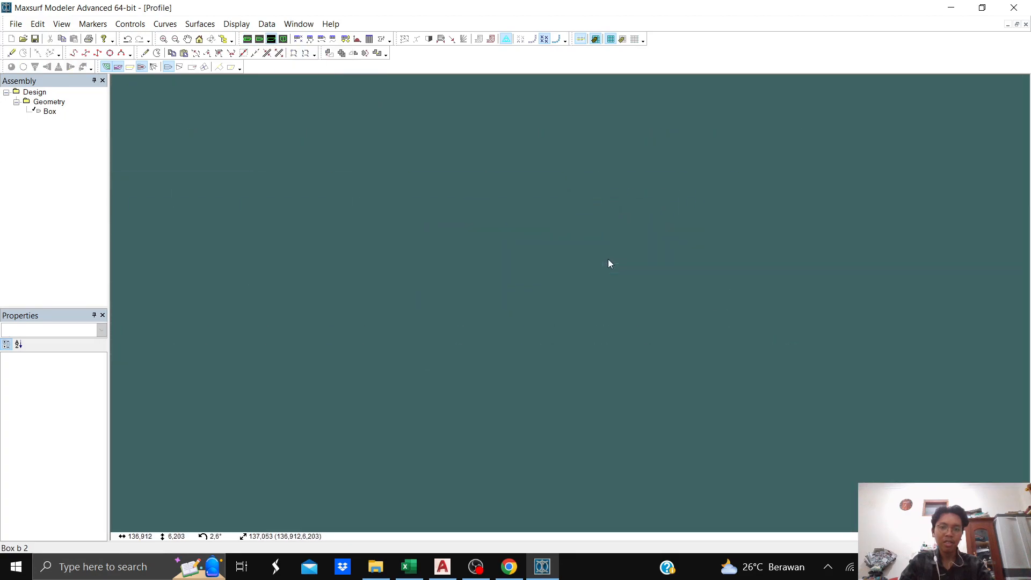
{"action": "middle_click_drag", "start_coordinate": [492, 355], "coordinate": [837, 349]}
{"action": "scroll", "coordinate": [837, 349], "scroll_direction": "down", "scroll_amount": 2}
{"action": "middle_click_drag", "start_coordinate": [483, 323], "coordinate": [625, 321]}
{"action": "scroll", "coordinate": [500, 304], "scroll_direction": "up", "scroll_amount": 4}
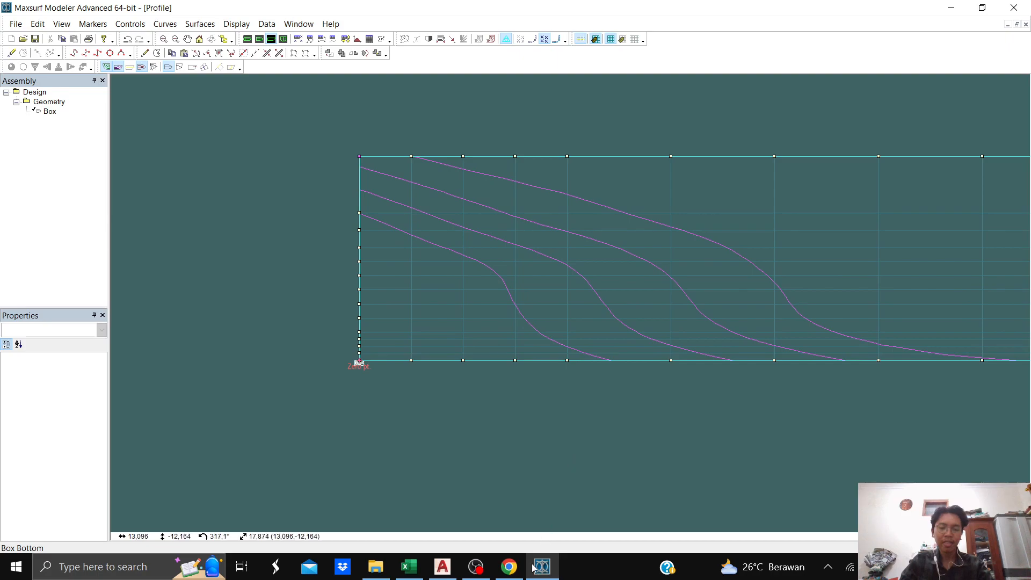
{"action": "middle_click_drag", "start_coordinate": [517, 468], "coordinate": [501, 486]}
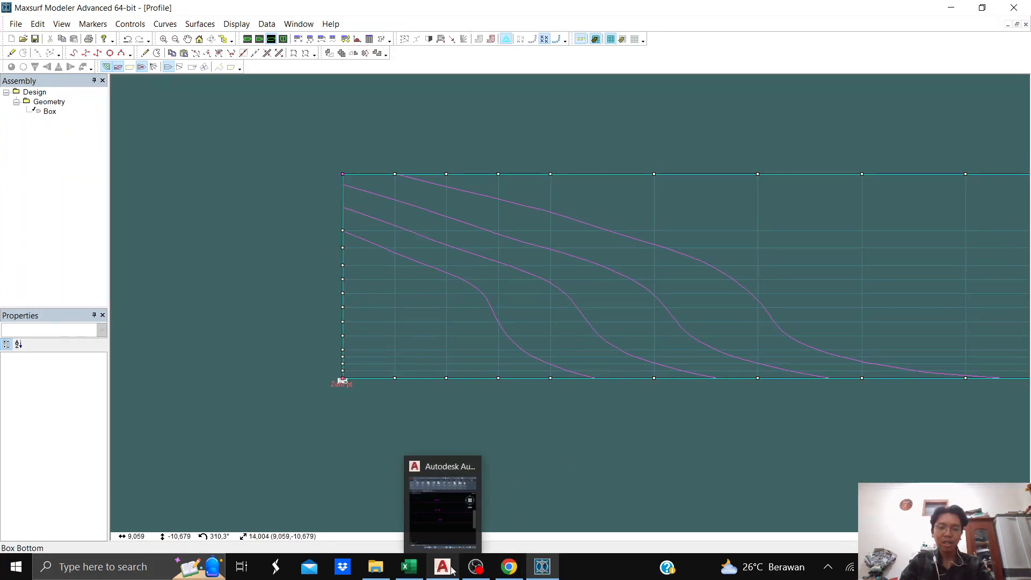
- Switch to the LINESPLAN drawing in AutoCAD, maximize it and set the current object colour to Cyan
{"action": "left_click", "coordinate": [452, 570]}
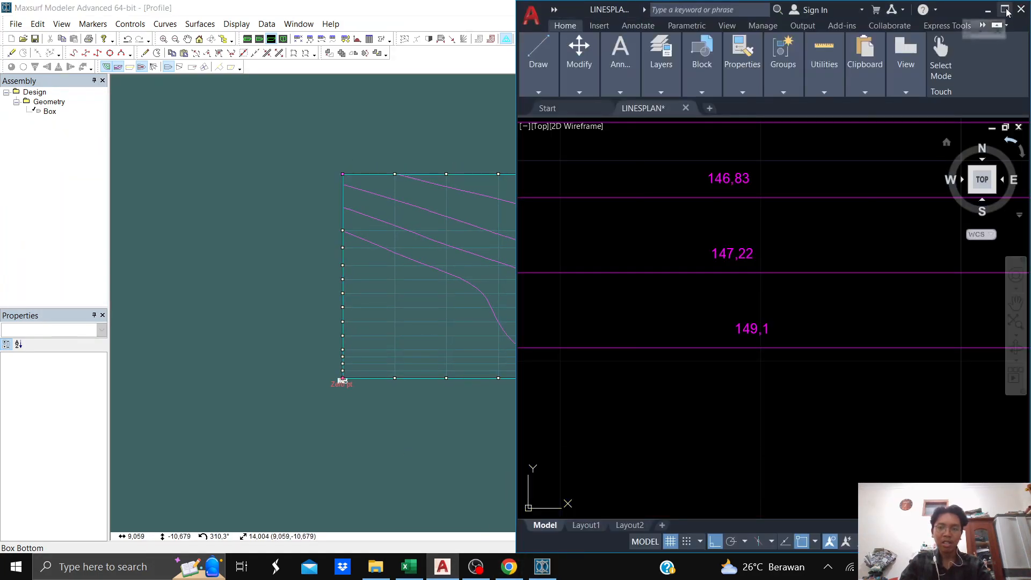
{"action": "left_click", "coordinate": [1005, 11]}
{"action": "scroll", "coordinate": [531, 315], "scroll_direction": "down", "scroll_amount": 5}
{"action": "scroll", "coordinate": [531, 315], "scroll_direction": "down", "scroll_amount": 3}
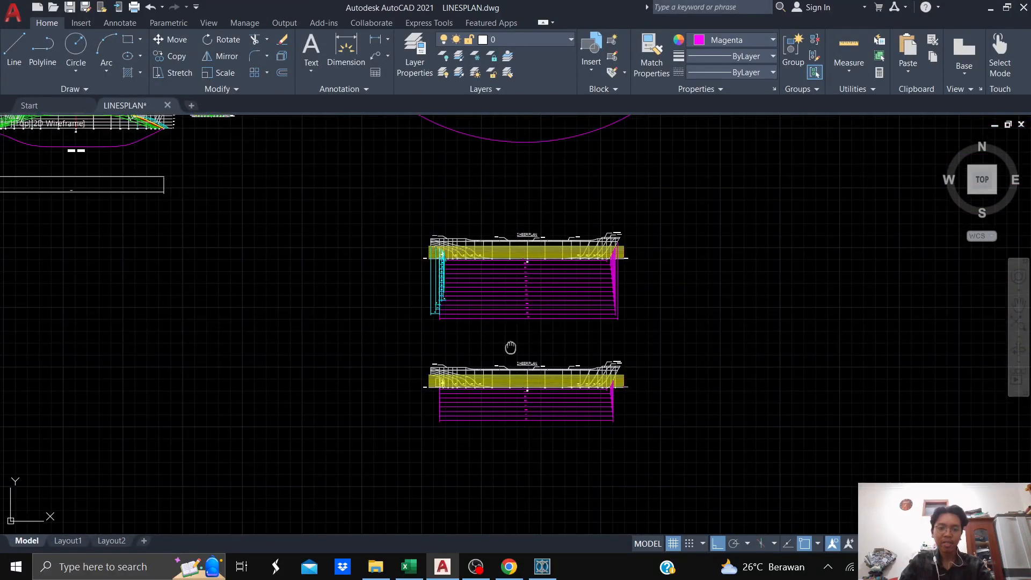
{"action": "scroll", "coordinate": [511, 347], "scroll_direction": "up", "scroll_amount": 6}
{"action": "left_click", "coordinate": [758, 40]}
{"action": "left_click", "coordinate": [699, 176]}
{"action": "middle_click_drag", "start_coordinate": [291, 403], "coordinate": [337, 296]}
{"action": "scroll", "coordinate": [292, 303], "scroll_direction": "up", "scroll_amount": 5}
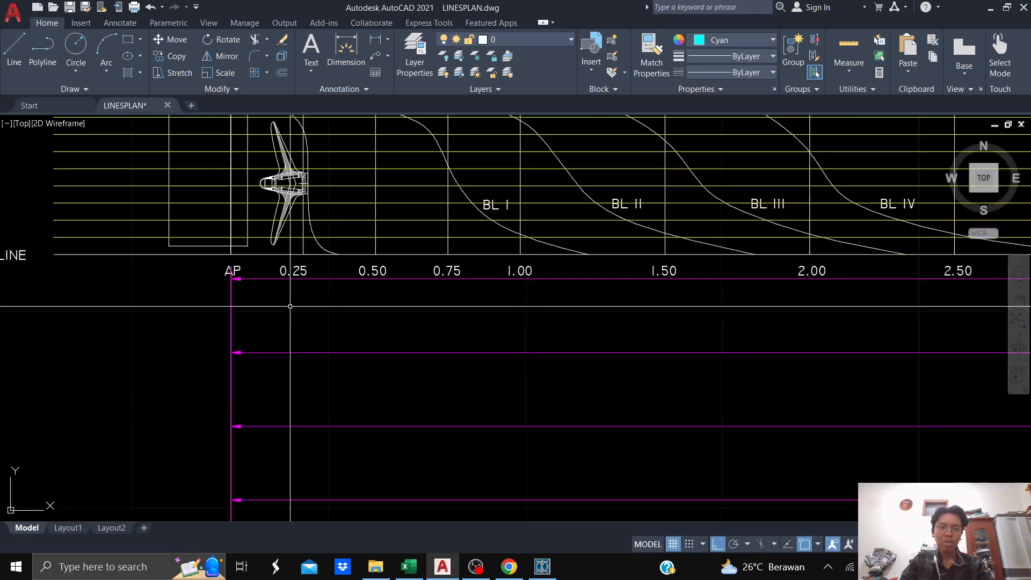
- Dimension the horizontal distance from AP to the stern curve's end on the baseline, placing the dimension below the station labels
{"action": "scroll", "coordinate": [247, 271], "scroll_direction": "up", "scroll_amount": 2}
{"action": "middle_click_drag", "start_coordinate": [247, 269], "coordinate": [341, 290]}
{"action": "type", "text": "dim"}
{"action": "key", "text": "Return"}
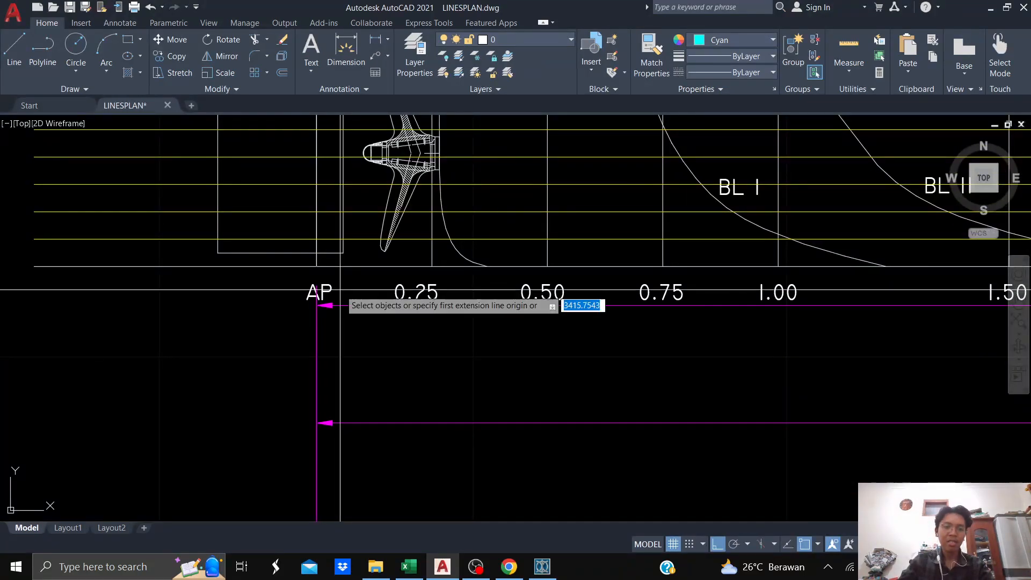
{"action": "left_click", "coordinate": [317, 266]}
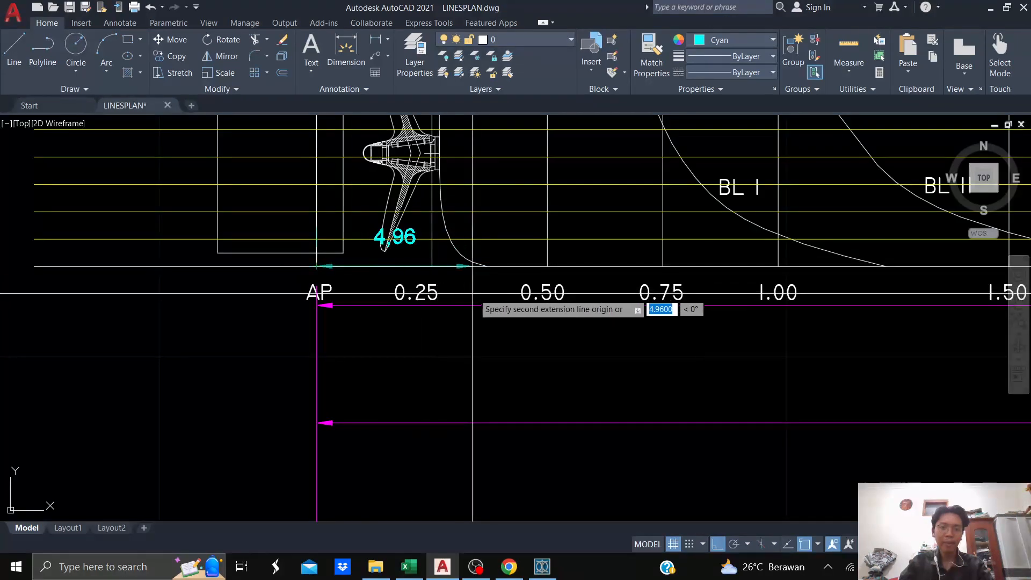
{"action": "scroll", "coordinate": [508, 267], "scroll_direction": "up", "scroll_amount": 5}
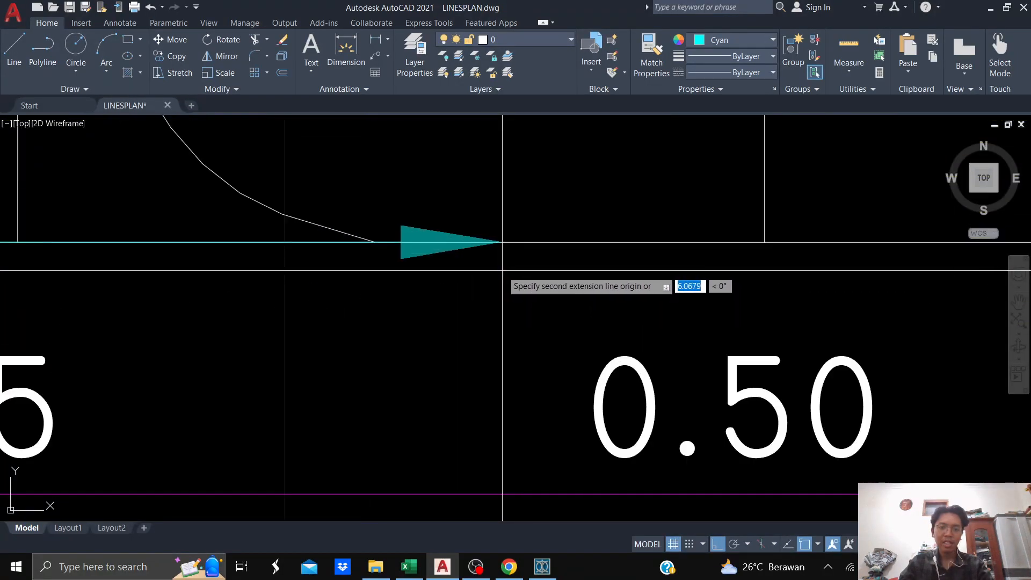
{"action": "left_click", "coordinate": [376, 243]}
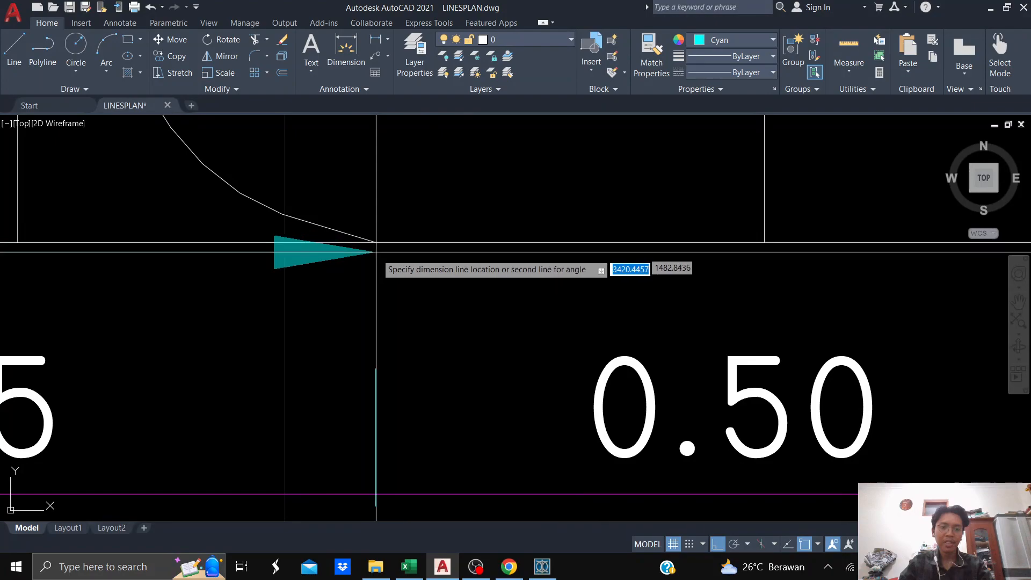
{"action": "scroll", "coordinate": [375, 242], "scroll_direction": "down", "scroll_amount": 4}
{"action": "middle_click_drag", "start_coordinate": [390, 283], "coordinate": [493, 246]}
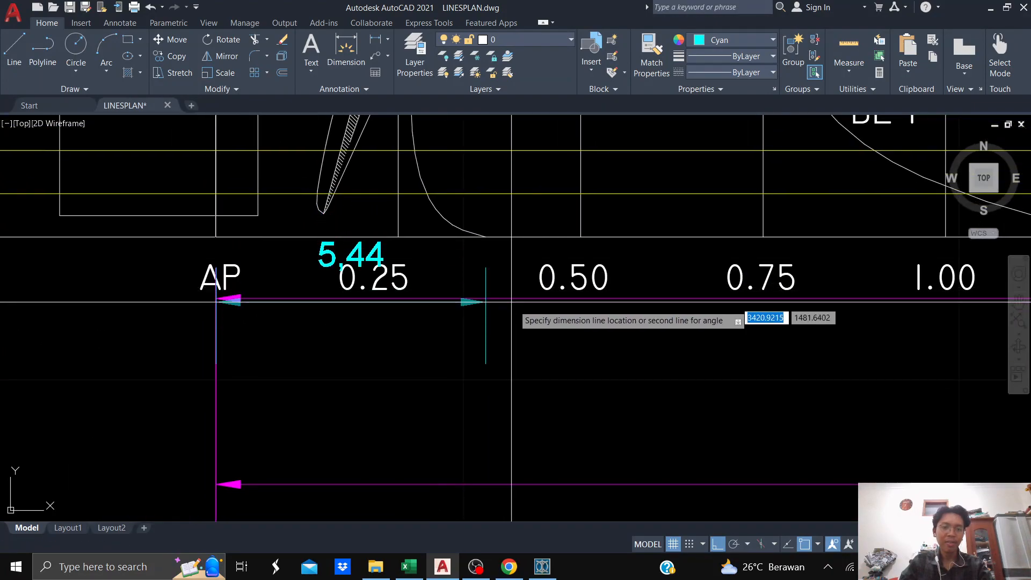
{"action": "left_click", "coordinate": [540, 346]}
{"action": "key", "text": "Escape"}
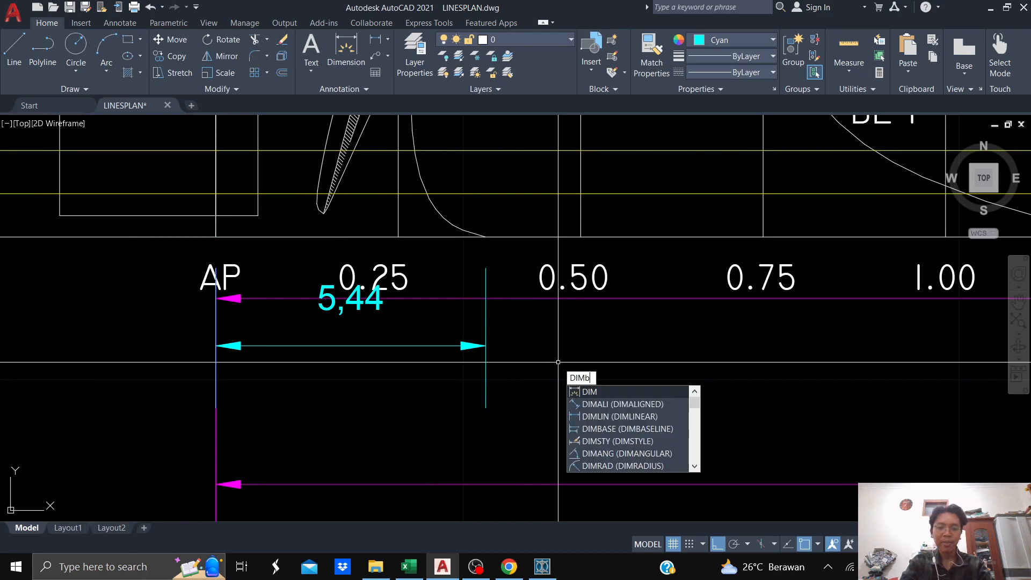
- Add baseline dimensions from AP to the stern curve at each successive waterline, stacked below the first dimension
{"action": "key", "text": "Return"}
{"action": "left_click", "coordinate": [216, 484]}
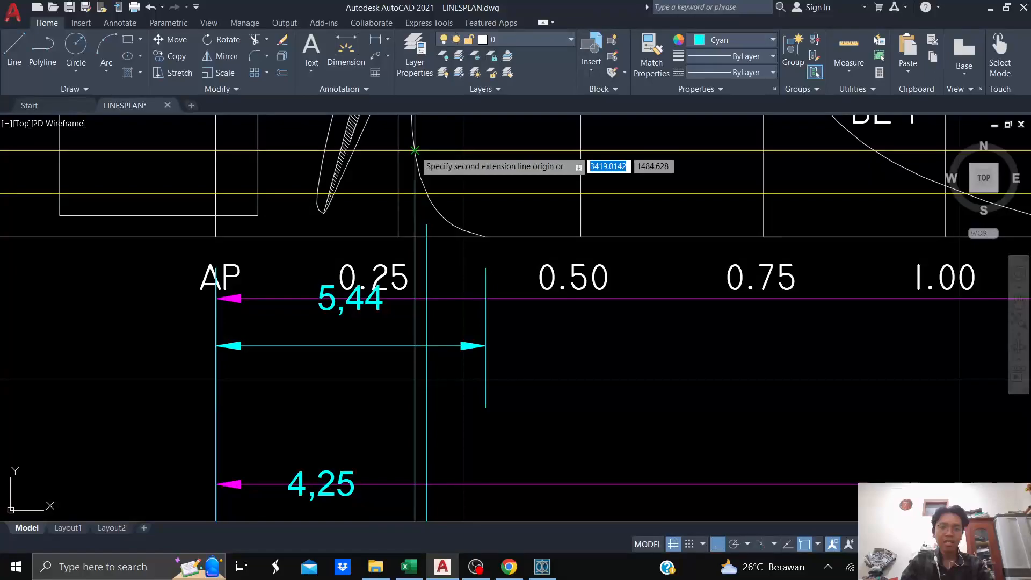
{"action": "middle_click_drag", "start_coordinate": [415, 150], "coordinate": [435, 262]}
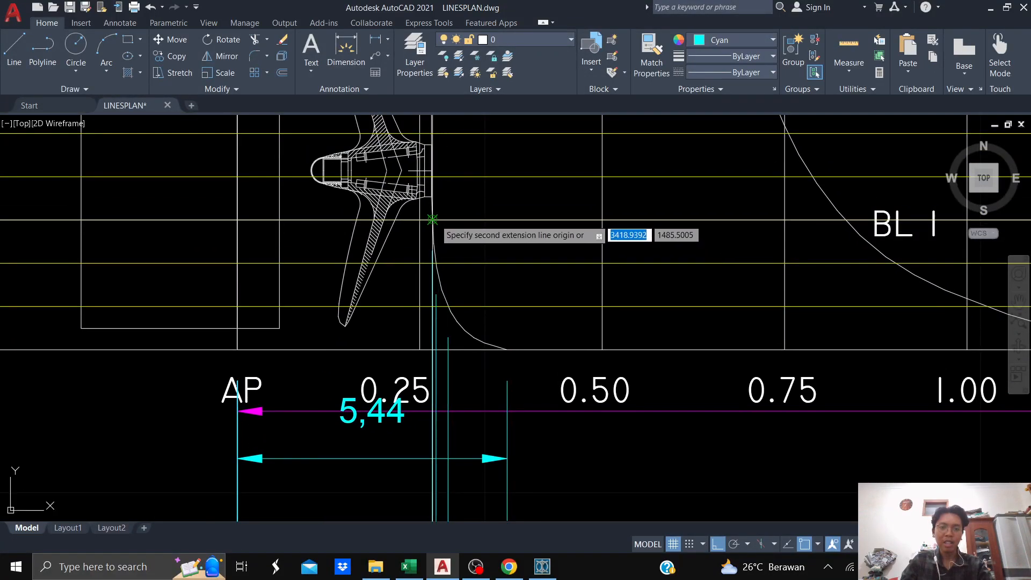
{"action": "scroll", "coordinate": [460, 244], "scroll_direction": "down", "scroll_amount": 6}
{"action": "middle_click_drag", "start_coordinate": [523, 308], "coordinate": [516, 367]}
{"action": "scroll", "coordinate": [516, 368], "scroll_direction": "down", "scroll_amount": 4}
{"action": "middle_click_drag", "start_coordinate": [523, 200], "coordinate": [543, 366]}
{"action": "middle_click_drag", "start_coordinate": [552, 483], "coordinate": [523, 459]}
{"action": "scroll", "coordinate": [521, 459], "scroll_direction": "down", "scroll_amount": 2}
{"action": "scroll", "coordinate": [491, 372], "scroll_direction": "up", "scroll_amount": 6}
{"action": "scroll", "coordinate": [522, 365], "scroll_direction": "down", "scroll_amount": 2}
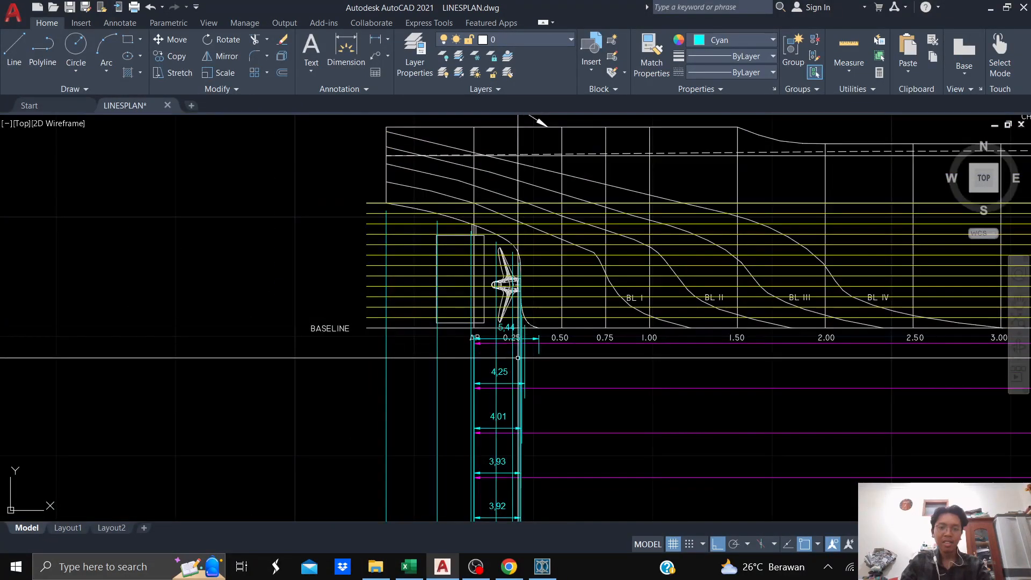
- Examine the stern curve, AP line and the extension lines of the stern dimensions on the lines plan
{"action": "scroll", "coordinate": [517, 358], "scroll_direction": "up", "scroll_amount": 2}
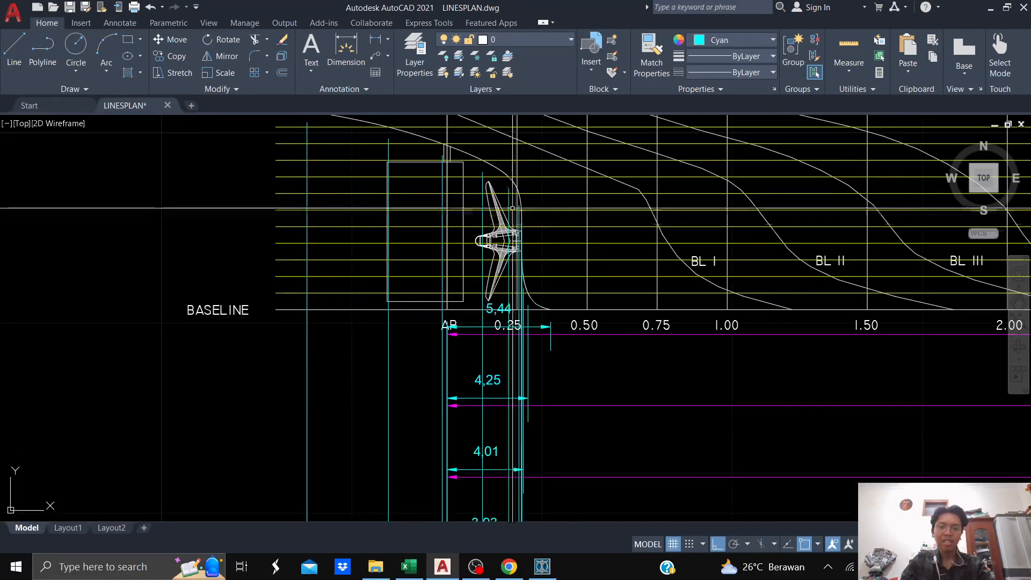
{"action": "scroll", "coordinate": [515, 207], "scroll_direction": "up", "scroll_amount": 3}
{"action": "left_click", "coordinate": [485, 206]}
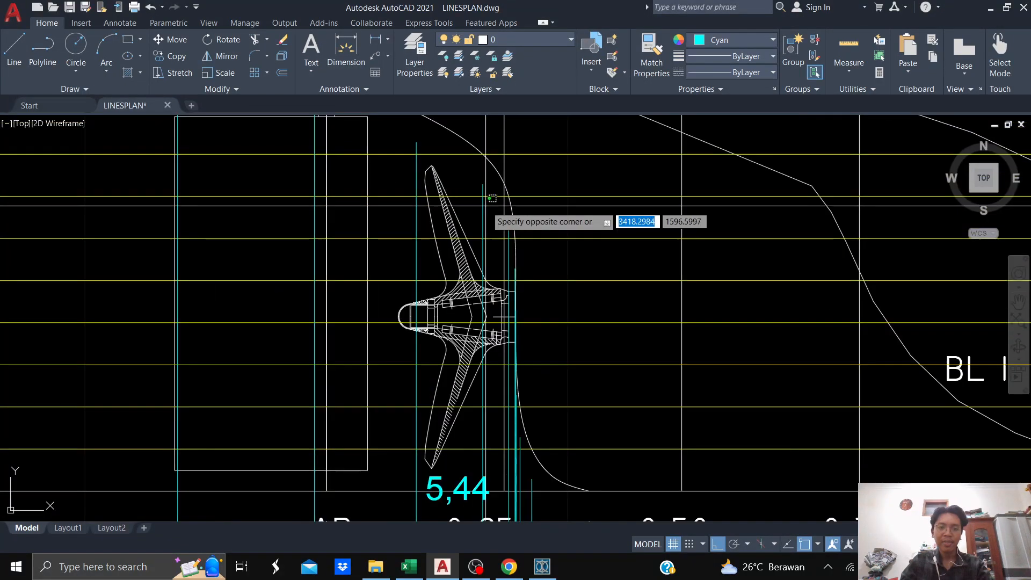
{"action": "left_click", "coordinate": [476, 214]}
{"action": "scroll", "coordinate": [419, 148], "scroll_direction": "down", "scroll_amount": 6}
{"action": "middle_click_drag", "start_coordinate": [419, 149], "coordinate": [409, 212]}
{"action": "scroll", "coordinate": [327, 365], "scroll_direction": "up", "scroll_amount": 2}
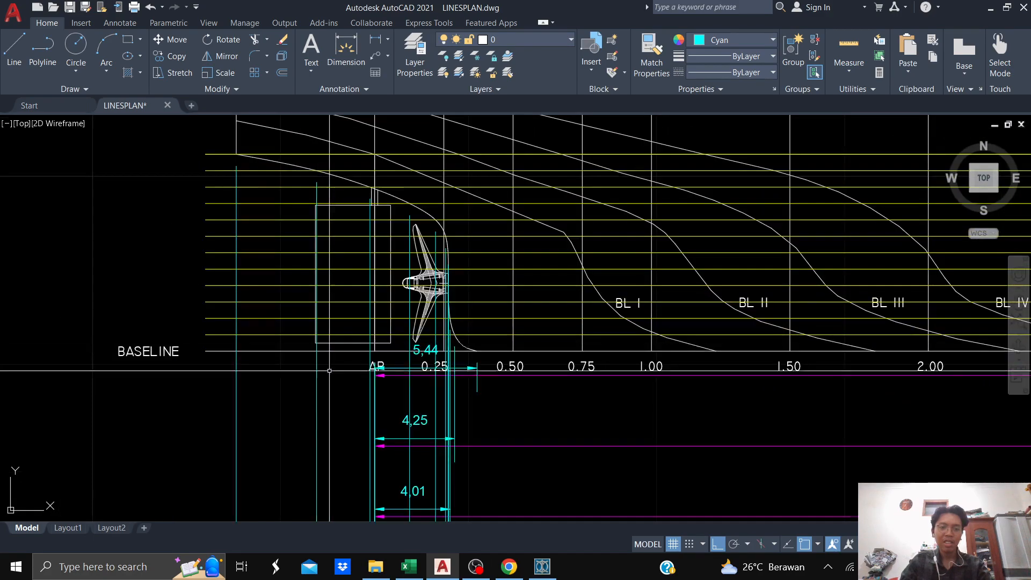
{"action": "left_click", "coordinate": [339, 398]}
{"action": "left_click", "coordinate": [210, 428]}
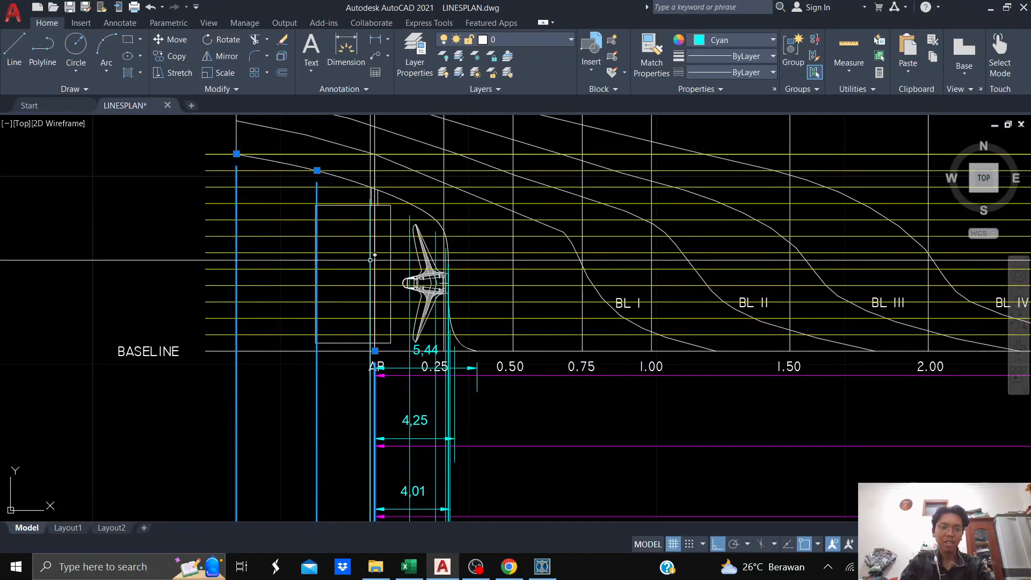
{"action": "scroll", "coordinate": [369, 262], "scroll_direction": "down", "scroll_amount": 4}
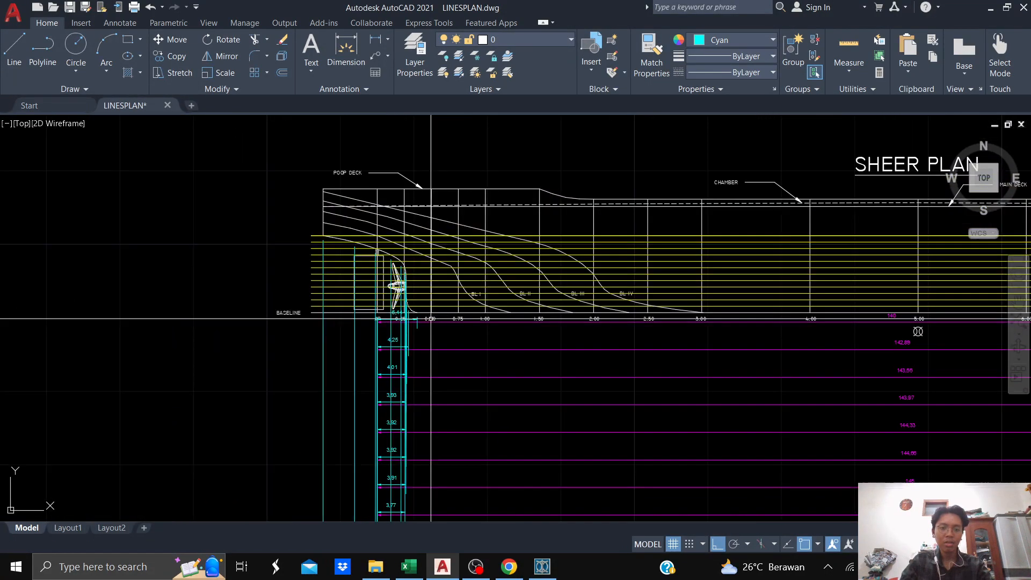
{"action": "scroll", "coordinate": [431, 318], "scroll_direction": "up", "scroll_amount": 4}
{"action": "middle_click_drag", "start_coordinate": [295, 321], "coordinate": [381, 384]}
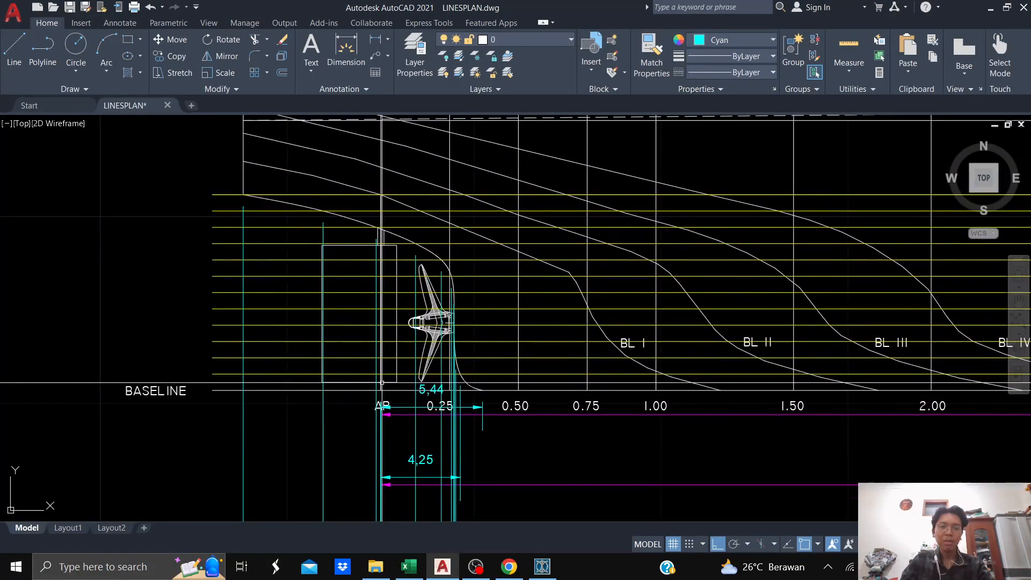
{"action": "scroll", "coordinate": [381, 384], "scroll_direction": "down", "scroll_amount": 2}
- Tile AutoCAD beside Maxsurf Modeler and set the longitudinal position of the stern control point at the zero point to 5,44 m
{"action": "key", "text": "super+Right"}
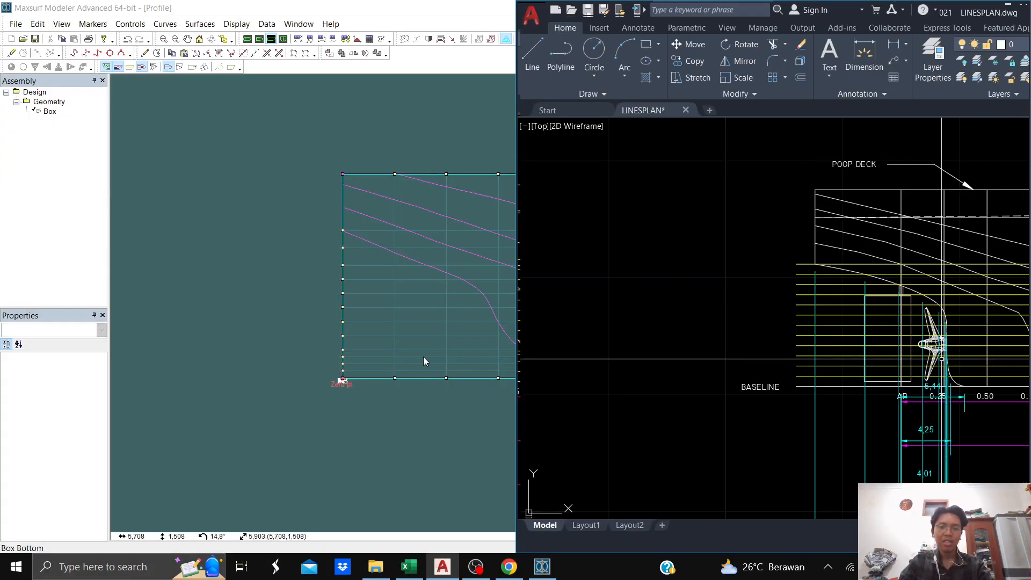
{"action": "left_click", "coordinate": [161, 124]}
{"action": "scroll", "coordinate": [250, 349], "scroll_direction": "up", "scroll_amount": 4}
{"action": "scroll", "coordinate": [227, 338], "scroll_direction": "up", "scroll_amount": 3}
{"action": "middle_click_drag", "start_coordinate": [208, 322], "coordinate": [302, 353]}
{"action": "scroll", "coordinate": [236, 288], "scroll_direction": "up", "scroll_amount": 4}
{"action": "middle_click_drag", "start_coordinate": [236, 289], "coordinate": [296, 288]}
{"action": "scroll", "coordinate": [365, 321], "scroll_direction": "up", "scroll_amount": 2}
{"action": "left_click_drag", "start_coordinate": [296, 288], "coordinate": [248, 325]}
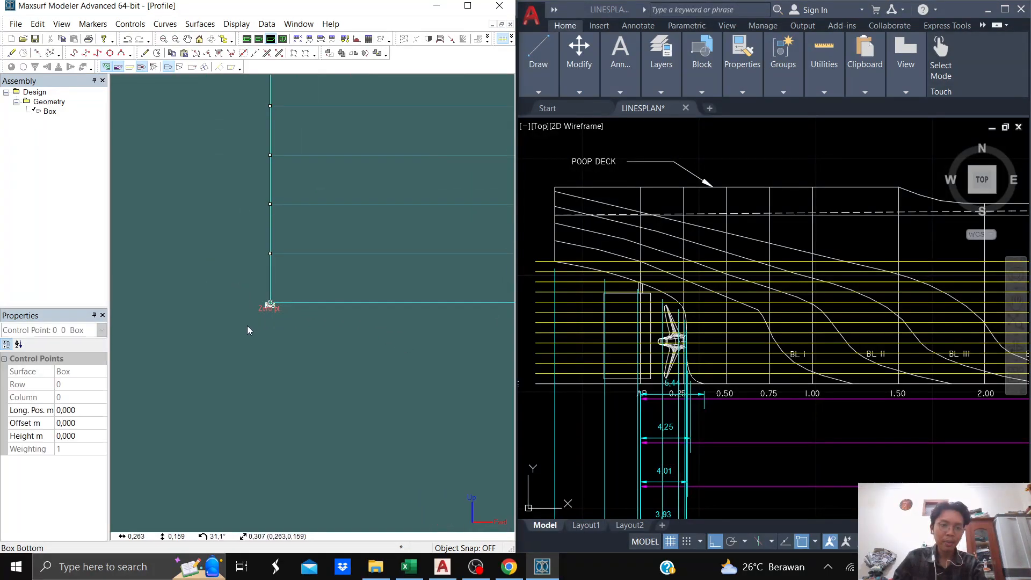
{"action": "left_click", "coordinate": [84, 410]}
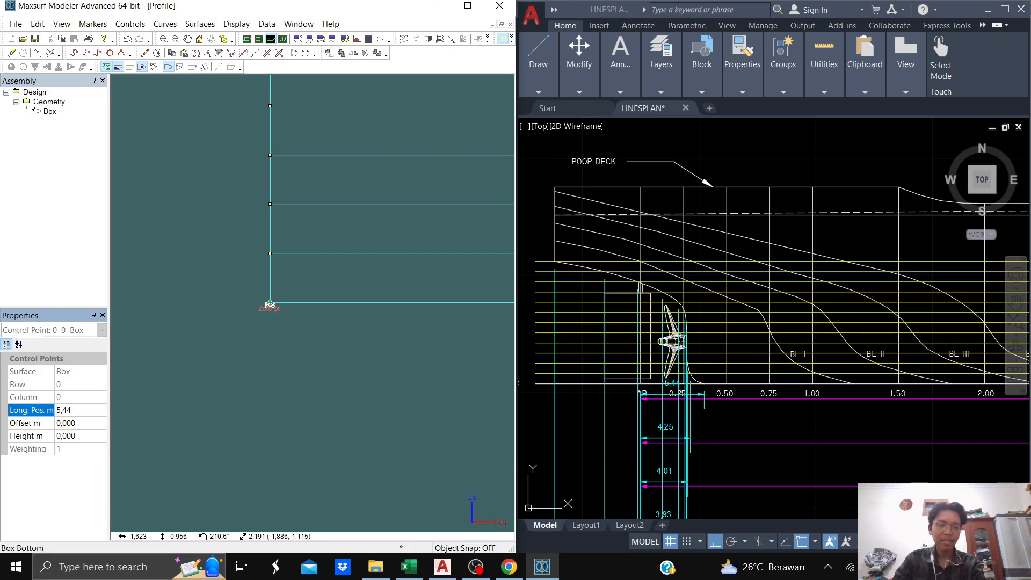
{"action": "key", "text": "Return"}
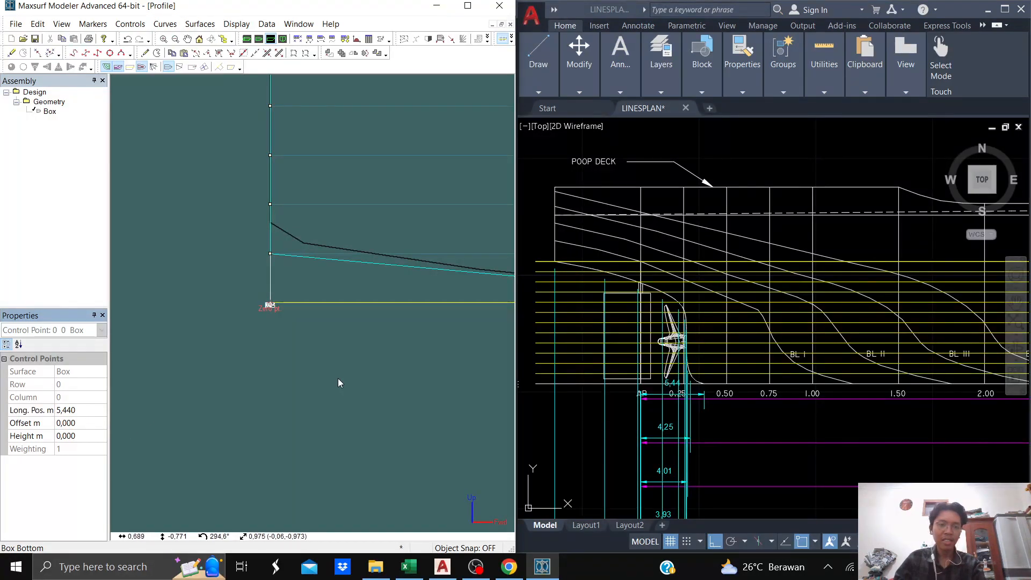
- Set the longitudinal position of the second baseline control point (row 0, column 1) to 5,440 m
{"action": "scroll", "coordinate": [424, 365], "scroll_direction": "down", "scroll_amount": 2}
{"action": "left_click", "coordinate": [414, 358]}
{"action": "middle_click_drag", "start_coordinate": [425, 350], "coordinate": [240, 329]}
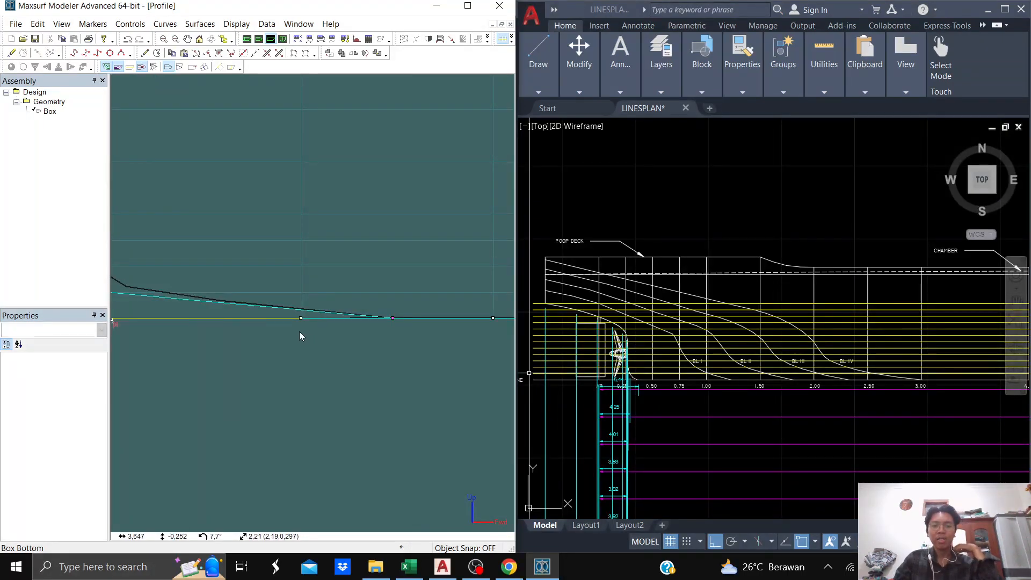
{"action": "scroll", "coordinate": [307, 326], "scroll_direction": "up", "scroll_amount": 3}
{"action": "middle_click_drag", "start_coordinate": [307, 326], "coordinate": [234, 338]}
{"action": "left_click", "coordinate": [218, 331]}
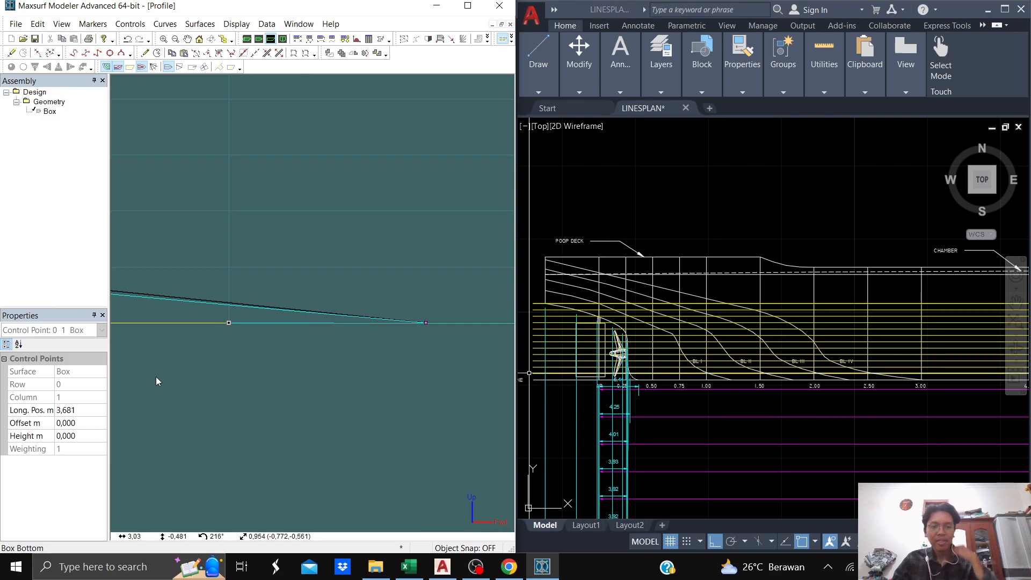
{"action": "left_click", "coordinate": [93, 410]}
{"action": "key", "text": "BackSpace"}
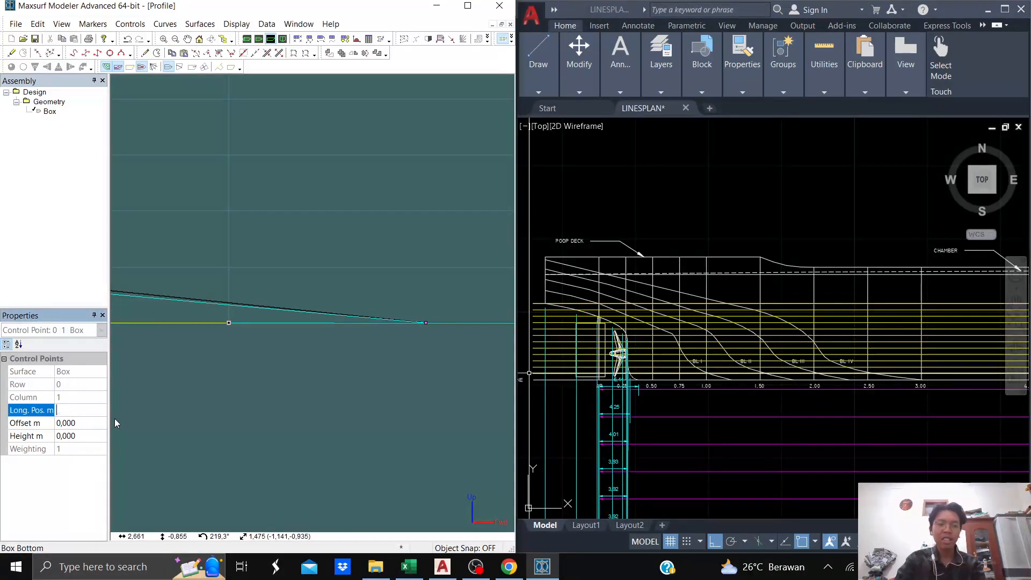
{"action": "type", "text": "5,440"}
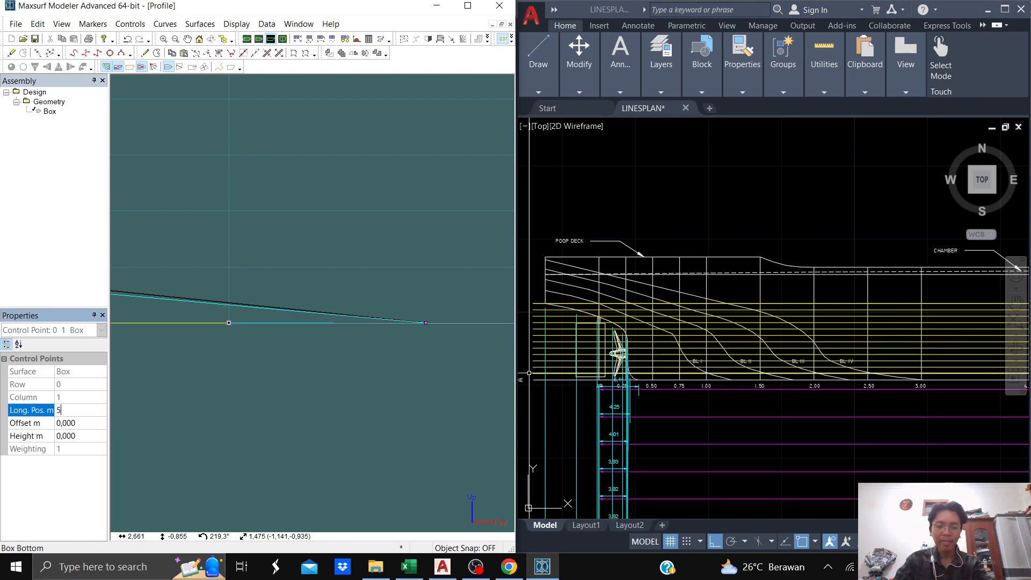
{"action": "key", "text": "Return"}
{"action": "left_click", "coordinate": [502, 400]}
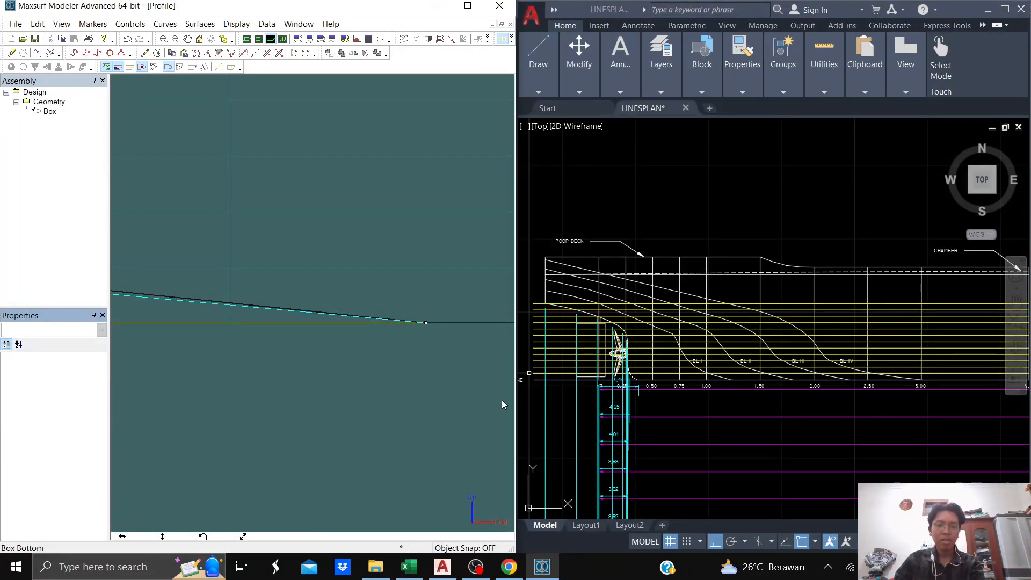
- Examine the stern dimensions for the baseline and the lowest waterlines on the AutoCAD lines plan
{"action": "scroll", "coordinate": [423, 314], "scroll_direction": "up", "scroll_amount": 2}
{"action": "left_click", "coordinate": [680, 444]}
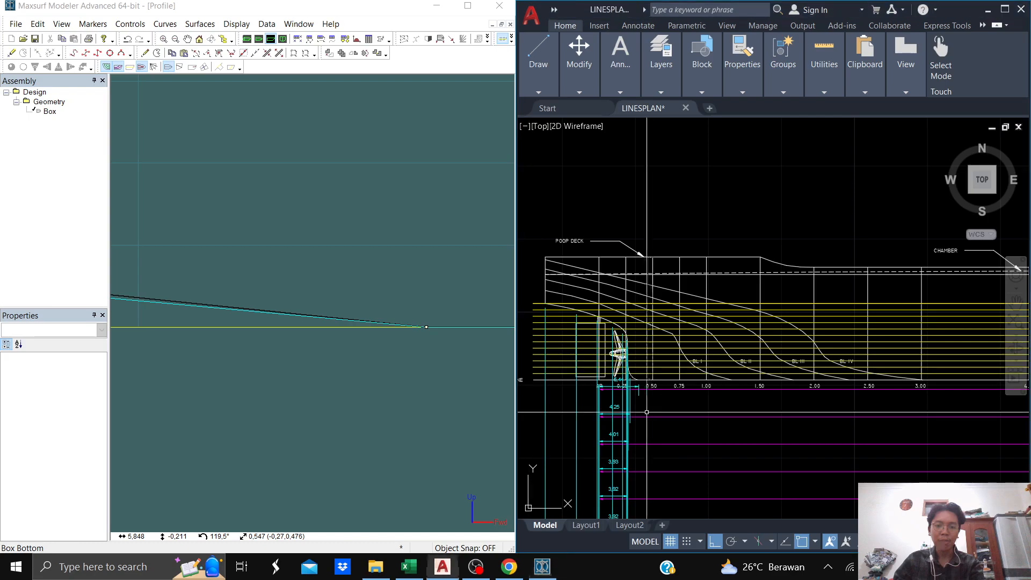
{"action": "scroll", "coordinate": [618, 389], "scroll_direction": "up", "scroll_amount": 8}
{"action": "middle_click_drag", "start_coordinate": [634, 400], "coordinate": [696, 331]}
{"action": "scroll", "coordinate": [697, 332], "scroll_direction": "down", "scroll_amount": 4}
{"action": "scroll", "coordinate": [775, 355], "scroll_direction": "up", "scroll_amount": 3}
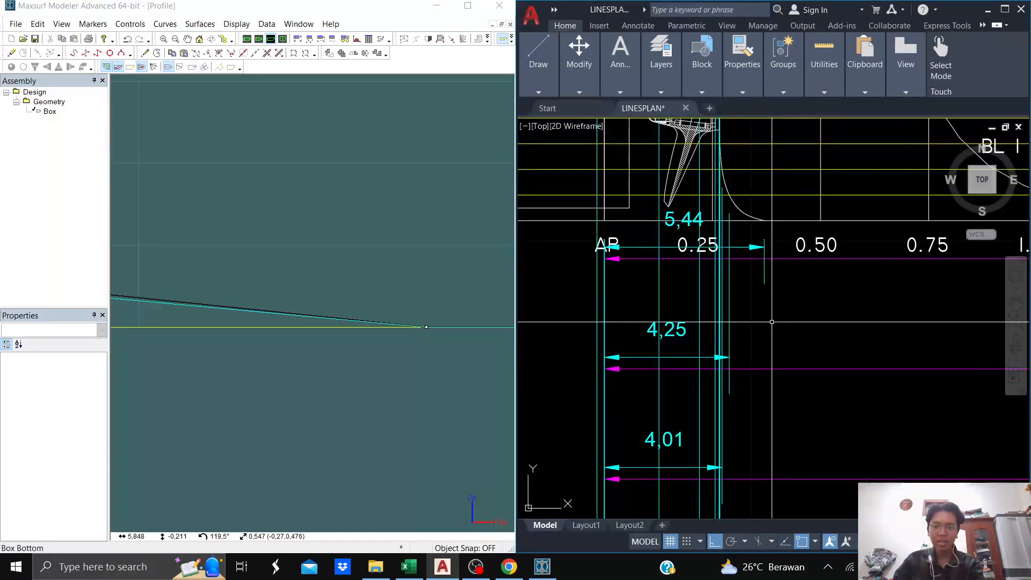
{"action": "middle_click_drag", "start_coordinate": [738, 318], "coordinate": [751, 331]}
{"action": "left_click", "coordinate": [744, 328]}
{"action": "key", "text": "Escape"}
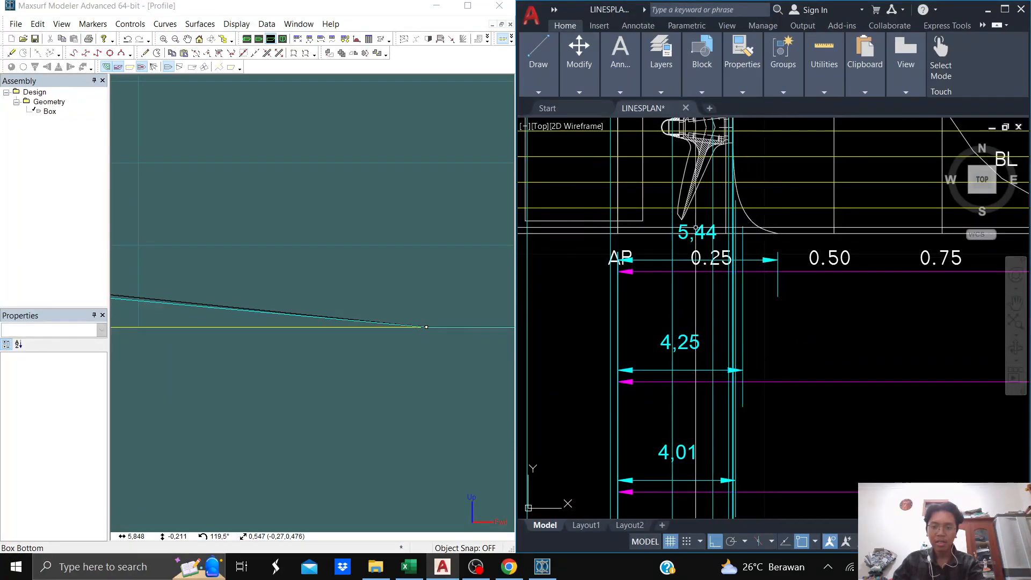
{"action": "left_click", "coordinate": [777, 277]}
{"action": "key", "text": "Escape"}
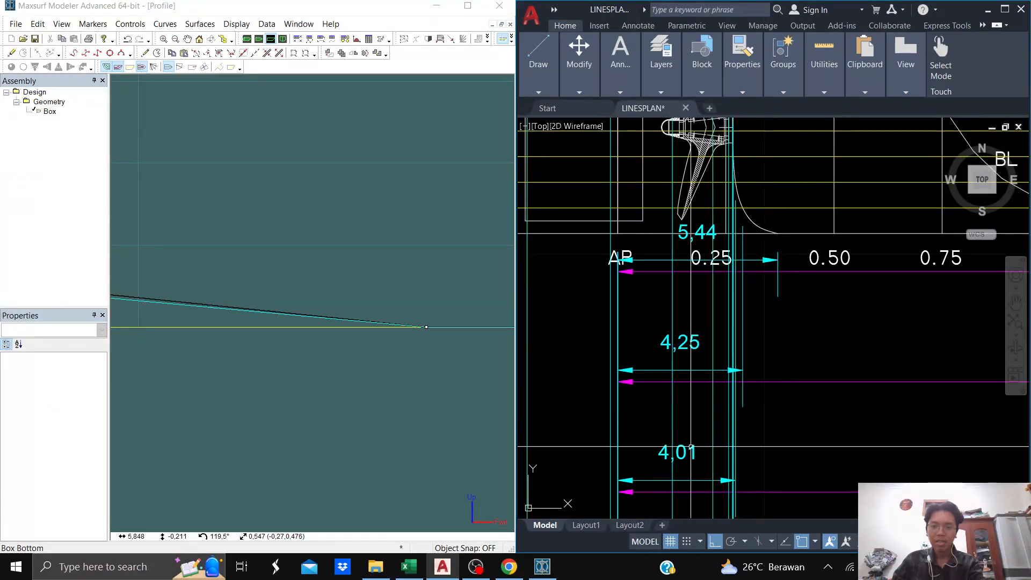
- In Maxsurf Modeler, set the longitudinal position of the stern control point at 0,500 m height to 4,25 m
{"action": "left_click", "coordinate": [308, 360]}
{"action": "scroll", "coordinate": [305, 365], "scroll_direction": "down", "scroll_amount": 1}
{"action": "scroll", "coordinate": [259, 376], "scroll_direction": "down", "scroll_amount": 3}
{"action": "middle_click_drag", "start_coordinate": [263, 376], "coordinate": [359, 383]}
{"action": "scroll", "coordinate": [182, 349], "scroll_direction": "down", "scroll_amount": 3}
{"action": "middle_click_drag", "start_coordinate": [183, 348], "coordinate": [441, 373]}
{"action": "scroll", "coordinate": [382, 326], "scroll_direction": "down", "scroll_amount": 1}
{"action": "middle_click_drag", "start_coordinate": [381, 327], "coordinate": [252, 300]}
{"action": "scroll", "coordinate": [172, 315], "scroll_direction": "up", "scroll_amount": 1}
{"action": "left_click", "coordinate": [140, 331]}
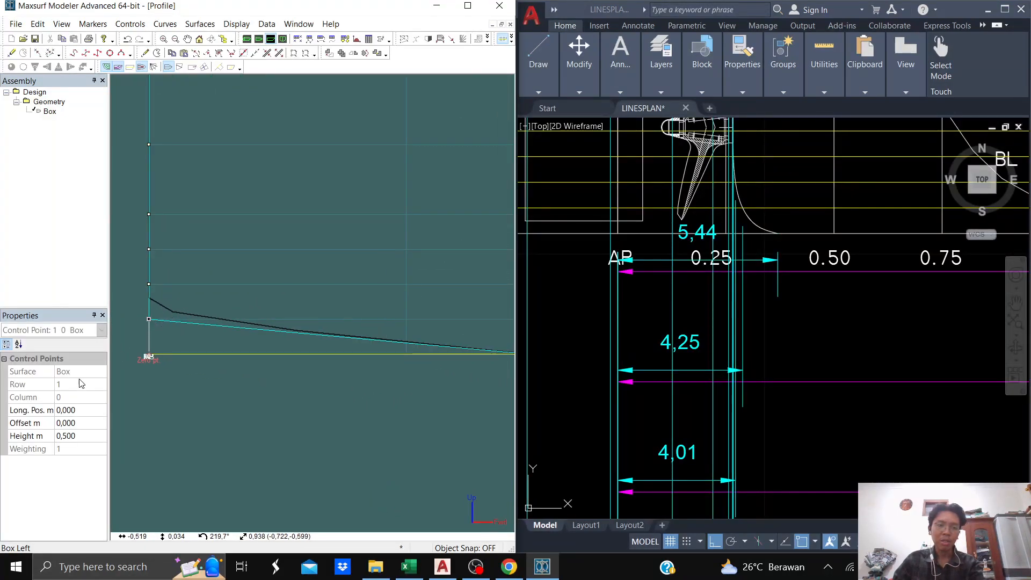
{"action": "left_click", "coordinate": [85, 411]}
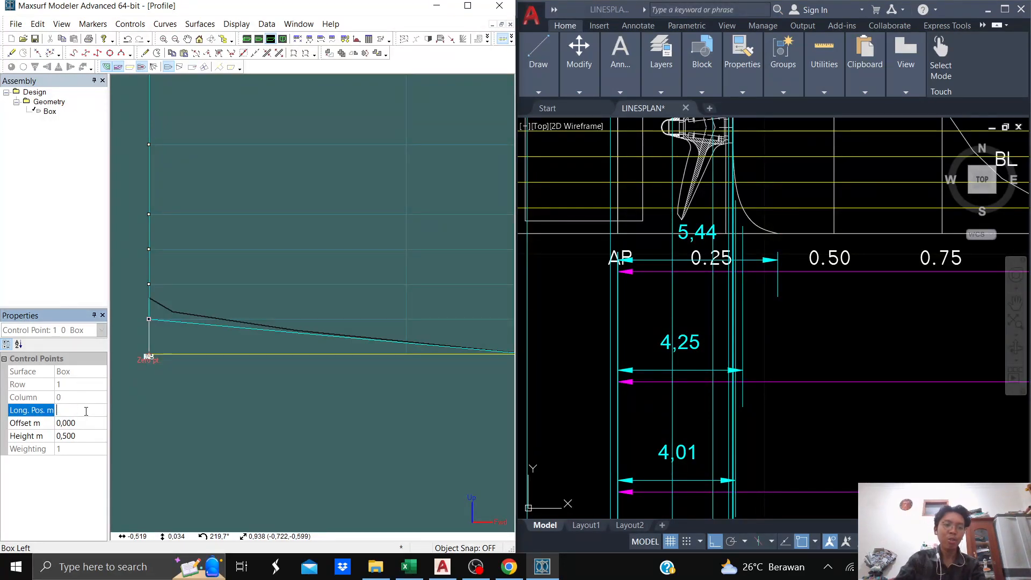
{"action": "type", "text": "4,2"}
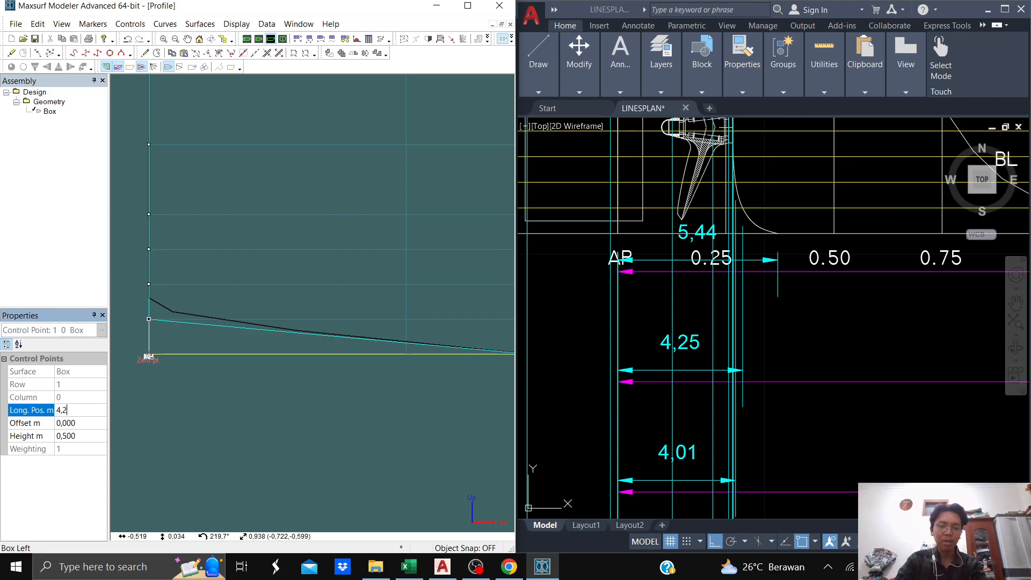
{"action": "key", "text": "Return"}
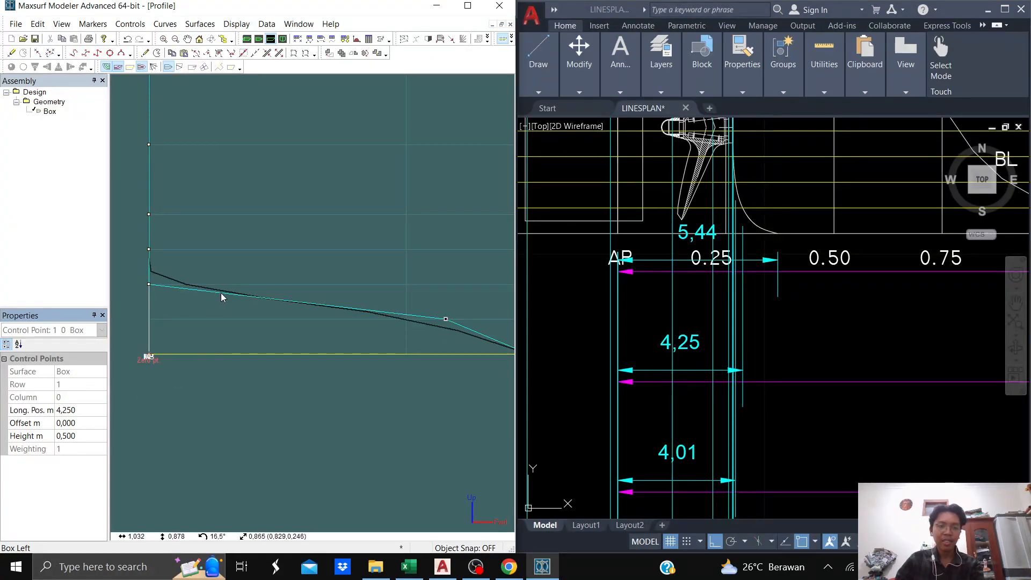
- Set the longitudinal position of the stern control point at 1,000 m height to 4,01 m and the next one up to 3,93 m
{"action": "left_click", "coordinate": [181, 279]}
{"action": "left_click", "coordinate": [150, 284]}
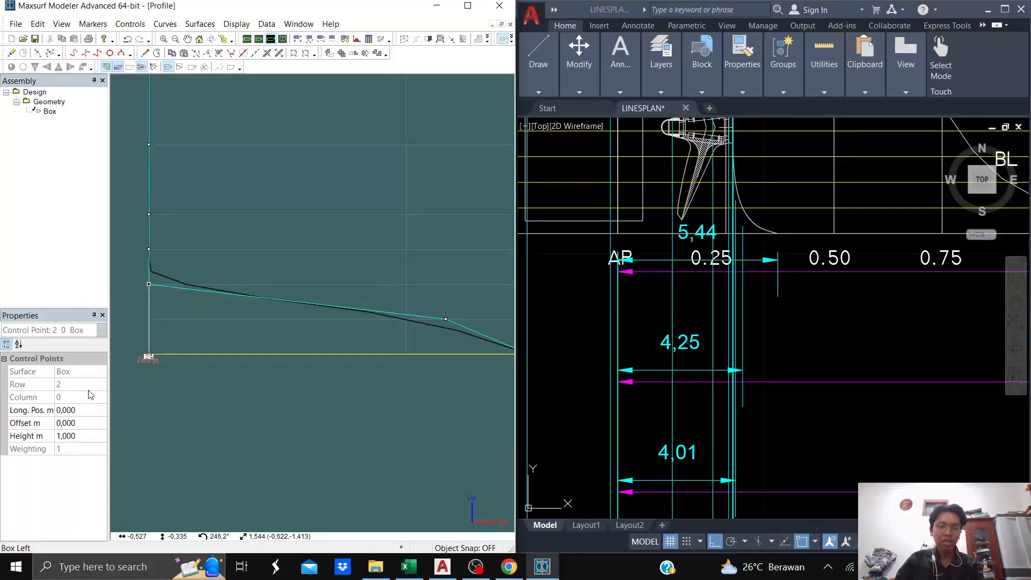
{"action": "left_click", "coordinate": [82, 410]}
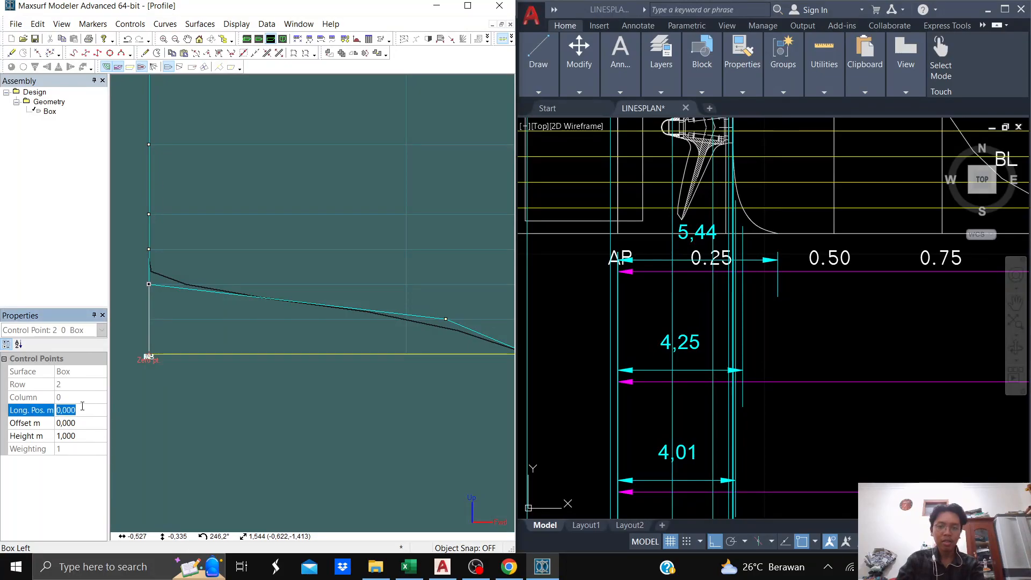
{"action": "type", "text": "4,01"}
{"action": "key", "text": "Return"}
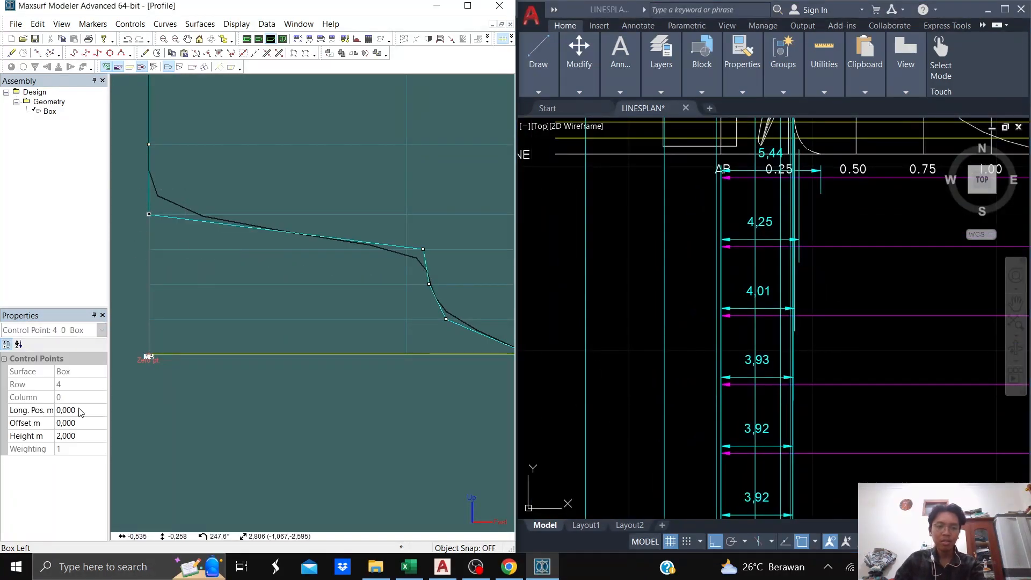
- Set the longitudinal positions of the stern control points at 2 m and 3 m height to 3,92 m
{"action": "left_click", "coordinate": [80, 411]}
{"action": "type", "text": "3,92"}
{"action": "key", "text": "Return"}
{"action": "left_click", "coordinate": [149, 144]}
{"action": "left_click", "coordinate": [82, 411]}
{"action": "type", "text": "3,92"}
{"action": "key", "text": "Return"}
- Set the longitudinal positions of the stern control points at 4 m and 5 m height to 3,91 m and 3,77 m
{"action": "left_click", "coordinate": [862, 439]}
{"action": "middle_click_drag", "start_coordinate": [862, 438], "coordinate": [867, 198]}
{"action": "left_click", "coordinate": [176, 218]}
{"action": "left_click", "coordinate": [81, 411]}
{"action": "type", "text": "3,91"}
{"action": "key", "text": "Return"}
{"action": "middle_click_drag", "start_coordinate": [229, 261], "coordinate": [273, 367]}
{"action": "left_click", "coordinate": [221, 262]}
{"action": "left_click", "coordinate": [81, 411]}
{"action": "type", "text": "3,77"}
{"action": "key", "text": "Return"}
- Set the longitudinal positions of the stern control points at 6 m and 7 m height to 3,24 m and 1,86 m
{"action": "left_click", "coordinate": [221, 199]}
{"action": "left_click", "coordinate": [80, 411]}
{"action": "type", "text": "3,24"}
{"action": "key", "text": "Return"}
{"action": "middle_click_drag", "start_coordinate": [268, 134], "coordinate": [304, 272]}
{"action": "left_click_drag", "start_coordinate": [310, 228], "coordinate": [244, 290]}
{"action": "left_click", "coordinate": [80, 411]}
{"action": "type", "text": "1,86"}
{"action": "key", "text": "Return"}
- Examine the lines plan's upper stern curve and the dimensions that extend aft of AP for the waterlines above 7 m
{"action": "scroll", "coordinate": [349, 366], "scroll_direction": "down", "scroll_amount": 3}
{"action": "middle_click_drag", "start_coordinate": [353, 366], "coordinate": [312, 333]}
{"action": "left_click", "coordinate": [829, 340]}
{"action": "scroll", "coordinate": [829, 342], "scroll_direction": "down", "scroll_amount": 2}
{"action": "mouse_move", "coordinate": [829, 342]}
{"action": "middle_mouse_down"}
{"action": "mouse_move", "coordinate": [793, 336]}
{"action": "mouse_move", "coordinate": [794, 295]}
{"action": "mouse_move", "coordinate": [744, 414]}
{"action": "middle_mouse_up"}
{"action": "middle_click_drag", "start_coordinate": [748, 229], "coordinate": [758, 344]}
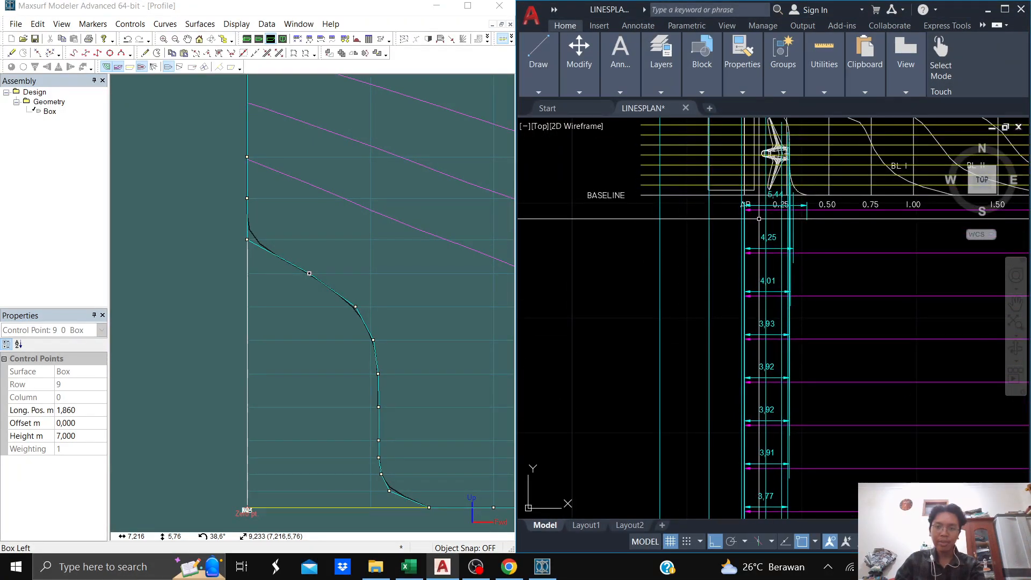
{"action": "scroll", "coordinate": [745, 195], "scroll_direction": "up", "scroll_amount": 6}
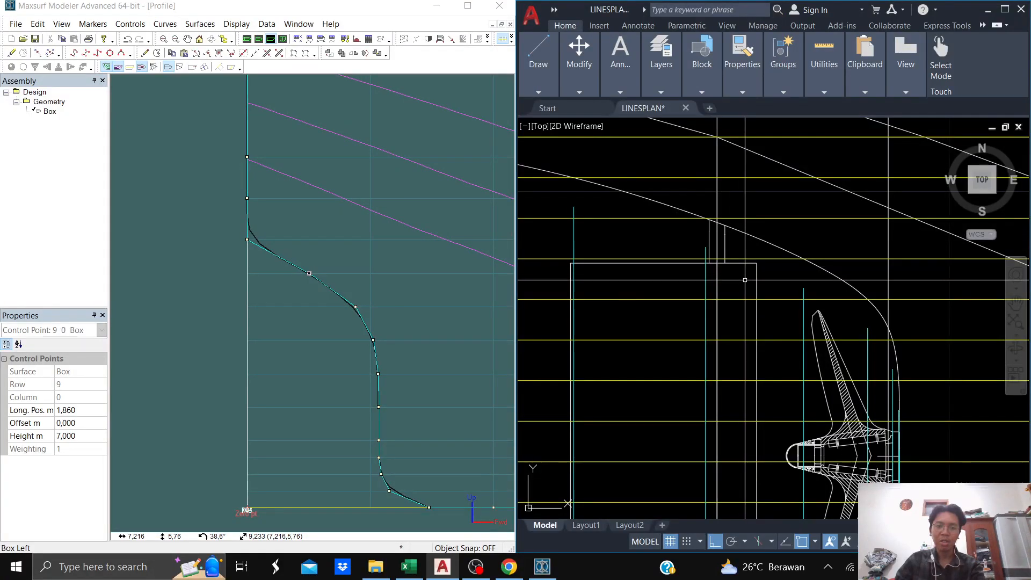
{"action": "scroll", "coordinate": [660, 274], "scroll_direction": "down", "scroll_amount": 2}
{"action": "middle_click_drag", "start_coordinate": [679, 311], "coordinate": [740, 269]}
{"action": "scroll", "coordinate": [739, 270], "scroll_direction": "down", "scroll_amount": 2}
{"action": "mouse_move", "coordinate": [709, 433]}
{"action": "middle_mouse_down"}
{"action": "mouse_move", "coordinate": [709, 378]}
{"action": "mouse_move", "coordinate": [757, 283]}
{"action": "mouse_move", "coordinate": [755, 193]}
{"action": "middle_mouse_up"}
{"action": "middle_click_drag", "start_coordinate": [762, 331], "coordinate": [756, 209]}
{"action": "middle_click_drag", "start_coordinate": [754, 355], "coordinate": [761, 145]}
{"action": "middle_click_drag", "start_coordinate": [758, 324], "coordinate": [753, 199]}
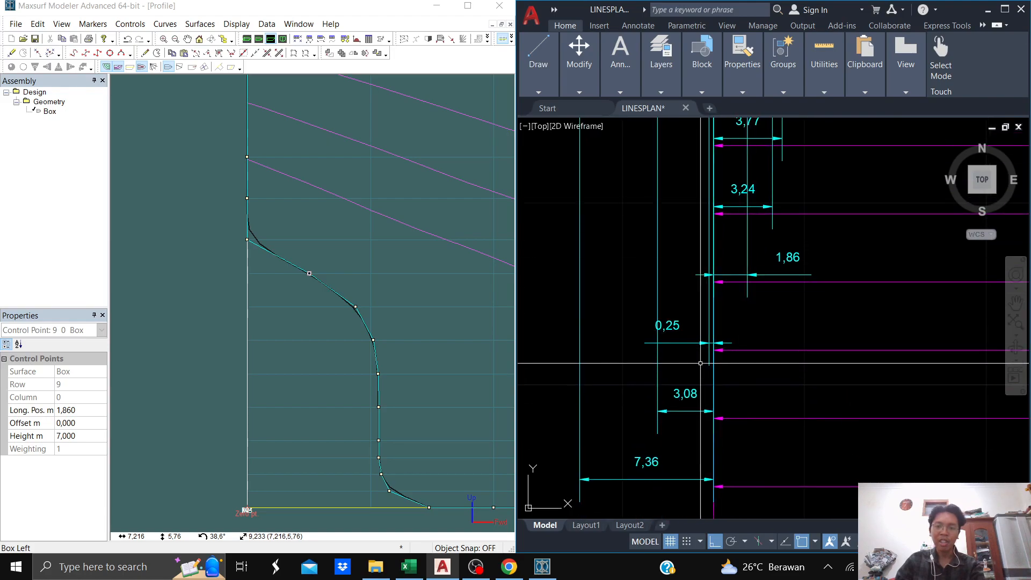
{"action": "scroll", "coordinate": [690, 369], "scroll_direction": "up", "scroll_amount": 2}
{"action": "scroll", "coordinate": [693, 298], "scroll_direction": "down", "scroll_amount": 2}
{"action": "middle_click_drag", "start_coordinate": [693, 334], "coordinate": [717, 270]}
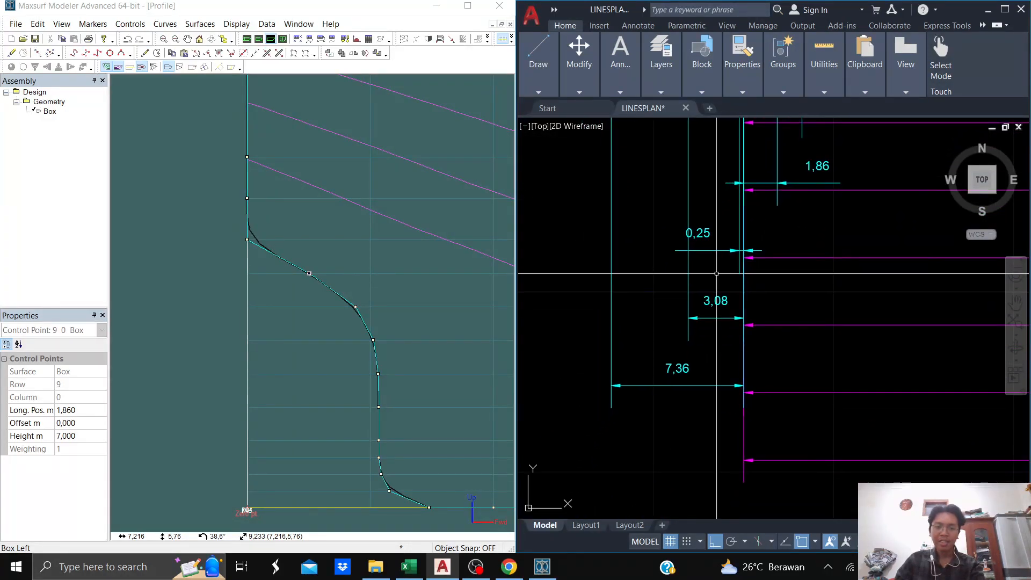
{"action": "scroll", "coordinate": [727, 257], "scroll_direction": "up", "scroll_amount": 1}
{"action": "left_click", "coordinate": [720, 251]}
{"action": "scroll", "coordinate": [715, 297], "scroll_direction": "down", "scroll_amount": 1}
{"action": "key", "text": "Escape"}
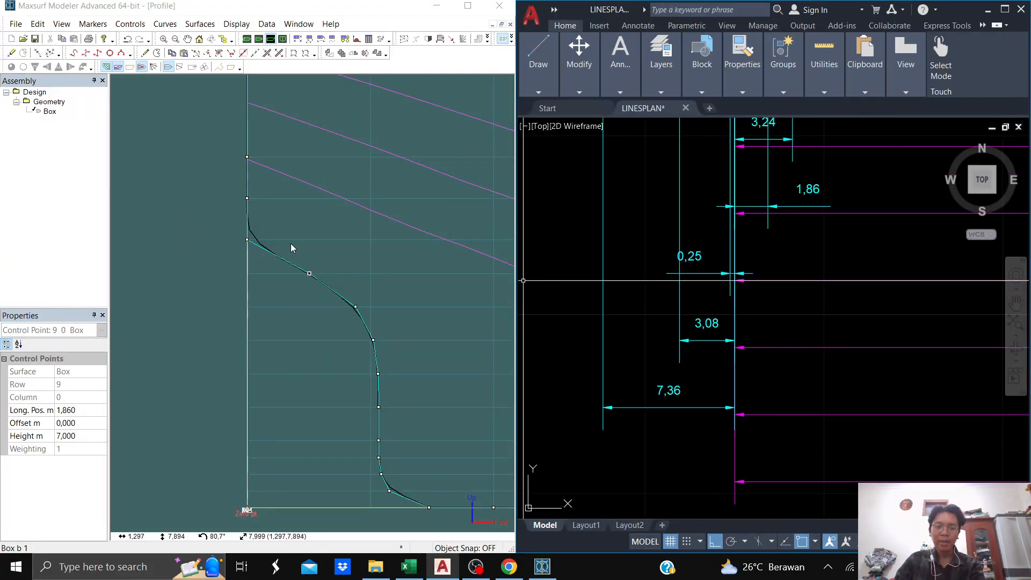
- Set the longitudinal position of the stern control point at 8,000 m height to -0,25 m in Maxsurf Modeler
{"action": "left_click", "coordinate": [341, 246]}
{"action": "left_click_drag", "start_coordinate": [219, 226], "coordinate": [275, 258]}
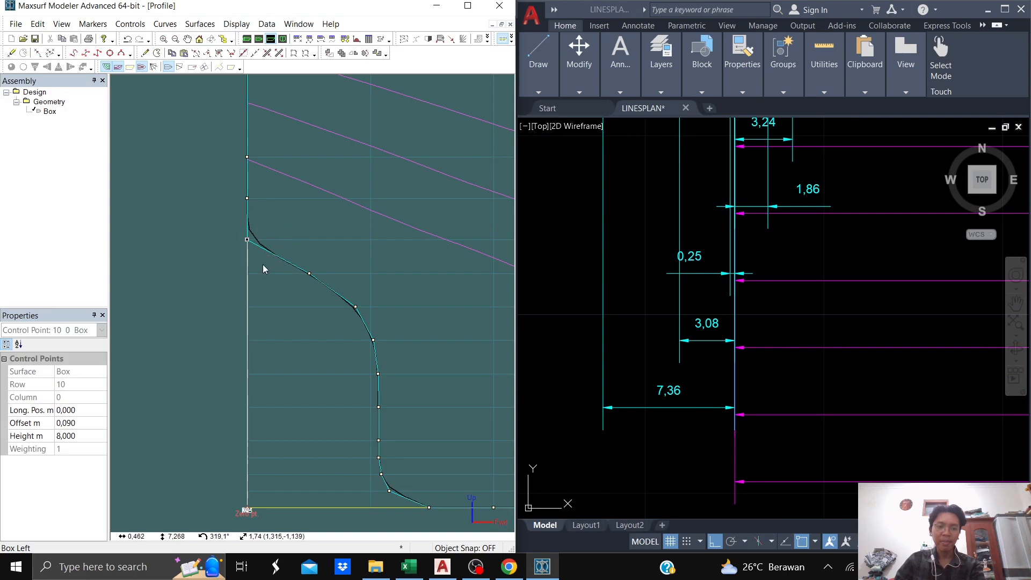
{"action": "left_click", "coordinate": [83, 410]}
{"action": "key", "text": "BackSpace"}
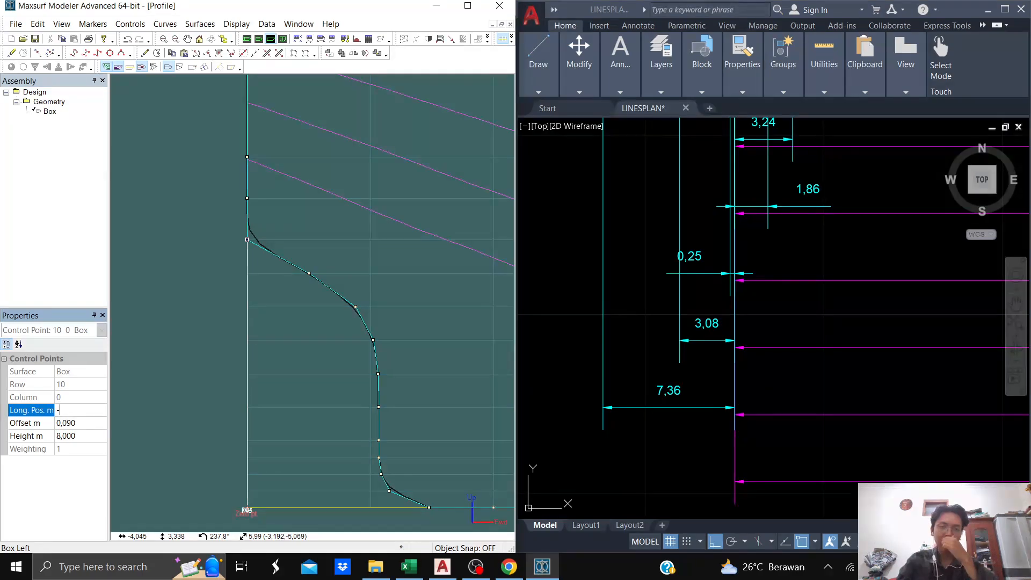
{"action": "type", "text": "-"}
{"action": "type", "text": ",25"}
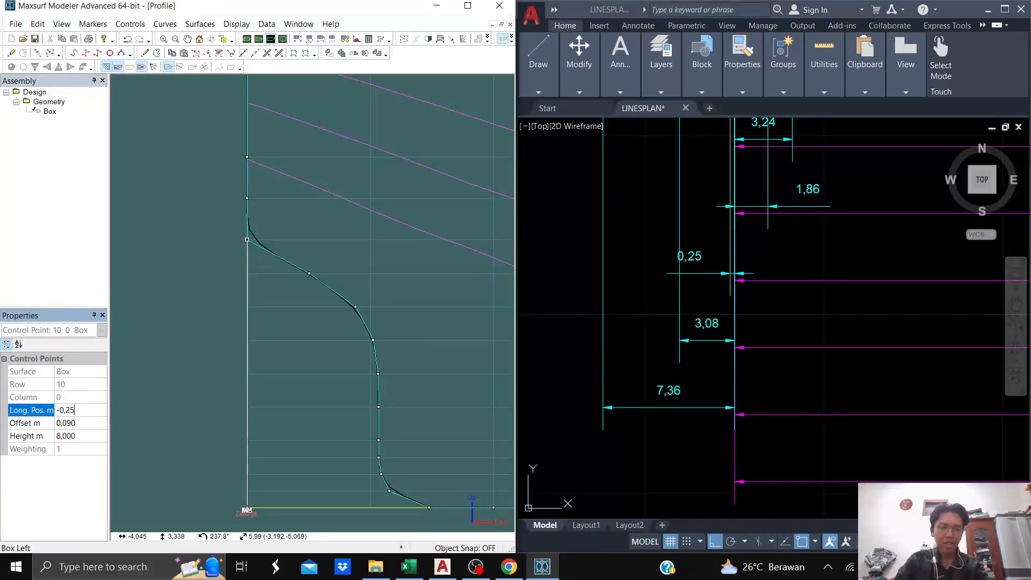
{"action": "key", "text": "Return"}
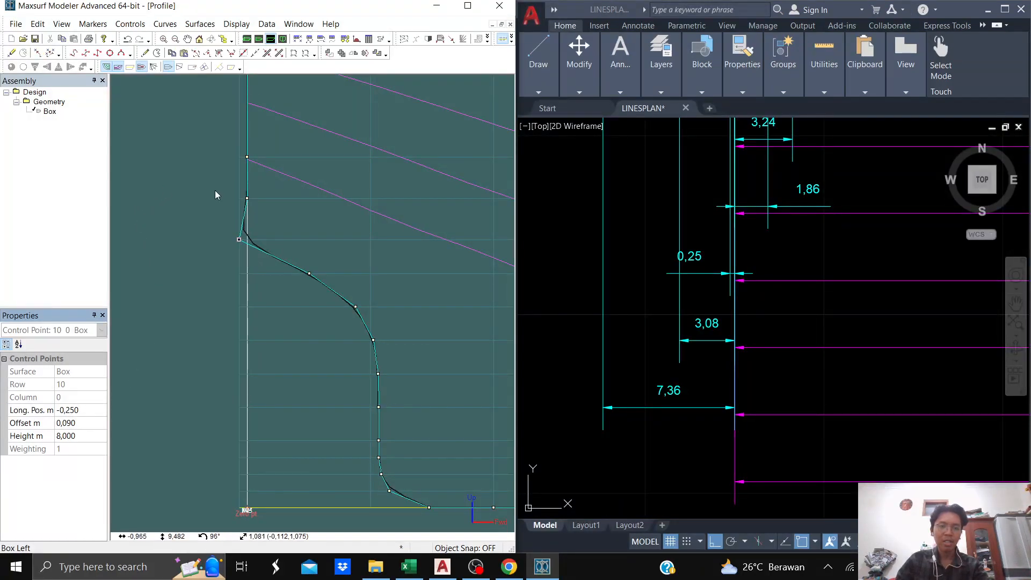
- Set the longitudinal position of the stern control point at 9,235 m height to -3,08 m
{"action": "left_click_drag", "start_coordinate": [258, 188], "coordinate": [235, 209]}
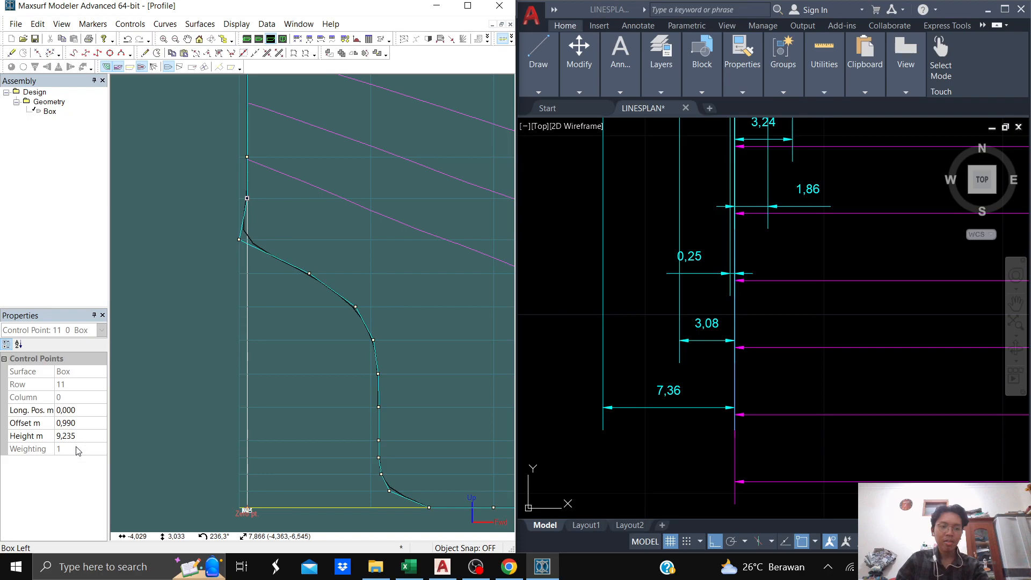
{"action": "left_click", "coordinate": [91, 412]}
{"action": "key", "text": "BackSpace"}
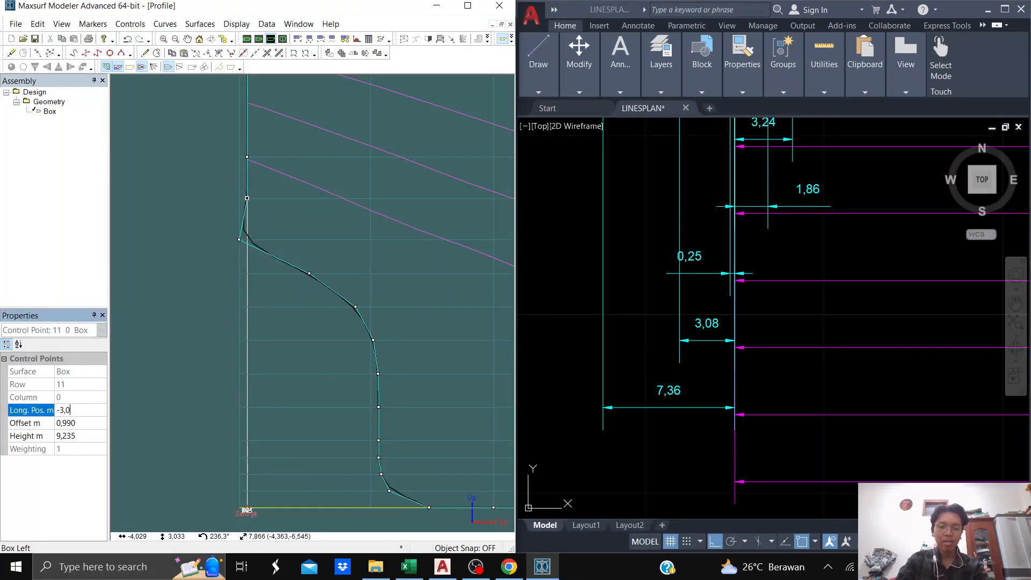
{"action": "key", "text": "Return"}
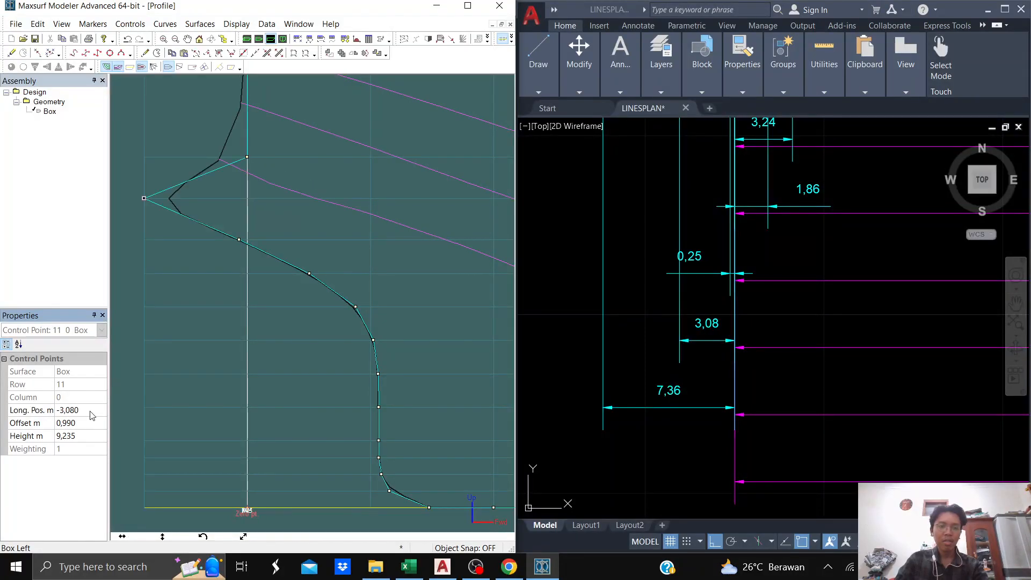
{"action": "left_click", "coordinate": [349, 435]}
- Set the longitudinal position of the stern control point at 10,470 m height to -7,36 m, following the lines plan dimension
{"action": "scroll", "coordinate": [349, 435], "scroll_direction": "down", "scroll_amount": 1}
{"action": "scroll", "coordinate": [698, 422], "scroll_direction": "up", "scroll_amount": 4}
{"action": "scroll", "coordinate": [623, 264], "scroll_direction": "down", "scroll_amount": 2}
{"action": "middle_click_drag", "start_coordinate": [614, 260], "coordinate": [695, 298]}
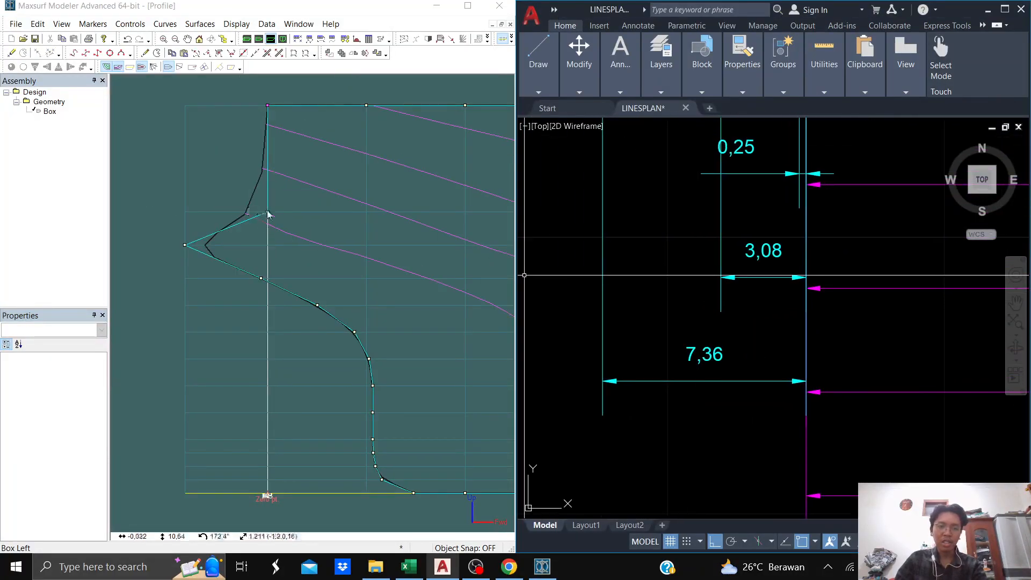
{"action": "left_click", "coordinate": [278, 209]}
{"action": "left_click", "coordinate": [267, 214]}
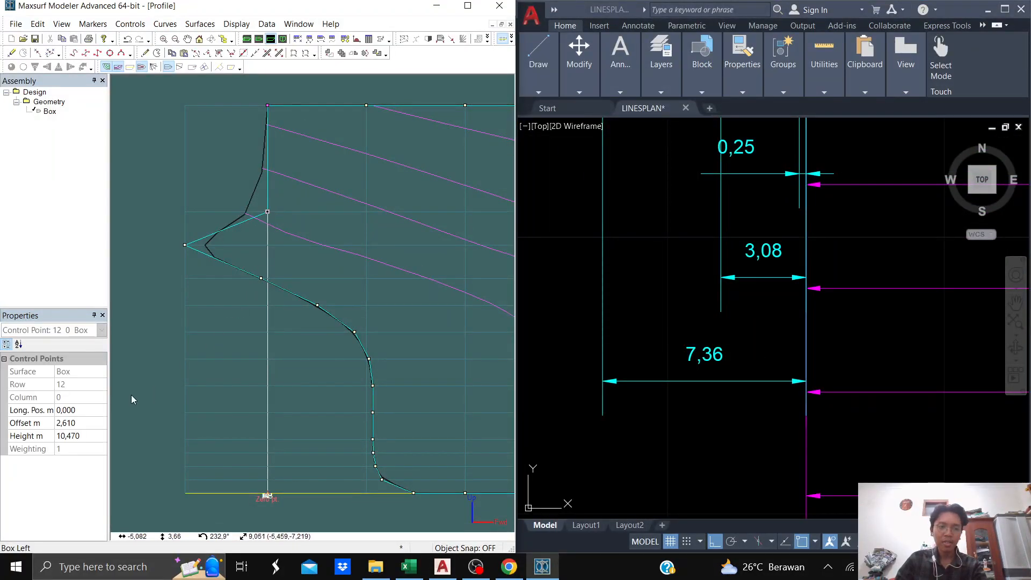
{"action": "left_click", "coordinate": [86, 411]}
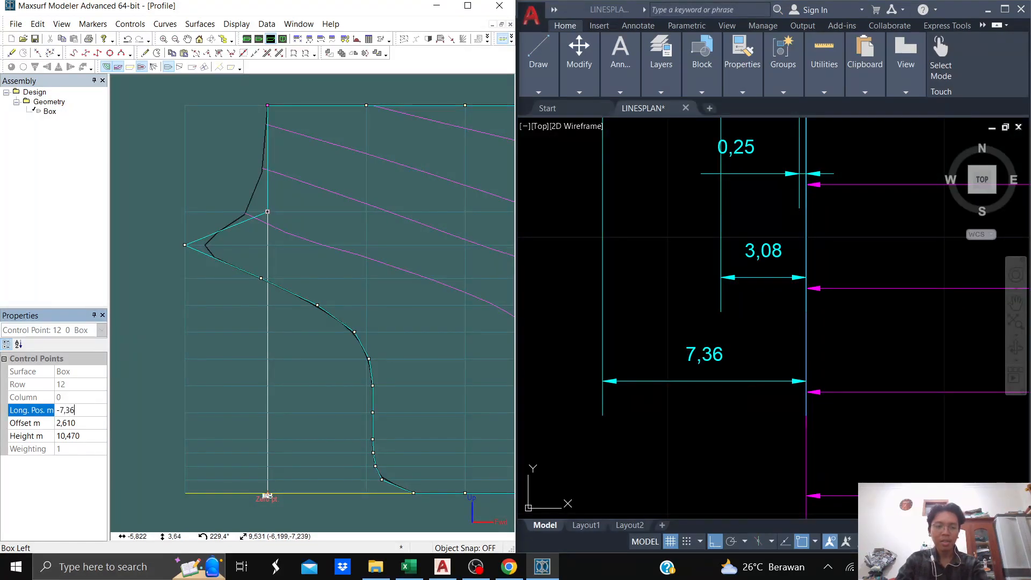
{"action": "key", "text": "Return"}
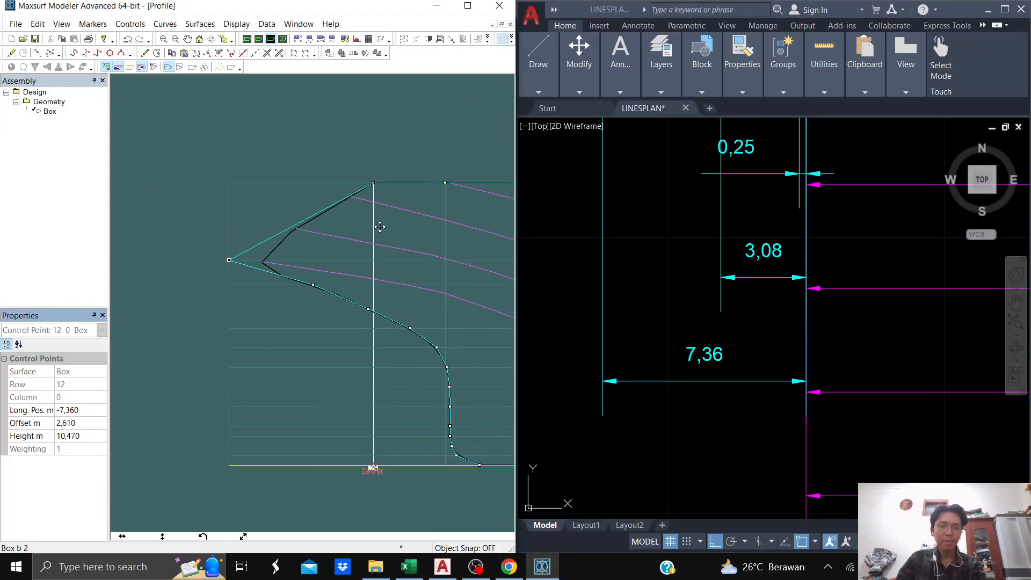
- Set the longitudinal position of the stern's top control point at 14,440 m height to -7,36 m
{"action": "left_click", "coordinate": [407, 181]}
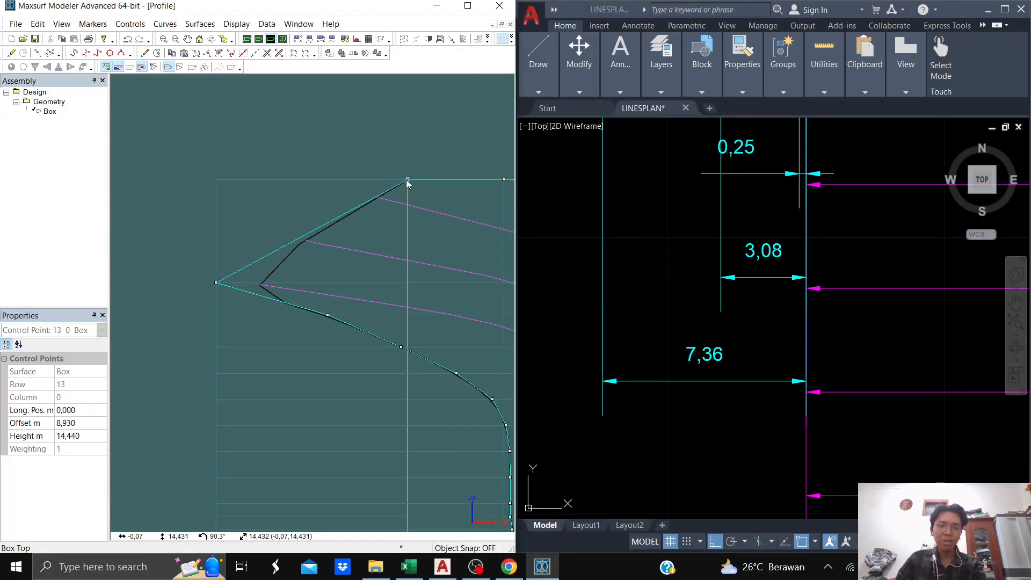
{"action": "left_click", "coordinate": [77, 410]}
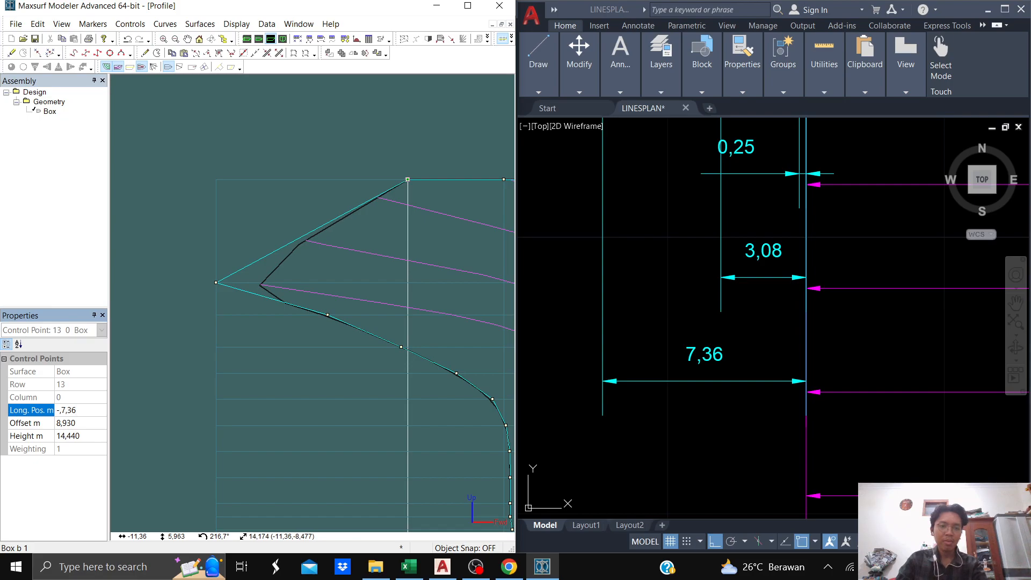
{"action": "type", "text": "-,7,36"}
{"action": "key", "text": "BackSpace"}
{"action": "key", "text": "BackSpace"}
{"action": "key", "text": "BackSpace"}
{"action": "key", "text": "BackSpace"}
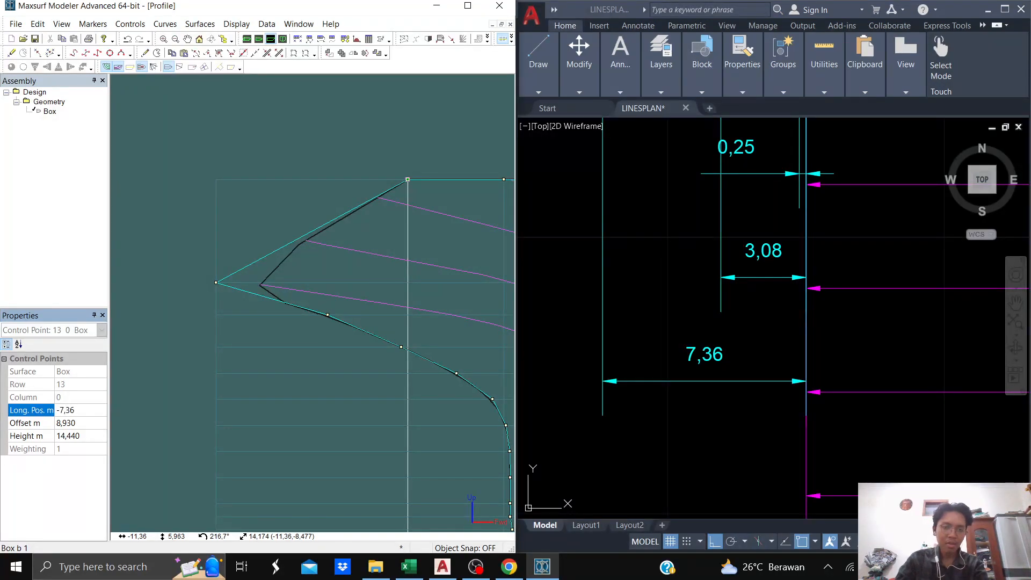
{"action": "key", "text": "Return"}
{"action": "left_click", "coordinate": [163, 368]}
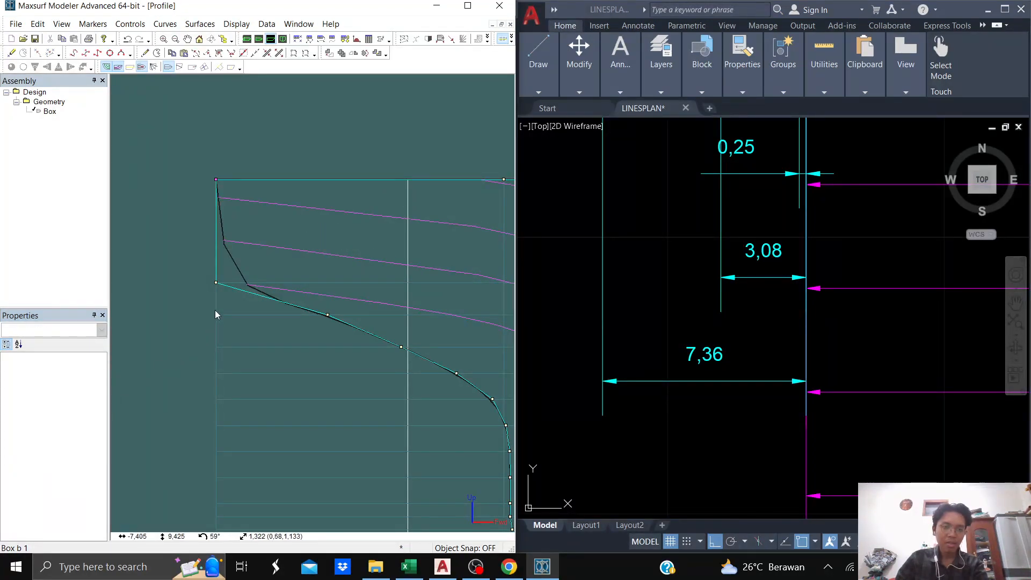
- Check the upper stern control points' positions and examine how the stern profile curve follows its control points in an enlarged window
{"action": "left_click", "coordinate": [211, 286]}
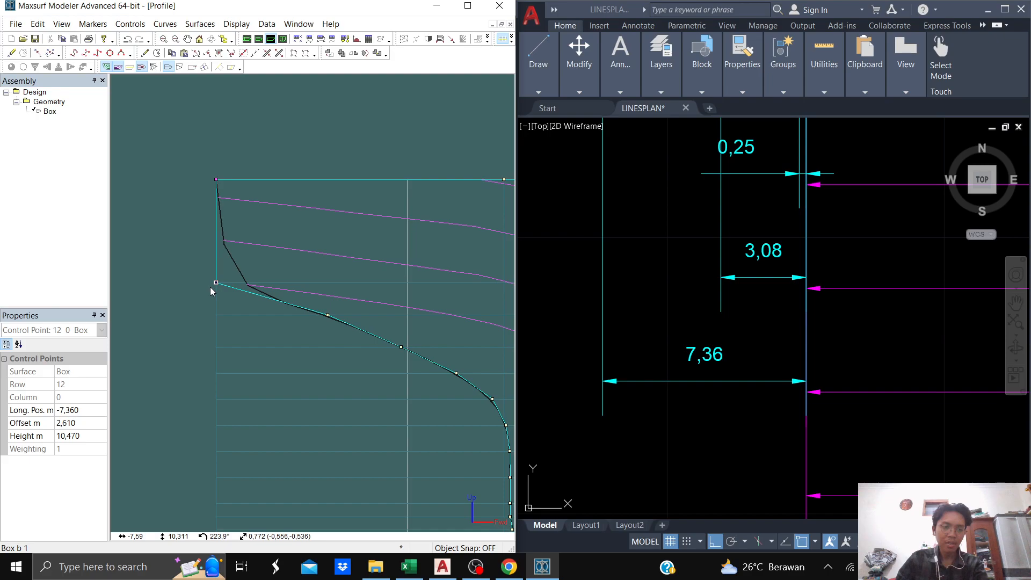
{"action": "left_click", "coordinate": [331, 320]}
{"action": "left_click", "coordinate": [320, 320]}
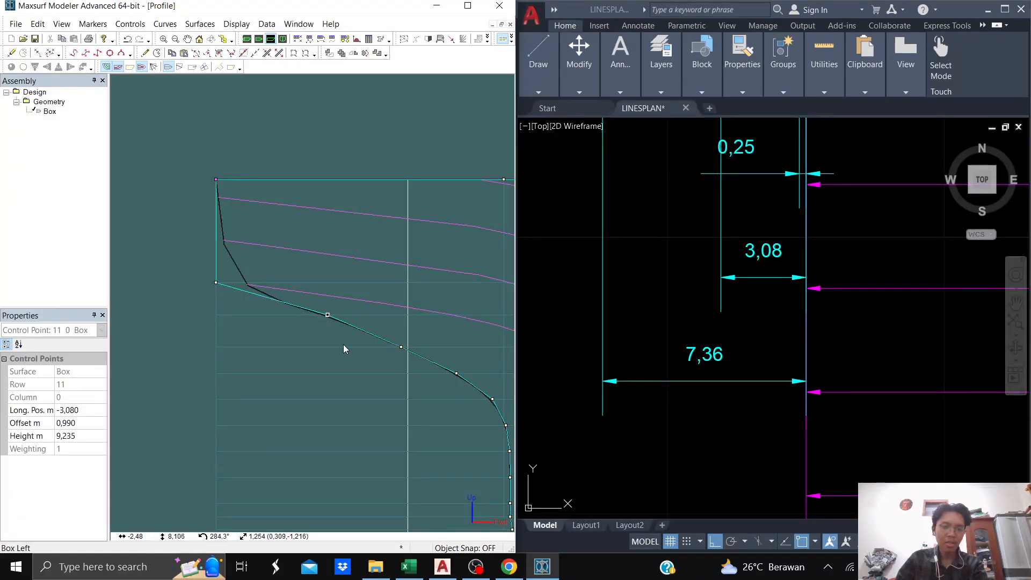
{"action": "left_click", "coordinate": [269, 379]}
{"action": "scroll", "coordinate": [278, 379], "scroll_direction": "down", "scroll_amount": 3}
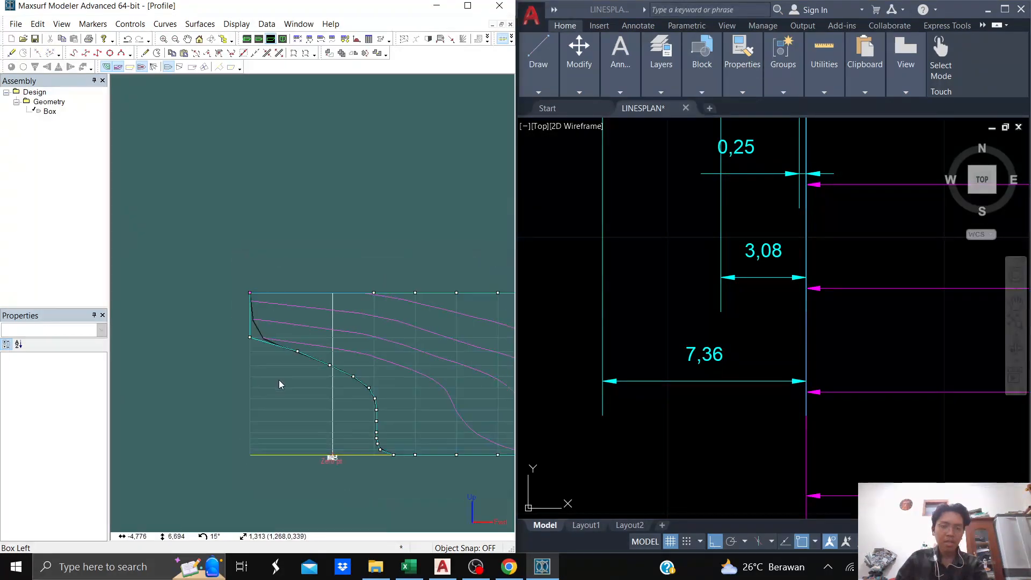
{"action": "left_click", "coordinate": [468, 6]}
{"action": "scroll", "coordinate": [579, 121], "scroll_direction": "down", "scroll_amount": 1}
{"action": "middle_click_drag", "start_coordinate": [623, 158], "coordinate": [485, 128]}
{"action": "middle_click_drag", "start_coordinate": [523, 292], "coordinate": [433, 232]}
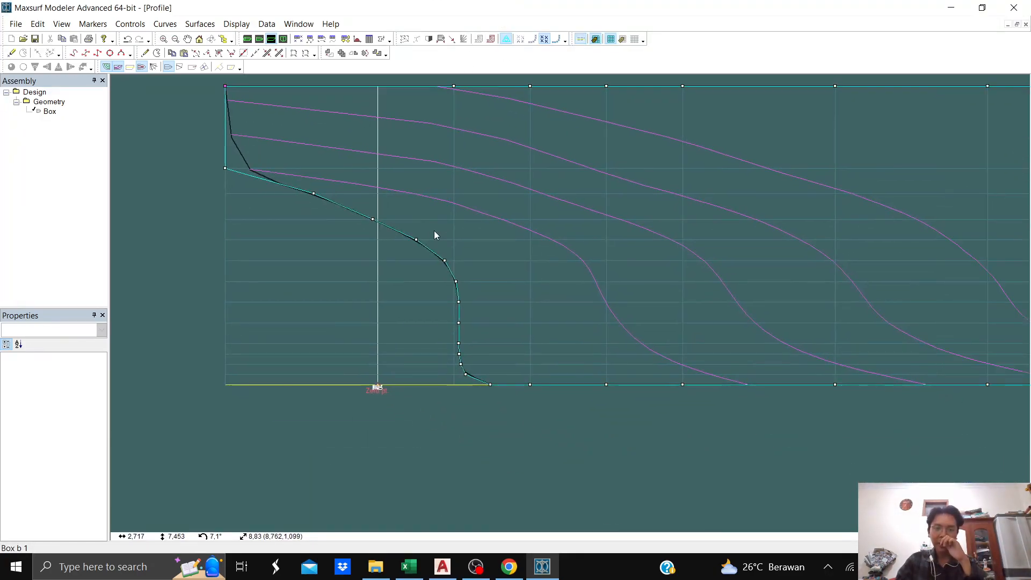
{"action": "scroll", "coordinate": [478, 266], "scroll_direction": "down", "scroll_amount": 1}
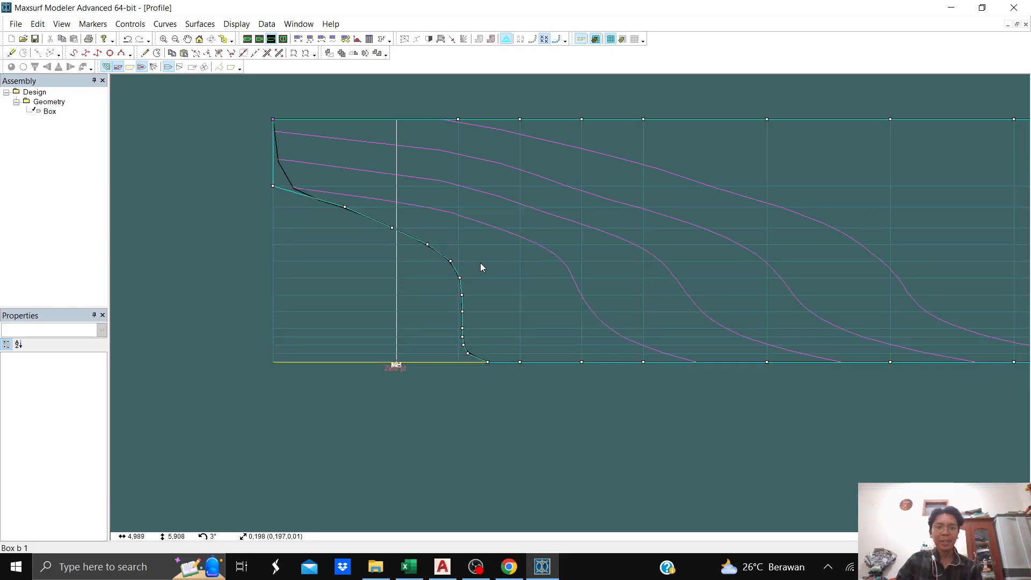
{"action": "scroll", "coordinate": [413, 247], "scroll_direction": "up", "scroll_amount": 4}
{"action": "scroll", "coordinate": [442, 262], "scroll_direction": "up", "scroll_amount": 5}
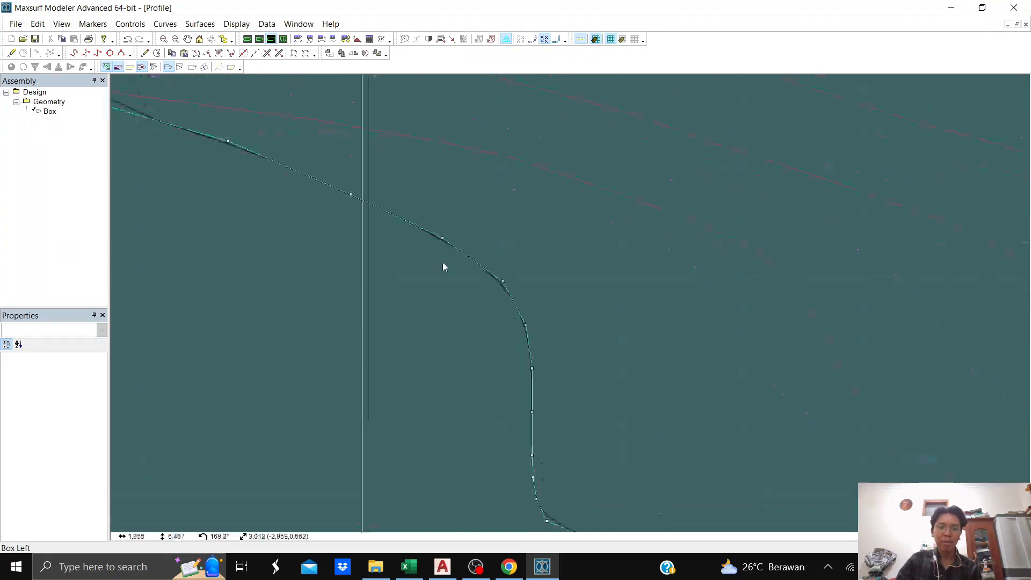
{"action": "scroll", "coordinate": [557, 343], "scroll_direction": "up", "scroll_amount": 1}
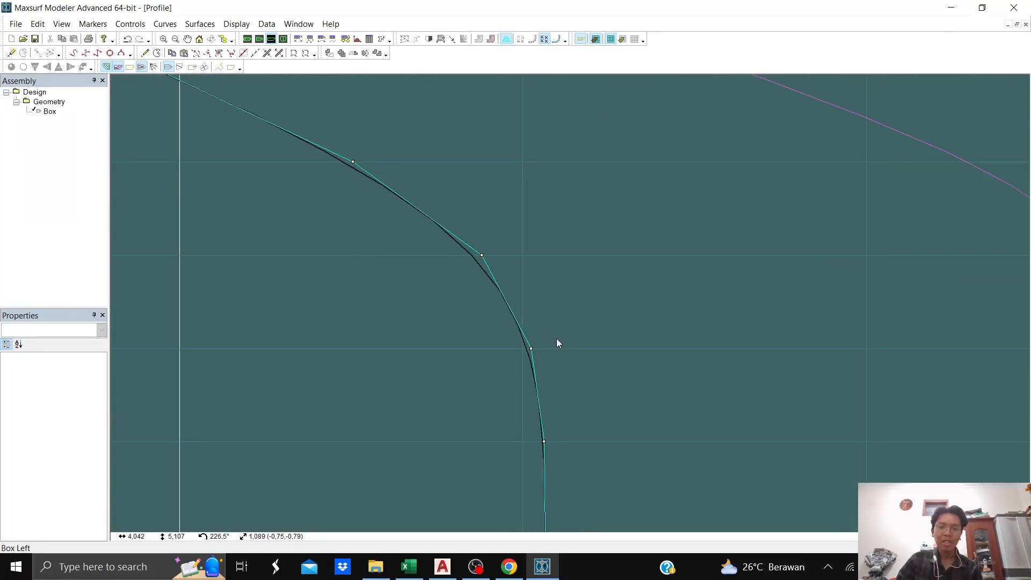
{"action": "scroll", "coordinate": [522, 252], "scroll_direction": "down", "scroll_amount": 3}
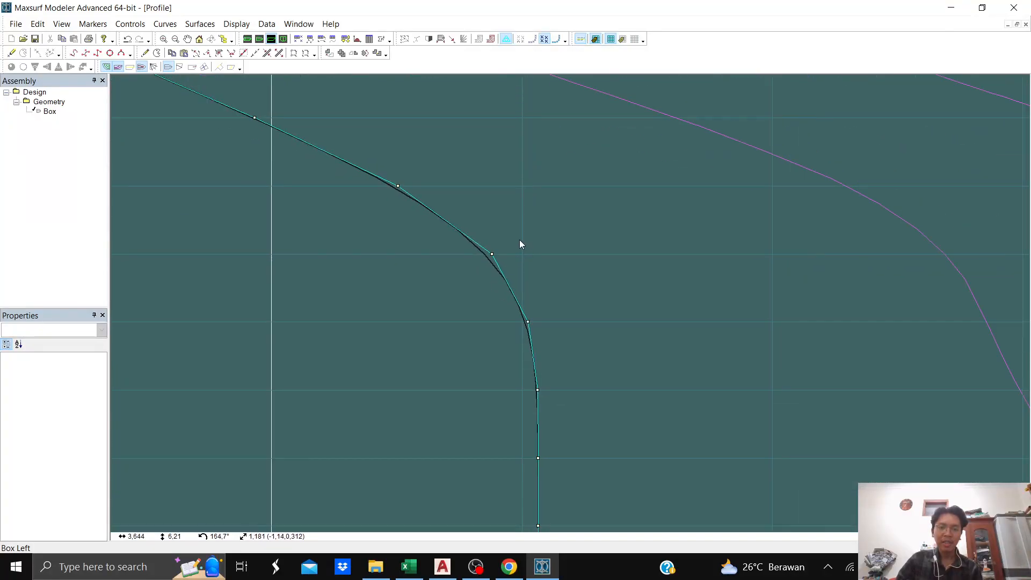
{"action": "scroll", "coordinate": [593, 263], "scroll_direction": "down", "scroll_amount": 3}
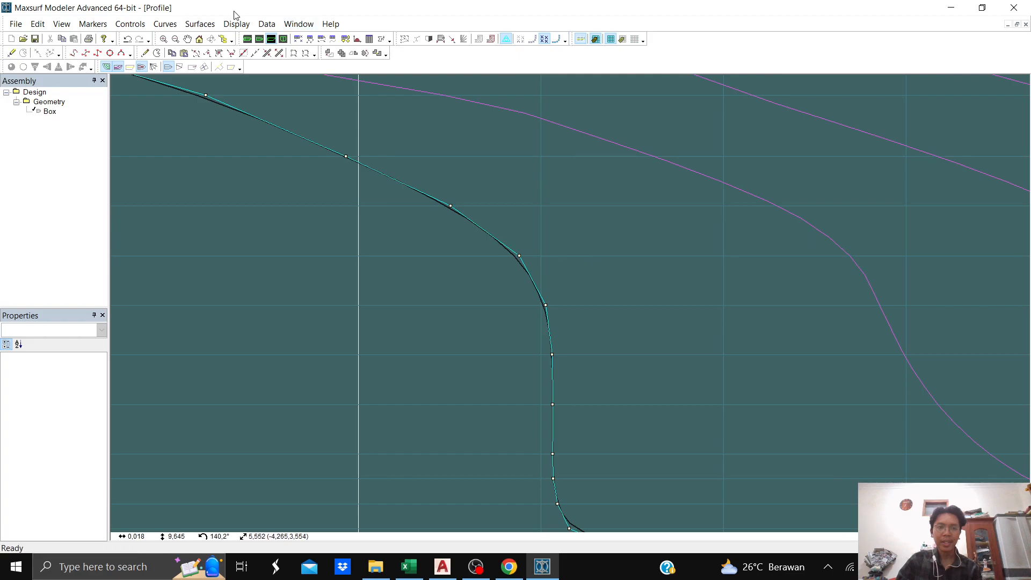
- Examine the waterlines and centreline control points around the stern in the Plan view
{"action": "left_click", "coordinate": [259, 39]}
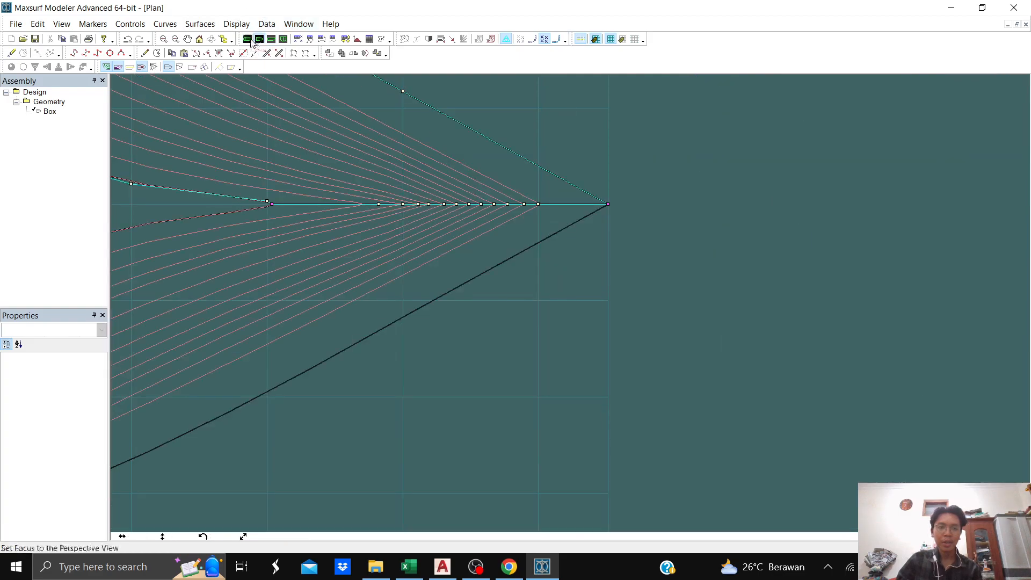
{"action": "scroll", "coordinate": [346, 191], "scroll_direction": "down", "scroll_amount": 10}
{"action": "middle_click_drag", "start_coordinate": [278, 177], "coordinate": [747, 241]}
{"action": "middle_click_drag", "start_coordinate": [187, 252], "coordinate": [647, 280]}
{"action": "scroll", "coordinate": [452, 290], "scroll_direction": "up", "scroll_amount": 8}
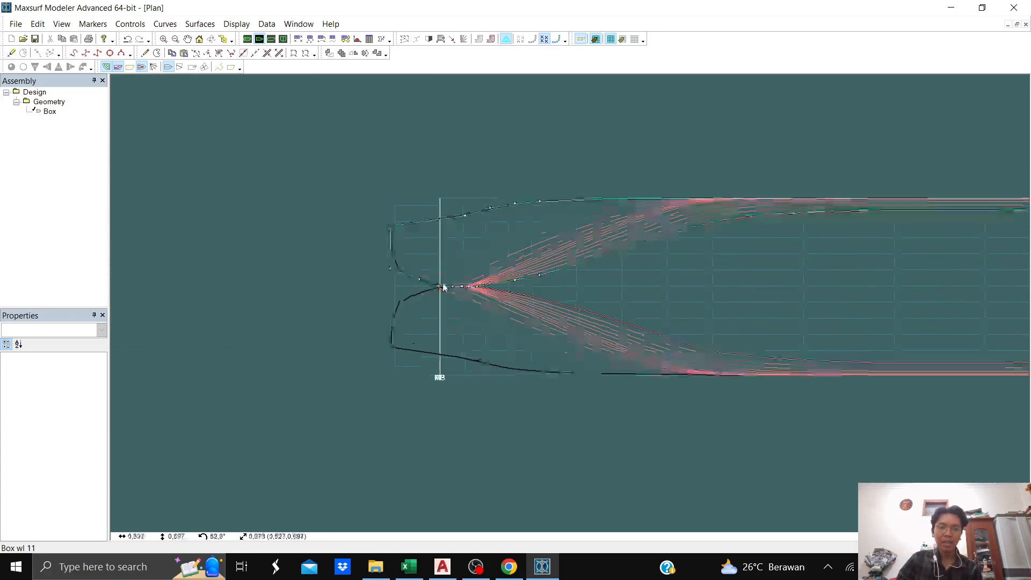
{"action": "scroll", "coordinate": [483, 285], "scroll_direction": "up", "scroll_amount": 6}
{"action": "scroll", "coordinate": [484, 285], "scroll_direction": "down", "scroll_amount": 4}
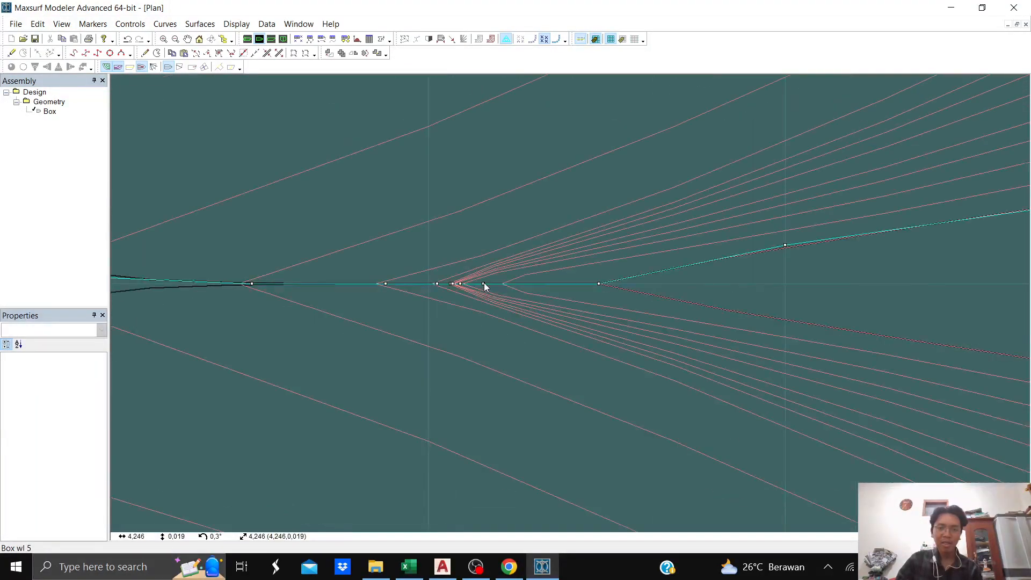
{"action": "scroll", "coordinate": [565, 299], "scroll_direction": "down", "scroll_amount": 1}
{"action": "scroll", "coordinate": [469, 266], "scroll_direction": "down", "scroll_amount": 3}
{"action": "middle_click_drag", "start_coordinate": [469, 266], "coordinate": [740, 291]}
{"action": "middle_click_drag", "start_coordinate": [585, 236], "coordinate": [568, 290]}
{"action": "scroll", "coordinate": [569, 291], "scroll_direction": "down", "scroll_amount": 3}
{"action": "scroll", "coordinate": [568, 294], "scroll_direction": "down", "scroll_amount": 4}
{"action": "scroll", "coordinate": [553, 278], "scroll_direction": "down", "scroll_amount": 4}
{"action": "middle_click_drag", "start_coordinate": [472, 205], "coordinate": [349, 147]}
{"action": "scroll", "coordinate": [347, 156], "scroll_direction": "down", "scroll_amount": 2}
{"action": "middle_click_drag", "start_coordinate": [432, 155], "coordinate": [389, 206]}
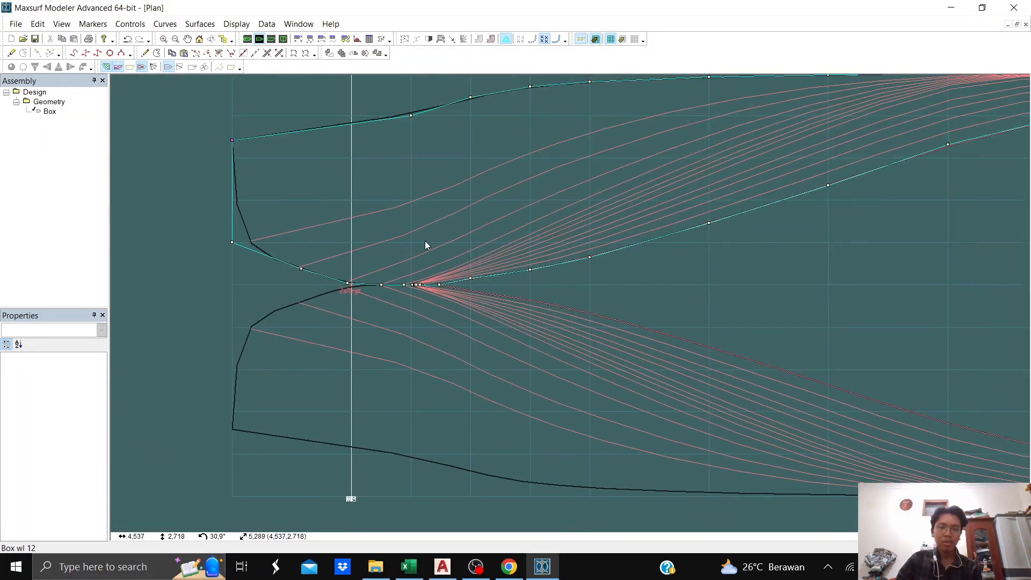
- Inspect the rendered hull in the Perspective view from the stern, underside, bow and side
{"action": "left_click", "coordinate": [247, 39]}
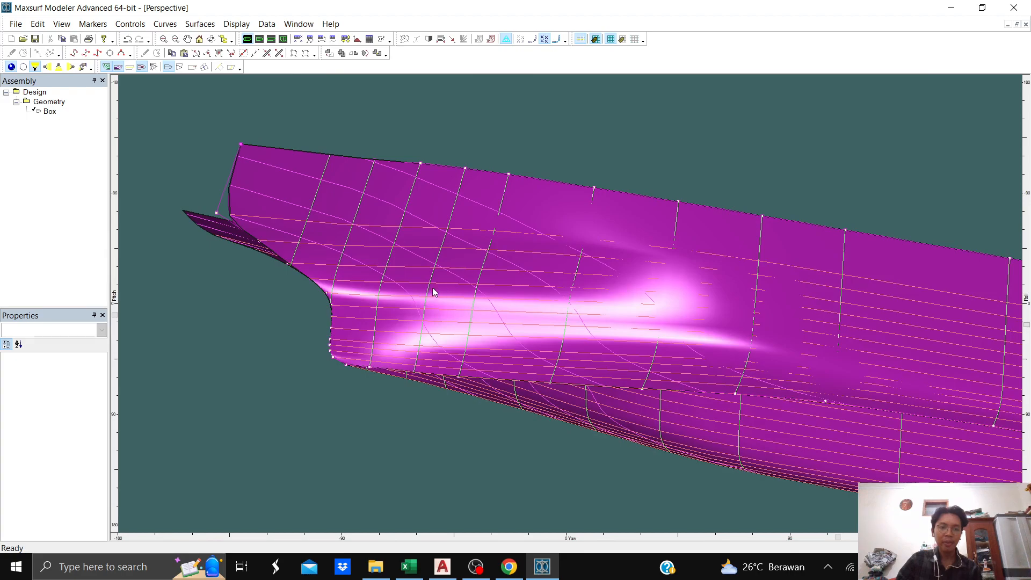
{"action": "scroll", "coordinate": [354, 356], "scroll_direction": "up", "scroll_amount": 4}
{"action": "middle_click_drag", "start_coordinate": [393, 398], "coordinate": [333, 272]}
{"action": "middle_click_drag", "start_coordinate": [239, 290], "coordinate": [320, 256]}
{"action": "middle_click_drag", "start_coordinate": [660, 329], "coordinate": [407, 163]}
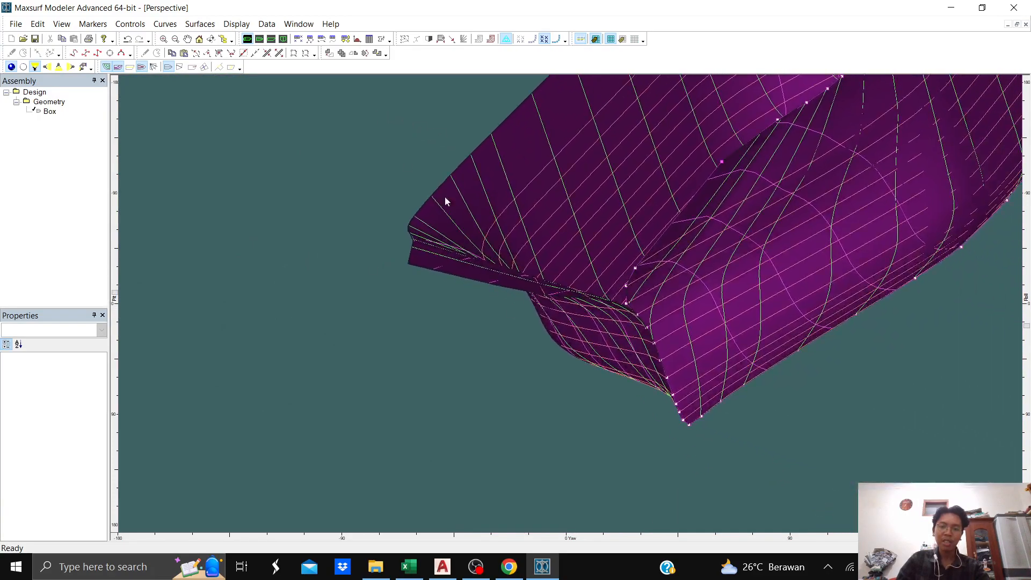
{"action": "middle_click_drag", "start_coordinate": [745, 397], "coordinate": [679, 364]}
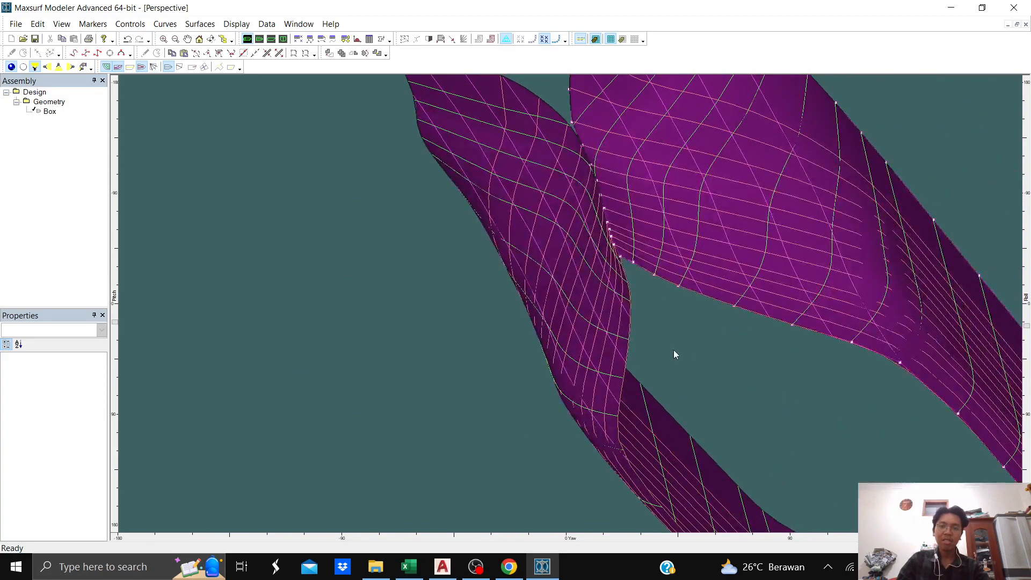
{"action": "middle_click_drag", "start_coordinate": [651, 269], "coordinate": [704, 315]}
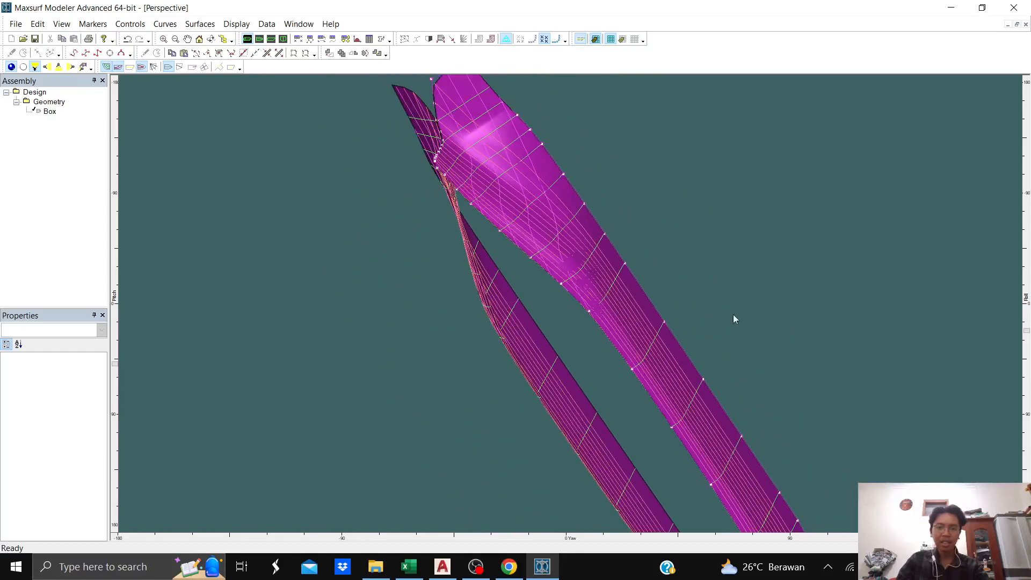
{"action": "left_click_drag", "start_coordinate": [1026, 332], "coordinate": [1022, 289]}
{"action": "left_click_drag", "start_coordinate": [896, 536], "coordinate": [818, 529]}
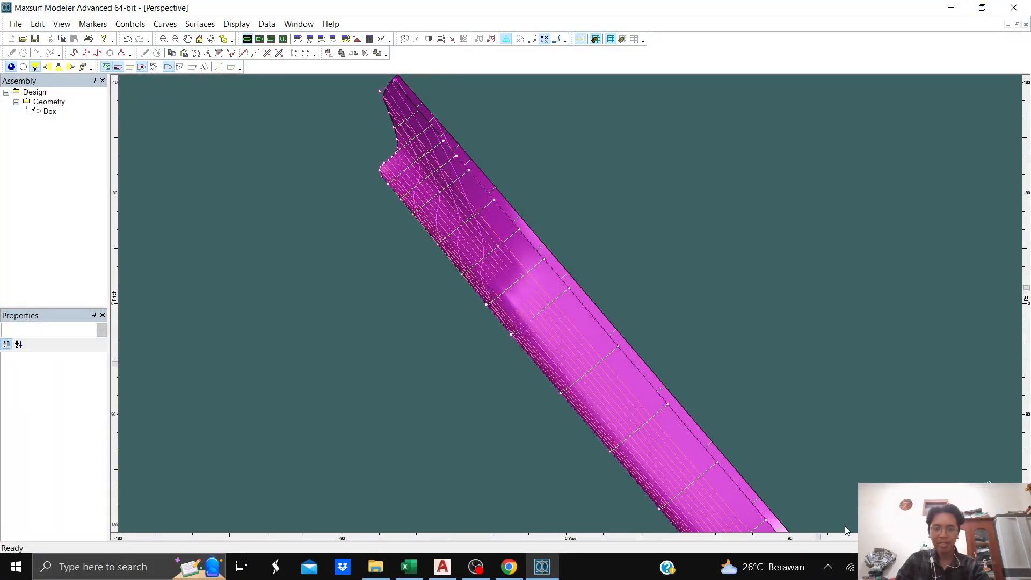
{"action": "middle_click_drag", "start_coordinate": [763, 346], "coordinate": [755, 242]}
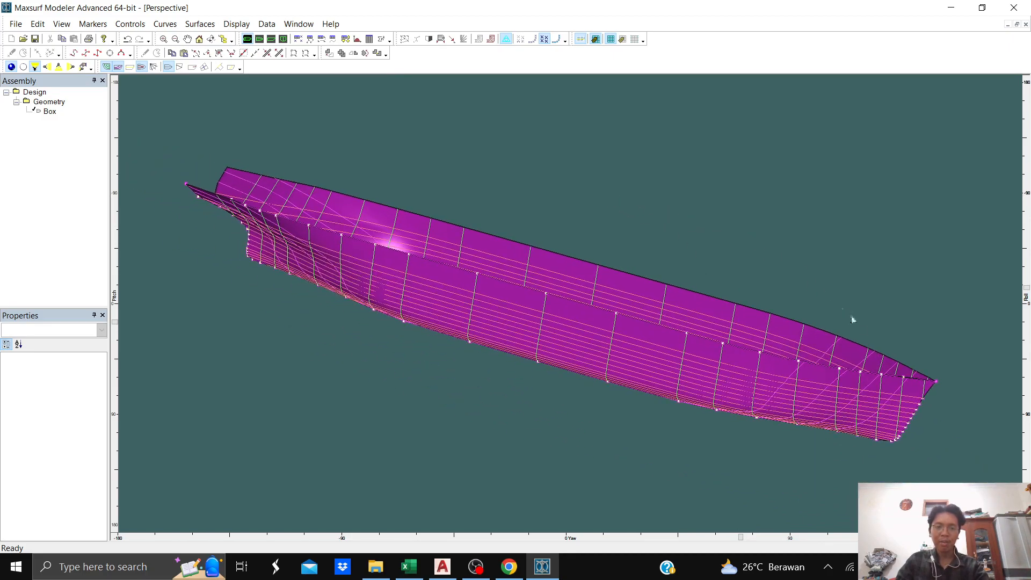
{"action": "middle_click_drag", "start_coordinate": [608, 235], "coordinate": [585, 238]}
{"action": "middle_click_drag", "start_coordinate": [639, 262], "coordinate": [582, 272]}
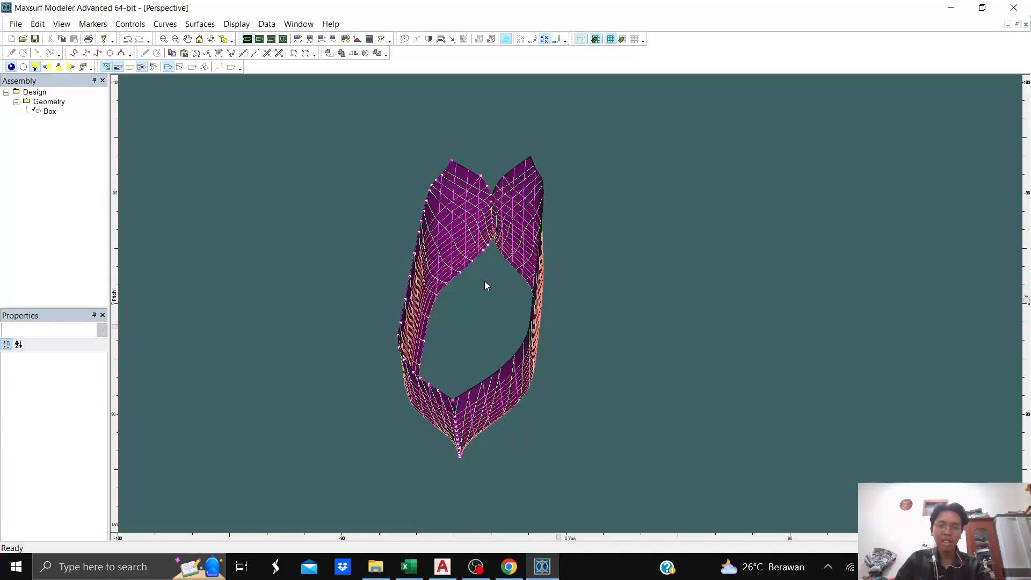
{"action": "scroll", "coordinate": [485, 280], "scroll_direction": "up", "scroll_amount": 3}
{"action": "scroll", "coordinate": [485, 279], "scroll_direction": "down", "scroll_amount": 3}
{"action": "middle_click_drag", "start_coordinate": [485, 279], "coordinate": [574, 243]}
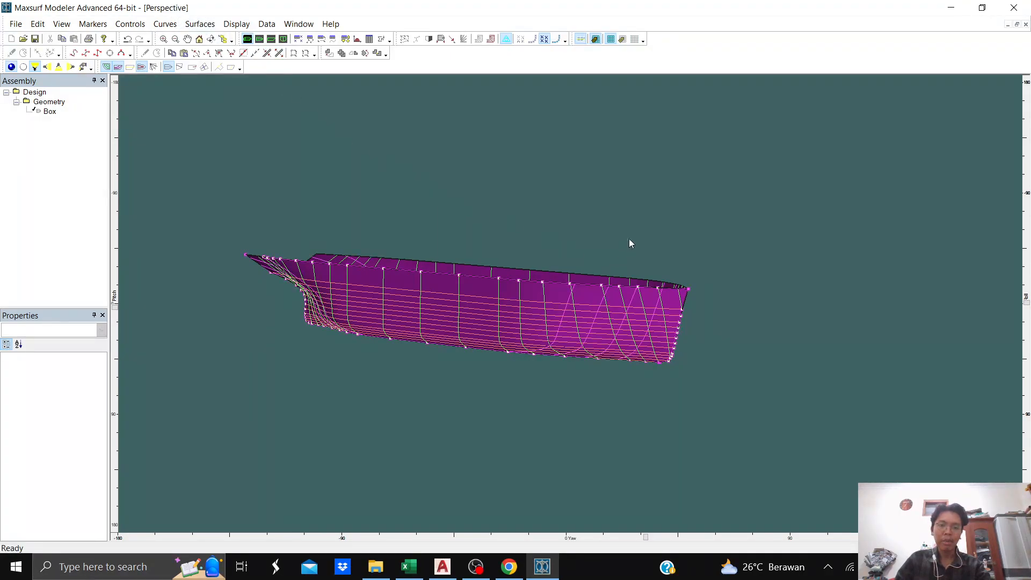
{"action": "middle_click_drag", "start_coordinate": [633, 236], "coordinate": [612, 239]}
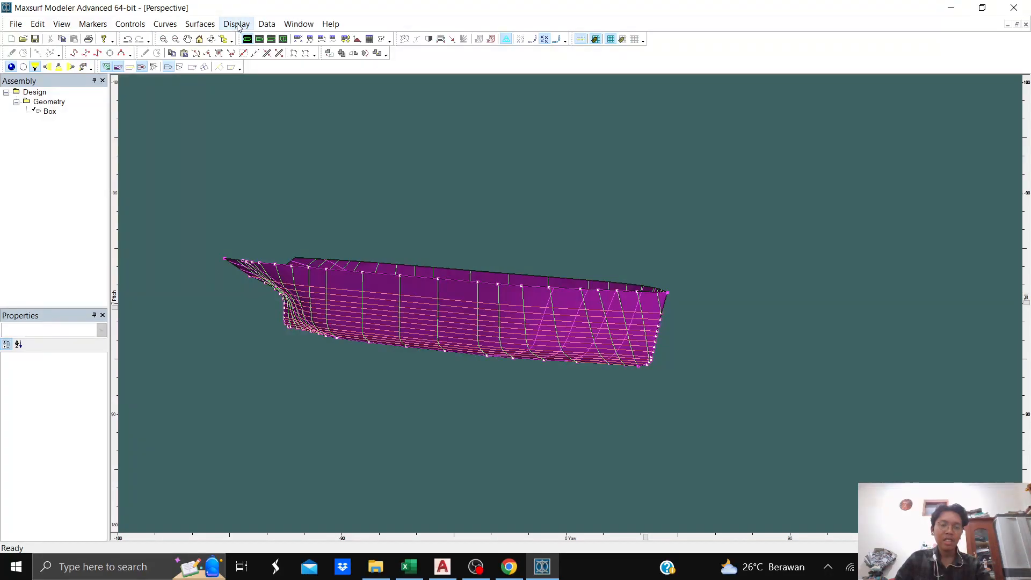
- Set the surface trimming display to Trim Invisible
{"action": "left_click", "coordinate": [208, 24]}
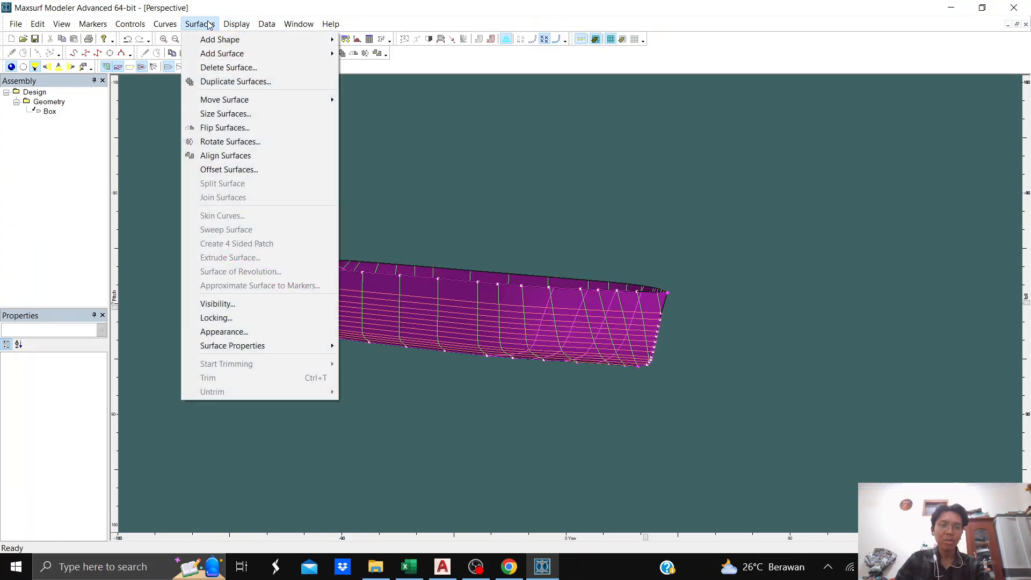
{"action": "mouse_move", "coordinate": [229, 28]}
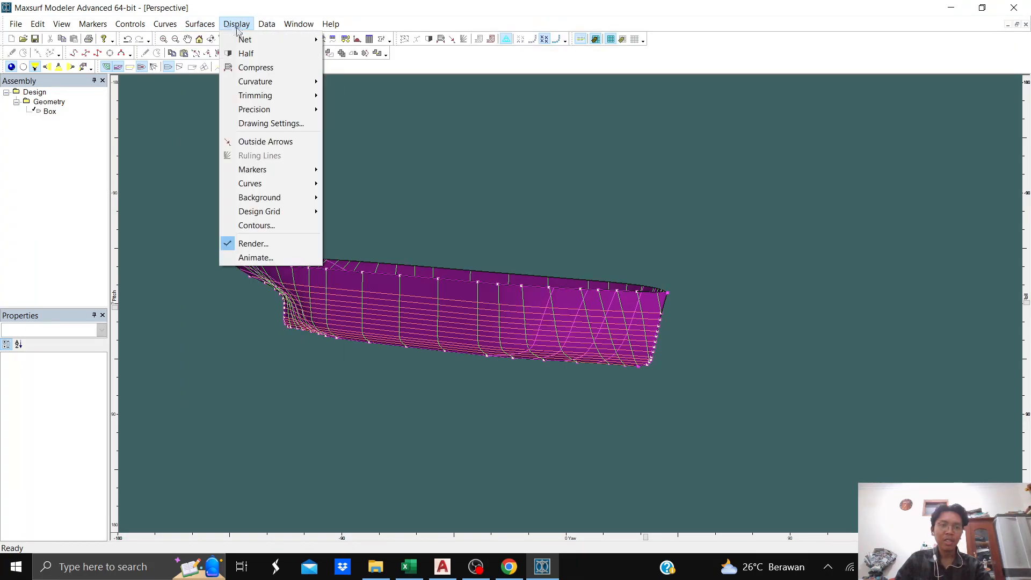
{"action": "left_click", "coordinate": [237, 24]}
{"action": "left_click", "coordinate": [239, 24]}
{"action": "mouse_move", "coordinate": [280, 98]}
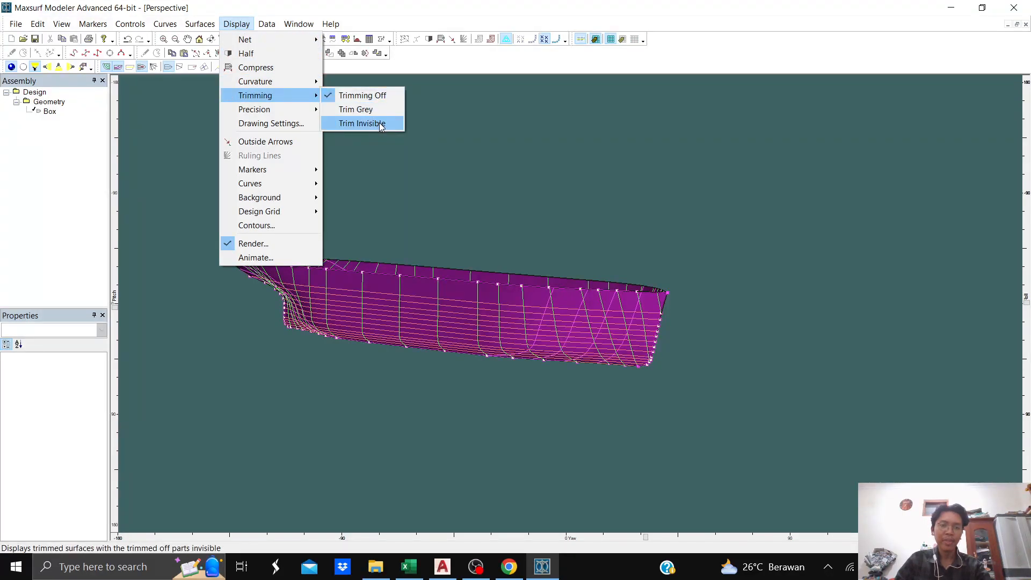
{"action": "left_click", "coordinate": [380, 125]}
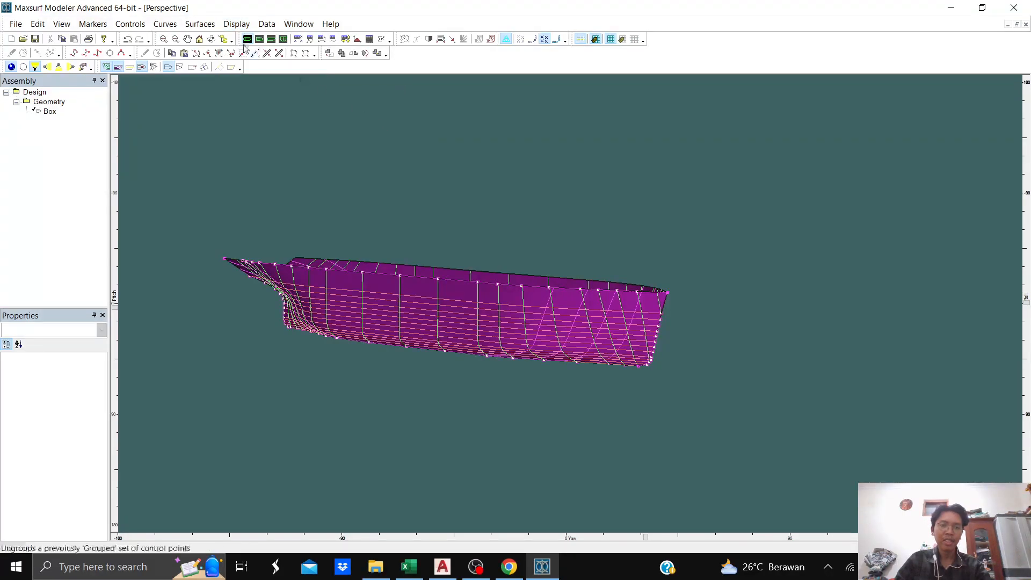
- Add a Waterplane surface and view it beneath the hull's stern in the Perspective view
{"action": "left_click", "coordinate": [211, 26]}
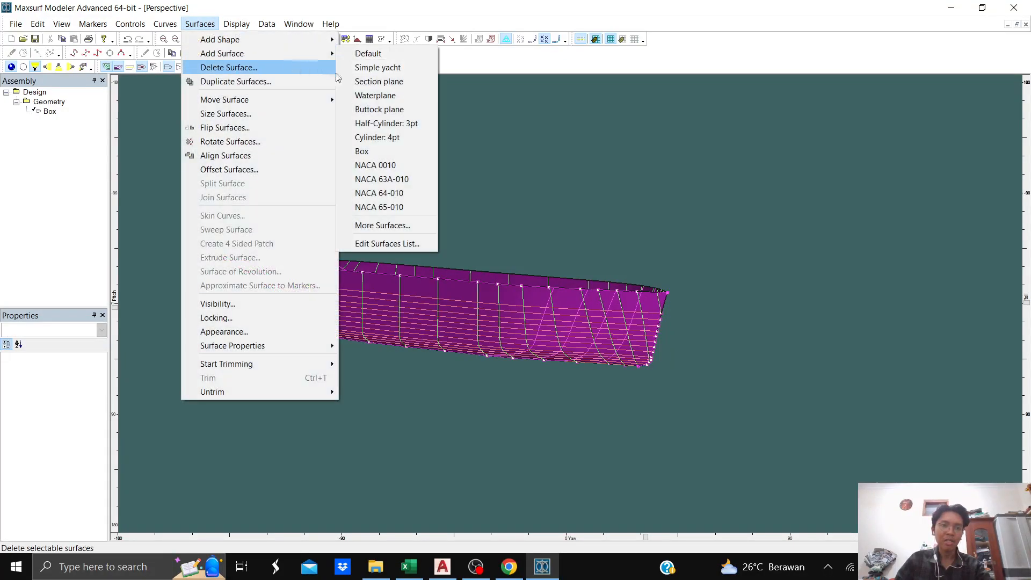
{"action": "left_click", "coordinate": [398, 95]}
{"action": "middle_click_drag", "start_coordinate": [496, 208], "coordinate": [525, 222]}
{"action": "middle_click_drag", "start_coordinate": [273, 199], "coordinate": [267, 207]}
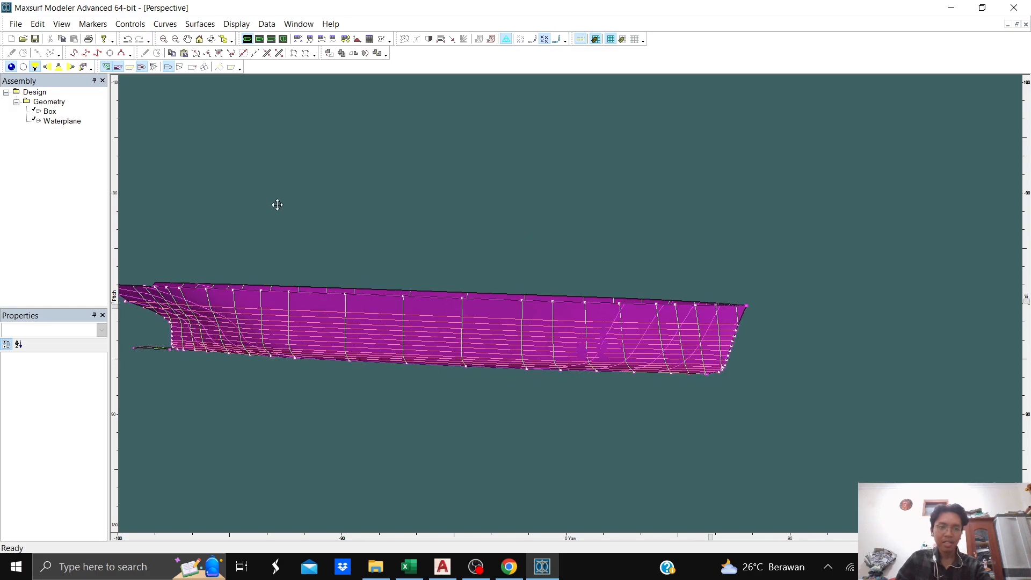
{"action": "scroll", "coordinate": [412, 326], "scroll_direction": "up", "scroll_amount": 5}
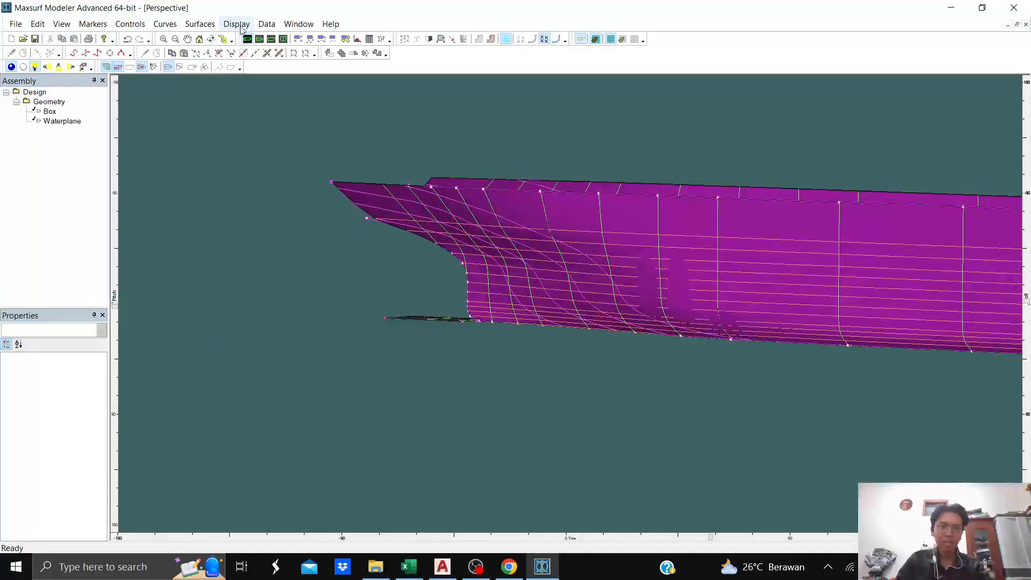
- Examine the waterplane's extent and position around the stern in the Plan and Profile views
{"action": "left_click", "coordinate": [261, 40]}
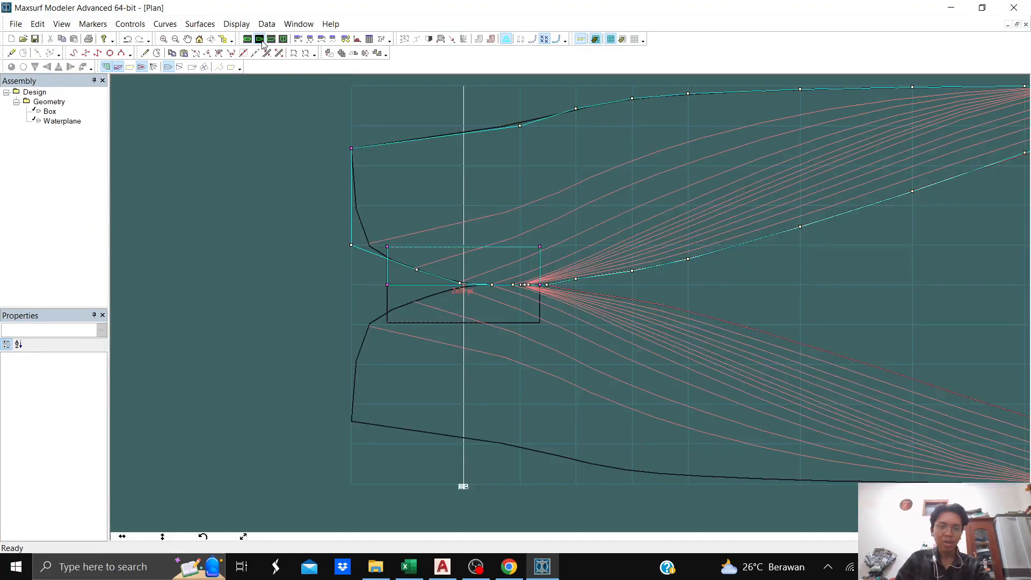
{"action": "scroll", "coordinate": [424, 272], "scroll_direction": "up", "scroll_amount": 3}
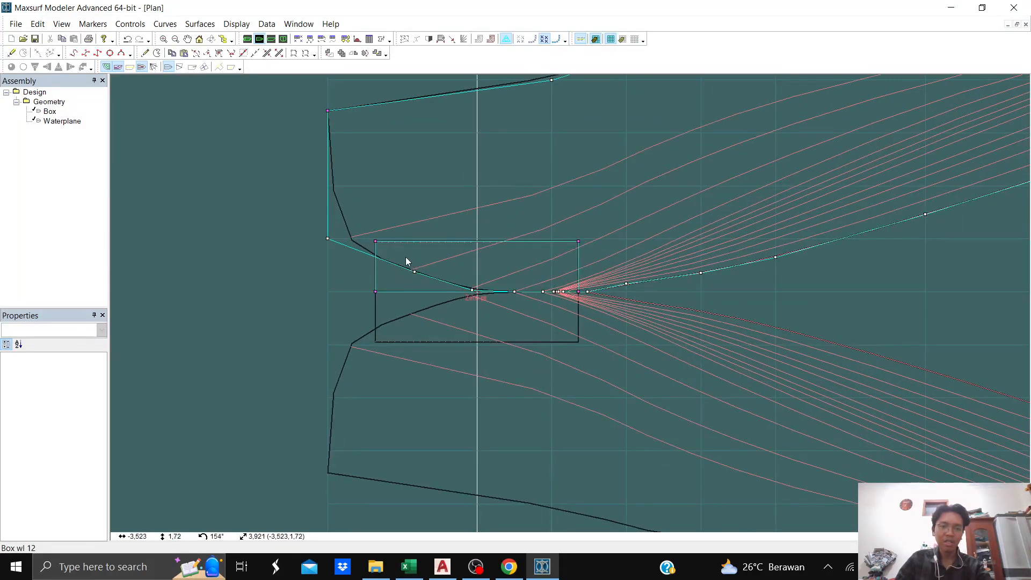
{"action": "left_click", "coordinate": [383, 243]}
{"action": "scroll", "coordinate": [369, 244], "scroll_direction": "up", "scroll_amount": 1}
{"action": "scroll", "coordinate": [373, 243], "scroll_direction": "down", "scroll_amount": 2}
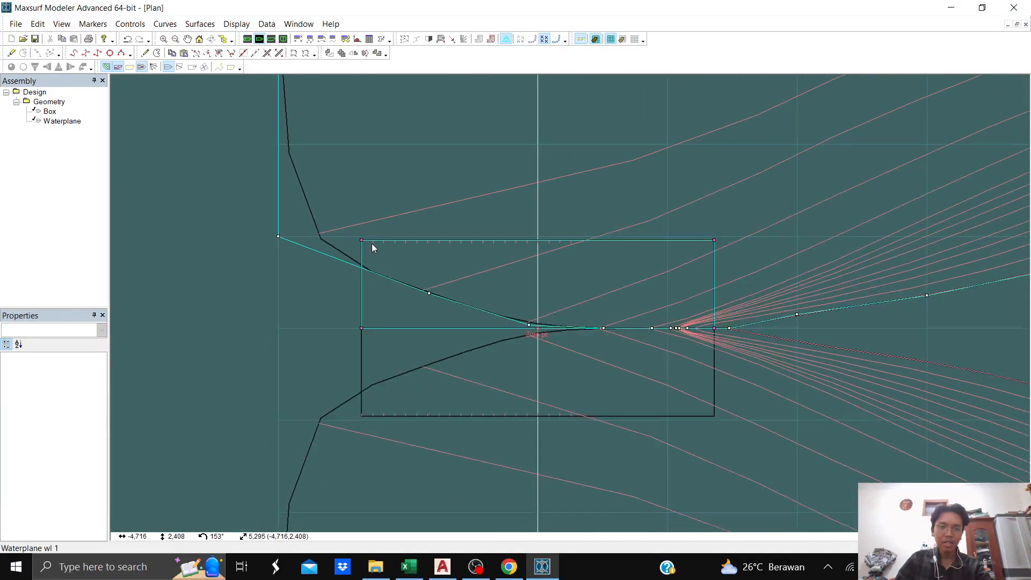
{"action": "left_click", "coordinate": [273, 39]}
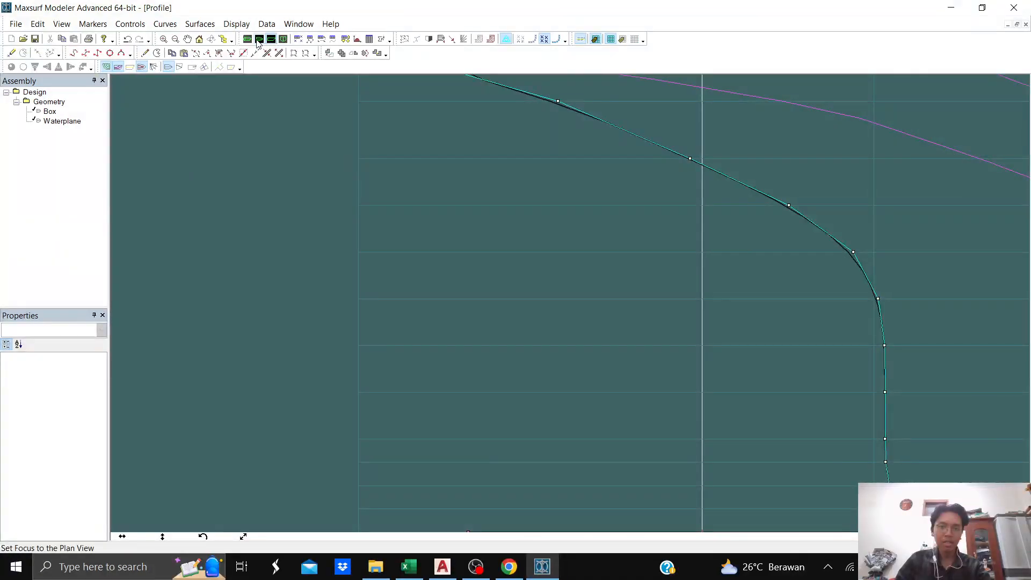
{"action": "left_click", "coordinate": [258, 40]}
{"action": "scroll", "coordinate": [356, 233], "scroll_direction": "up", "scroll_amount": 3}
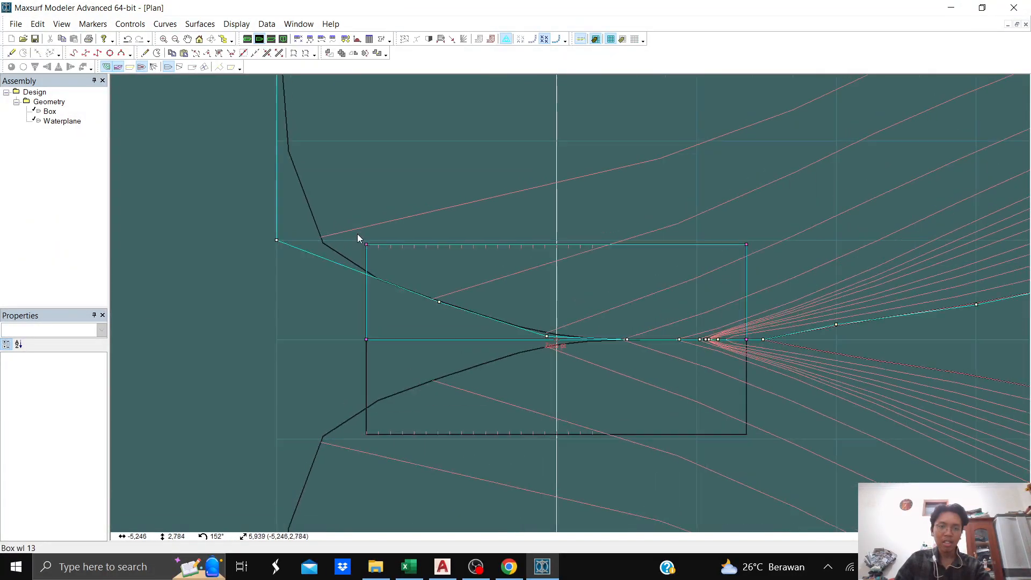
- Try to move the waterplane's outer corner control points outboard of the hull side, and undo the move
{"action": "left_click", "coordinate": [385, 258]}
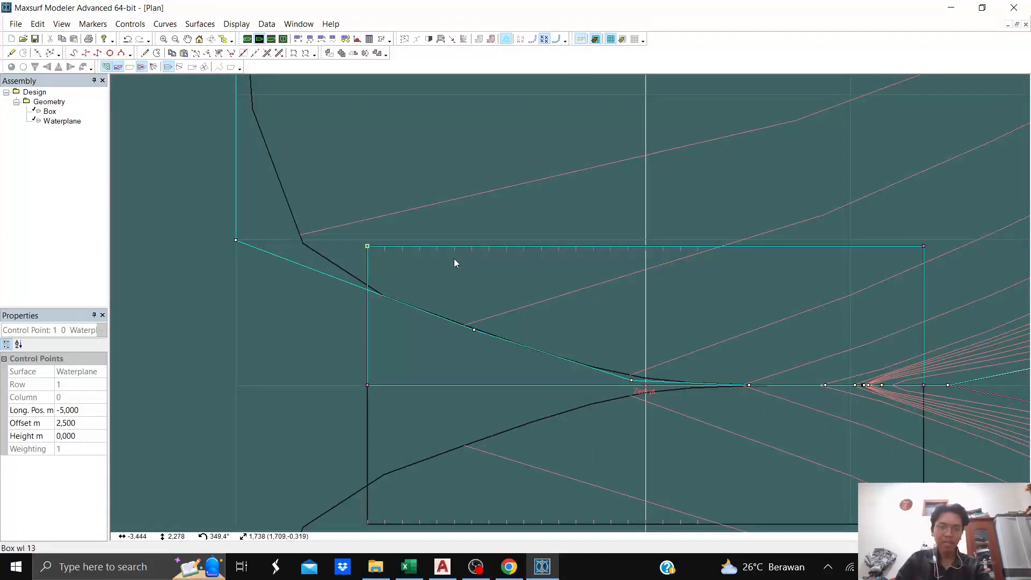
{"action": "scroll", "coordinate": [454, 259], "scroll_direction": "down", "scroll_amount": 1}
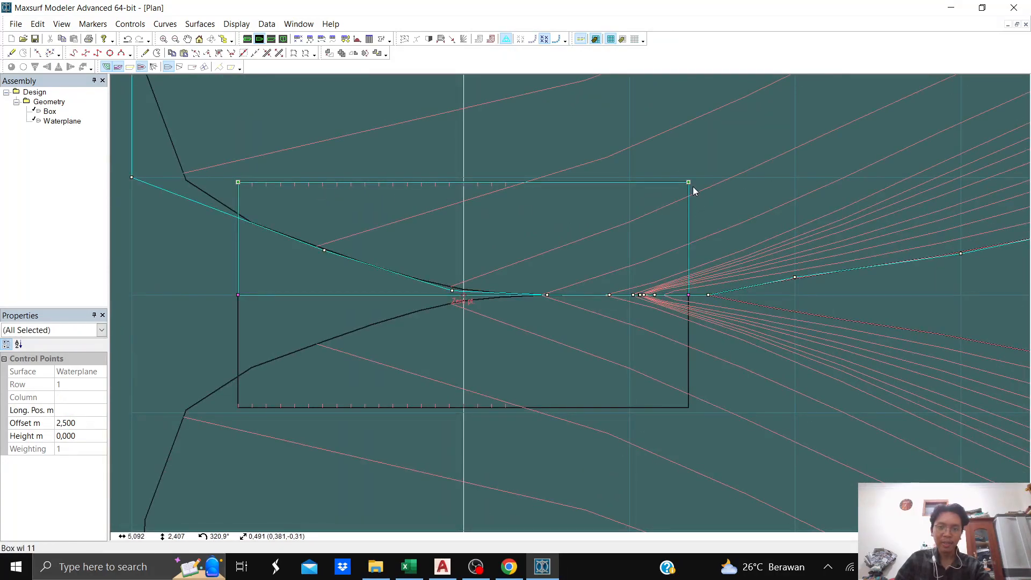
{"action": "scroll", "coordinate": [644, 168], "scroll_direction": "down", "scroll_amount": 3}
{"action": "middle_click_drag", "start_coordinate": [634, 169], "coordinate": [536, 272]}
{"action": "scroll", "coordinate": [575, 269], "scroll_direction": "down", "scroll_amount": 6}
{"action": "left_click_drag", "start_coordinate": [537, 291], "coordinate": [557, 89]}
{"action": "key", "text": "ctrl+z"}
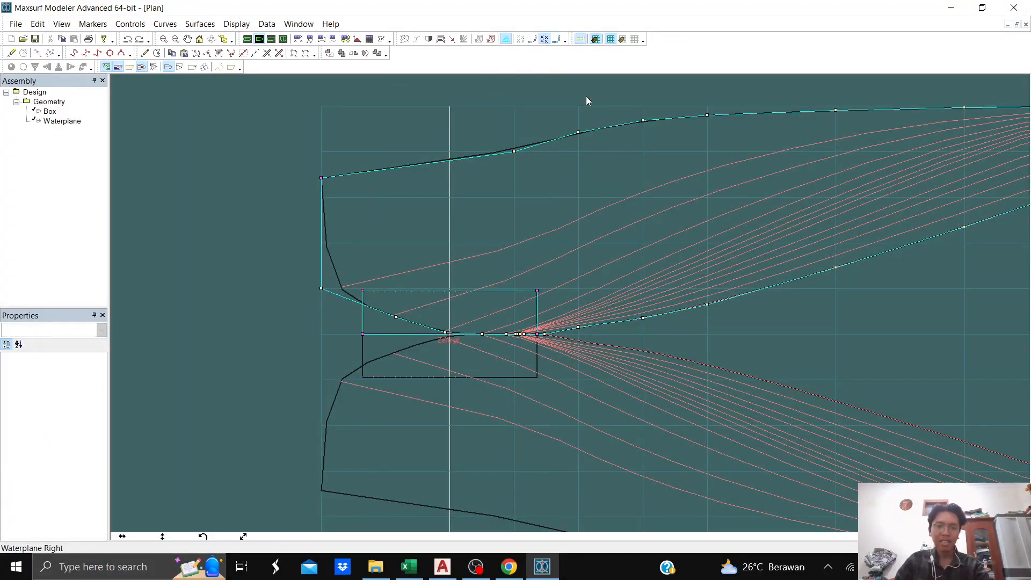
- Widen the waterplane beyond the hull side by moving both outer control points to an offset of about 16,12 m in the Plan view
{"action": "left_click", "coordinate": [537, 291]}
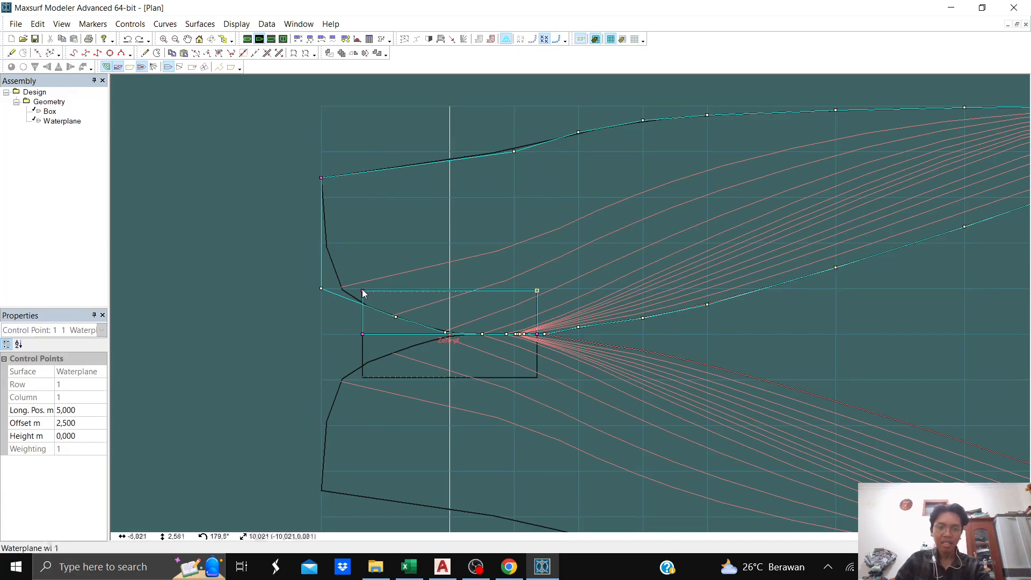
{"action": "scroll", "coordinate": [468, 263], "scroll_direction": "down", "scroll_amount": 5}
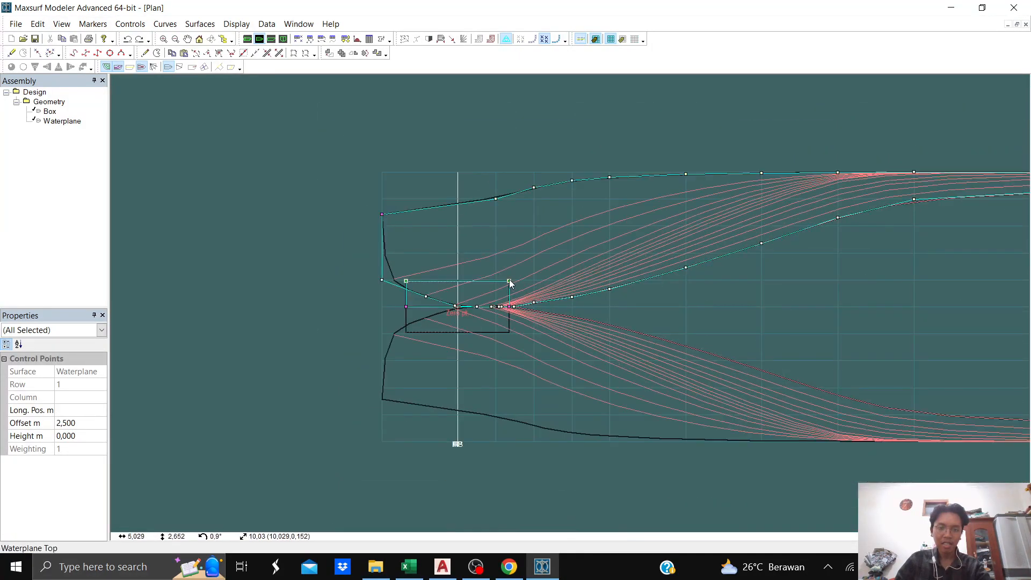
{"action": "left_click_drag", "start_coordinate": [510, 225], "coordinate": [510, 146]}
{"action": "scroll", "coordinate": [569, 131], "scroll_direction": "down", "scroll_amount": 2}
{"action": "left_click", "coordinate": [596, 111]}
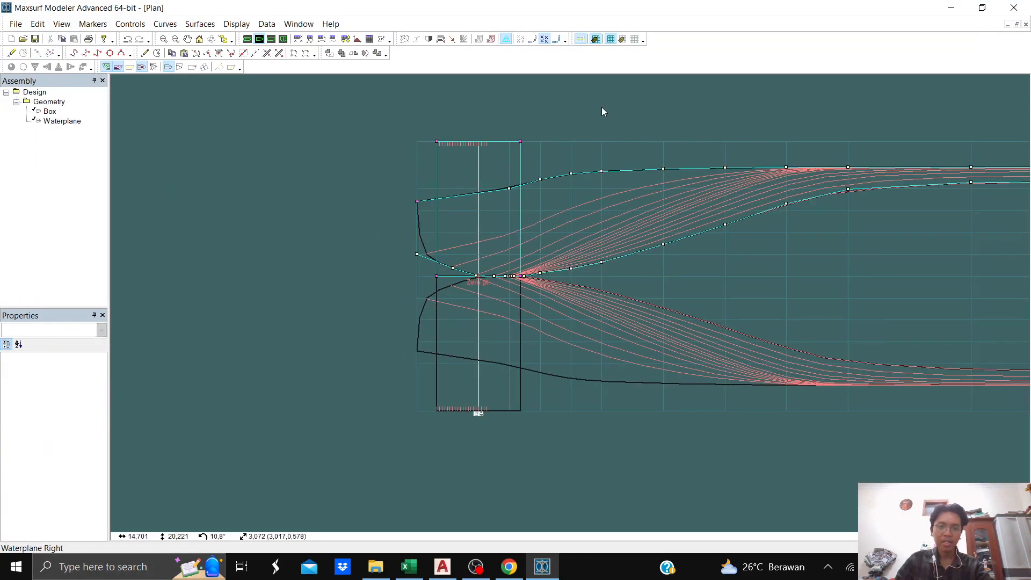
{"action": "scroll", "coordinate": [606, 102], "scroll_direction": "down", "scroll_amount": 2}
{"action": "middle_click_drag", "start_coordinate": [607, 99], "coordinate": [428, 109]}
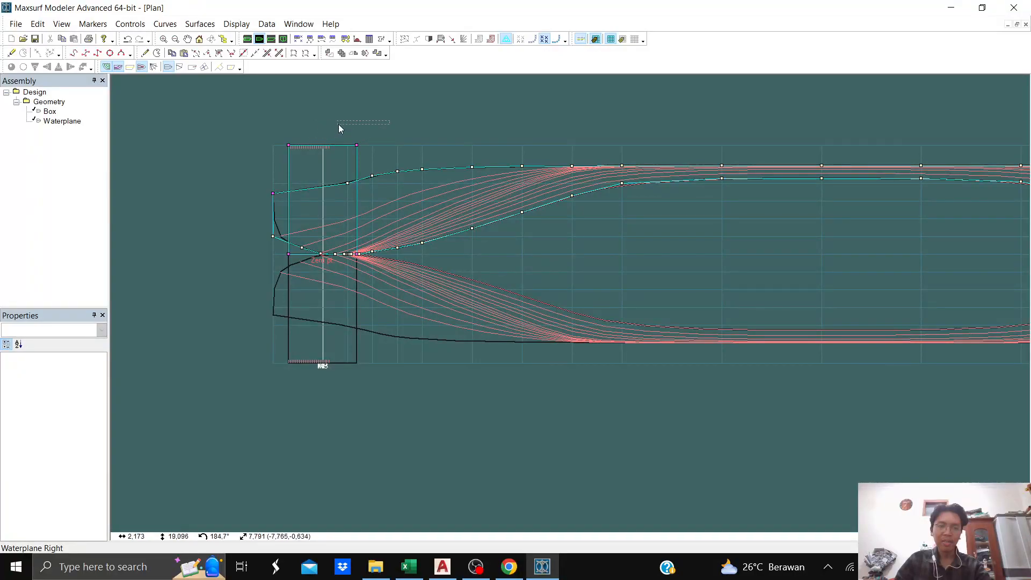
- Try to move the waterplane's forward control point along the baseline to about 39,49 m in the Profile view
{"action": "left_click", "coordinate": [273, 40]}
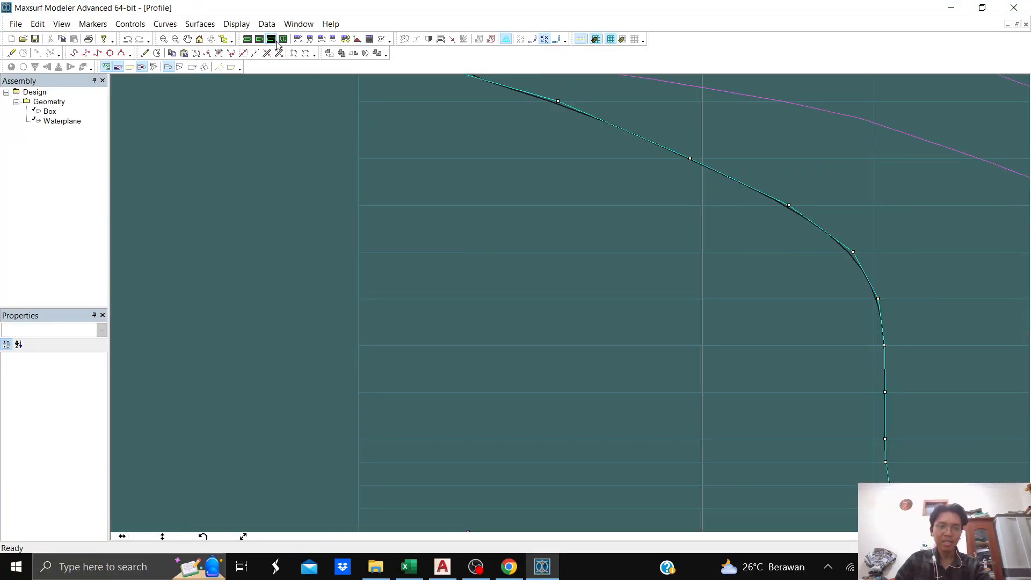
{"action": "scroll", "coordinate": [307, 123], "scroll_direction": "down", "scroll_amount": 4}
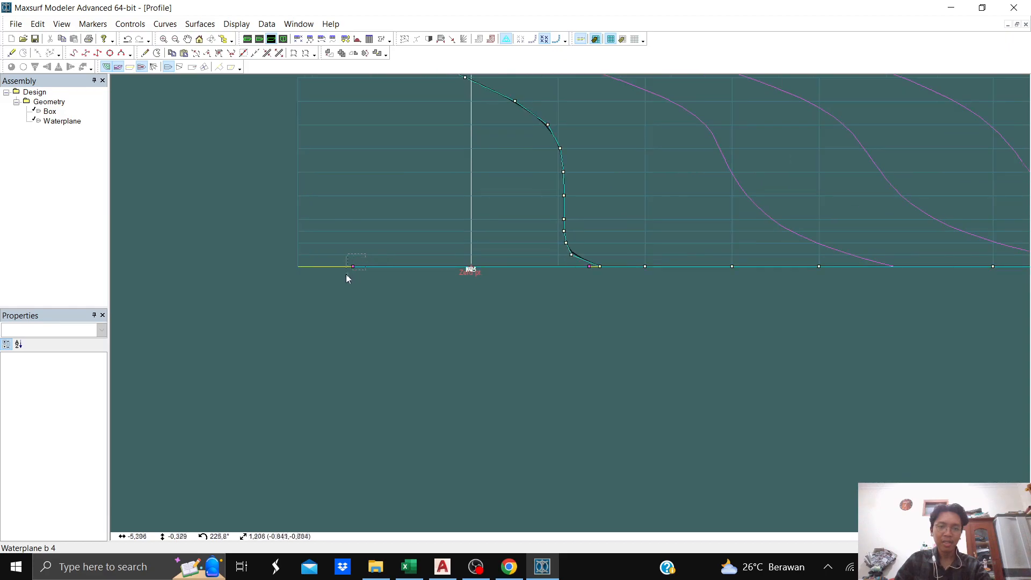
{"action": "left_click_drag", "start_coordinate": [345, 277], "coordinate": [347, 270]}
{"action": "left_click", "coordinate": [579, 282]}
{"action": "scroll", "coordinate": [591, 272], "scroll_direction": "up", "scroll_amount": 4}
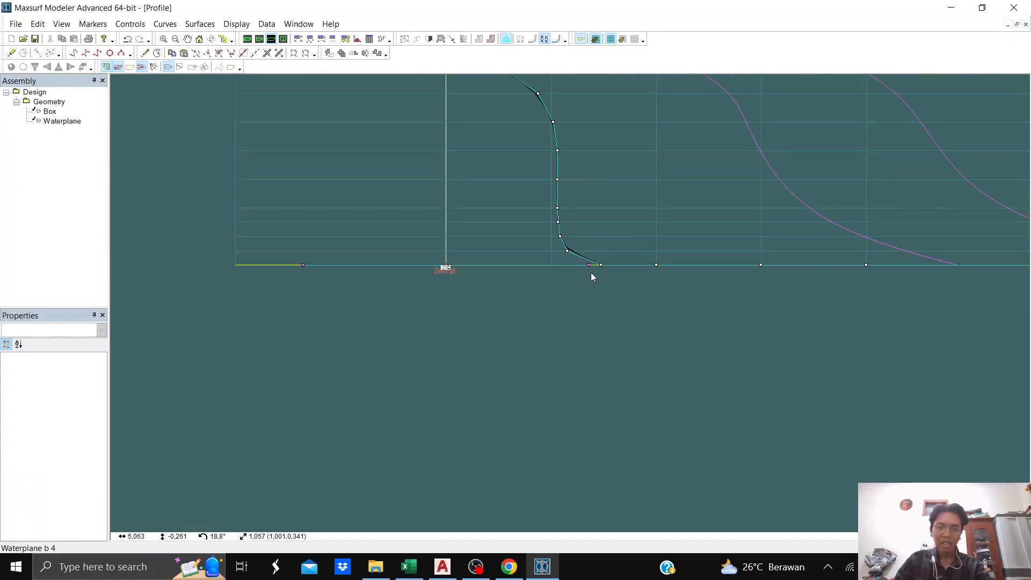
{"action": "left_click", "coordinate": [587, 260]}
{"action": "scroll", "coordinate": [589, 269], "scroll_direction": "down", "scroll_amount": 5}
{"action": "scroll", "coordinate": [602, 290], "scroll_direction": "down", "scroll_amount": 3}
{"action": "middle_click_drag", "start_coordinate": [601, 290], "coordinate": [455, 343]}
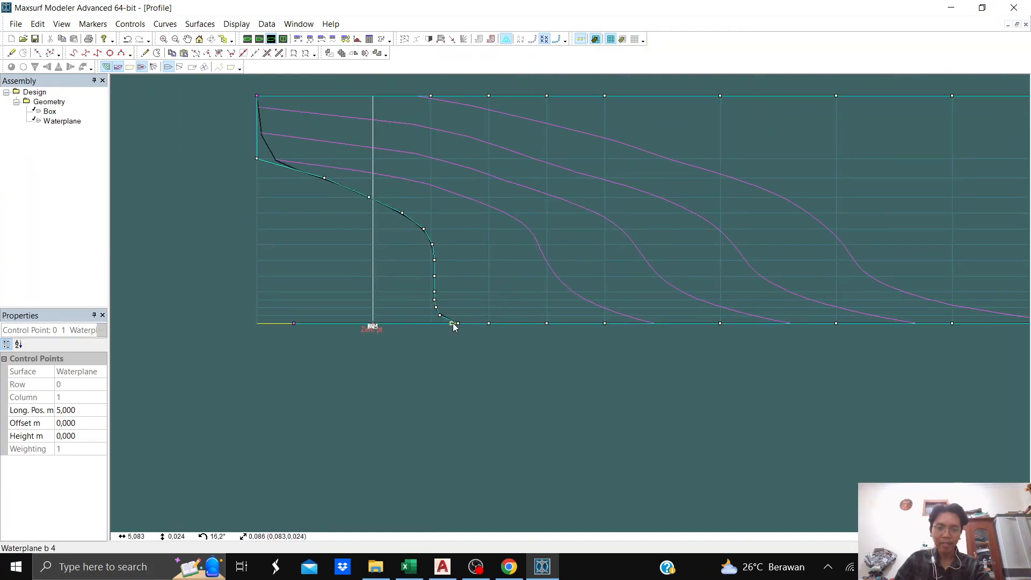
{"action": "left_click_drag", "start_coordinate": [453, 326], "coordinate": [712, 350]}
{"action": "middle_click_drag", "start_coordinate": [973, 339], "coordinate": [76, 335]}
{"action": "scroll", "coordinate": [226, 354], "scroll_direction": "down", "scroll_amount": 3}
{"action": "scroll", "coordinate": [258, 357], "scroll_direction": "down", "scroll_amount": 4}
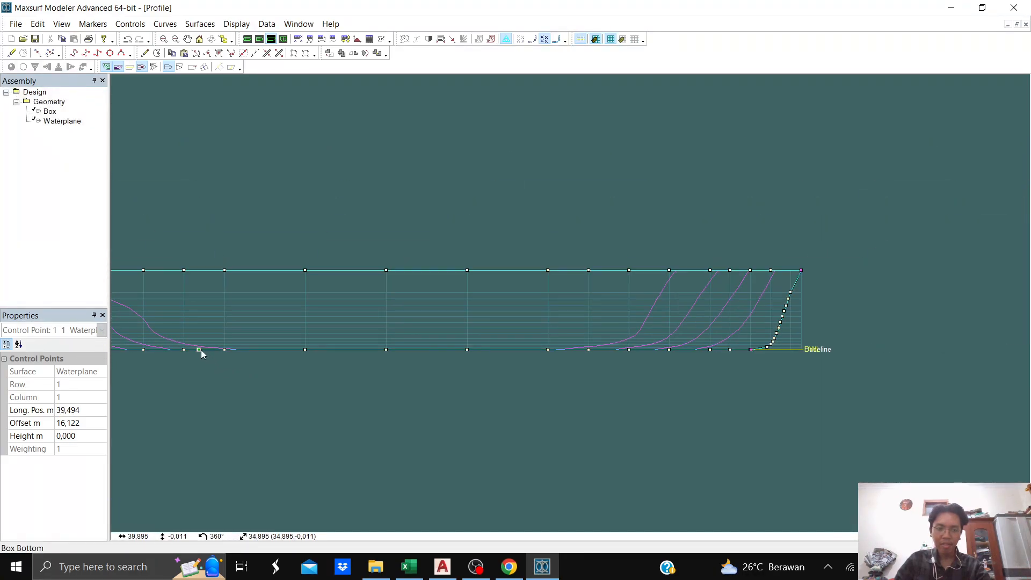
- Extend the waterplane's forward control point past the bow to a longitudinal position of about 171,12 m
{"action": "left_click_drag", "start_coordinate": [199, 350], "coordinate": [640, 380]}
{"action": "left_click_drag", "start_coordinate": [917, 372], "coordinate": [923, 373], "text": "shift"}
{"action": "scroll", "coordinate": [737, 408], "scroll_direction": "down", "scroll_amount": 6}
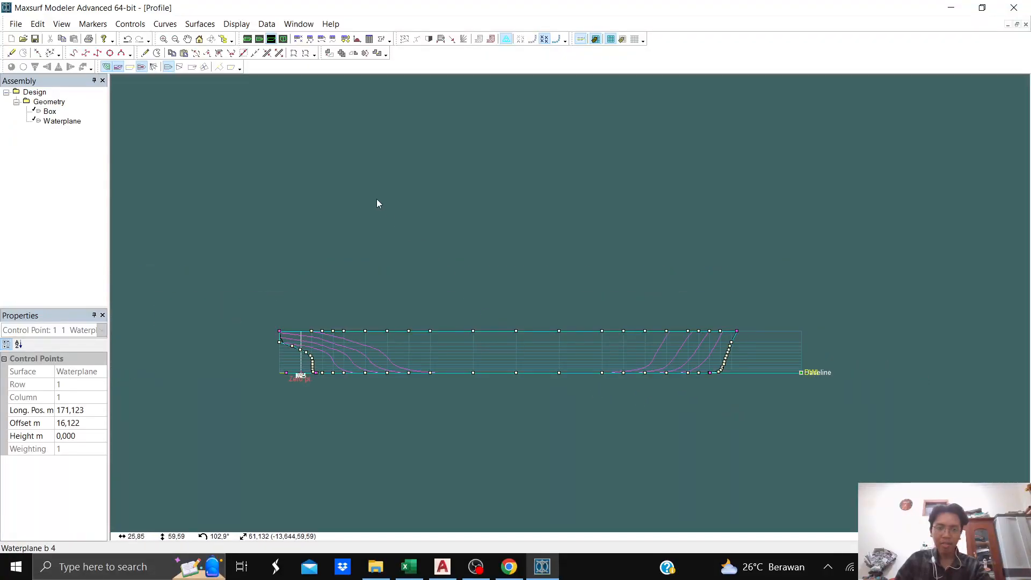
- Check the stretched waterplane in the Perspective and Plan views, and undo the lengthwise stretch
{"action": "left_click", "coordinate": [247, 39]}
{"action": "middle_click_drag", "start_coordinate": [565, 259], "coordinate": [500, 210]}
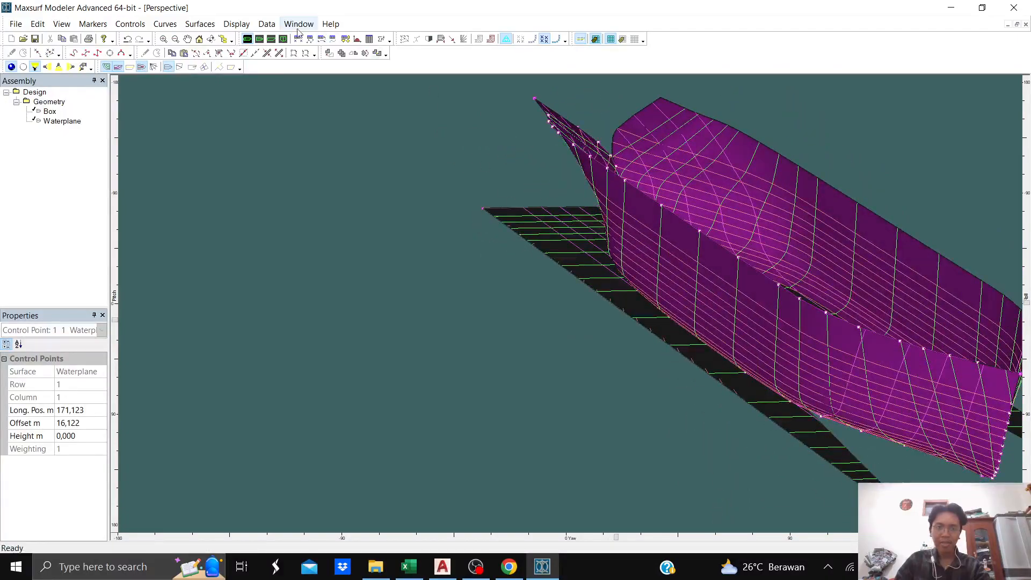
{"action": "left_click", "coordinate": [259, 39]}
{"action": "scroll", "coordinate": [537, 236], "scroll_direction": "down", "scroll_amount": 2}
{"action": "middle_click_drag", "start_coordinate": [568, 228], "coordinate": [449, 228]}
{"action": "scroll", "coordinate": [510, 219], "scroll_direction": "down", "scroll_amount": 2}
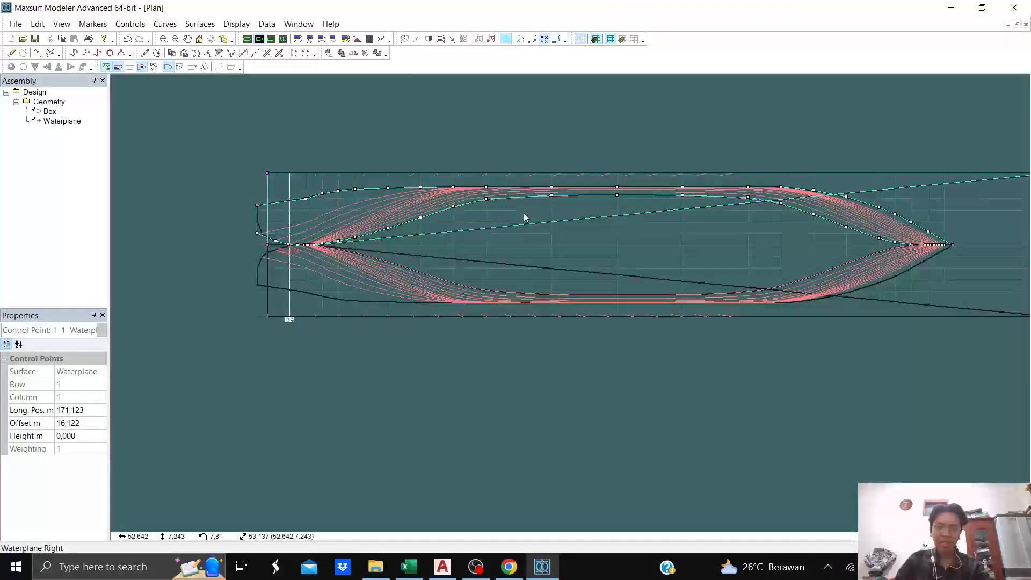
{"action": "key", "text": "ctrl+z"}
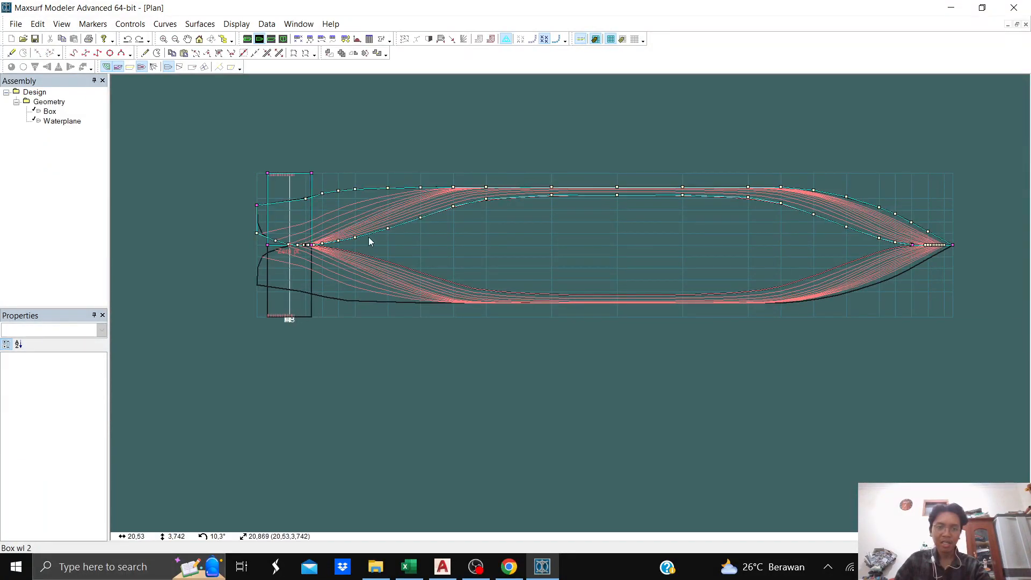
- Try to move the waterplane's forward edge toward the bow in the Plan view, and undo the move
{"action": "scroll", "coordinate": [299, 264], "scroll_direction": "up", "scroll_amount": 3}
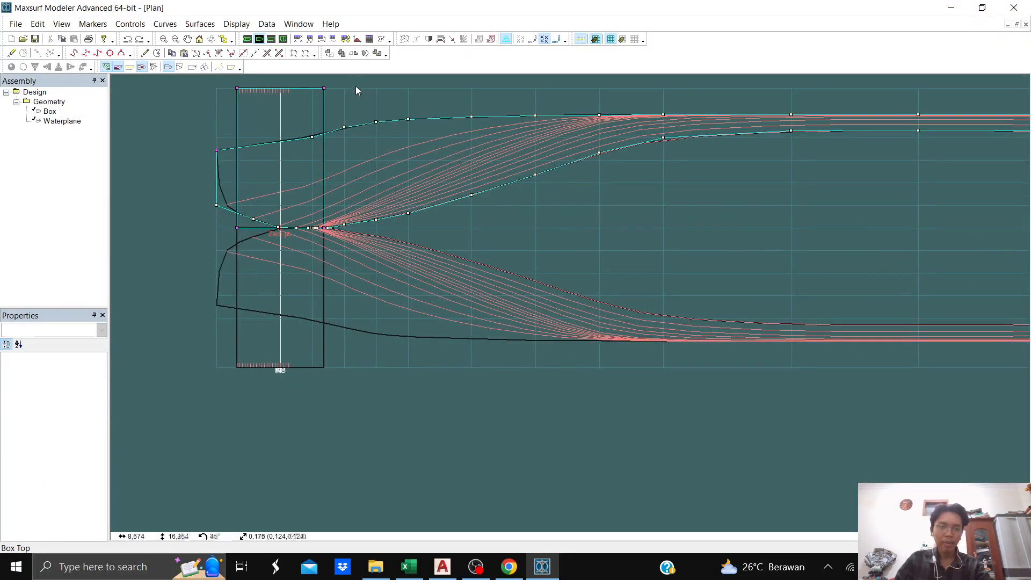
{"action": "middle_click_drag", "start_coordinate": [355, 87], "coordinate": [365, 173]}
{"action": "scroll", "coordinate": [360, 156], "scroll_direction": "up", "scroll_amount": 1}
{"action": "left_click", "coordinate": [335, 185]}
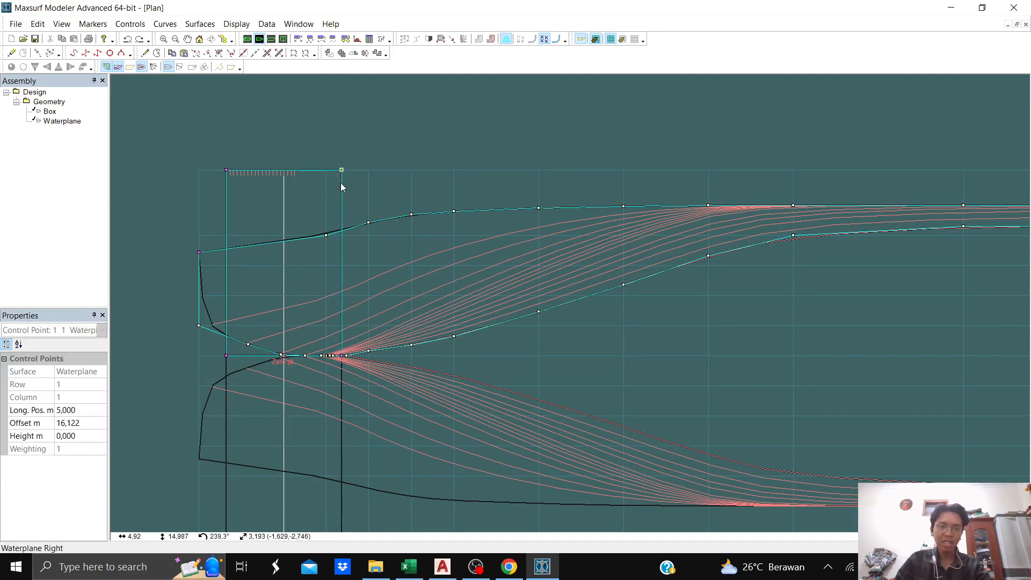
{"action": "scroll", "coordinate": [375, 170], "scroll_direction": "up", "scroll_amount": 1}
{"action": "scroll", "coordinate": [361, 350], "scroll_direction": "up", "scroll_amount": 2}
{"action": "scroll", "coordinate": [360, 338], "scroll_direction": "up", "scroll_amount": 4}
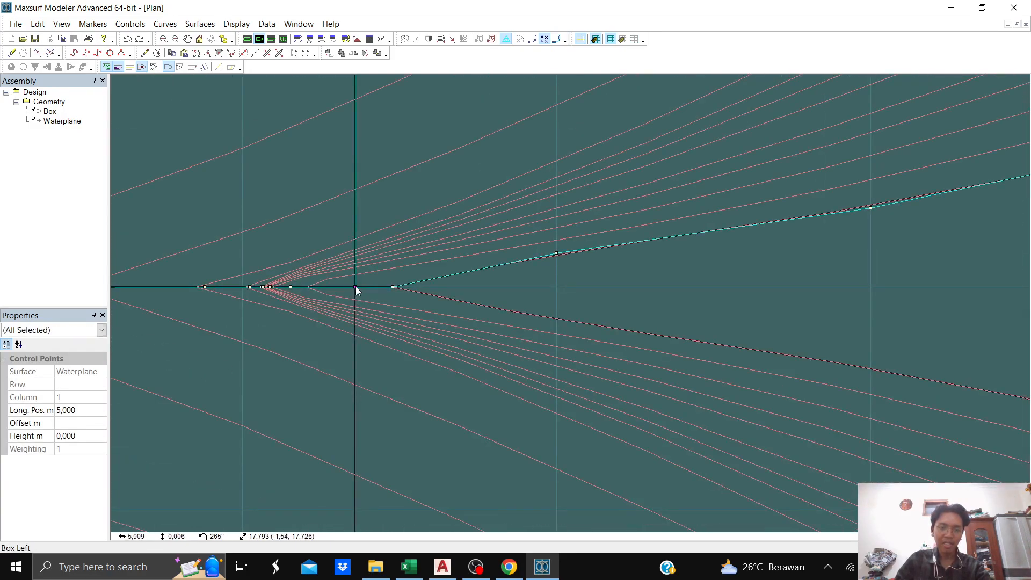
{"action": "scroll", "coordinate": [357, 290], "scroll_direction": "down", "scroll_amount": 6}
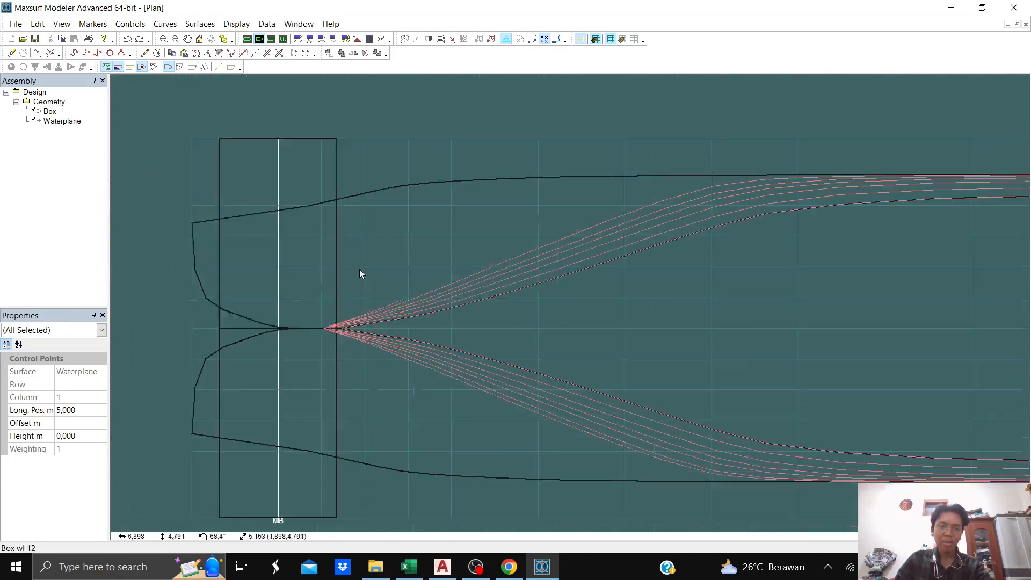
{"action": "middle_click_drag", "start_coordinate": [374, 195], "coordinate": [325, 173]}
{"action": "left_click_drag", "start_coordinate": [303, 169], "coordinate": [362, 174]}
{"action": "key", "text": "ctrl+z"}
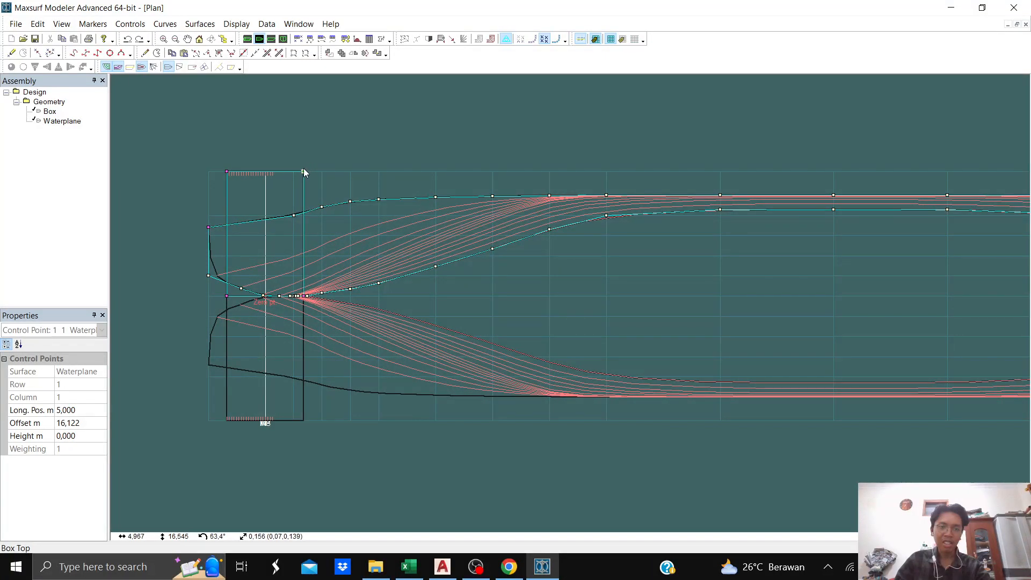
- Stretch the waterplane's forward edge past the bow to a longitudinal position of about 154,94 m in the Plan view
{"action": "scroll", "coordinate": [306, 328], "scroll_direction": "up", "scroll_amount": 5}
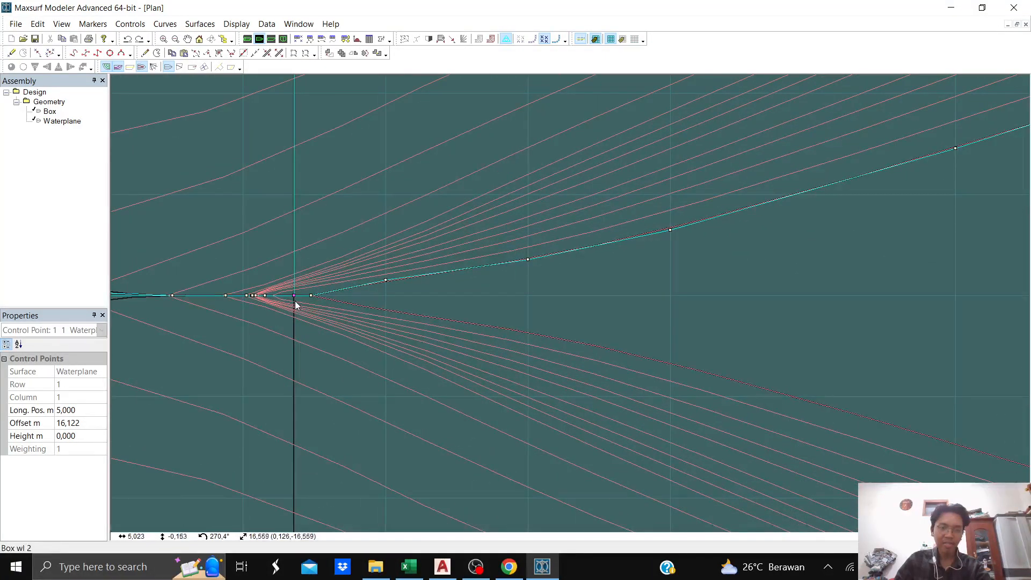
{"action": "scroll", "coordinate": [294, 299], "scroll_direction": "down", "scroll_amount": 6}
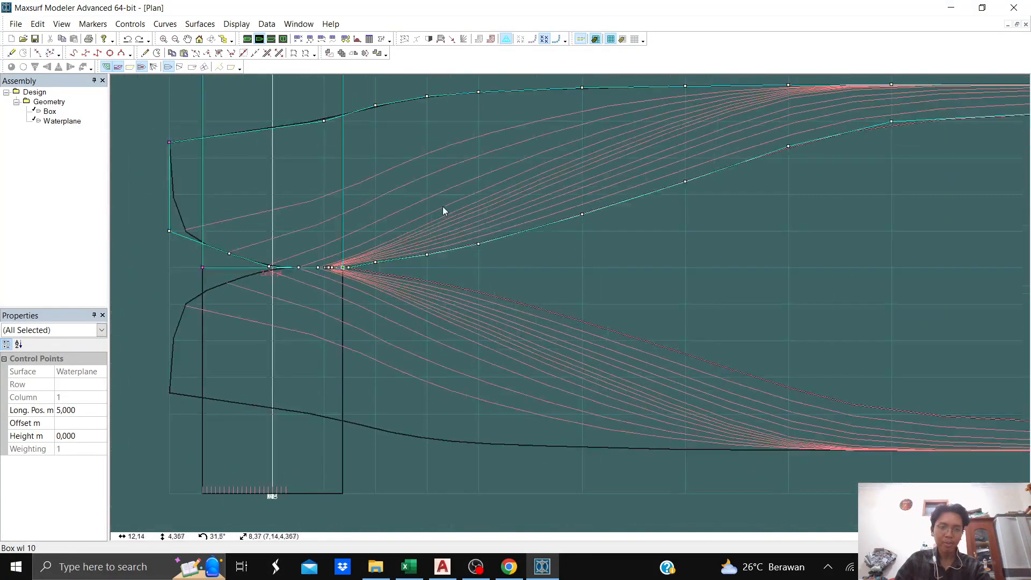
{"action": "scroll", "coordinate": [238, 189], "scroll_direction": "down", "scroll_amount": 3}
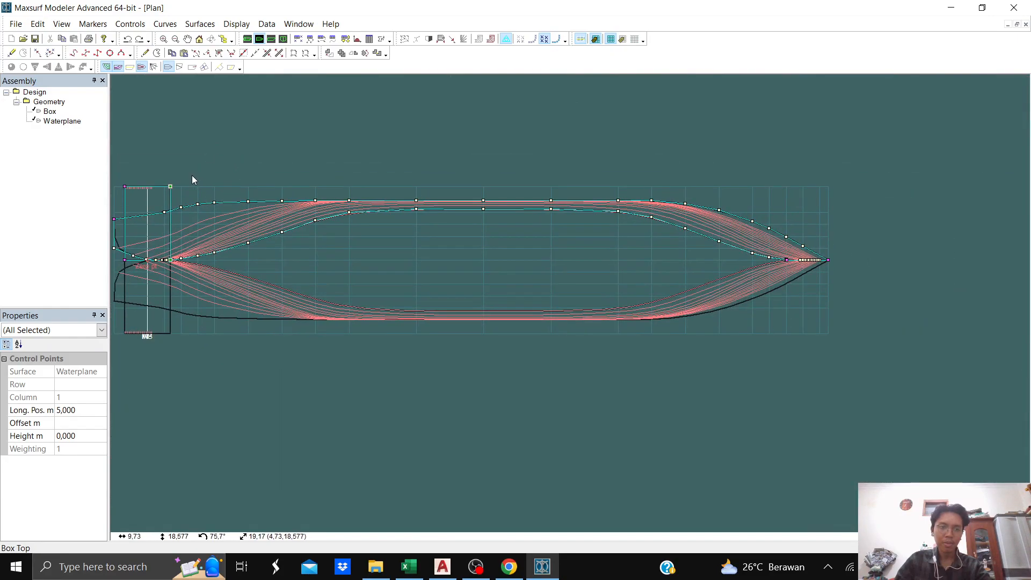
{"action": "left_click_drag", "start_coordinate": [171, 188], "coordinate": [855, 202]}
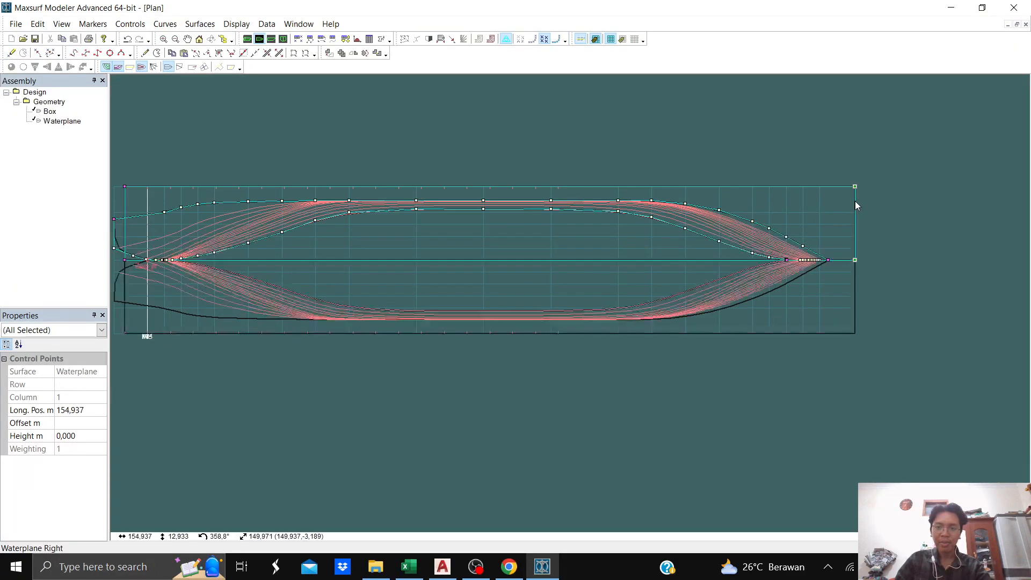
- Move both control points of the waterplane's aft edge farther aft, beyond the stern, in the Plan view
{"action": "middle_click_drag", "start_coordinate": [441, 156], "coordinate": [754, 196]}
{"action": "scroll", "coordinate": [450, 277], "scroll_direction": "up", "scroll_amount": 3}
{"action": "middle_click_drag", "start_coordinate": [456, 222], "coordinate": [441, 158]}
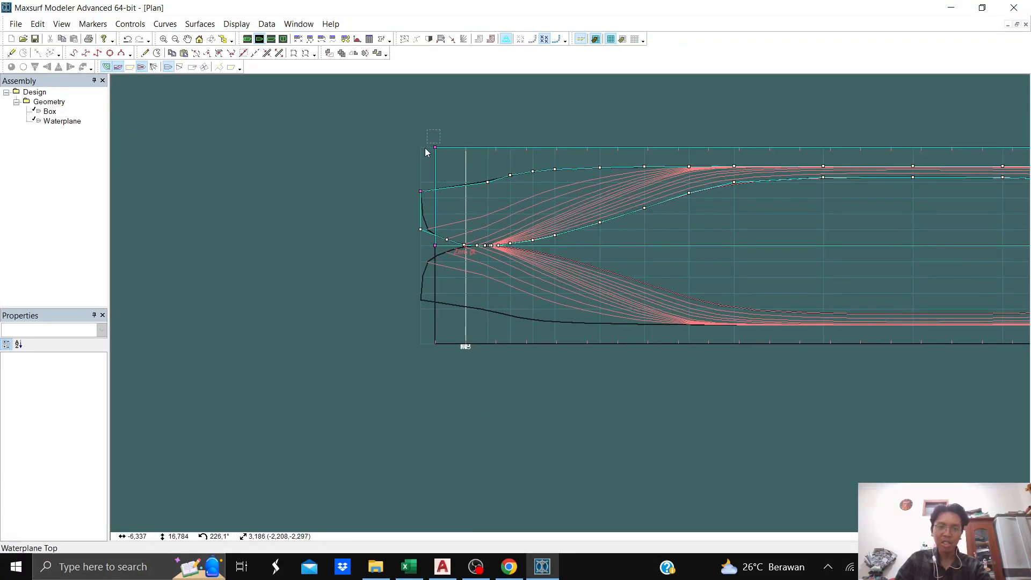
{"action": "left_click_drag", "start_coordinate": [425, 147], "coordinate": [425, 159]}
{"action": "scroll", "coordinate": [451, 257], "scroll_direction": "up", "scroll_amount": 4}
{"action": "left_click", "coordinate": [419, 239], "text": "shift"}
{"action": "scroll", "coordinate": [449, 237], "scroll_direction": "down", "scroll_amount": 2}
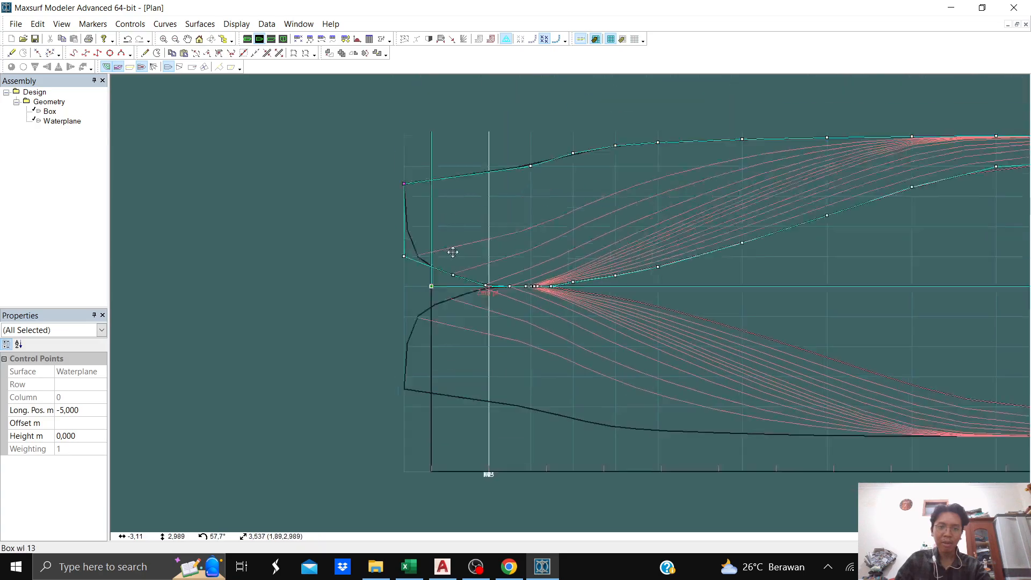
{"action": "left_click", "coordinate": [445, 168], "text": "shift"}
{"action": "left_click_drag", "start_coordinate": [445, 168], "coordinate": [371, 173]}
{"action": "left_click", "coordinate": [528, 127]}
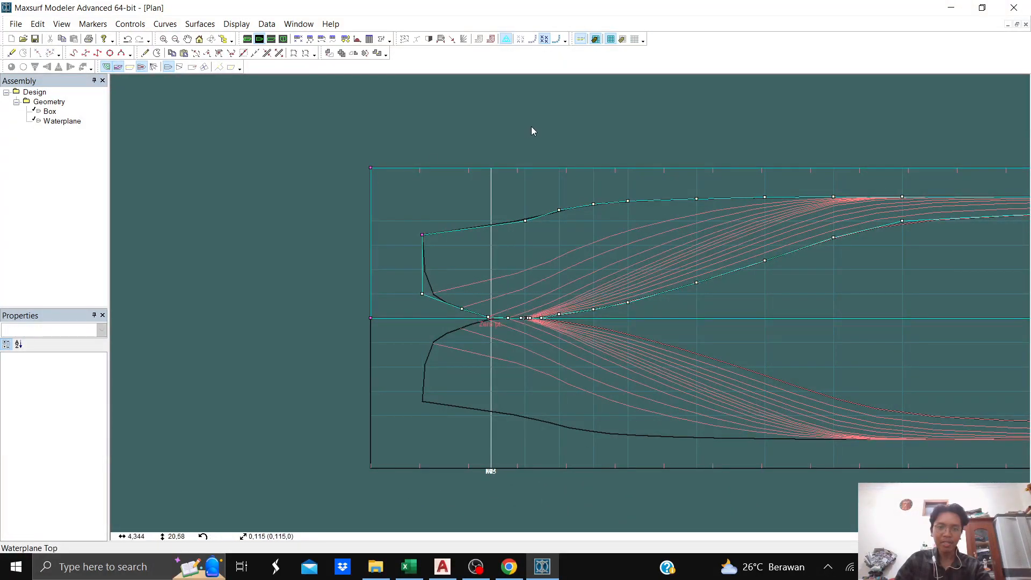
- Examine how far the enlarged waterplane reaches beyond the hull in the Perspective and Plan views
{"action": "scroll", "coordinate": [584, 133], "scroll_direction": "down", "scroll_amount": 3}
{"action": "middle_click_drag", "start_coordinate": [652, 134], "coordinate": [483, 124]}
{"action": "scroll", "coordinate": [452, 117], "scroll_direction": "down", "scroll_amount": 4}
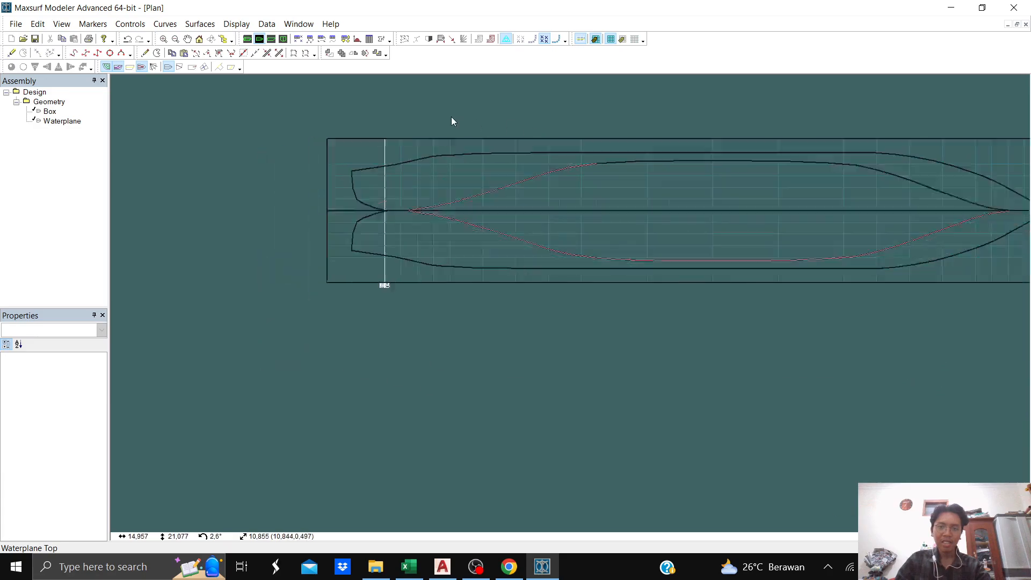
{"action": "left_click", "coordinate": [247, 39]}
{"action": "middle_click_drag", "start_coordinate": [693, 237], "coordinate": [613, 249]}
{"action": "middle_click_drag", "start_coordinate": [709, 316], "coordinate": [752, 197]}
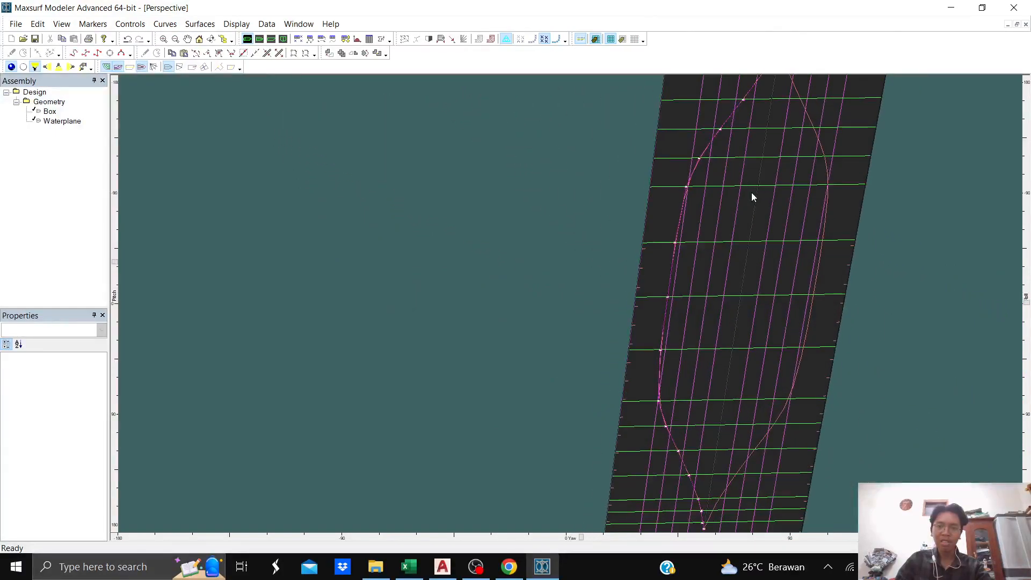
{"action": "middle_click_drag", "start_coordinate": [925, 223], "coordinate": [817, 279]}
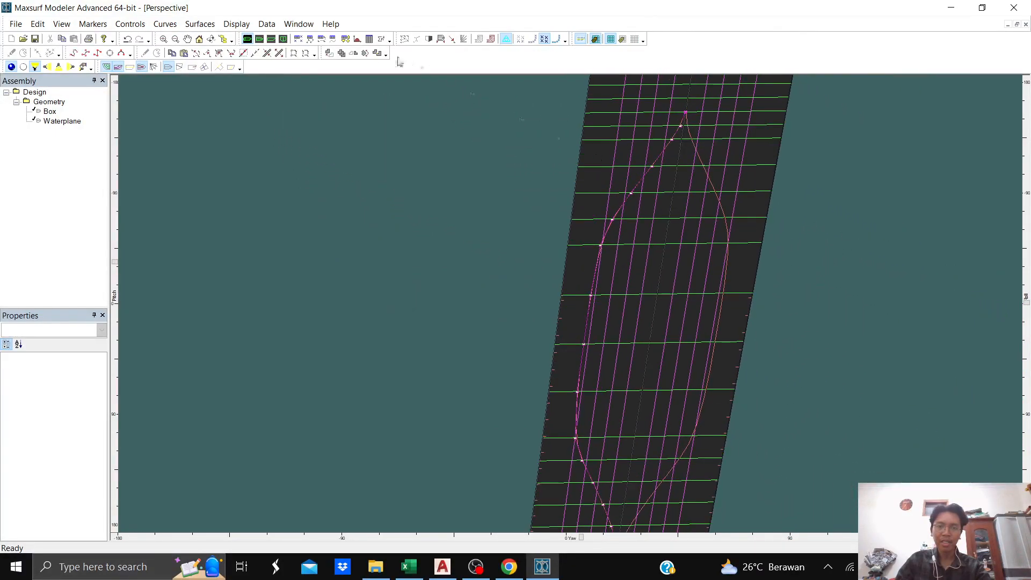
{"action": "left_click", "coordinate": [259, 40]}
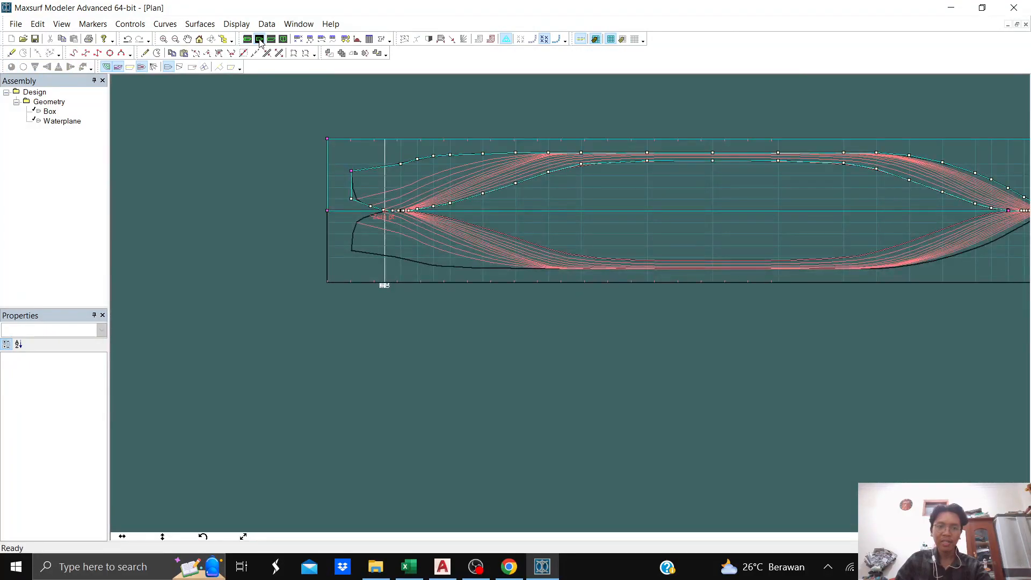
- Try to lower the hull's bottom row of control points to a height of about -0,481 m in the Profile view, and undo the moves
{"action": "left_click", "coordinate": [271, 40]}
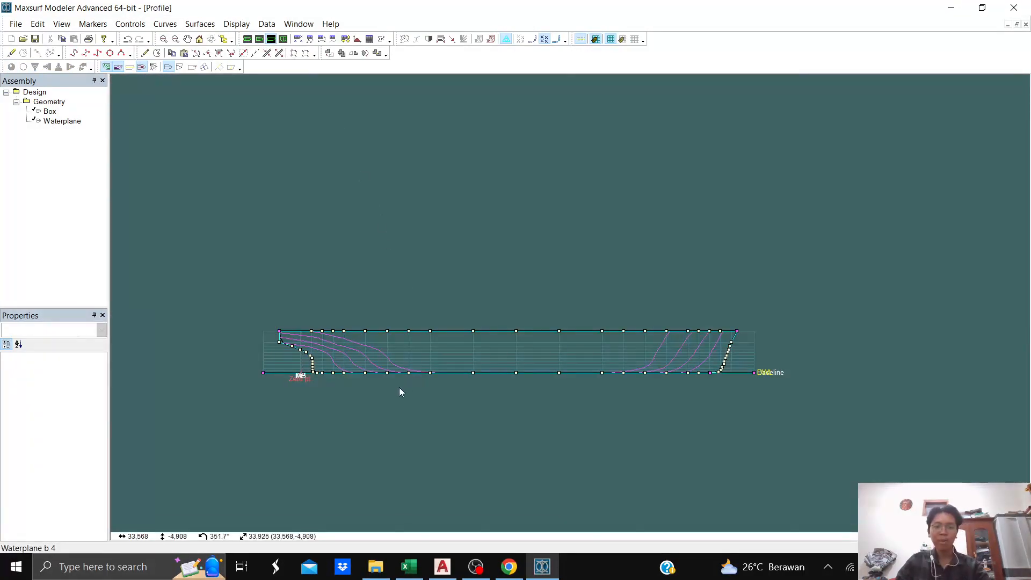
{"action": "scroll", "coordinate": [400, 392], "scroll_direction": "up", "scroll_amount": 3}
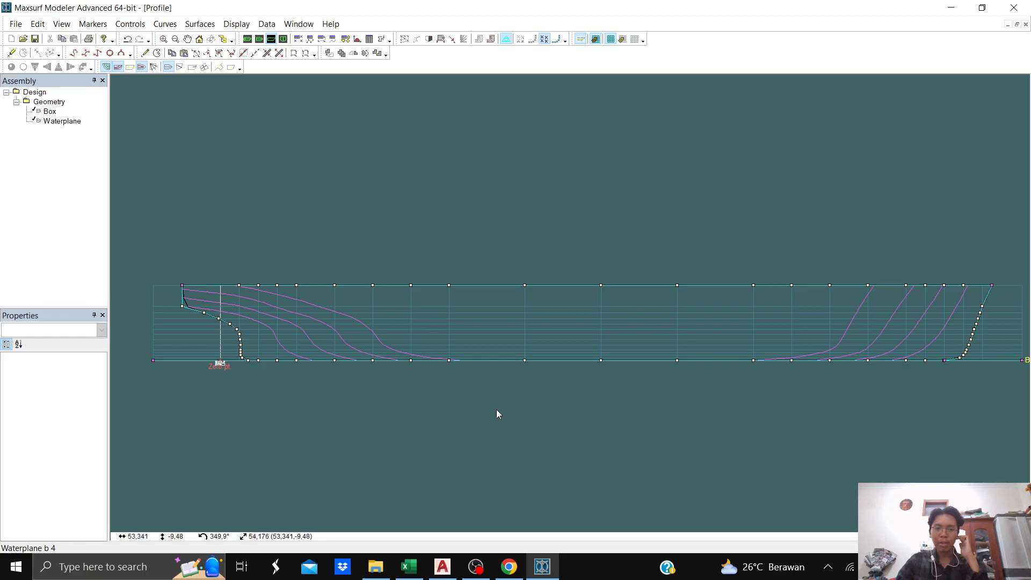
{"action": "middle_click_drag", "start_coordinate": [509, 417], "coordinate": [428, 334]}
{"action": "scroll", "coordinate": [870, 293], "scroll_direction": "up", "scroll_amount": 2}
{"action": "left_click_drag", "start_coordinate": [865, 268], "coordinate": [820, 284]}
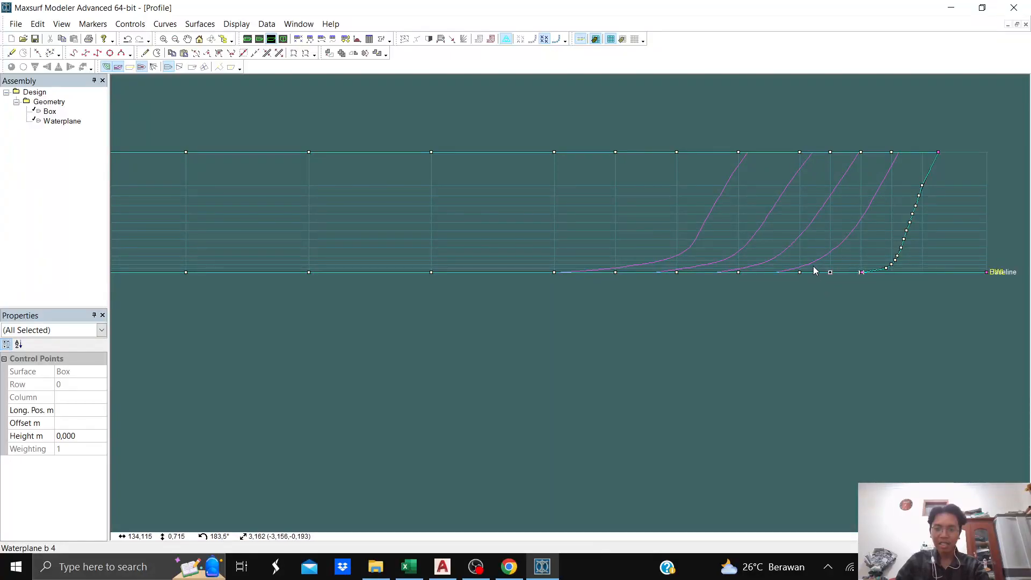
{"action": "left_click_drag", "start_coordinate": [250, 282], "coordinate": [222, 302]}
{"action": "middle_click_drag", "start_coordinate": [228, 308], "coordinate": [630, 323]}
{"action": "scroll", "coordinate": [640, 318], "scroll_direction": "down", "scroll_amount": 3}
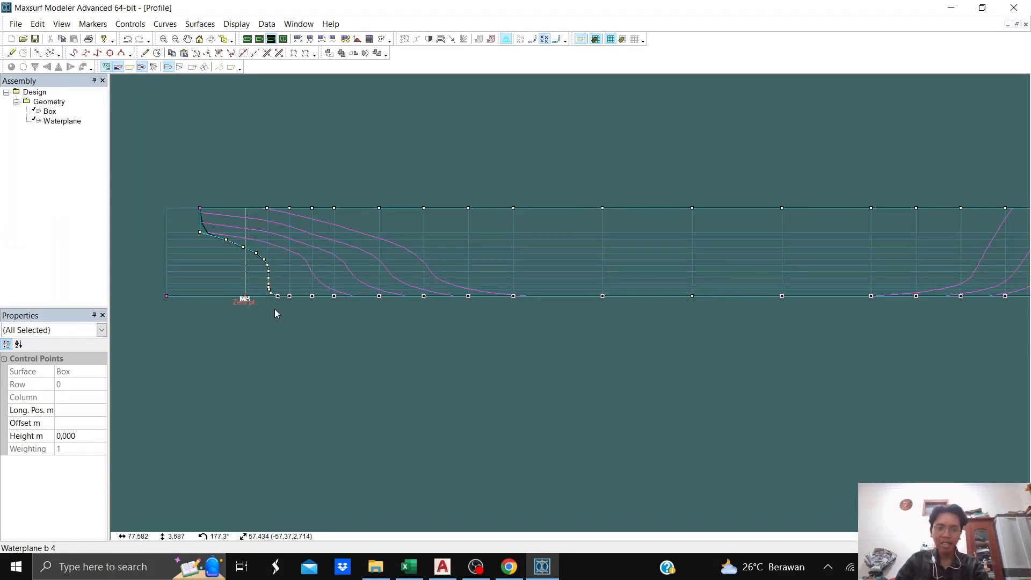
{"action": "scroll", "coordinate": [276, 316], "scroll_direction": "up", "scroll_amount": 5}
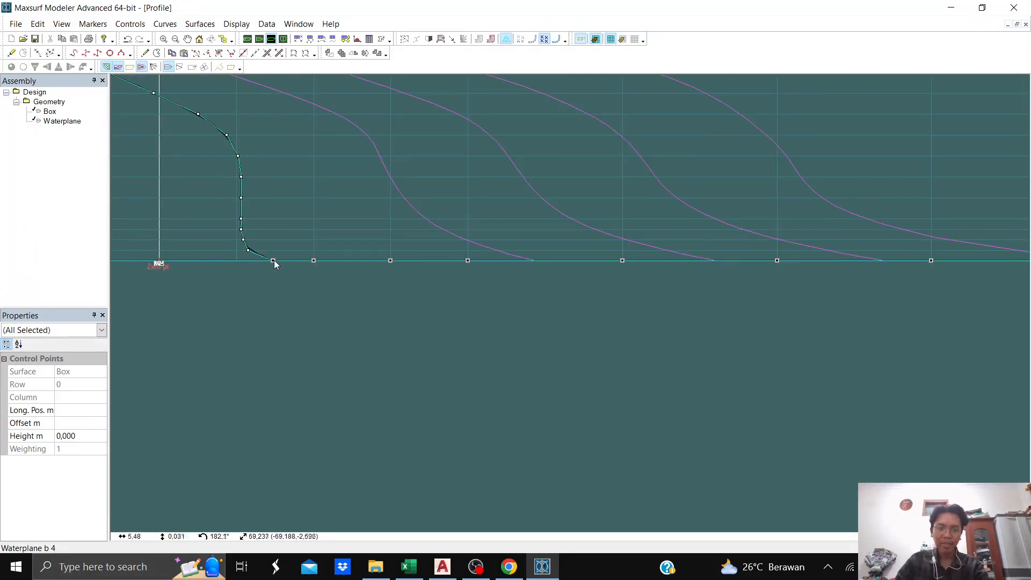
{"action": "mouse_move", "coordinate": [274, 260]}
{"action": "left_mouse_down"}
{"action": "mouse_move", "coordinate": [274, 285]}
{"action": "mouse_move", "coordinate": [275, 270]}
{"action": "left_mouse_up"}
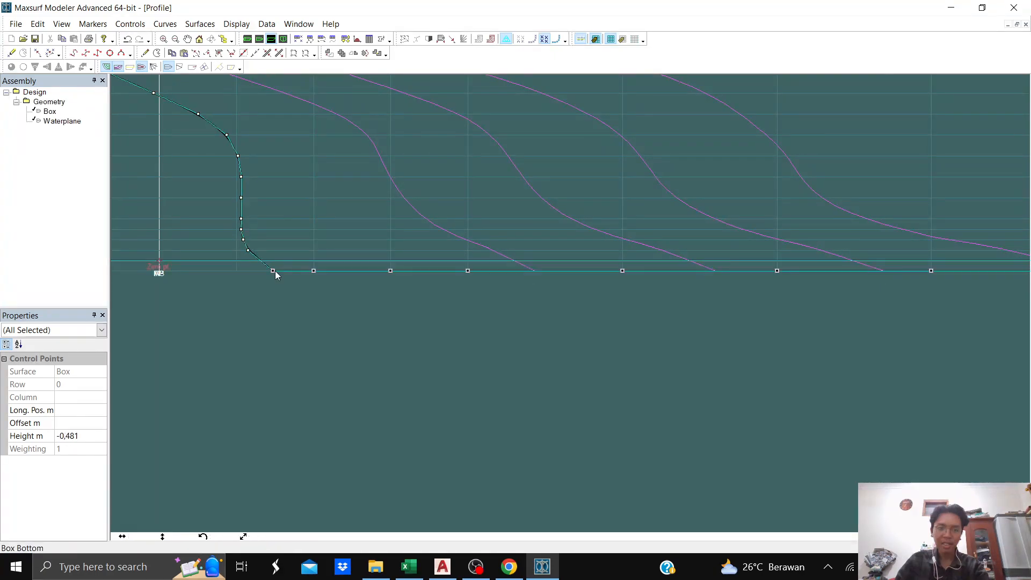
{"action": "left_click", "coordinate": [385, 320]}
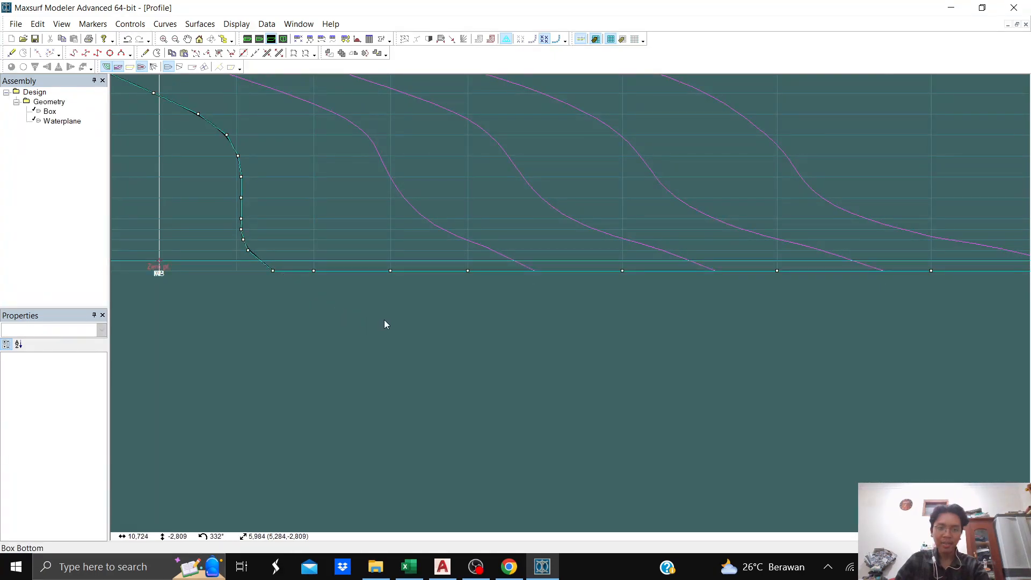
{"action": "key", "text": "ctrl+z"}
{"action": "left_click_drag", "start_coordinate": [273, 261], "coordinate": [275, 272]}
{"action": "key", "text": "ctrl+z"}
- Select the hull's bottom row of control points from bow to stern and lower it about 0,28 m below the baseline in the Profile view
{"action": "scroll", "coordinate": [351, 301], "scroll_direction": "down", "scroll_amount": 4}
{"action": "scroll", "coordinate": [450, 316], "scroll_direction": "down", "scroll_amount": 3}
{"action": "middle_click_drag", "start_coordinate": [506, 315], "coordinate": [282, 313]}
{"action": "scroll", "coordinate": [283, 312], "scroll_direction": "down", "scroll_amount": 3}
{"action": "middle_click_drag", "start_coordinate": [725, 332], "coordinate": [538, 337]}
{"action": "scroll", "coordinate": [822, 308], "scroll_direction": "up", "scroll_amount": 2}
{"action": "scroll", "coordinate": [750, 291], "scroll_direction": "up", "scroll_amount": 2}
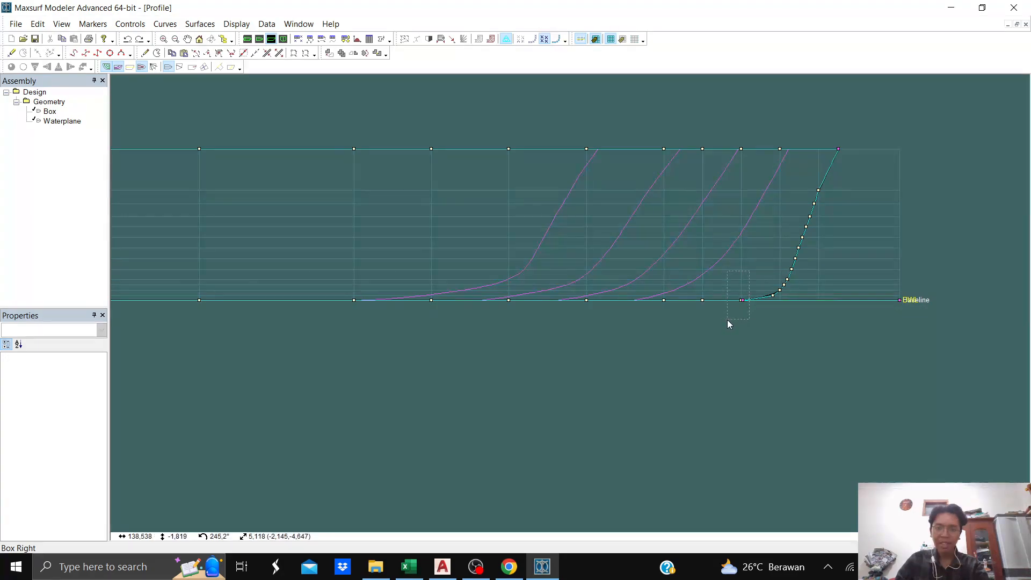
{"action": "left_click_drag", "start_coordinate": [727, 320], "coordinate": [727, 320]}
{"action": "left_click_drag", "start_coordinate": [723, 273], "coordinate": [354, 327]}
{"action": "scroll", "coordinate": [306, 331], "scroll_direction": "down", "scroll_amount": 4}
{"action": "middle_click_drag", "start_coordinate": [307, 338], "coordinate": [706, 301]}
{"action": "scroll", "coordinate": [707, 301], "scroll_direction": "down", "scroll_amount": 2}
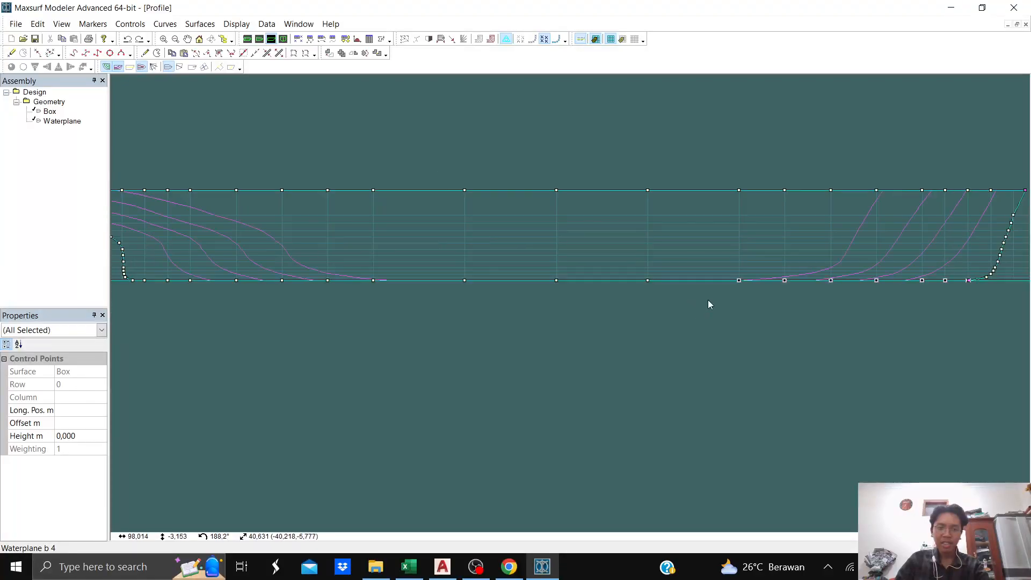
{"action": "middle_click_drag", "start_coordinate": [626, 314], "coordinate": [763, 279]}
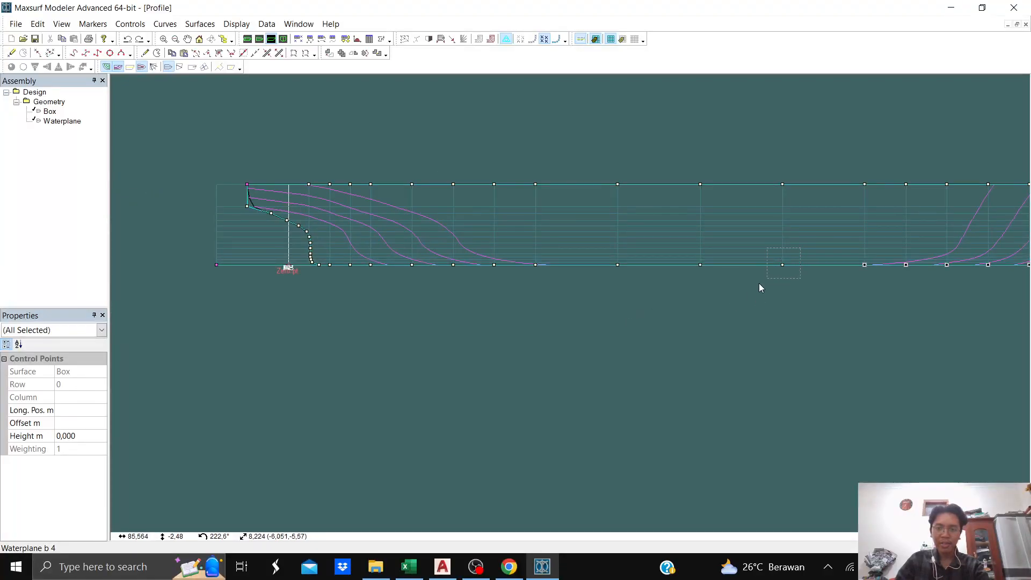
{"action": "left_click_drag", "start_coordinate": [317, 277], "coordinate": [318, 277]}
{"action": "scroll", "coordinate": [322, 272], "scroll_direction": "up", "scroll_amount": 4}
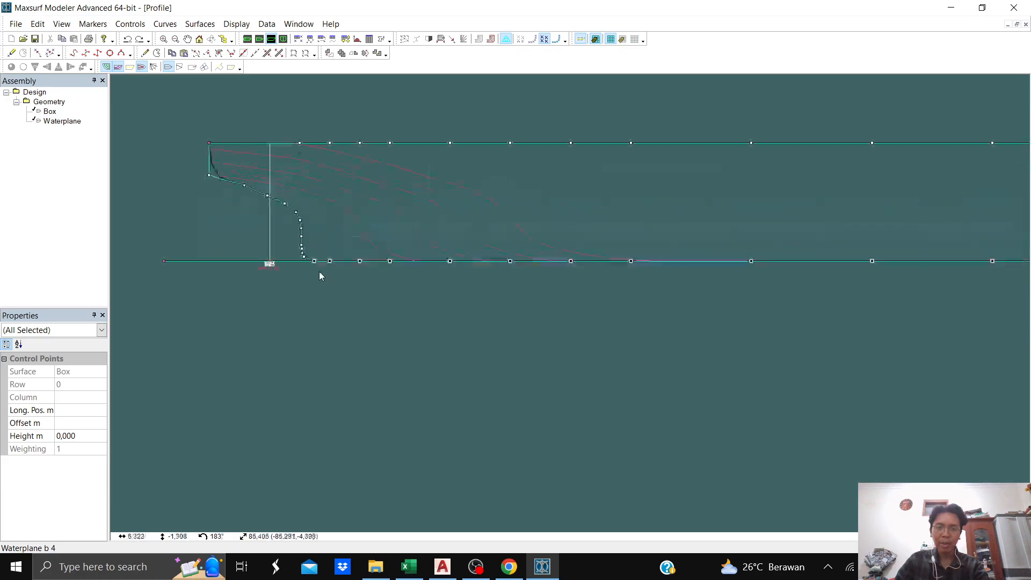
{"action": "left_click_drag", "start_coordinate": [315, 248], "coordinate": [317, 256]}
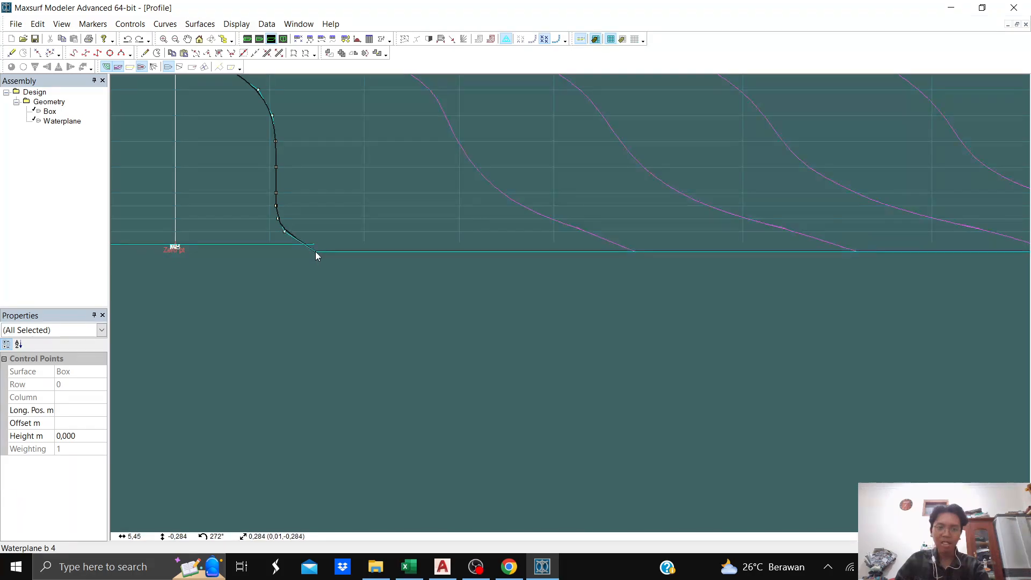
{"action": "left_click", "coordinate": [539, 322]}
{"action": "scroll", "coordinate": [539, 323], "scroll_direction": "down", "scroll_amount": 2}
{"action": "scroll", "coordinate": [539, 322], "scroll_direction": "down", "scroll_amount": 1}
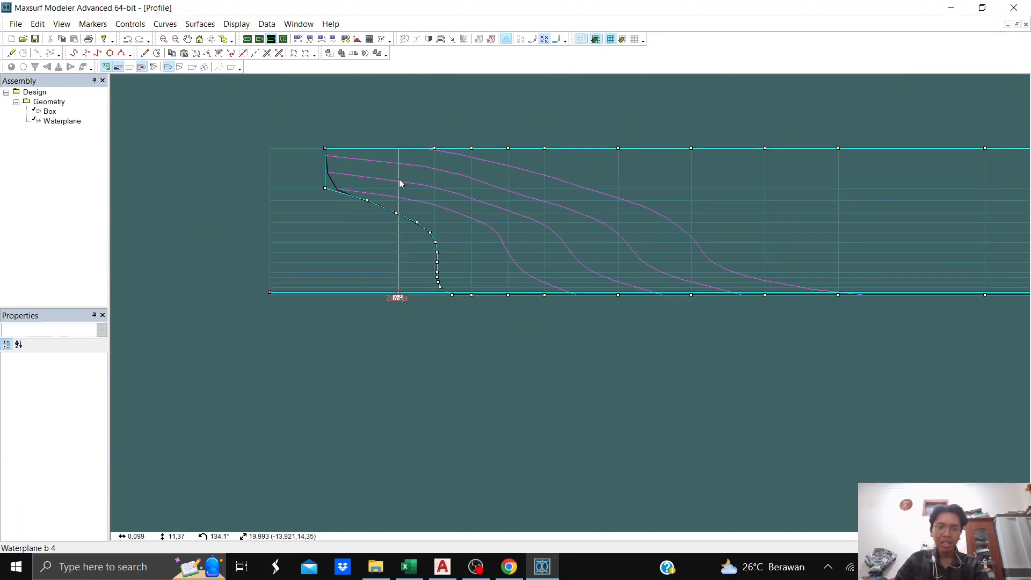
- Trim away the part of the Waterplane surface outside the hull's bottom outline in the Perspective view
{"action": "left_click", "coordinate": [248, 39]}
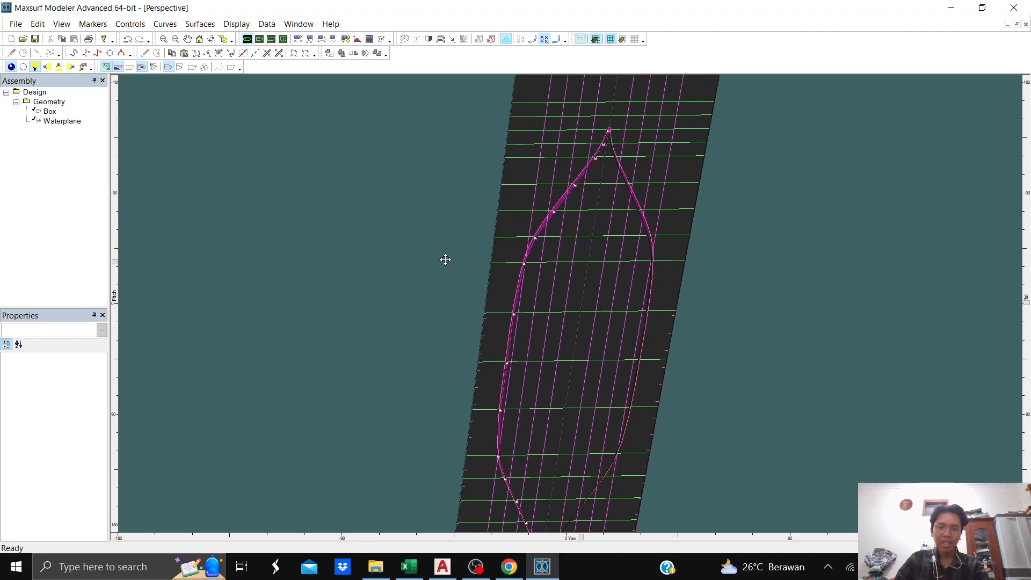
{"action": "scroll", "coordinate": [446, 260], "scroll_direction": "down", "scroll_amount": 3}
{"action": "scroll", "coordinate": [511, 216], "scroll_direction": "up", "scroll_amount": 3}
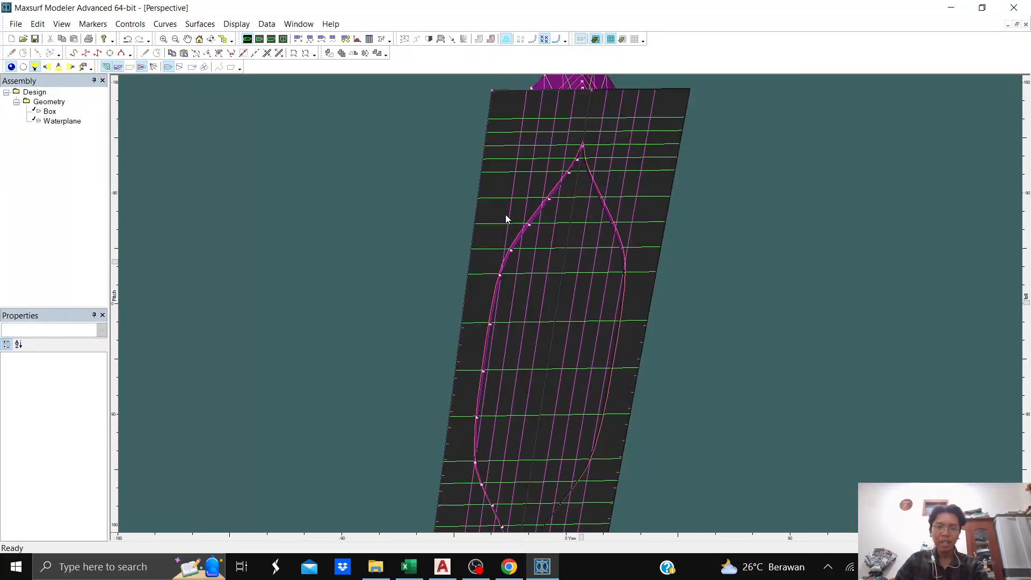
{"action": "left_click", "coordinate": [668, 105]}
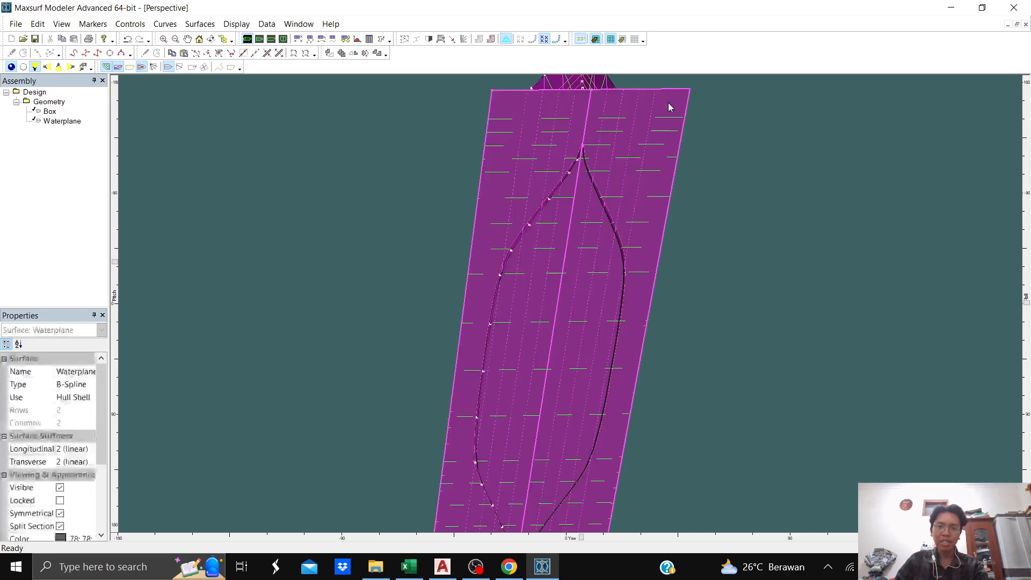
{"action": "scroll", "coordinate": [532, 248], "scroll_direction": "up", "scroll_amount": 2}
{"action": "scroll", "coordinate": [510, 239], "scroll_direction": "down", "scroll_amount": 1}
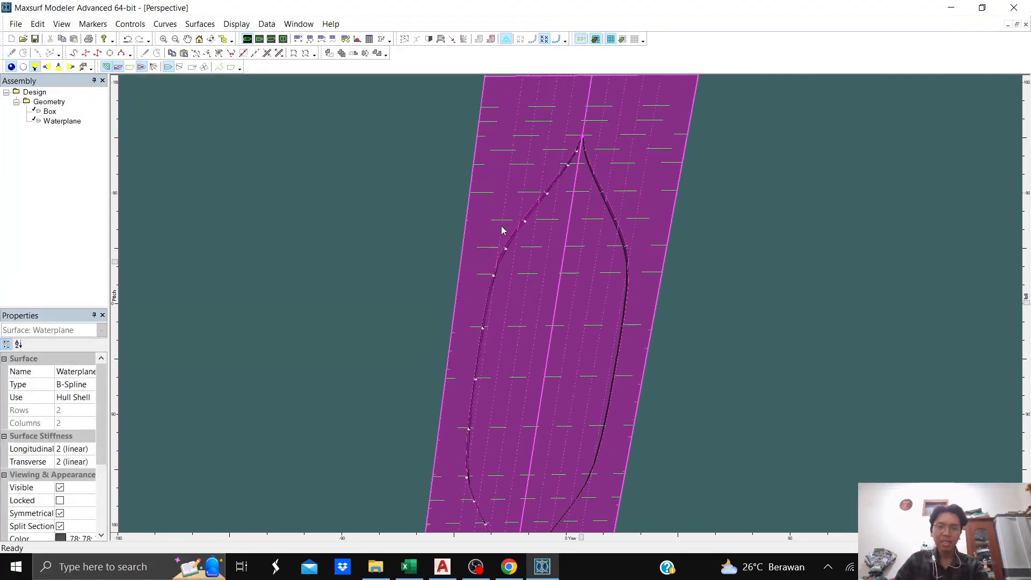
{"action": "right_click", "coordinate": [634, 155]}
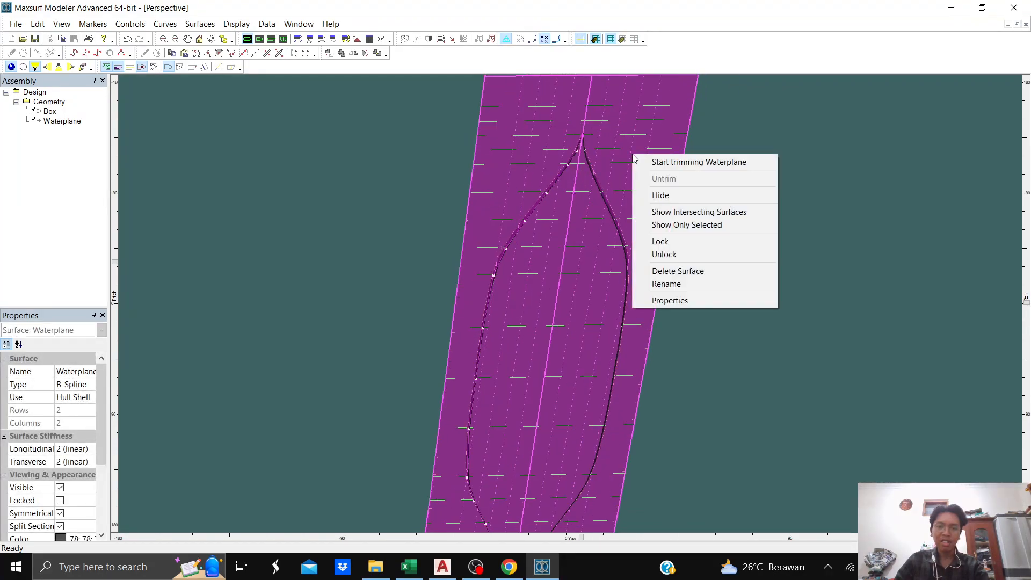
{"action": "left_click", "coordinate": [720, 163]}
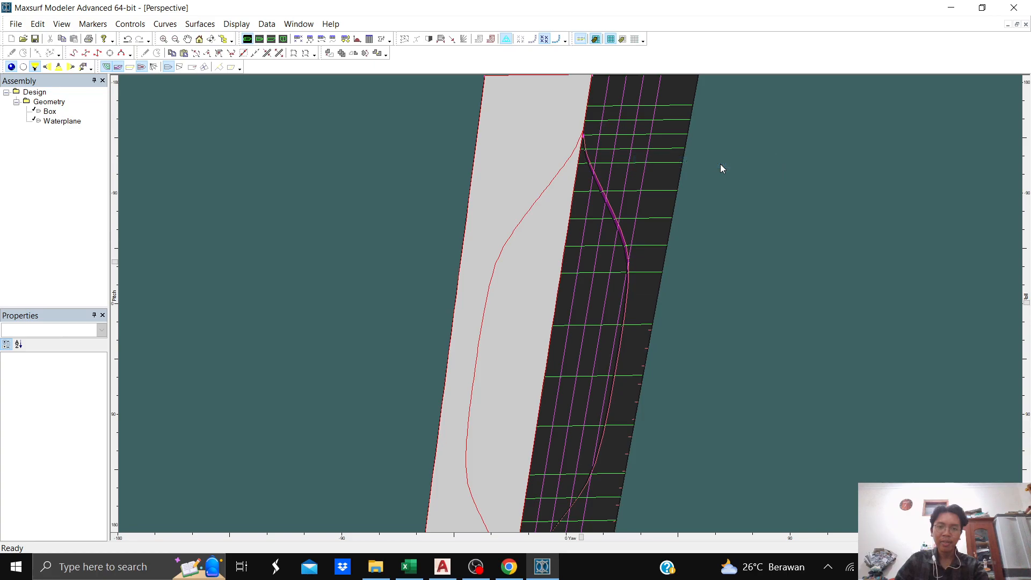
{"action": "left_click", "coordinate": [518, 131]}
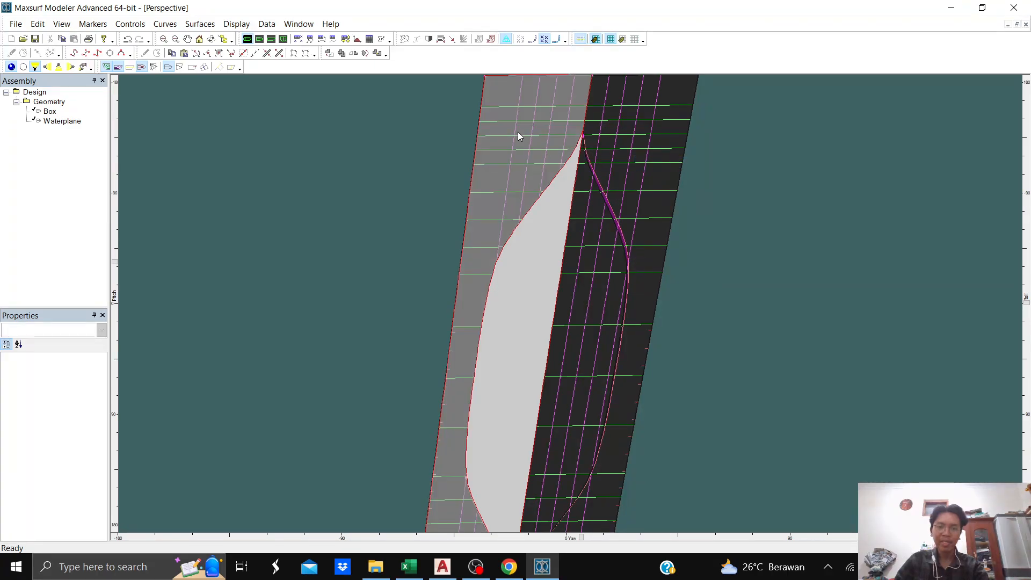
{"action": "right_click", "coordinate": [505, 158]}
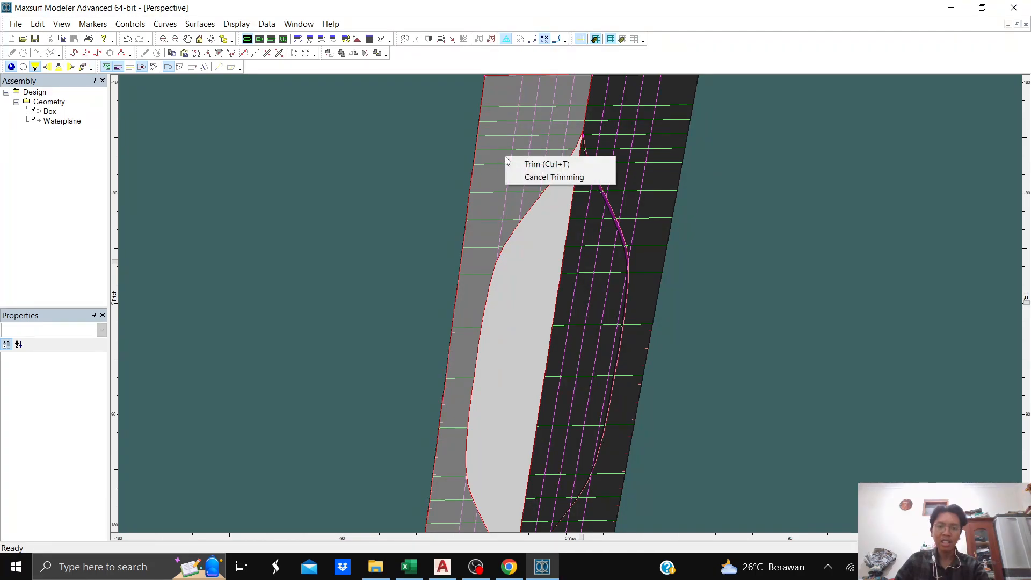
{"action": "left_click", "coordinate": [518, 163]}
- Hide the waterlines, buttocks and sections on the whole hull in the Perspective view
{"action": "scroll", "coordinate": [397, 211], "scroll_direction": "down", "scroll_amount": 2}
{"action": "middle_click_drag", "start_coordinate": [397, 211], "coordinate": [503, 217]}
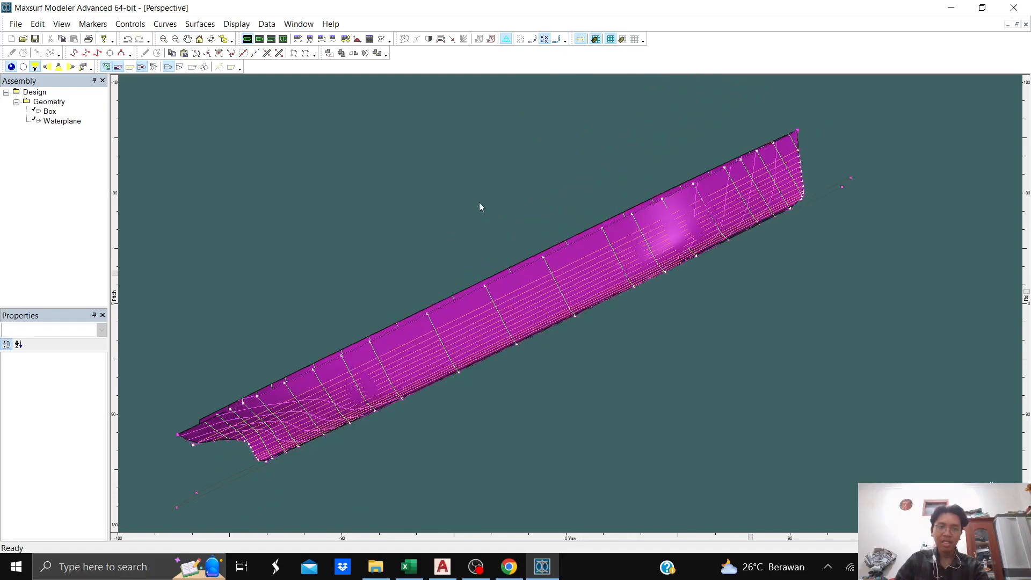
{"action": "left_click", "coordinate": [141, 68]}
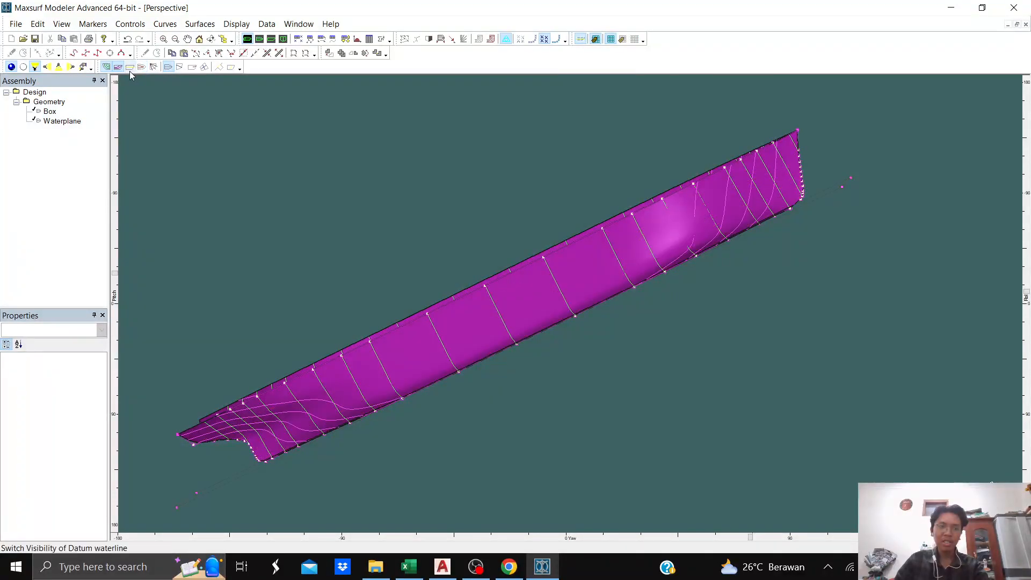
{"action": "left_click", "coordinate": [118, 68]}
{"action": "left_click", "coordinate": [106, 67]}
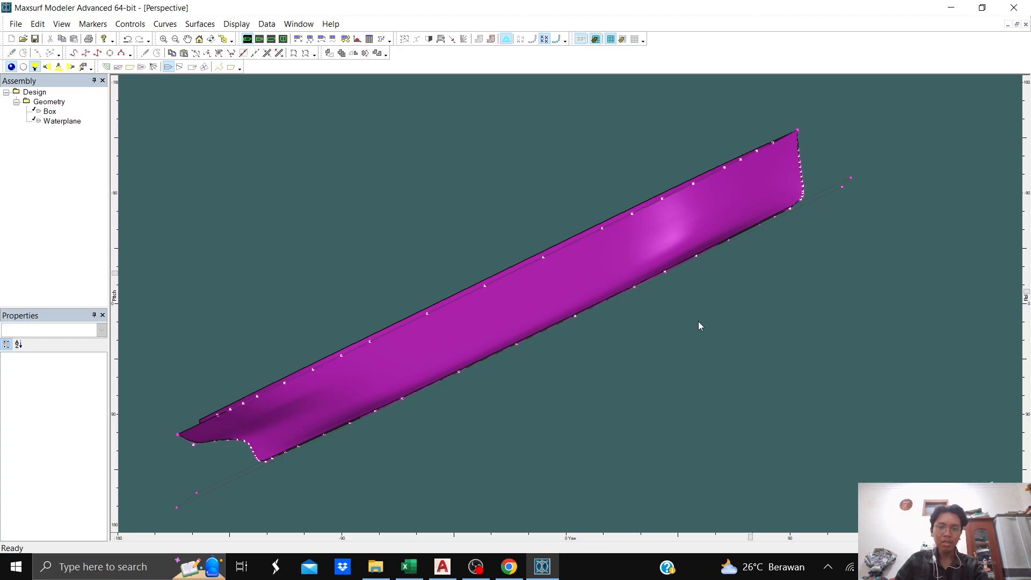
- Trim away the narrow strip of the Box hull surface below the Waterplane surface in the Perspective view
{"action": "scroll", "coordinate": [743, 226], "scroll_direction": "up", "scroll_amount": 3}
{"action": "scroll", "coordinate": [742, 226], "scroll_direction": "down", "scroll_amount": 5}
{"action": "middle_click_drag", "start_coordinate": [481, 217], "coordinate": [554, 305]}
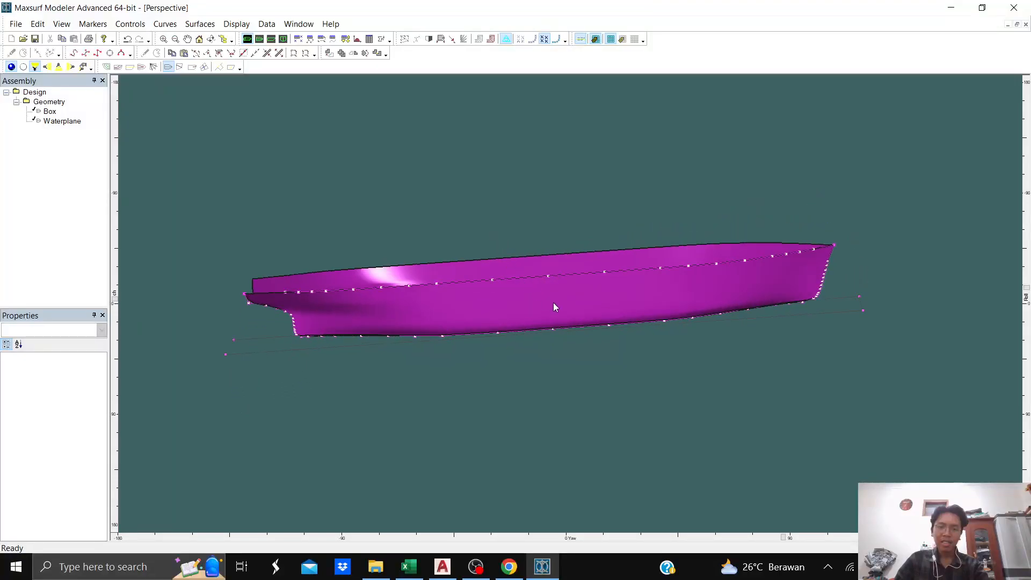
{"action": "left_click", "coordinate": [562, 305]}
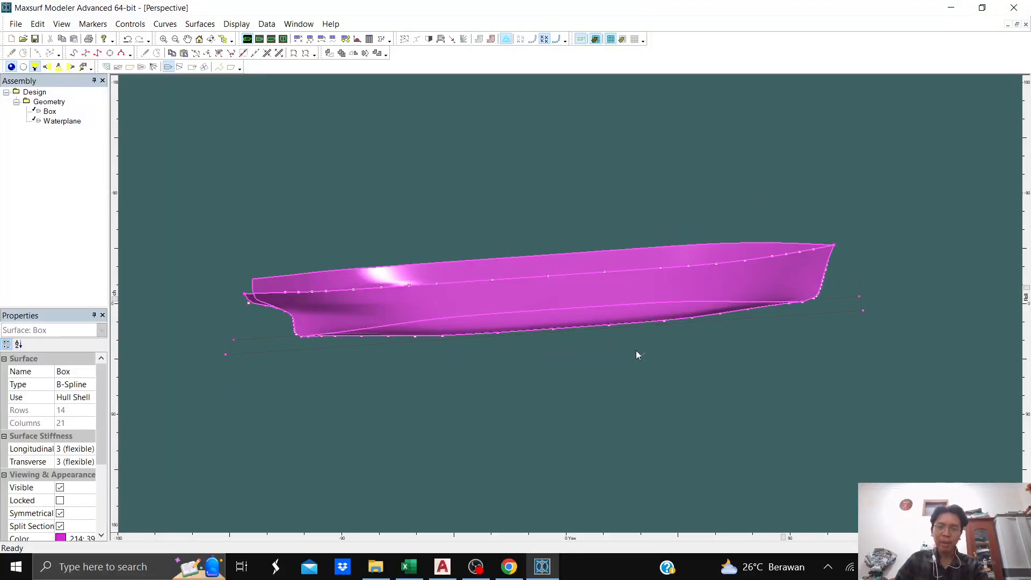
{"action": "scroll", "coordinate": [636, 350], "scroll_direction": "up", "scroll_amount": 3}
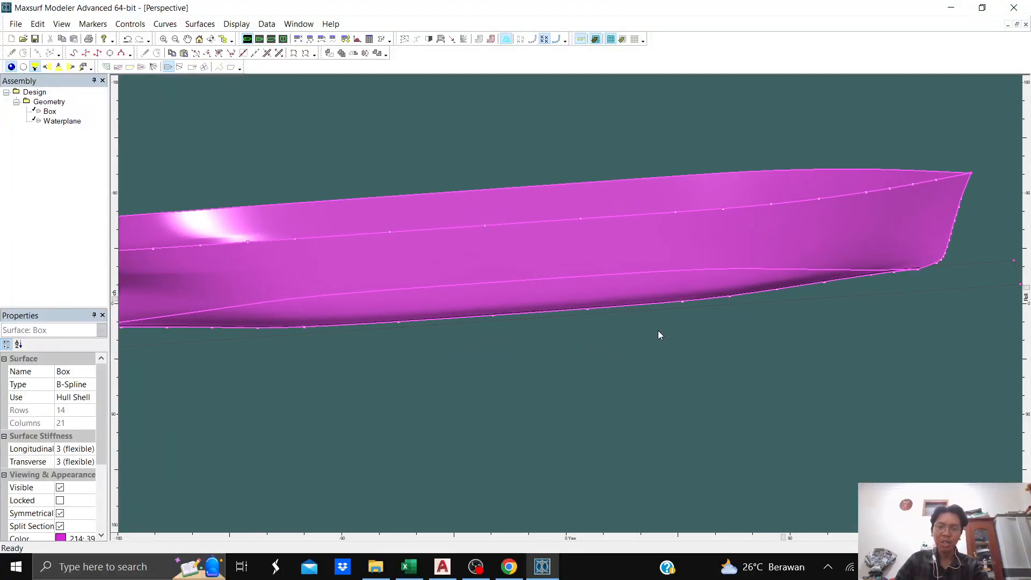
{"action": "right_click", "coordinate": [689, 238]}
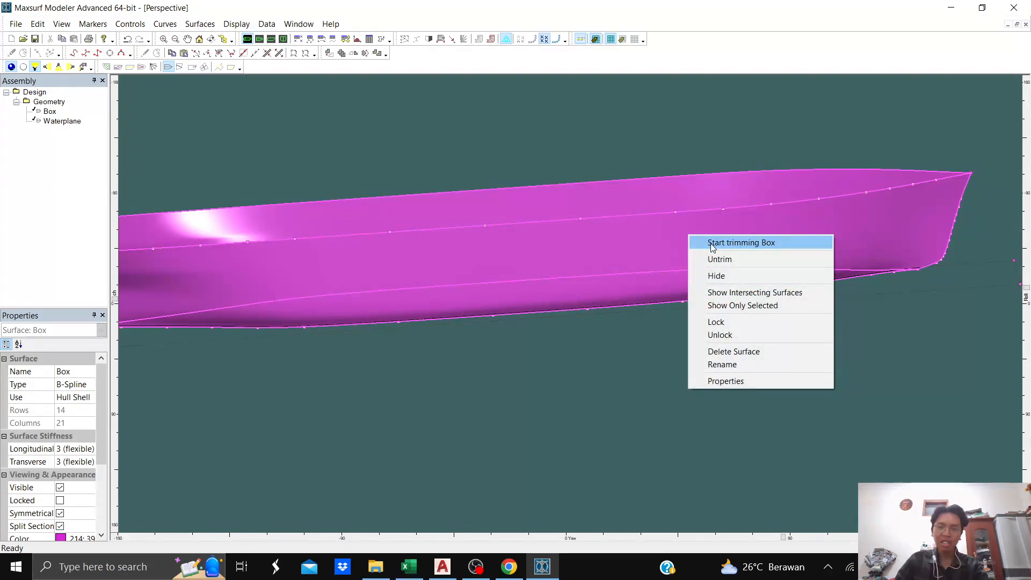
{"action": "left_click", "coordinate": [711, 243]}
{"action": "scroll", "coordinate": [673, 310], "scroll_direction": "up", "scroll_amount": 4}
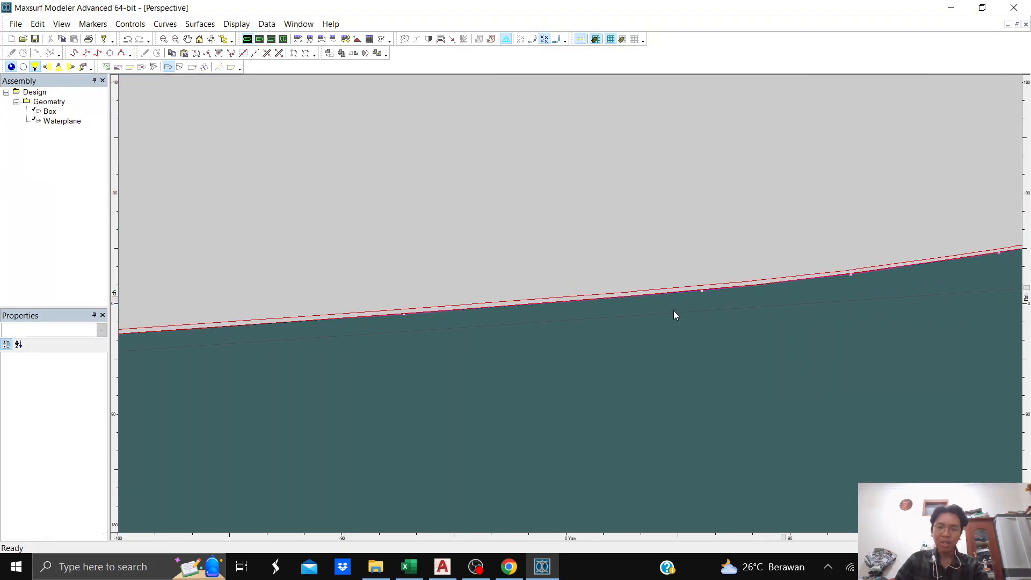
{"action": "right_click", "coordinate": [701, 283]}
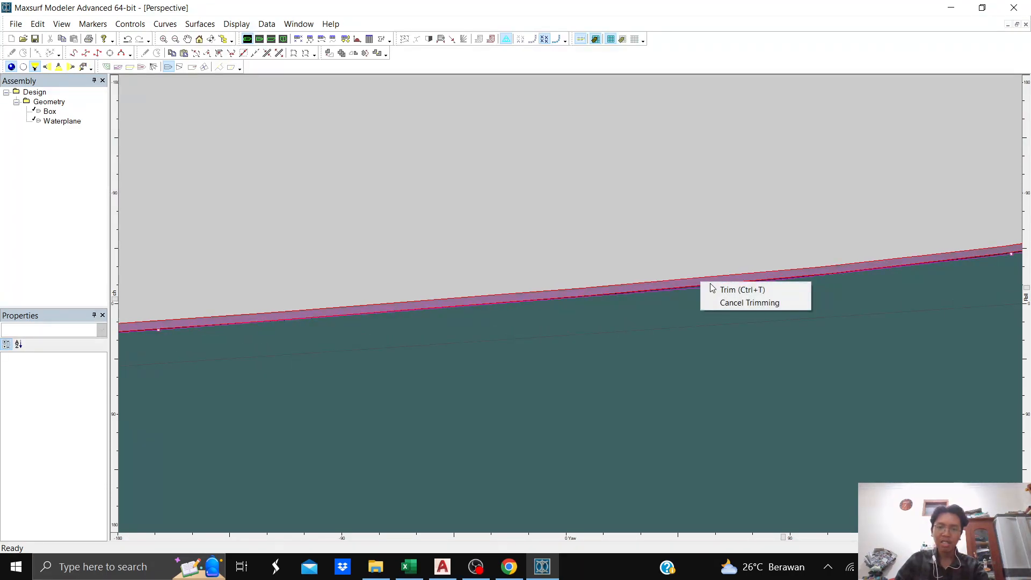
{"action": "left_click", "coordinate": [725, 291]}
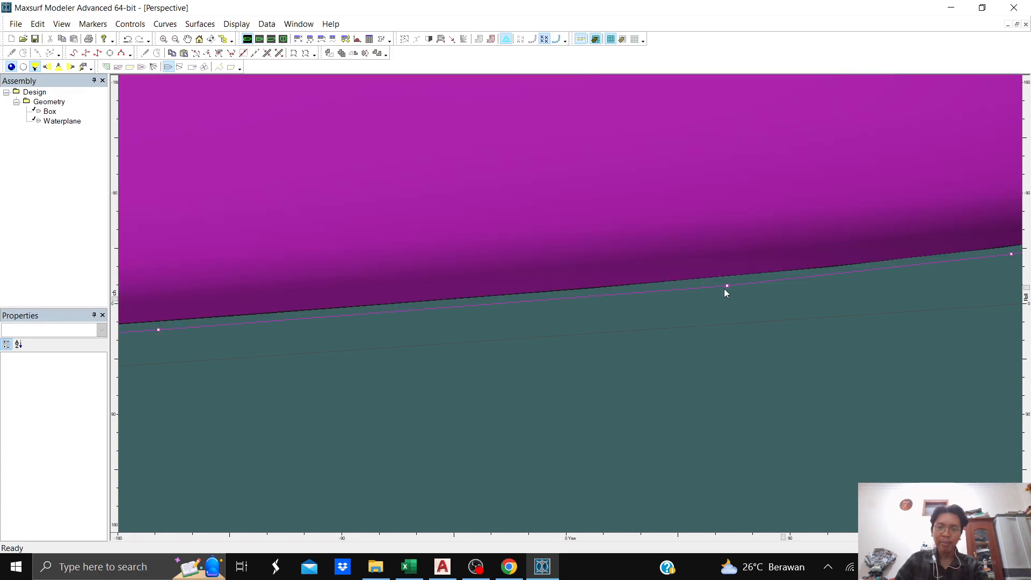
- Examine the trimmed hull from below and the side, checking the bottom edge at the bow and stern
{"action": "scroll", "coordinate": [727, 293], "scroll_direction": "down", "scroll_amount": 4}
{"action": "middle_click_drag", "start_coordinate": [727, 292], "coordinate": [531, 350]}
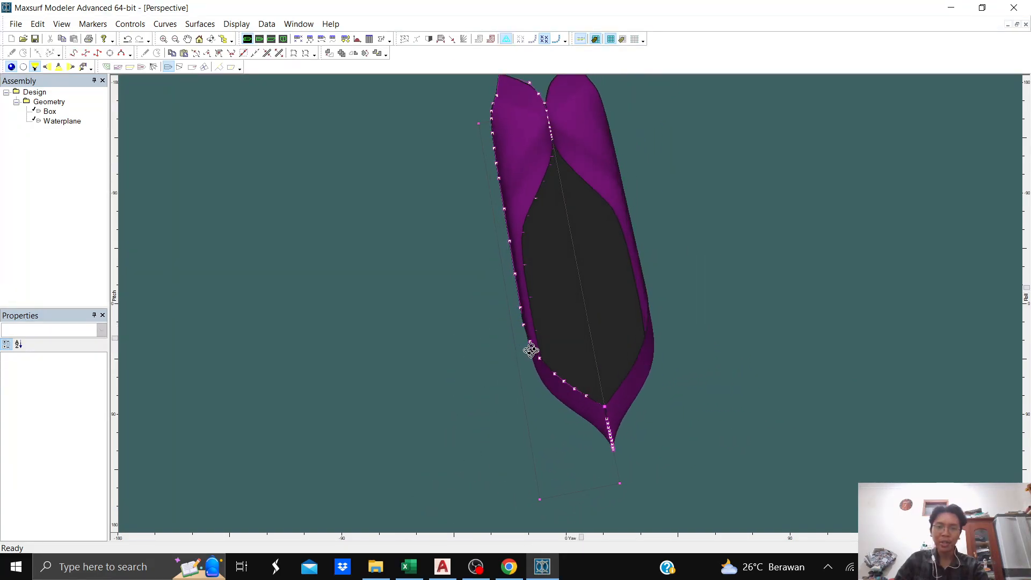
{"action": "middle_click_drag", "start_coordinate": [687, 271], "coordinate": [722, 224]}
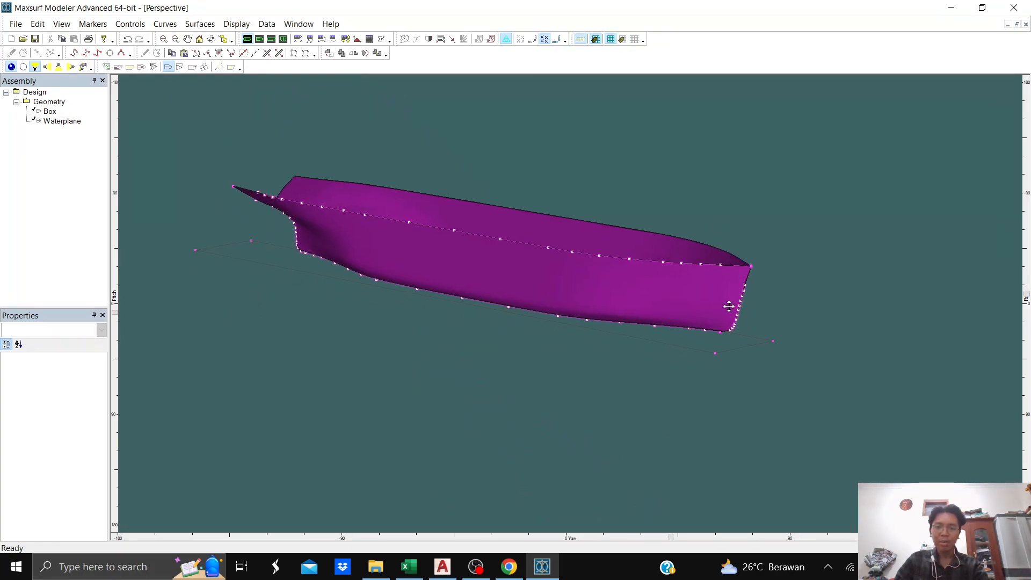
{"action": "middle_click_drag", "start_coordinate": [731, 308], "coordinate": [708, 282]}
{"action": "scroll", "coordinate": [715, 295], "scroll_direction": "up", "scroll_amount": 8}
{"action": "middle_click_drag", "start_coordinate": [718, 176], "coordinate": [536, 191]}
{"action": "middle_click_drag", "start_coordinate": [461, 171], "coordinate": [730, 194]}
{"action": "scroll", "coordinate": [729, 194], "scroll_direction": "down", "scroll_amount": 8}
{"action": "middle_click_drag", "start_coordinate": [363, 180], "coordinate": [589, 254]}
{"action": "middle_click_drag", "start_coordinate": [444, 235], "coordinate": [806, 253]}
{"action": "scroll", "coordinate": [365, 219], "scroll_direction": "up", "scroll_amount": 6}
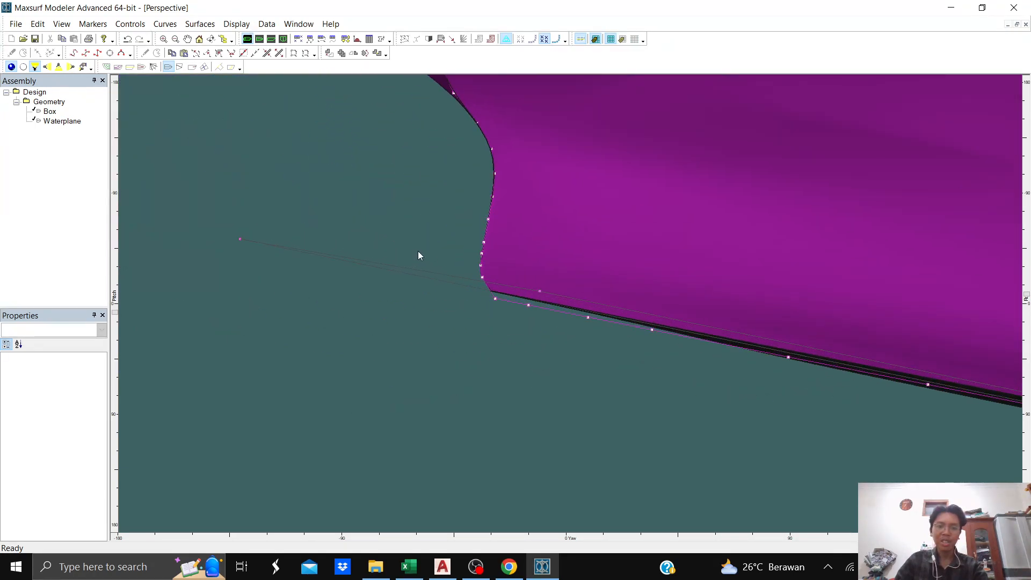
{"action": "scroll", "coordinate": [420, 250], "scroll_direction": "down", "scroll_amount": 1}
{"action": "middle_click_drag", "start_coordinate": [431, 195], "coordinate": [411, 230]}
{"action": "scroll", "coordinate": [437, 212], "scroll_direction": "up", "scroll_amount": 7}
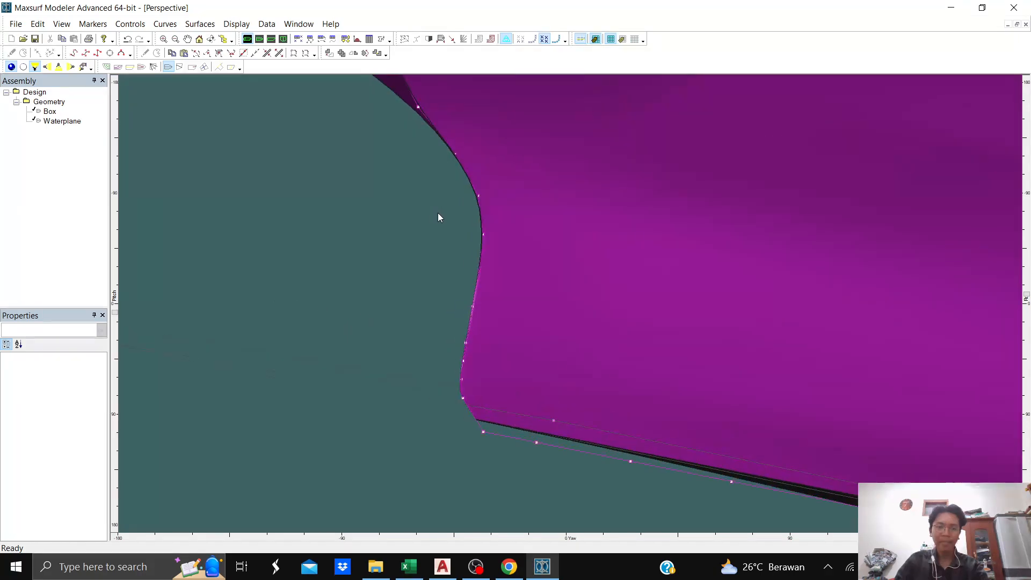
{"action": "scroll", "coordinate": [438, 214], "scroll_direction": "down", "scroll_amount": 8}
{"action": "scroll", "coordinate": [437, 215], "scroll_direction": "down", "scroll_amount": 2}
{"action": "middle_click_drag", "start_coordinate": [426, 224], "coordinate": [659, 205]}
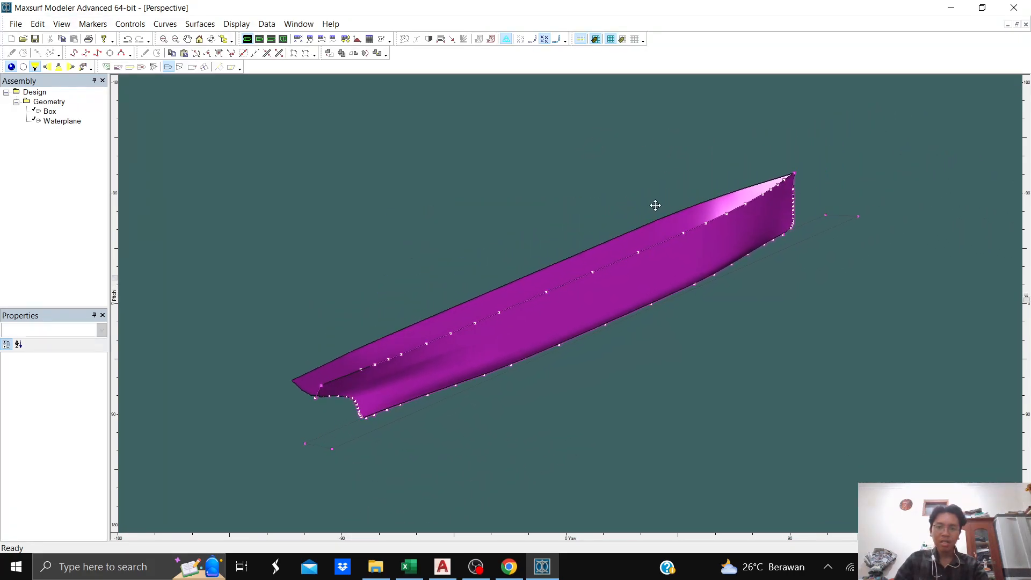
- Set the Waterplane surface's color to magenta to match the hull
{"action": "left_click_drag", "start_coordinate": [1026, 303], "coordinate": [1027, 232]}
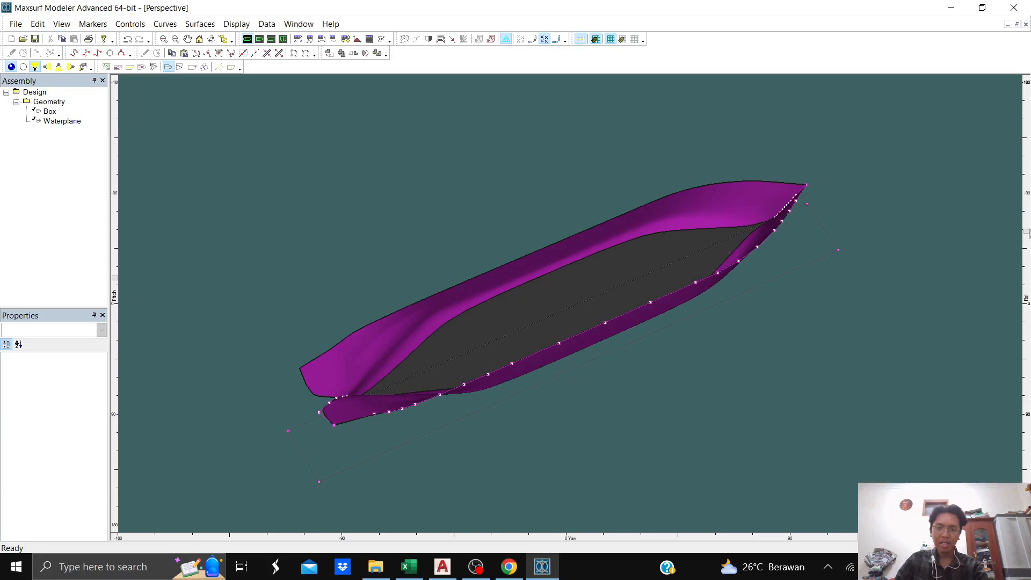
{"action": "left_click", "coordinate": [576, 323]}
{"action": "scroll", "coordinate": [82, 475], "scroll_direction": "down", "scroll_amount": 3}
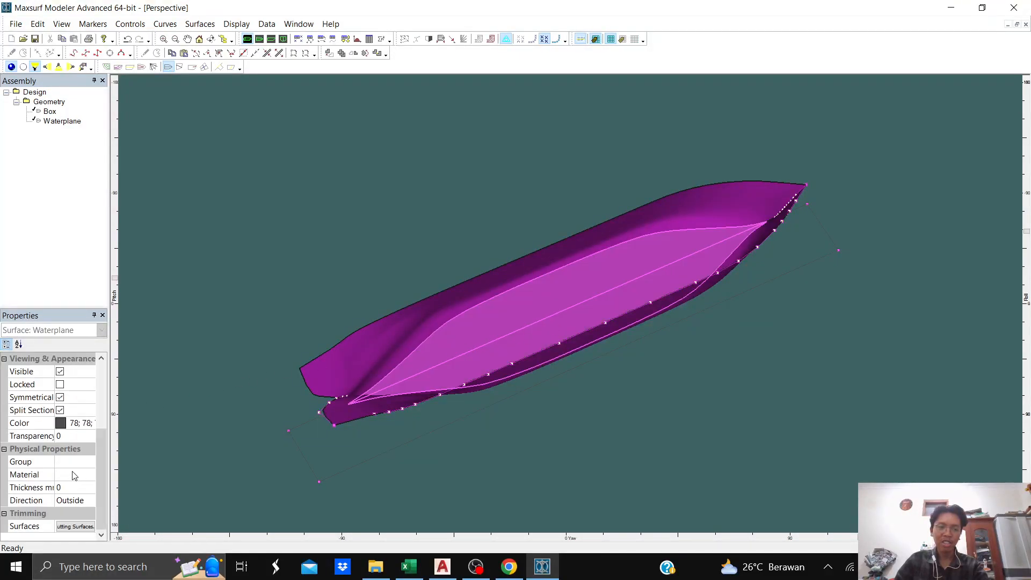
{"action": "left_click", "coordinate": [64, 423]}
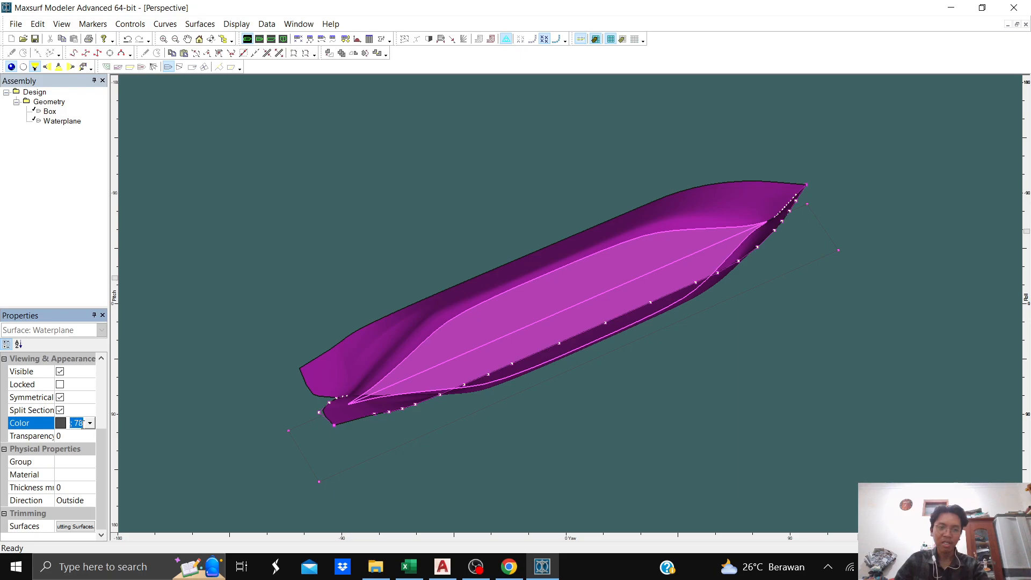
{"action": "left_click", "coordinate": [89, 424]}
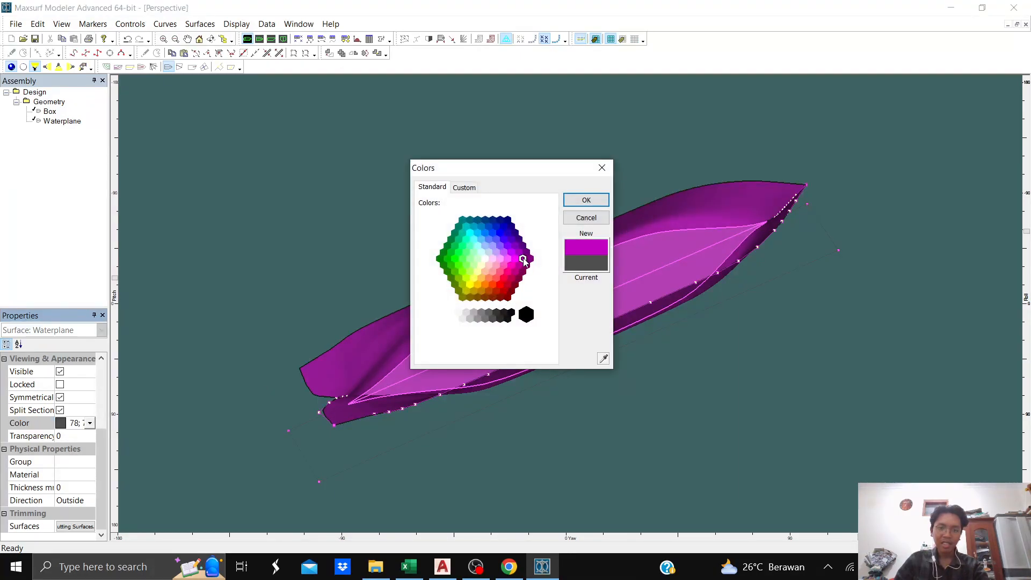
{"action": "left_click", "coordinate": [587, 200]}
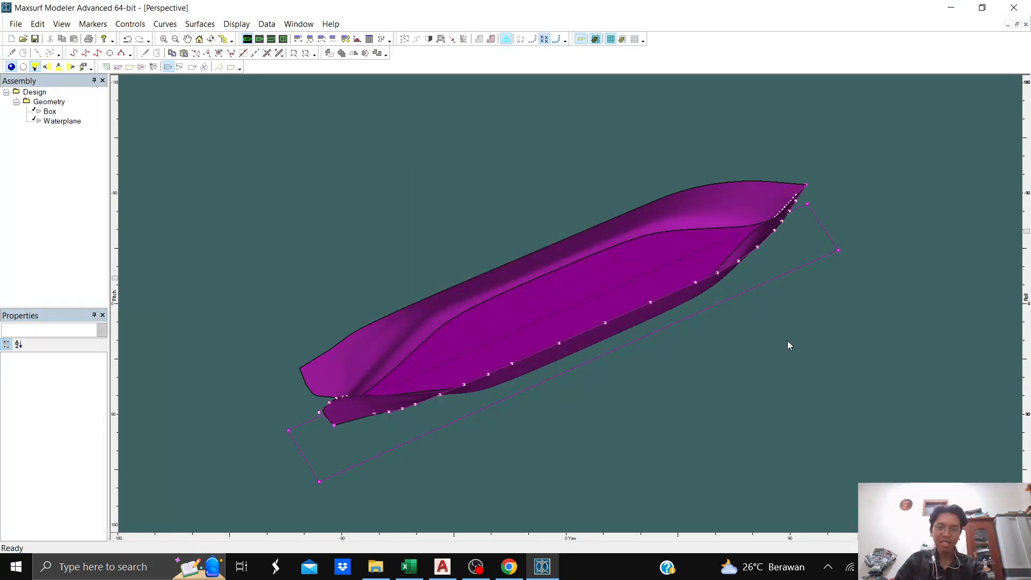
- Display the sections, buttocks and waterlines on the whole hull in the Perspective view
{"action": "middle_click_drag", "start_coordinate": [714, 373], "coordinate": [509, 397]}
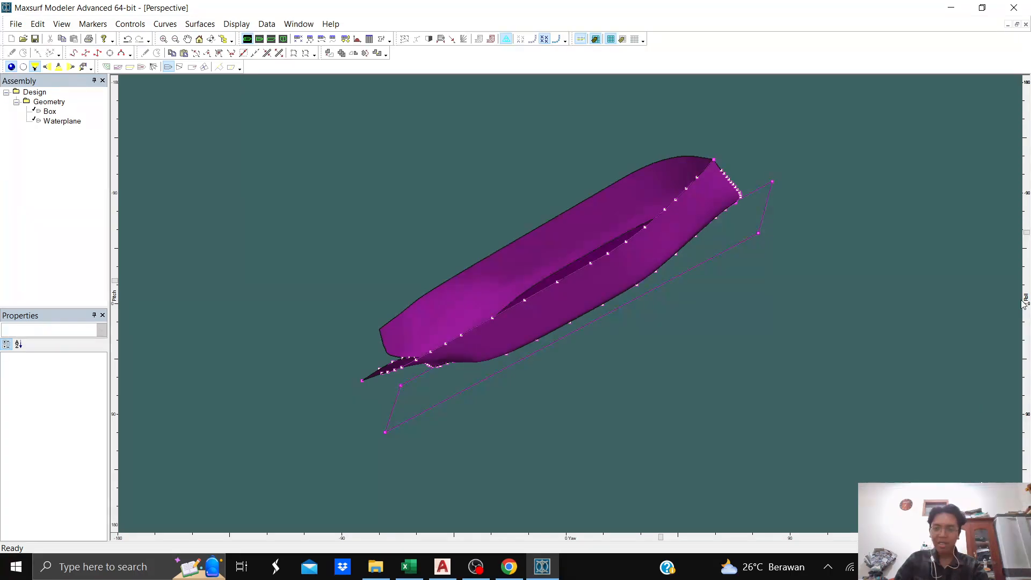
{"action": "left_click_drag", "start_coordinate": [1028, 306], "coordinate": [1027, 253]}
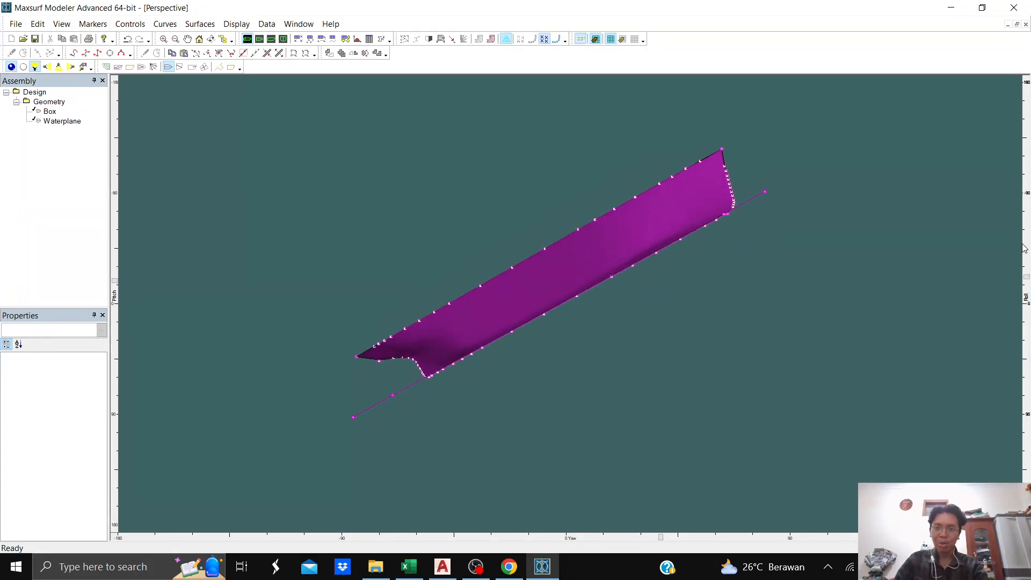
{"action": "middle_click_drag", "start_coordinate": [762, 218], "coordinate": [675, 326]}
{"action": "scroll", "coordinate": [583, 338], "scroll_direction": "up", "scroll_amount": 5}
{"action": "scroll", "coordinate": [584, 334], "scroll_direction": "down", "scroll_amount": 3}
{"action": "middle_click_drag", "start_coordinate": [738, 301], "coordinate": [856, 273]}
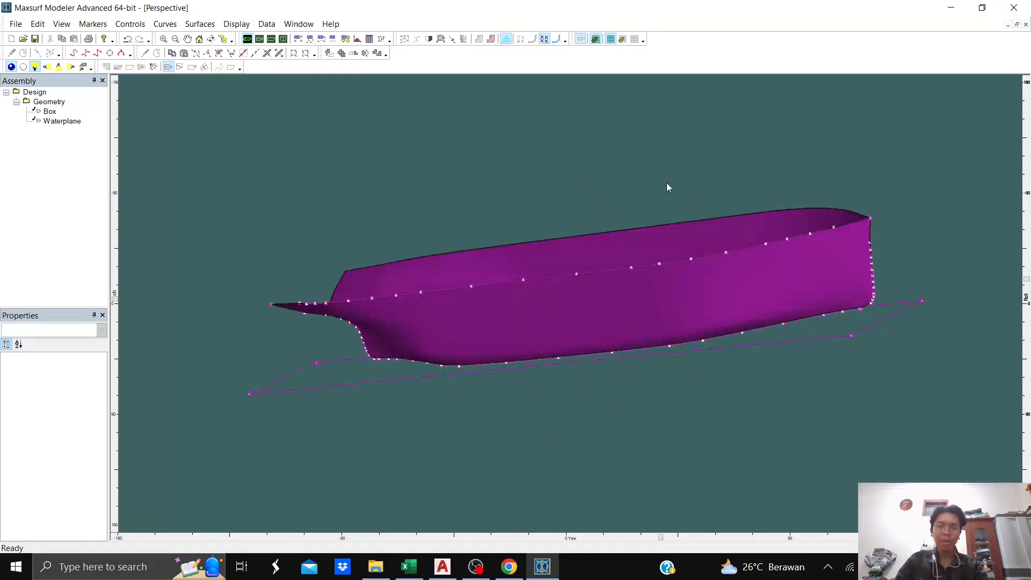
{"action": "left_click", "coordinate": [105, 66]}
{"action": "left_click", "coordinate": [118, 67]}
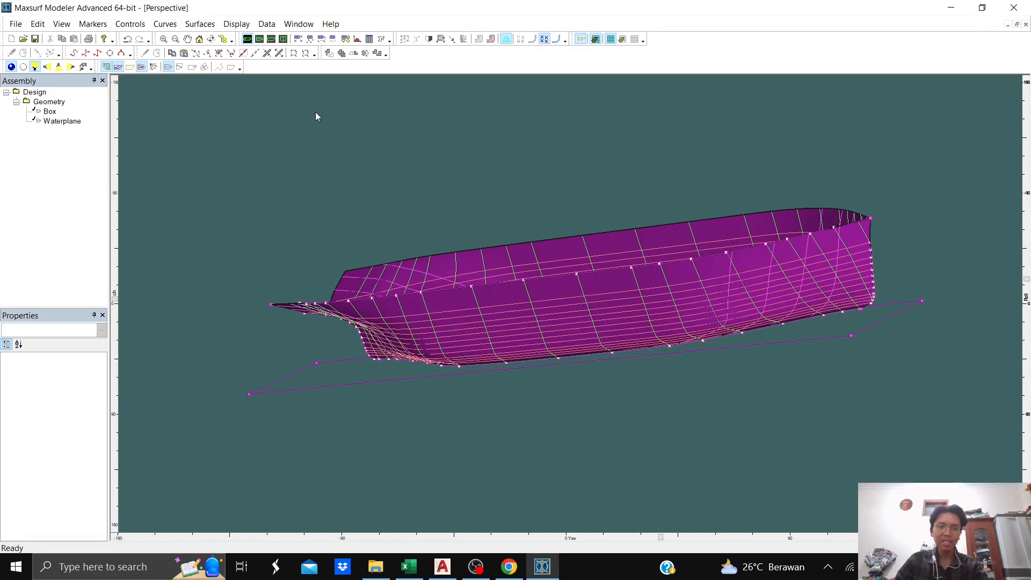
{"action": "scroll", "coordinate": [409, 195], "scroll_direction": "down", "scroll_amount": 2}
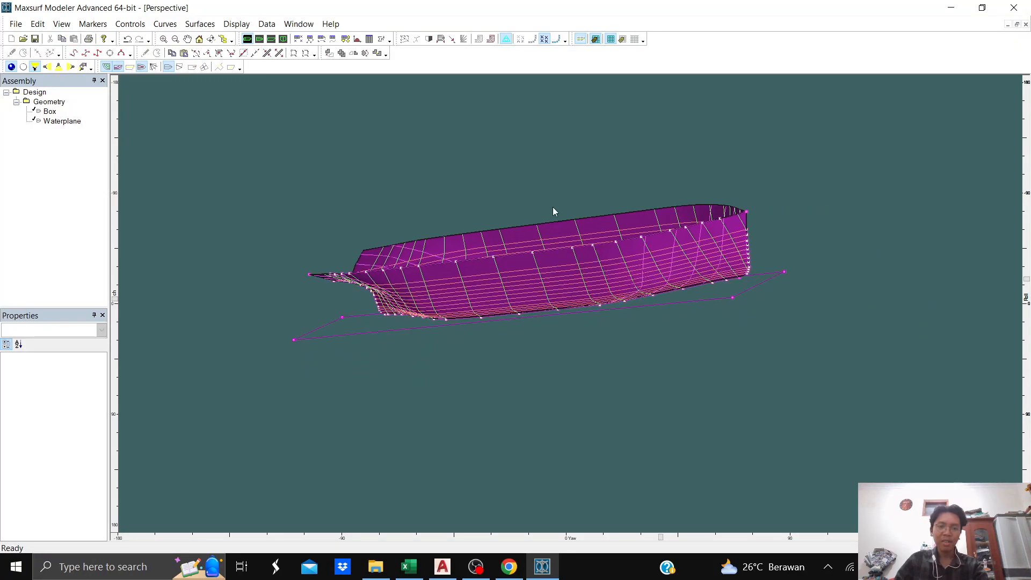
{"action": "middle_click_drag", "start_coordinate": [610, 195], "coordinate": [593, 252]}
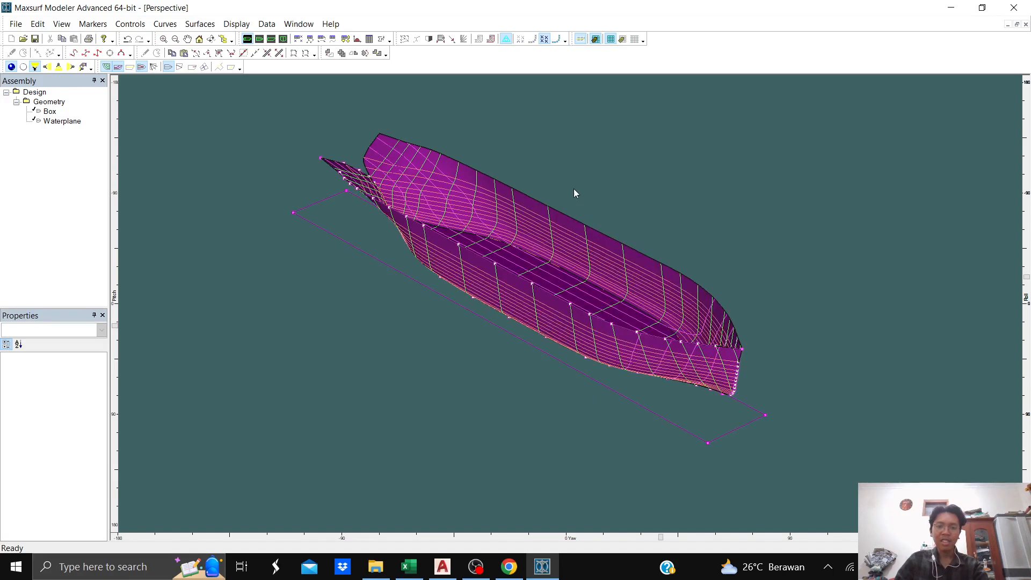
- Examine the hull's waterlines in the Plan view, its buttocks in the Profile view and its sections in the Body Plan view
{"action": "left_click", "coordinate": [259, 39]}
{"action": "scroll", "coordinate": [386, 160], "scroll_direction": "down", "scroll_amount": 1}
{"action": "middle_click_drag", "start_coordinate": [605, 124], "coordinate": [525, 136]}
{"action": "scroll", "coordinate": [526, 136], "scroll_direction": "down", "scroll_amount": 1}
{"action": "scroll", "coordinate": [495, 244], "scroll_direction": "up", "scroll_amount": 3}
{"action": "middle_click_drag", "start_coordinate": [508, 243], "coordinate": [463, 269]}
{"action": "scroll", "coordinate": [463, 269], "scroll_direction": "down", "scroll_amount": 1}
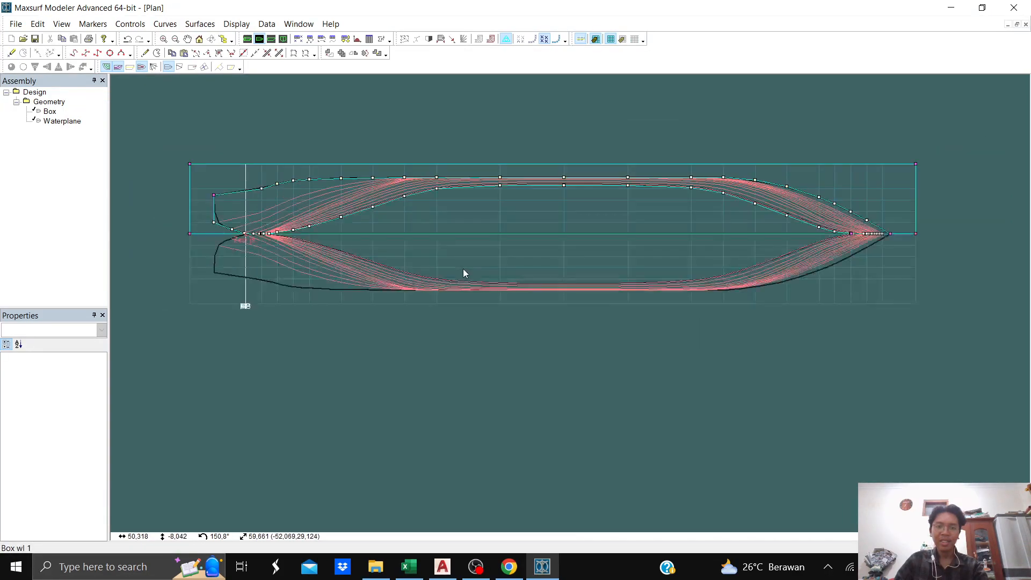
{"action": "left_click", "coordinate": [271, 39]}
{"action": "scroll", "coordinate": [596, 276], "scroll_direction": "down", "scroll_amount": 3}
{"action": "middle_click_drag", "start_coordinate": [737, 226], "coordinate": [360, 220]}
{"action": "scroll", "coordinate": [360, 221], "scroll_direction": "down", "scroll_amount": 3}
{"action": "scroll", "coordinate": [465, 228], "scroll_direction": "down", "scroll_amount": 2}
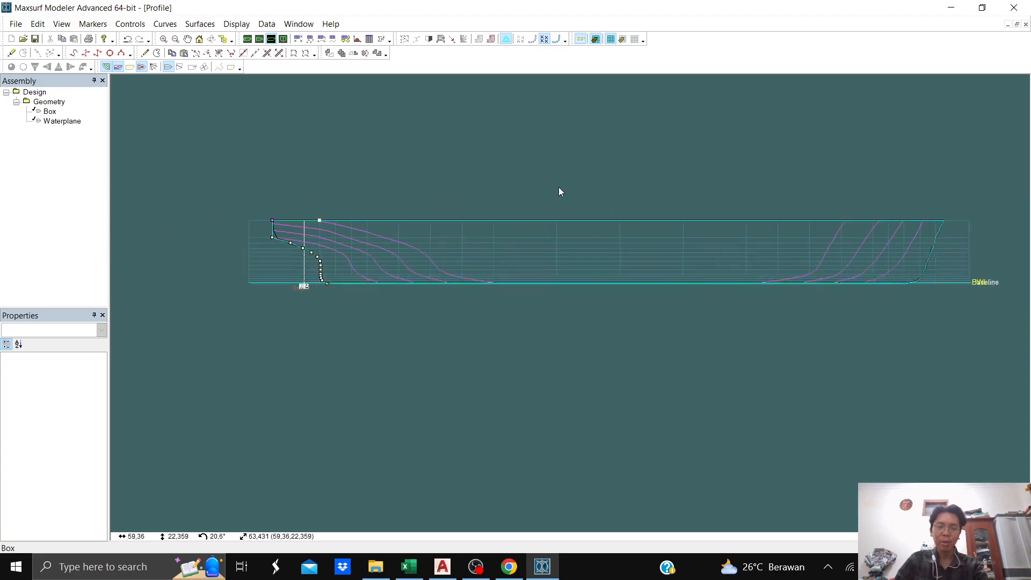
{"action": "left_click", "coordinate": [284, 40]}
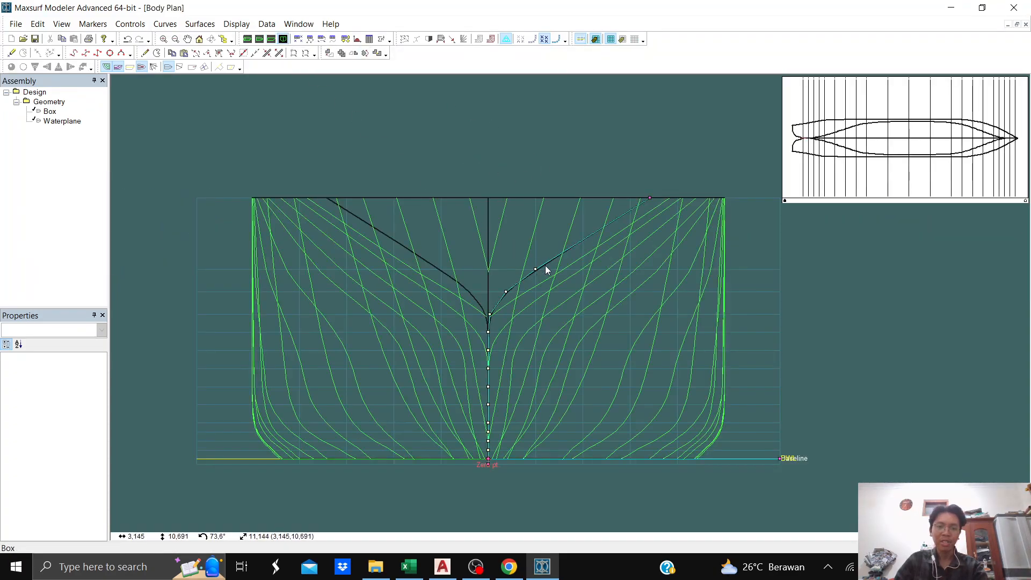
{"action": "scroll", "coordinate": [747, 341], "scroll_direction": "down", "scroll_amount": 1}
{"action": "scroll", "coordinate": [737, 310], "scroll_direction": "up", "scroll_amount": 1}
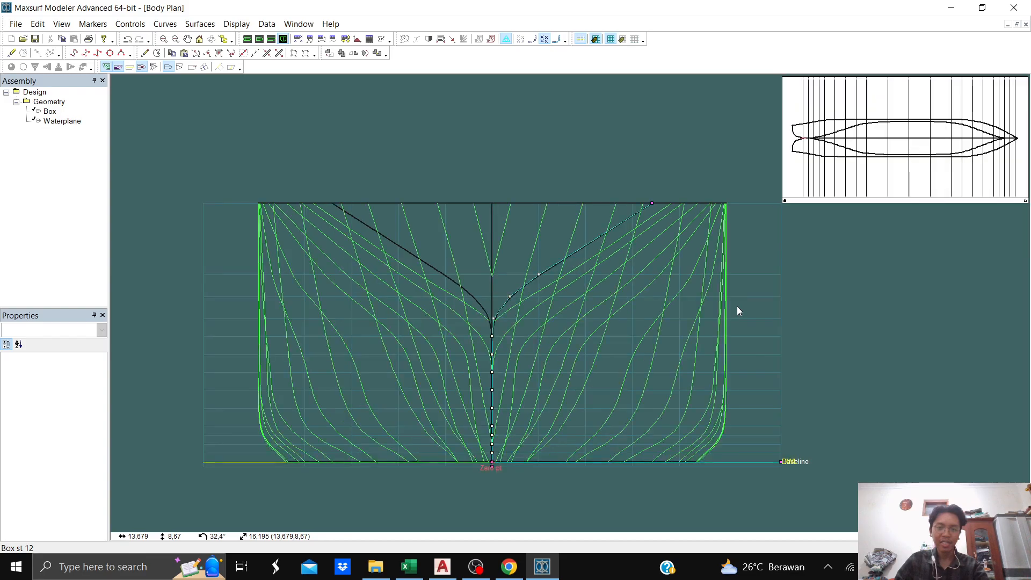
- Return to the Perspective view and inspect the finished hull with its closed bottom
{"action": "left_click", "coordinate": [247, 40]}
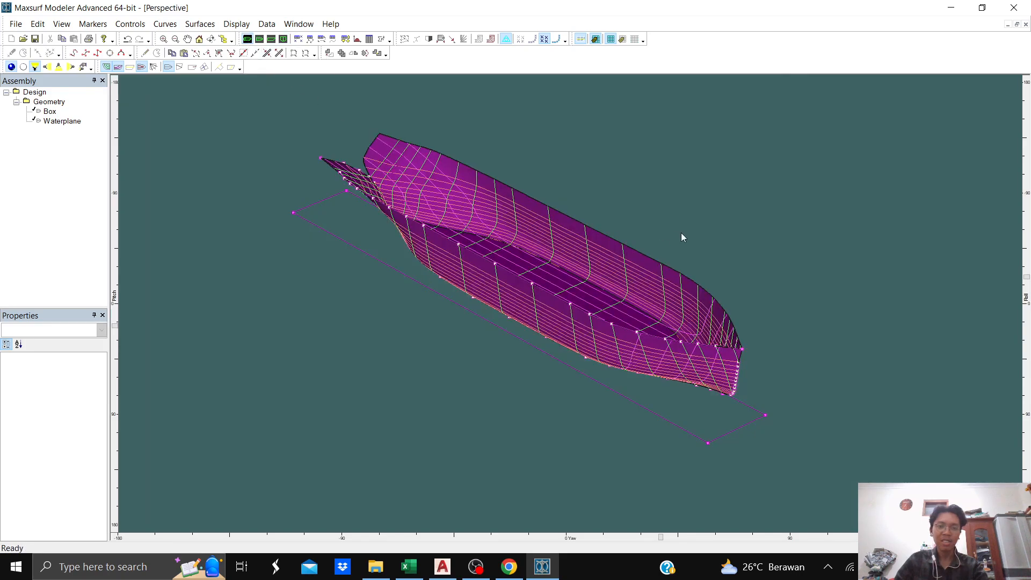
{"action": "middle_click_drag", "start_coordinate": [676, 231], "coordinate": [621, 239]}
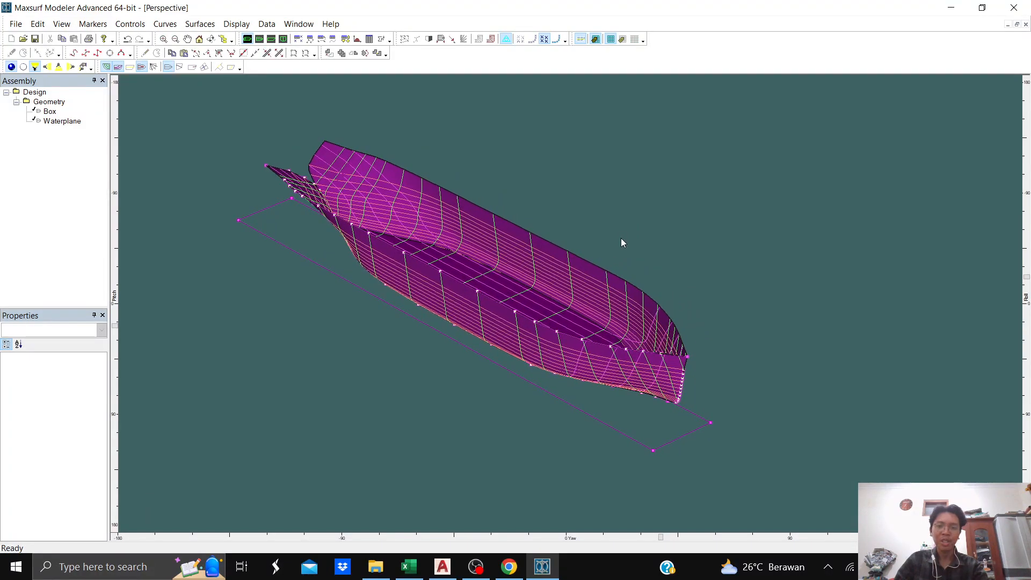
{"action": "scroll", "coordinate": [513, 266], "scroll_direction": "up", "scroll_amount": 5}
{"action": "scroll", "coordinate": [513, 265], "scroll_direction": "down", "scroll_amount": 3}
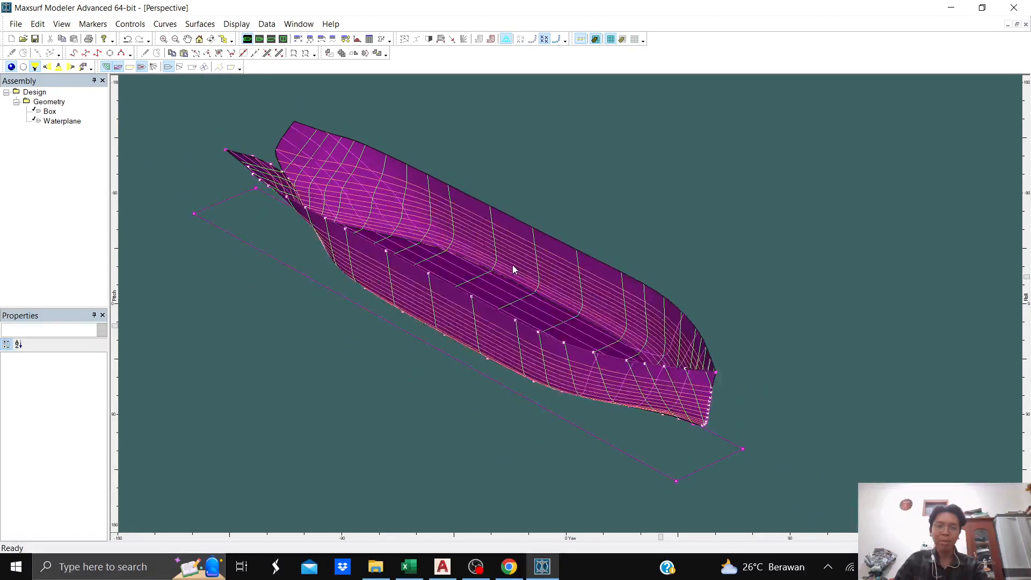